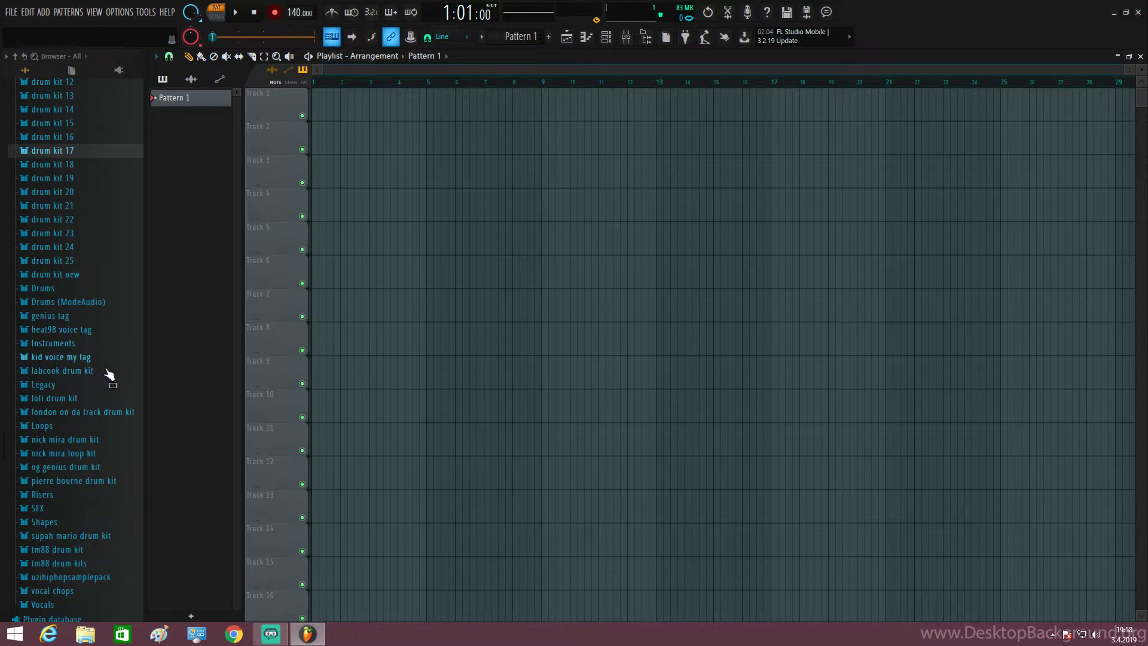
# Step: Preview several loops in the nick mira loop kit and place NM - Downgrade 140BPM at the start of Track 1
pyautogui.click(90, 453)
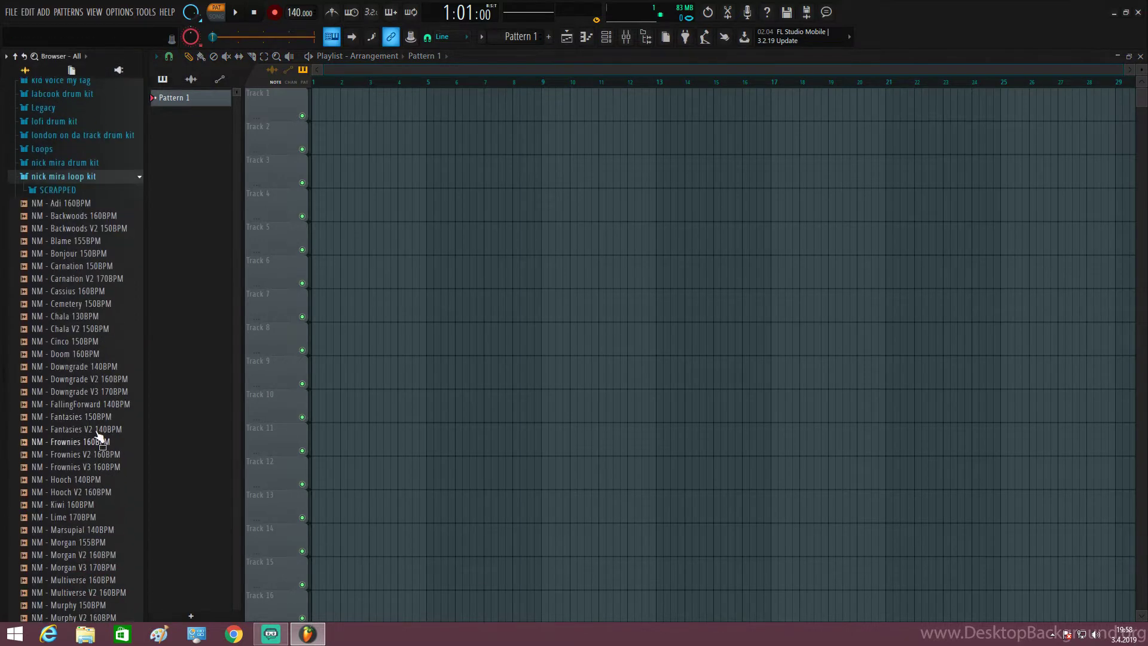
pyautogui.click(93, 291)
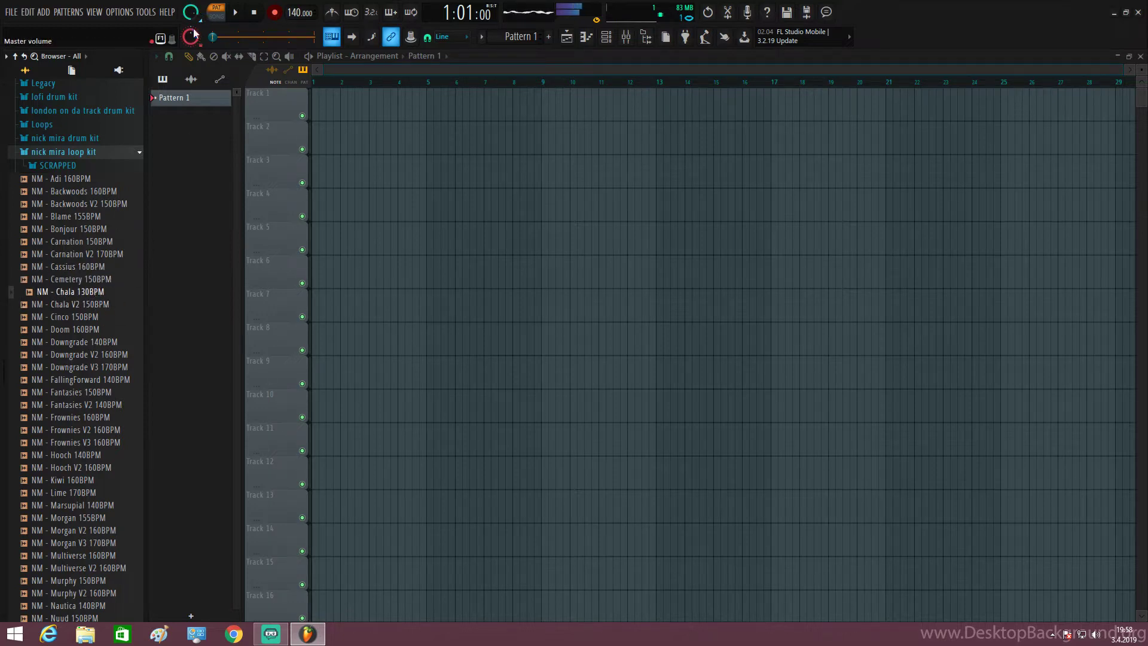
pyautogui.click(85, 306)
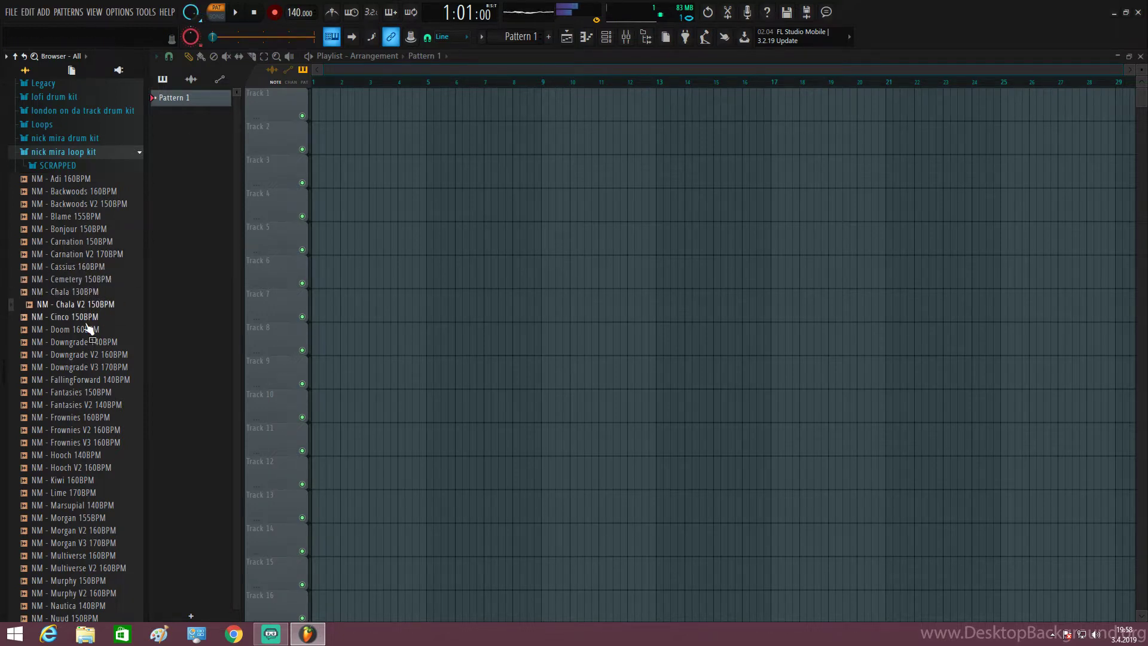
pyautogui.scroll(-2, 88, 327)
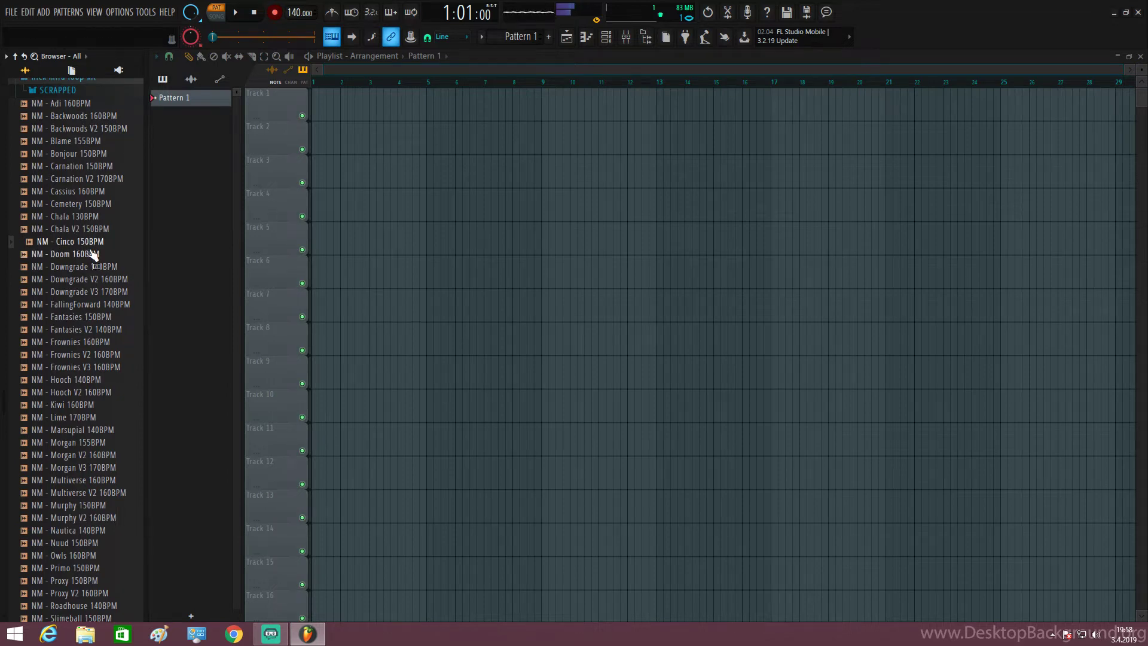
pyautogui.click(93, 254)
pyautogui.click(90, 272)
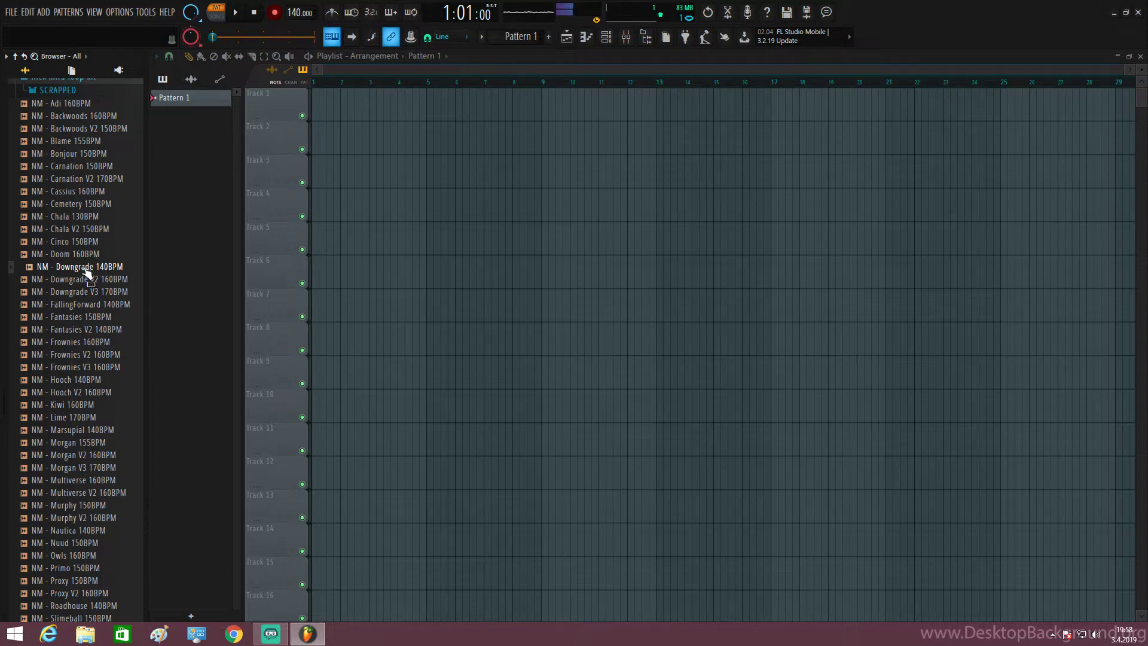
pyautogui.moveTo(87, 273); pyautogui.dragTo(323, 106)
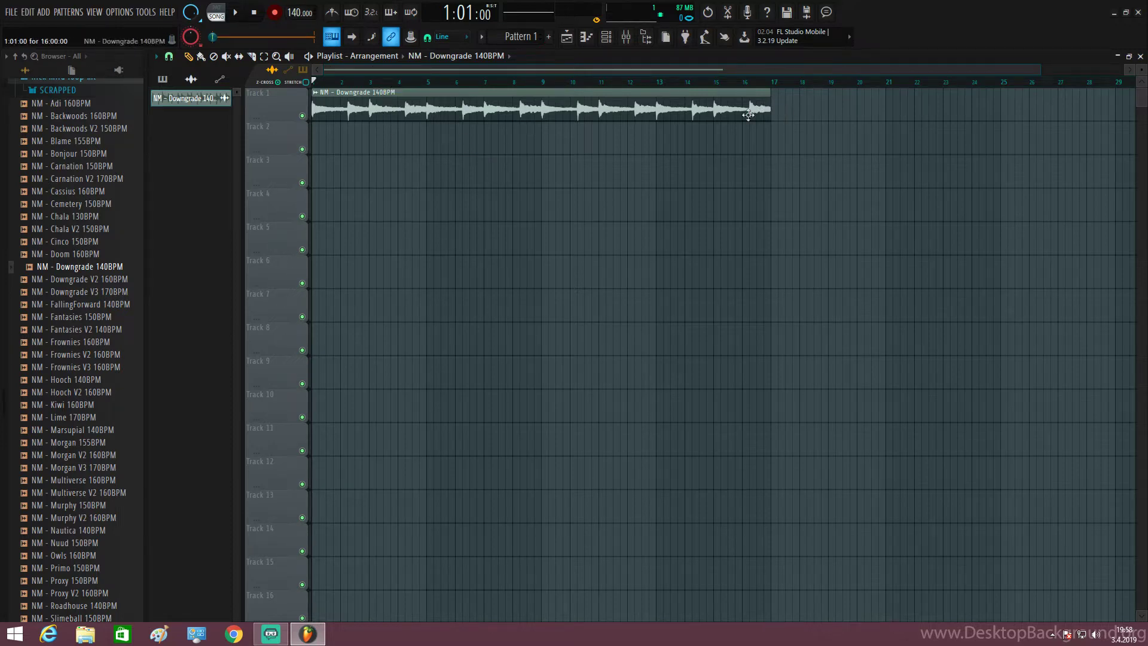
# Step: Play the Downgrade loop and set its audio clip's time stretching mode to Stretch
pyautogui.press('space')
pyautogui.scroll(10, 741, 144)
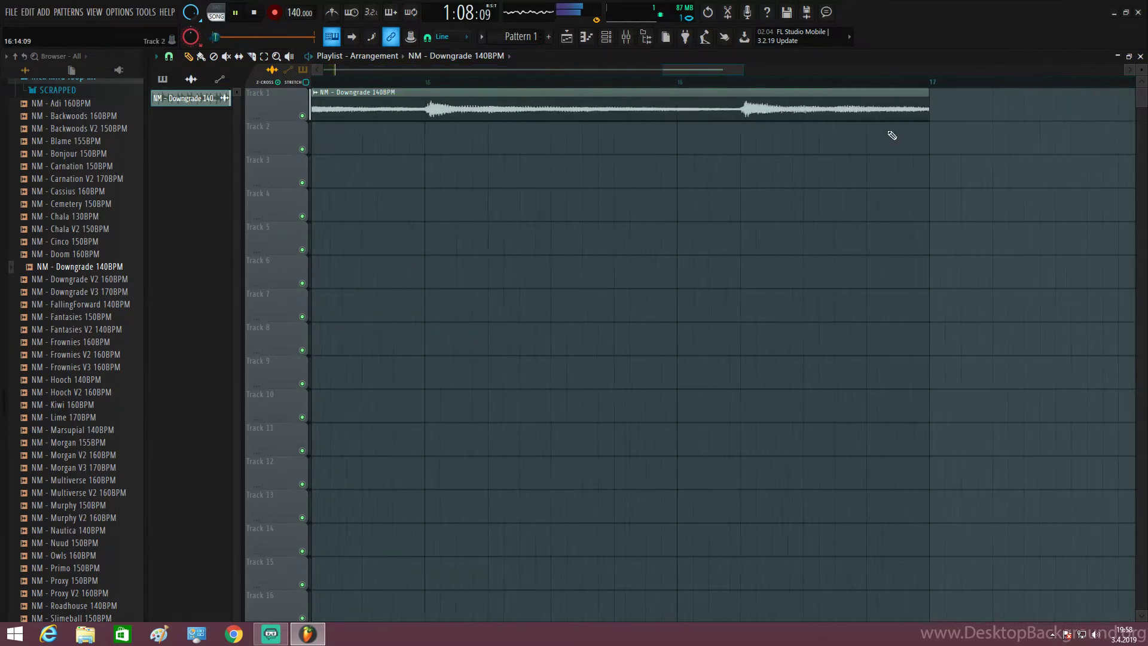
pyautogui.scroll(-4, 353, 184)
pyautogui.scroll(2, 359, 150)
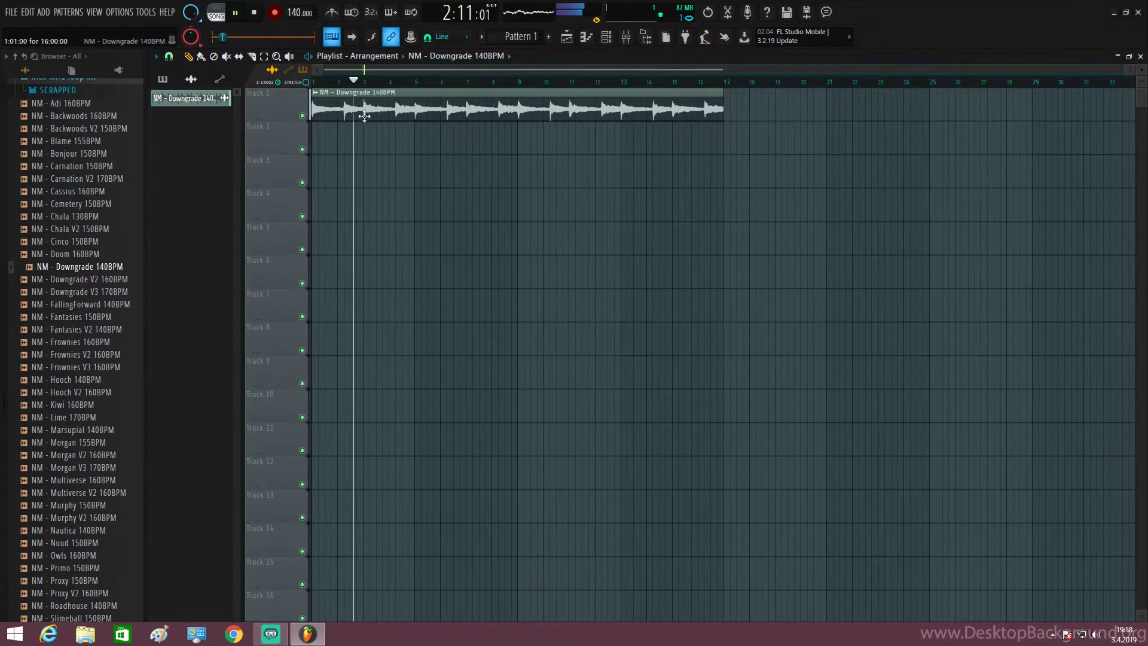
pyautogui.doubleClick(359, 107)
pyautogui.click(225, 169)
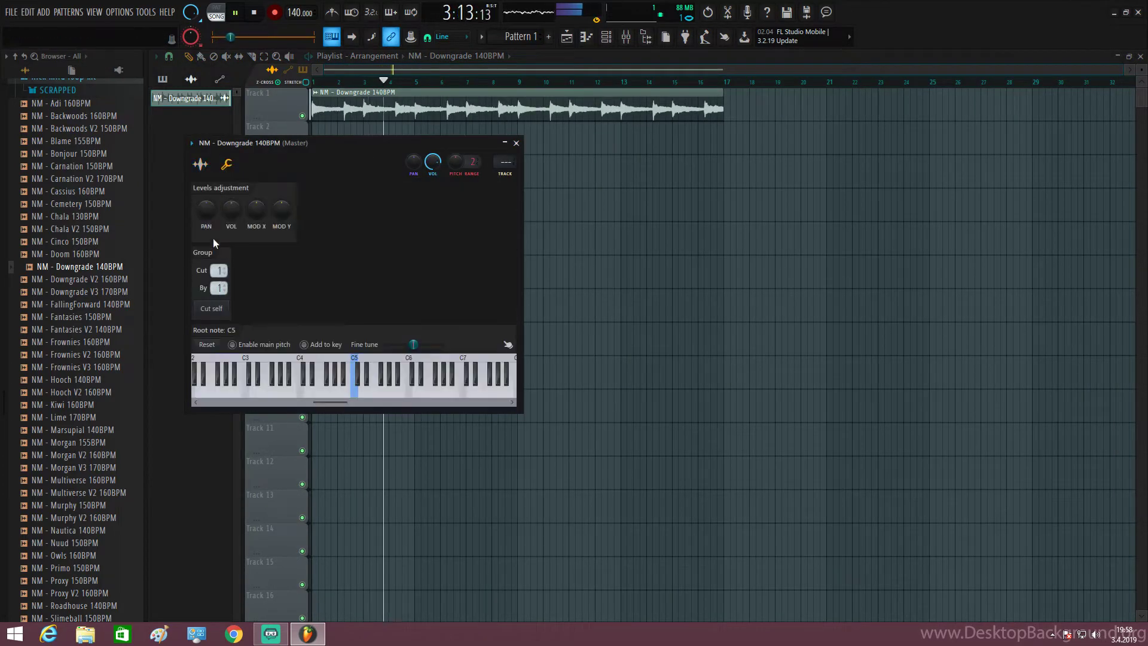
pyautogui.click(201, 164)
pyautogui.click(472, 206)
pyautogui.click(480, 241)
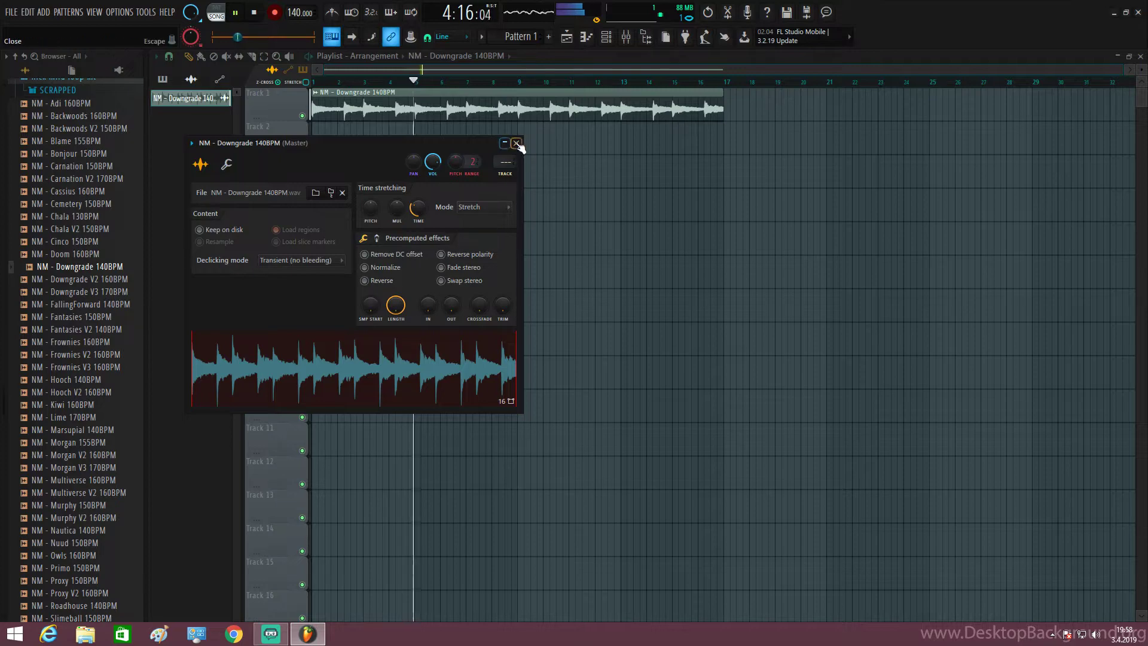
pyautogui.click(516, 143)
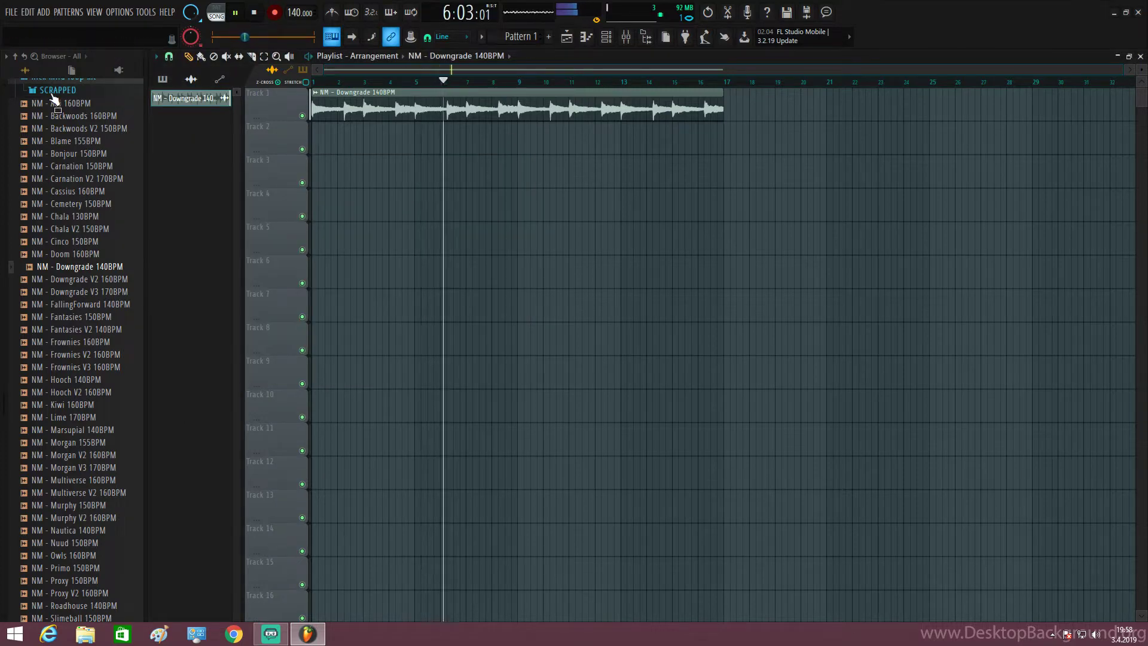
# Step: Collapse the nick mira loop kit folder and route the Downgrade loop to mixer insert 1
pyautogui.scroll(4, 54, 97)
pyautogui.click(111, 231)
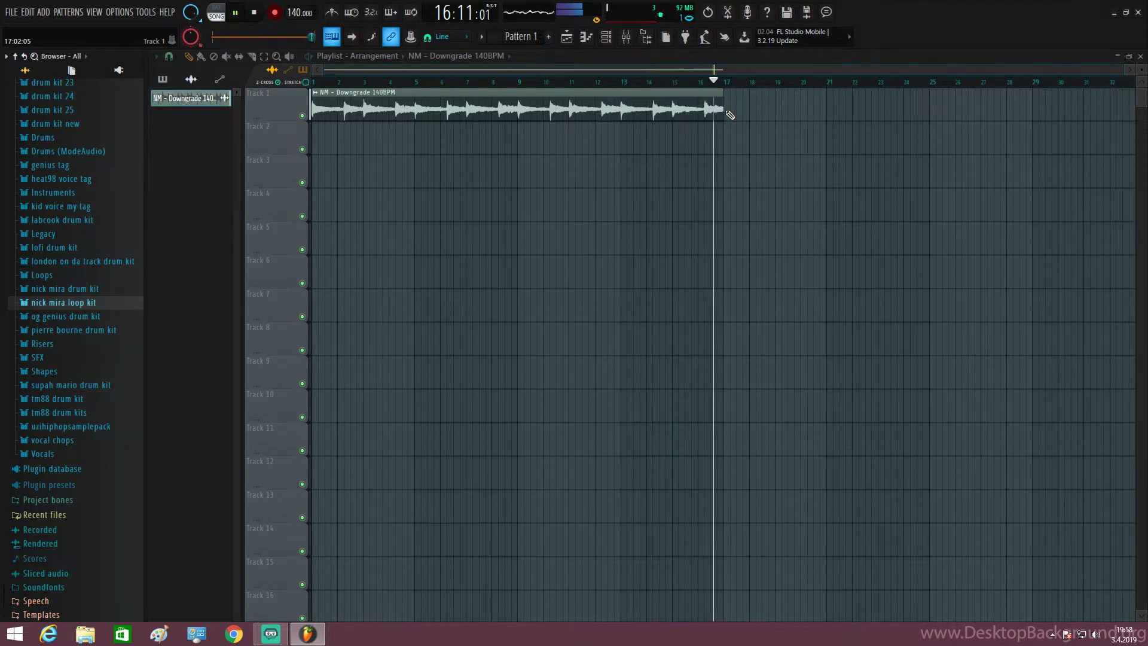
pyautogui.press('space')
pyautogui.press('F9')
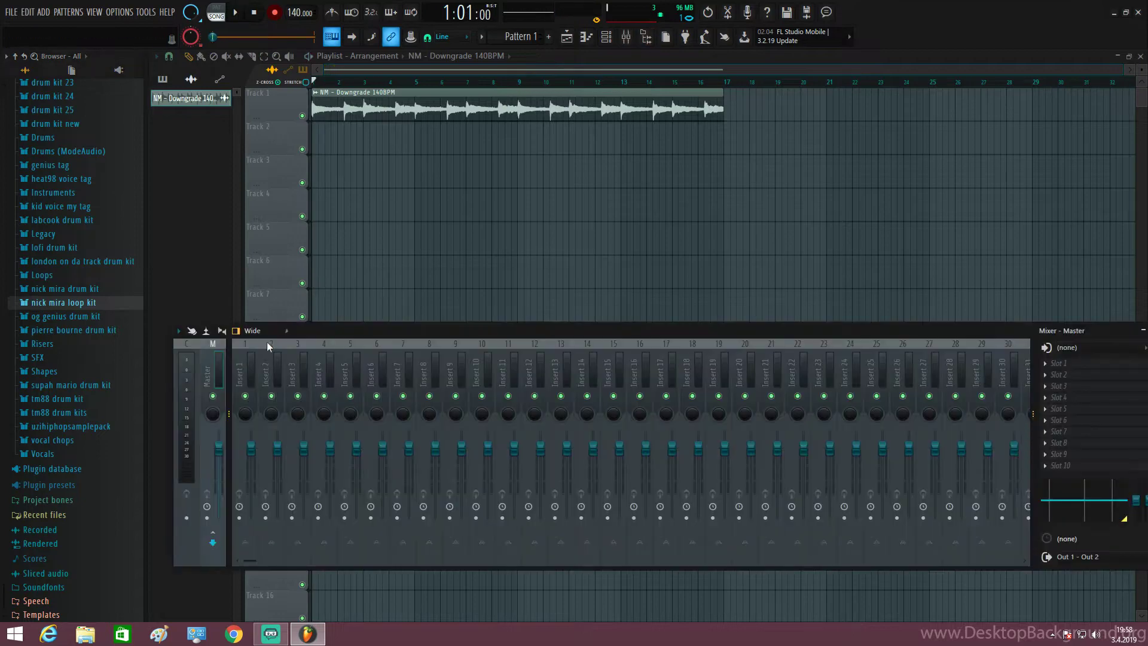
pyautogui.hotkey('ctrl', 'l')
pyautogui.press('space')
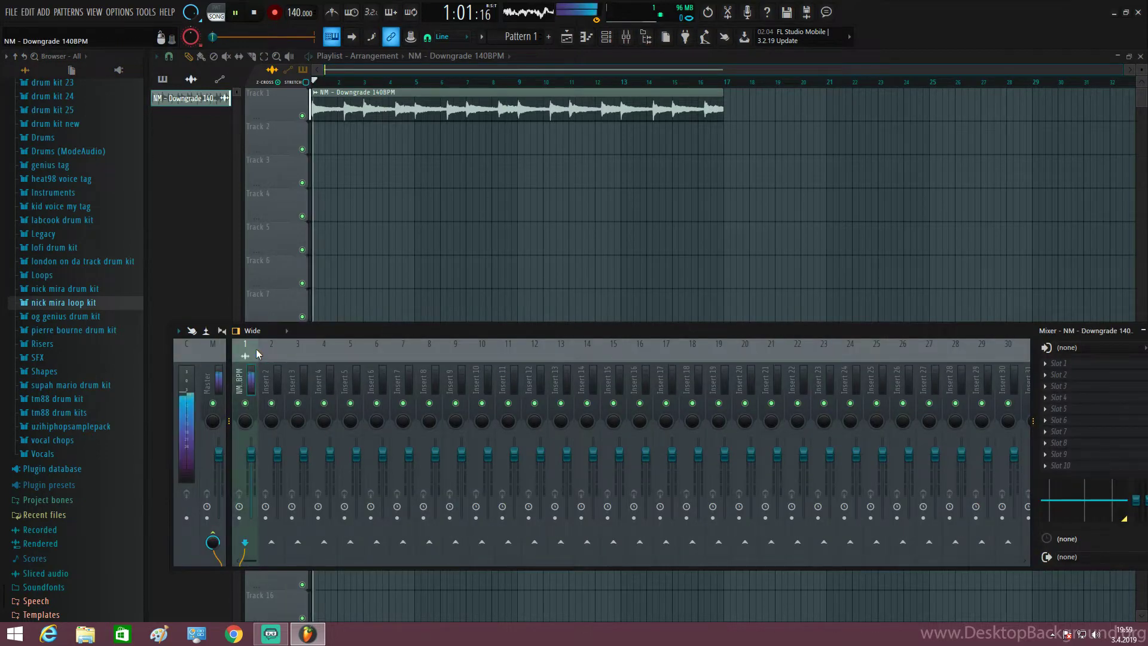
# Step: Listen to the Downgrade loop from bar 9, and return playback to the start of the song
pyautogui.click(519, 83)
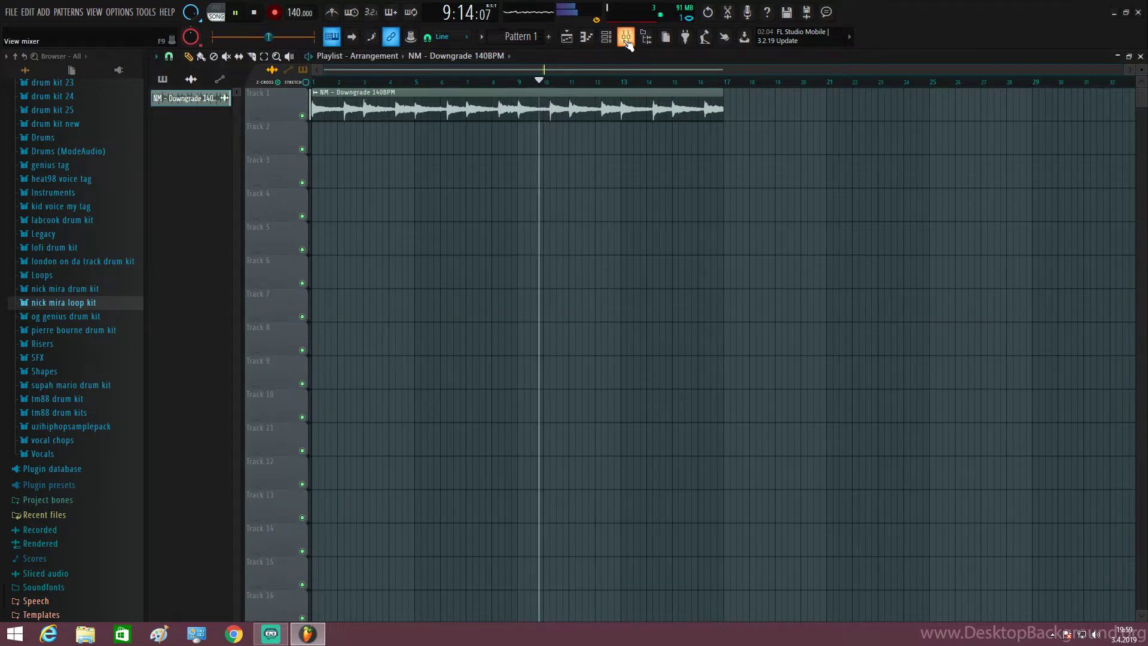
pyautogui.press('space')
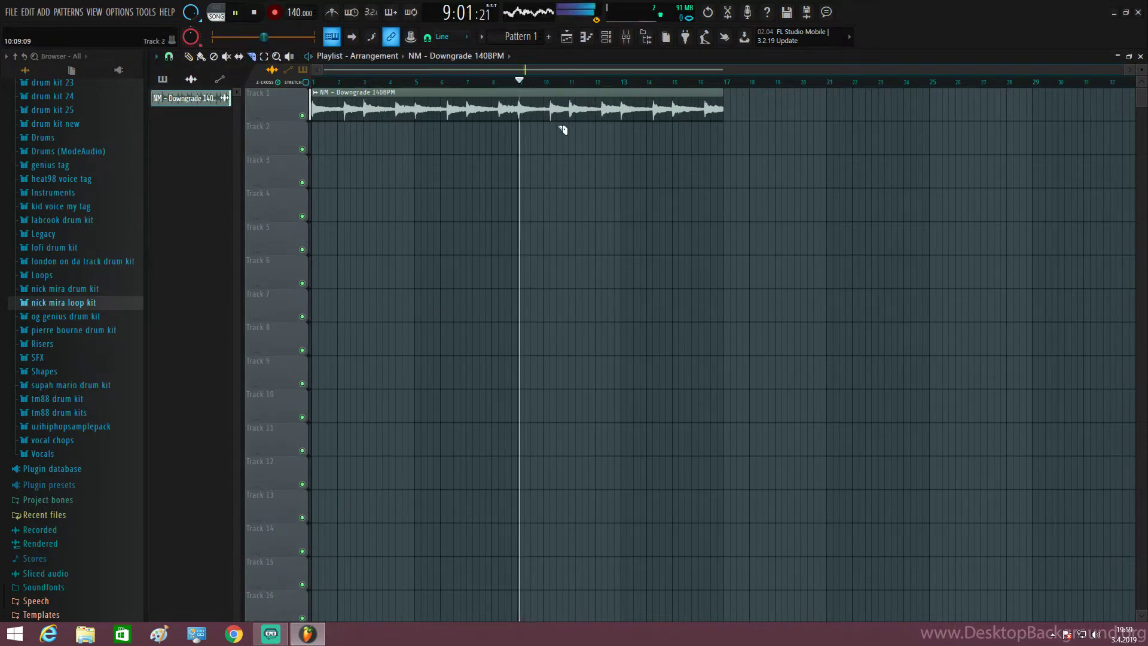
pyautogui.click(254, 14)
pyautogui.press('space')
pyautogui.click(626, 38)
pyautogui.click(189, 57)
pyautogui.press('space')
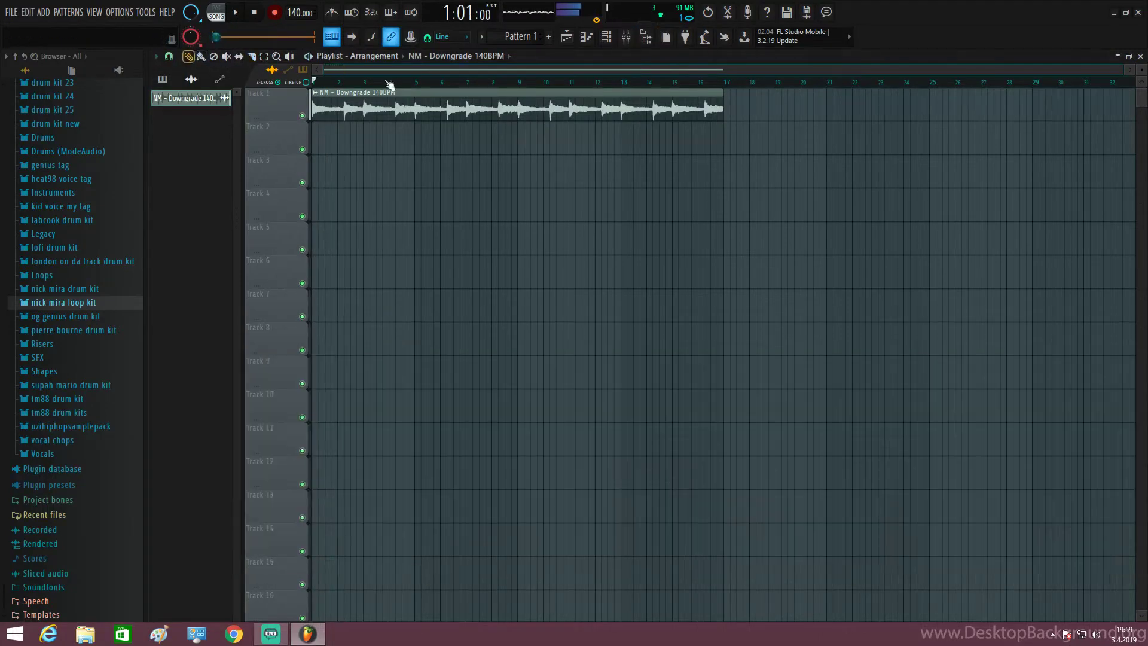
pyautogui.press('space')
# Step: Add Fruity parametric EQ 2 to the first effect slot of the loop's mixer track
pyautogui.press('F9')
pyautogui.press('space')
pyautogui.press('F8')
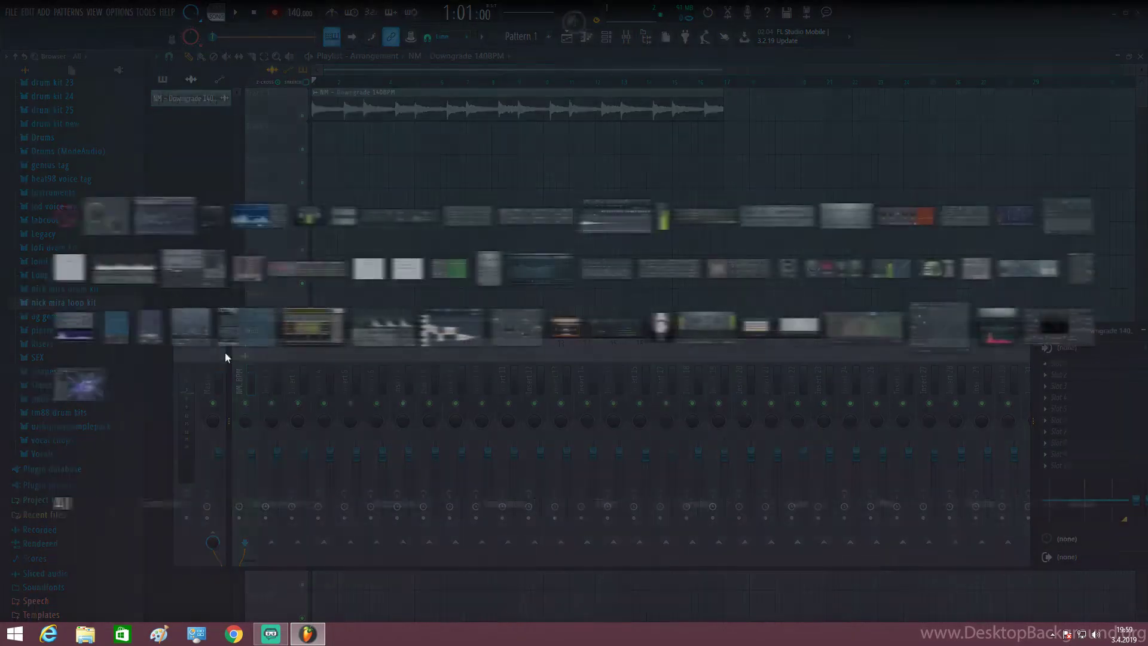
pyautogui.click(565, 268)
pyautogui.click(557, 174)
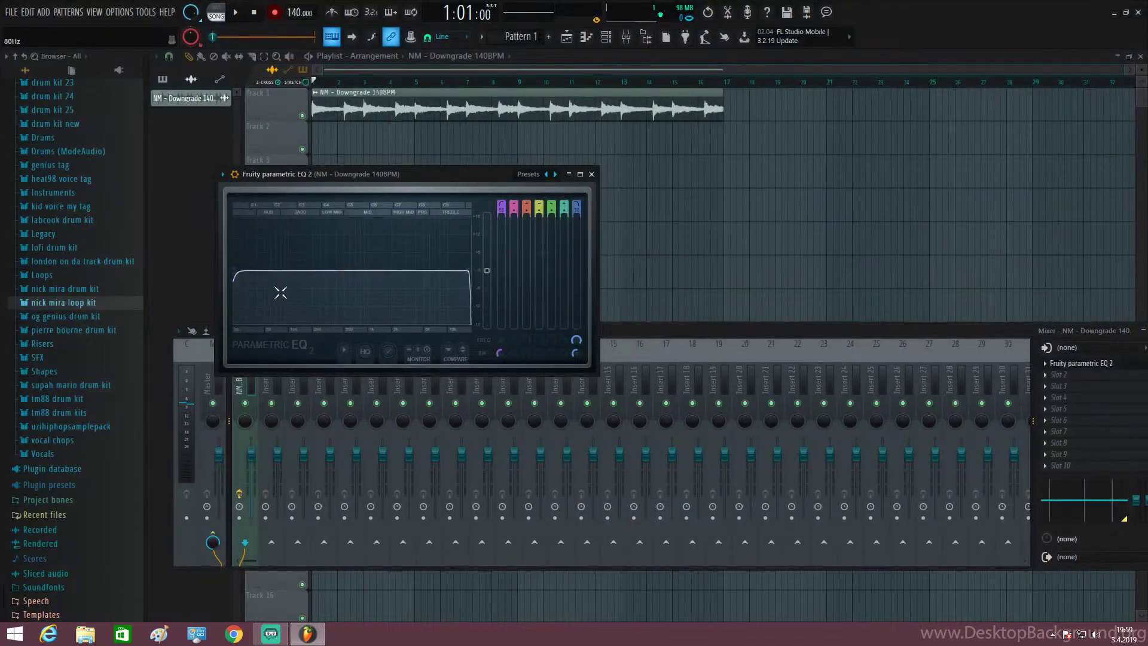
# Step: Cut the loop's lowest frequencies and lower the overall level in the parametric EQ while listening, and close the effect and mixer
pyautogui.press('space')
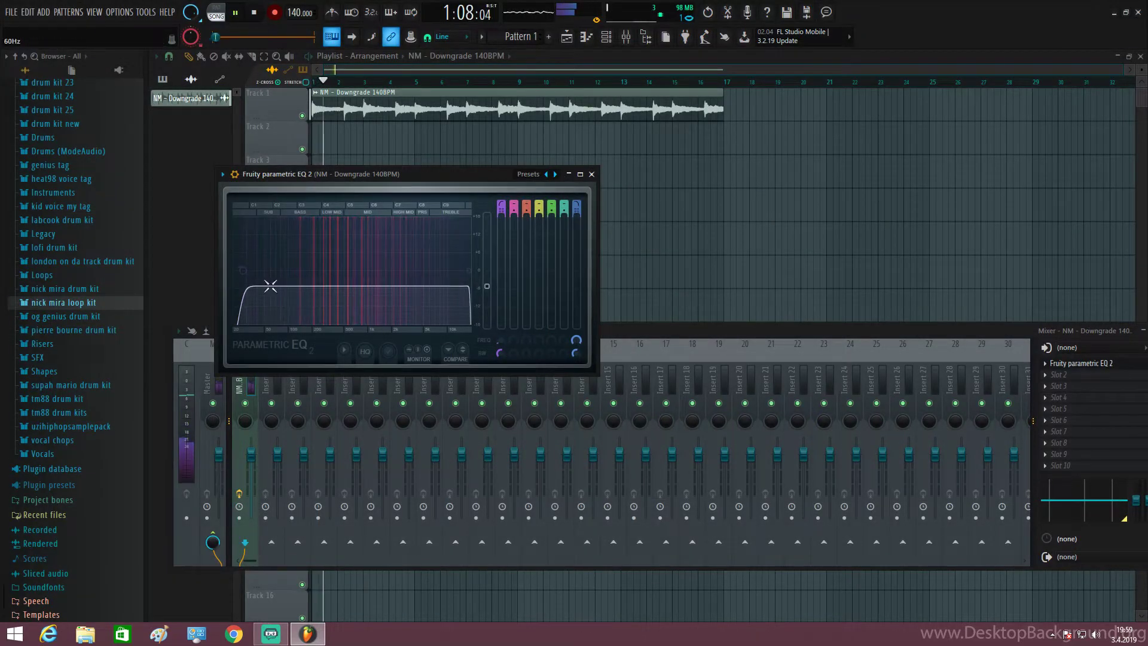
pyautogui.press('space')
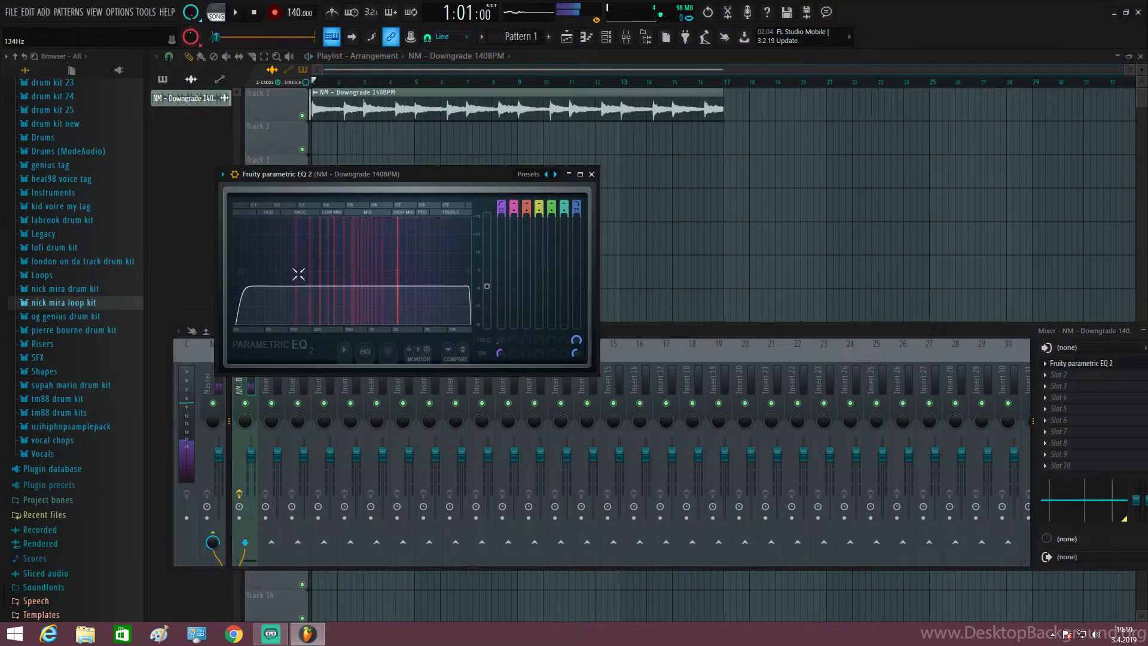
pyautogui.press('space')
pyautogui.moveTo(298, 272); pyautogui.dragTo(297, 277)
pyautogui.rightClick(629, 188)
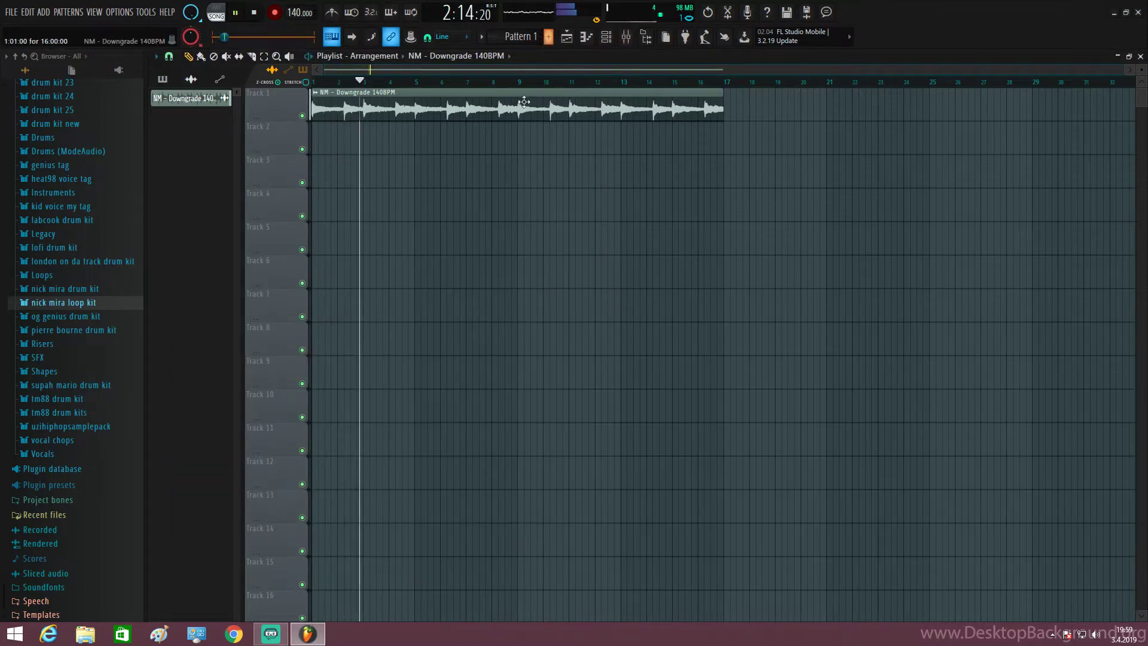
# Step: Place Pattern 1 at bar 1 on Track 3 of the playlist
pyautogui.click(490, 59)
pyautogui.click(479, 100)
pyautogui.moveTo(512, 230); pyautogui.dragTo(317, 173)
pyautogui.press('space')
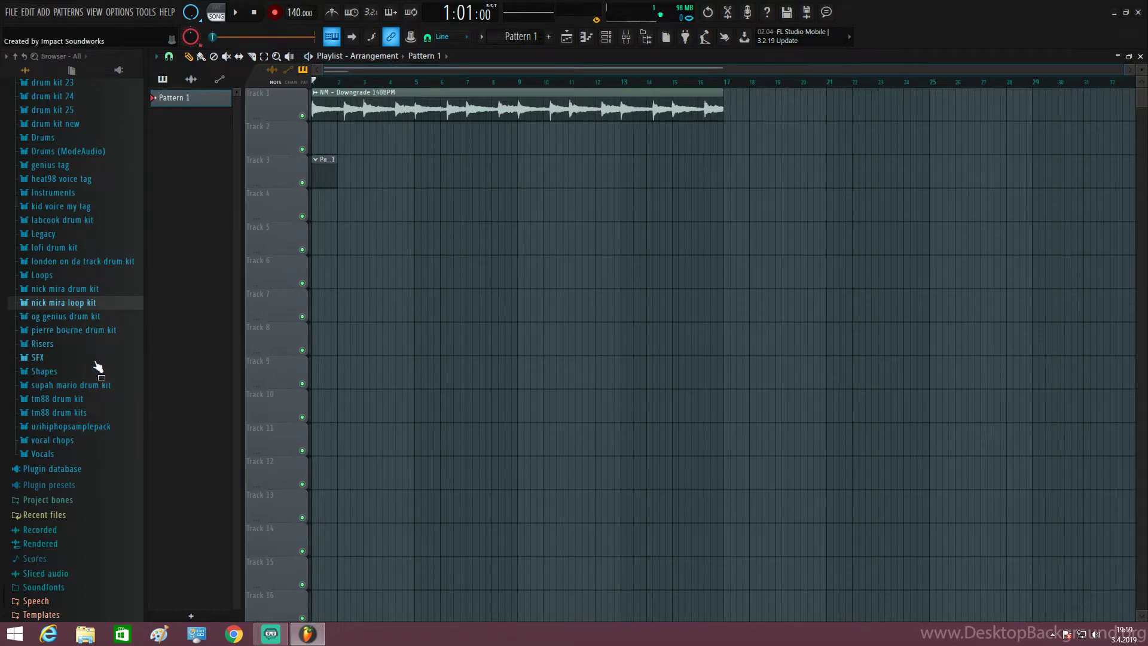
# Step: Load Pierre 808 2018 from the 808s folder of drum kit 17 into a new channel
pyautogui.scroll(4, 83, 308)
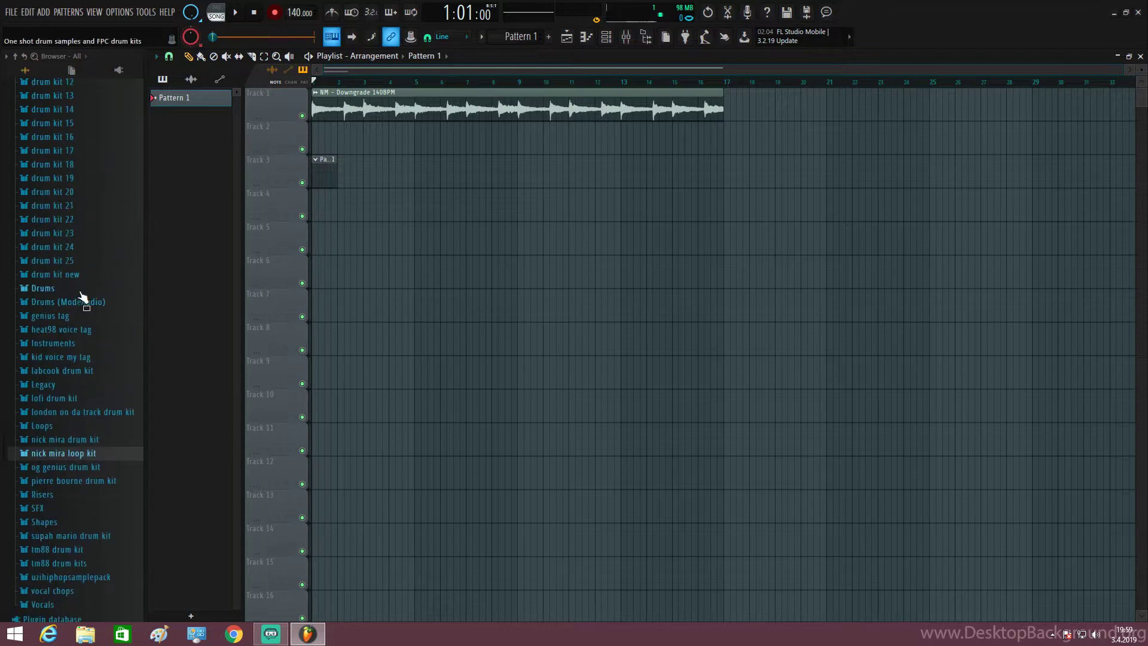
pyautogui.click(79, 150)
pyautogui.click(81, 165)
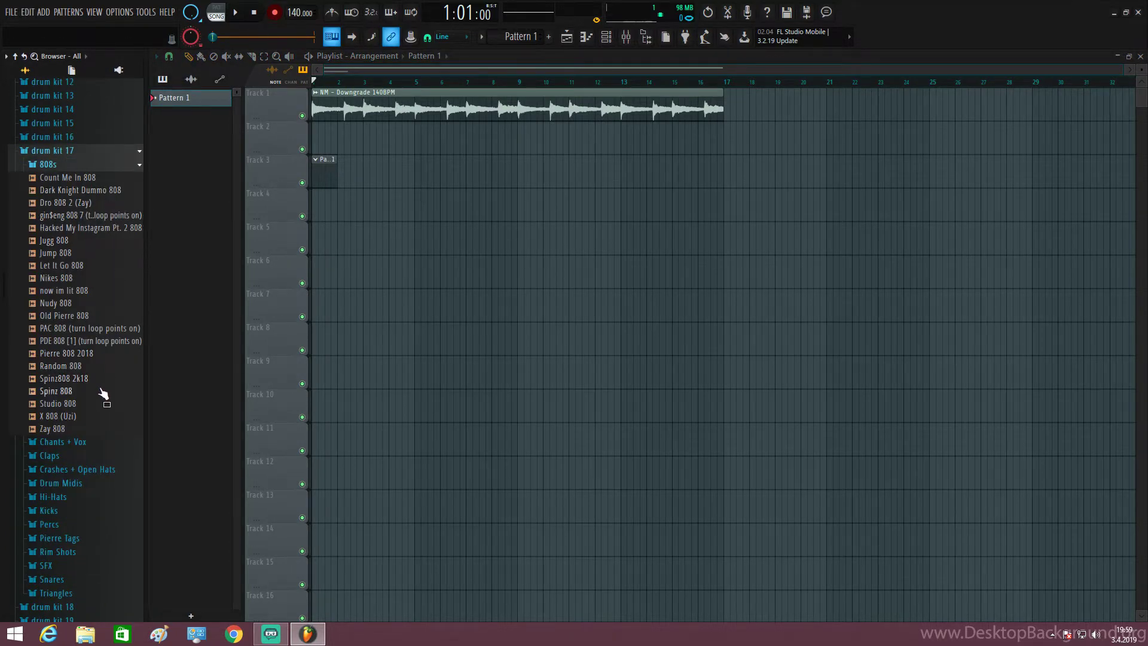
pyautogui.click(90, 353)
pyautogui.rightClick(89, 353)
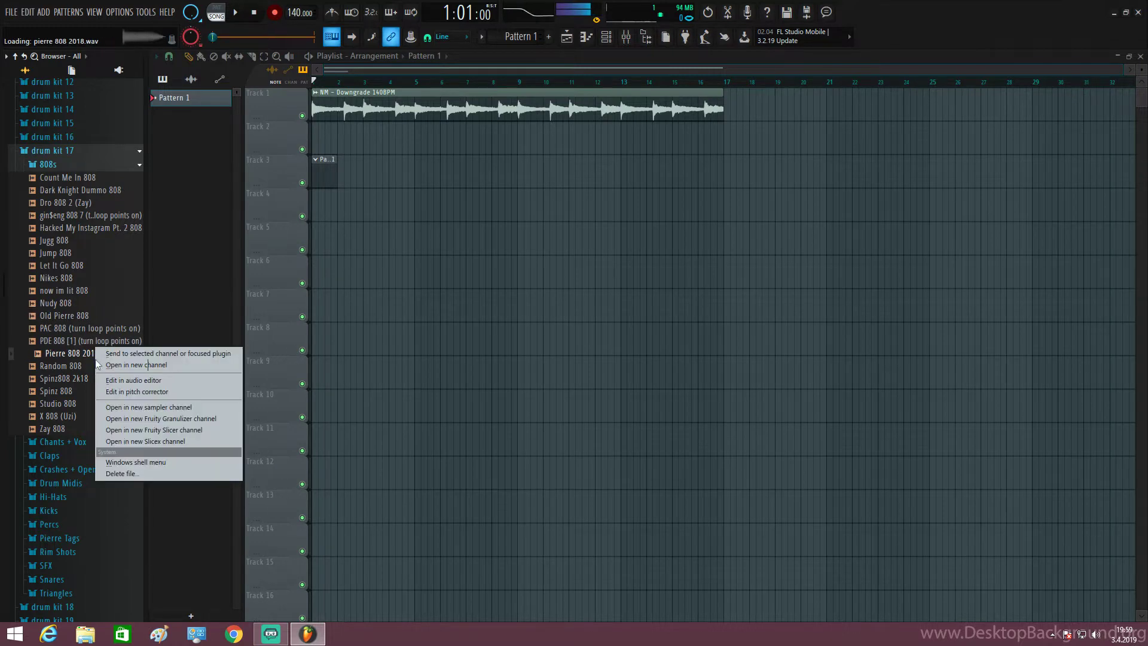
pyautogui.click(131, 365)
pyautogui.click(76, 166)
# Step: Load Pierre Clap from the Claps folder of drum kit 17 into a new channel
pyautogui.click(50, 192)
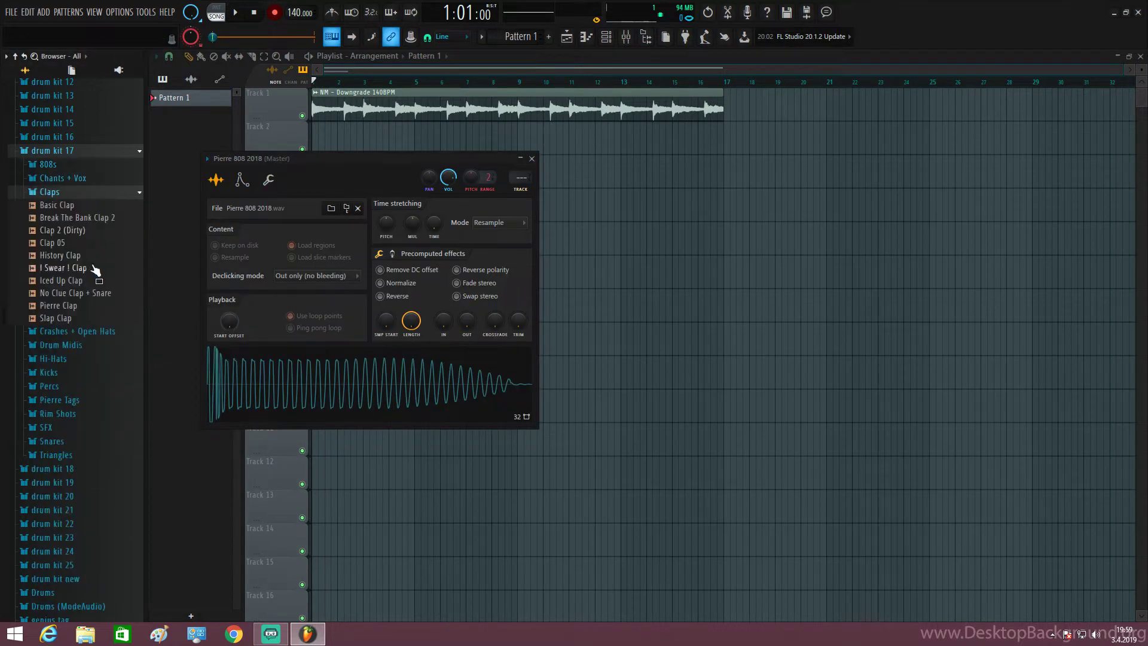
pyautogui.rightClick(96, 304)
pyautogui.click(91, 305)
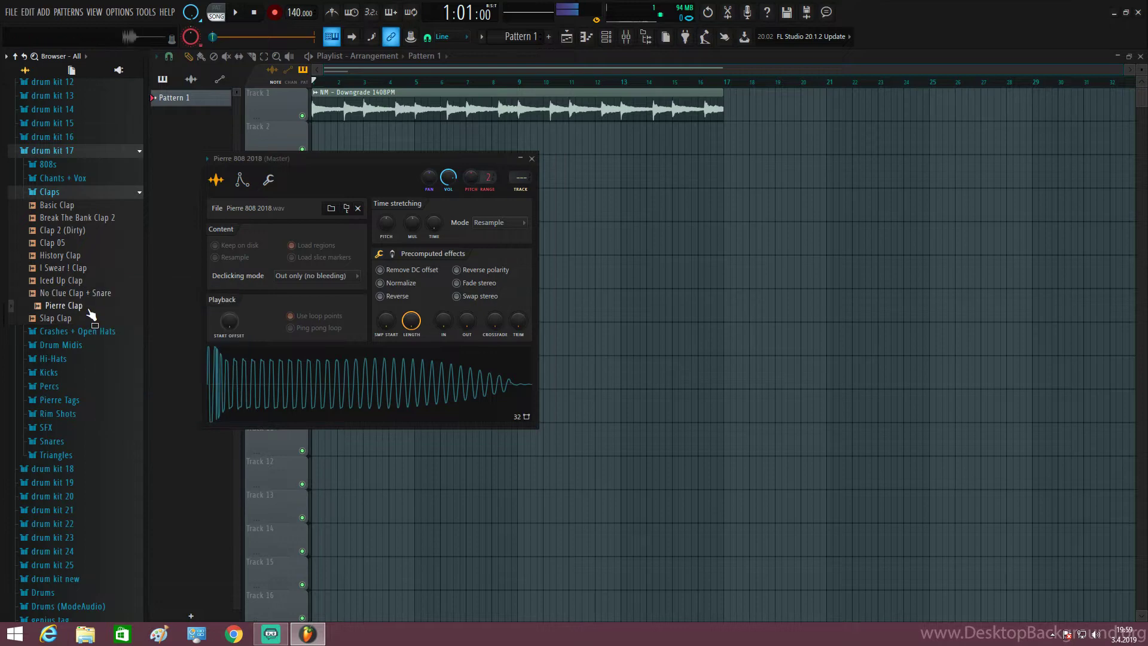
pyautogui.rightClick(91, 305)
pyautogui.click(132, 317)
pyautogui.click(74, 194)
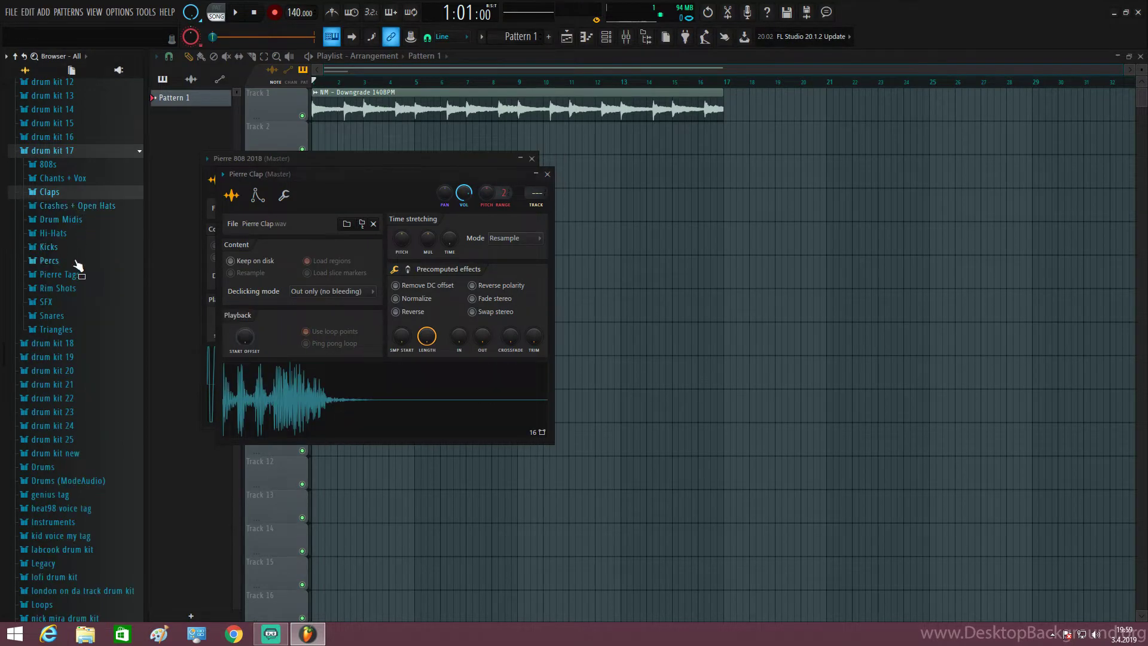
# Step: Load Pierre Hat from the Hi-Hats folder of drum kit 17 into a new channel and collapse the folder
pyautogui.click(75, 234)
pyautogui.rightClick(76, 324)
pyautogui.click(95, 333)
pyautogui.click(73, 224)
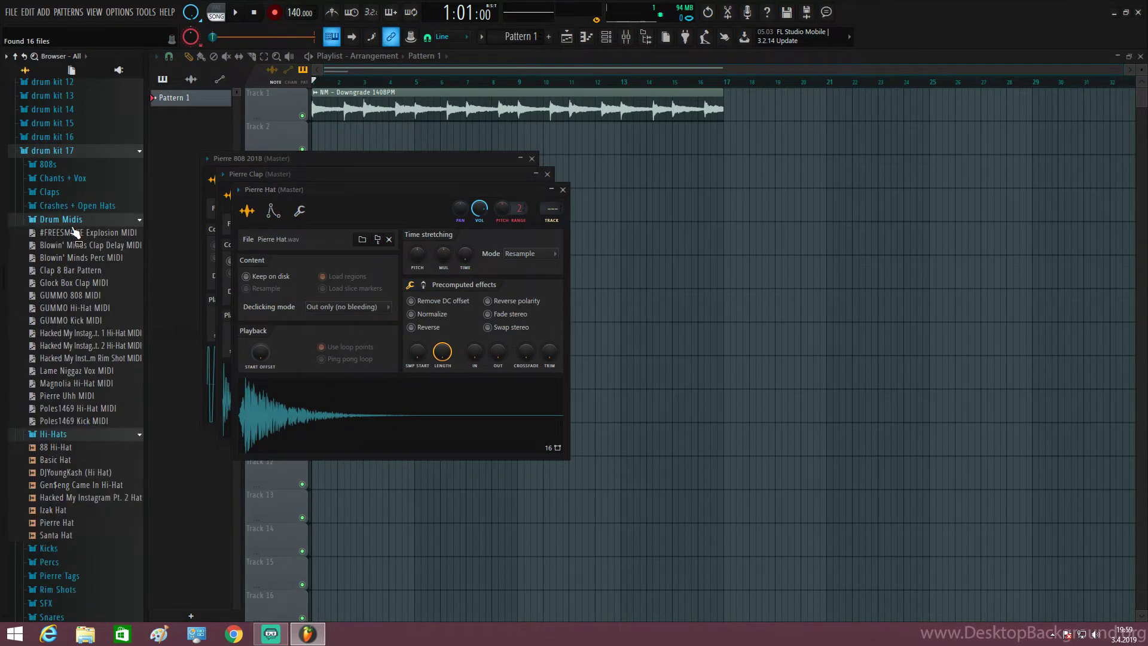
pyautogui.click(73, 223)
pyautogui.click(75, 236)
# Step: Preview the Pierre Kick sample in the Kicks folder of drum kit 17
pyautogui.click(75, 249)
pyautogui.click(78, 272)
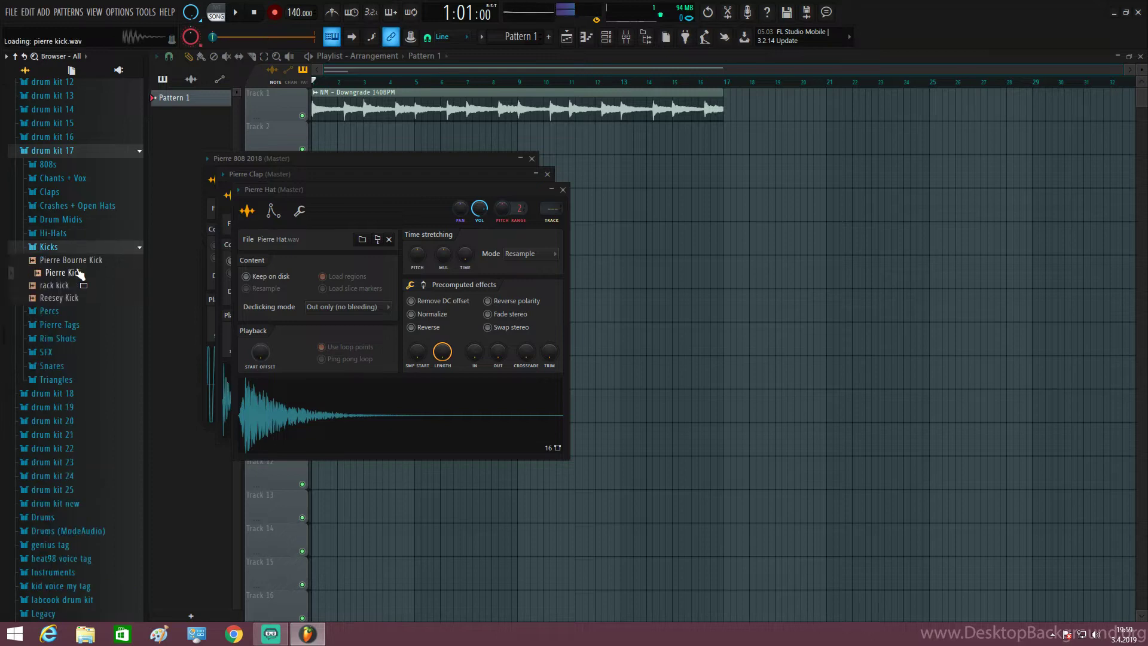
pyautogui.click(78, 248)
# Step: Load Hacked My Snapchat Snare and Southside Snare from drum kit 17 into new channels, and collapse the kit's folders
pyautogui.click(73, 315)
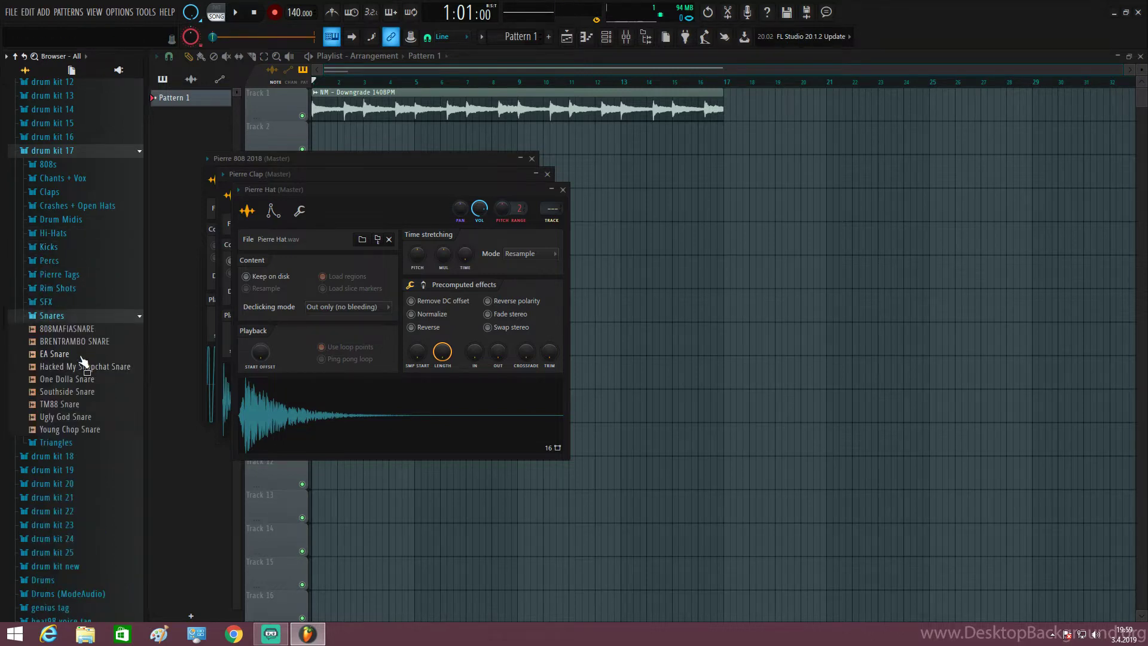
pyautogui.click(85, 366)
pyautogui.rightClick(85, 369)
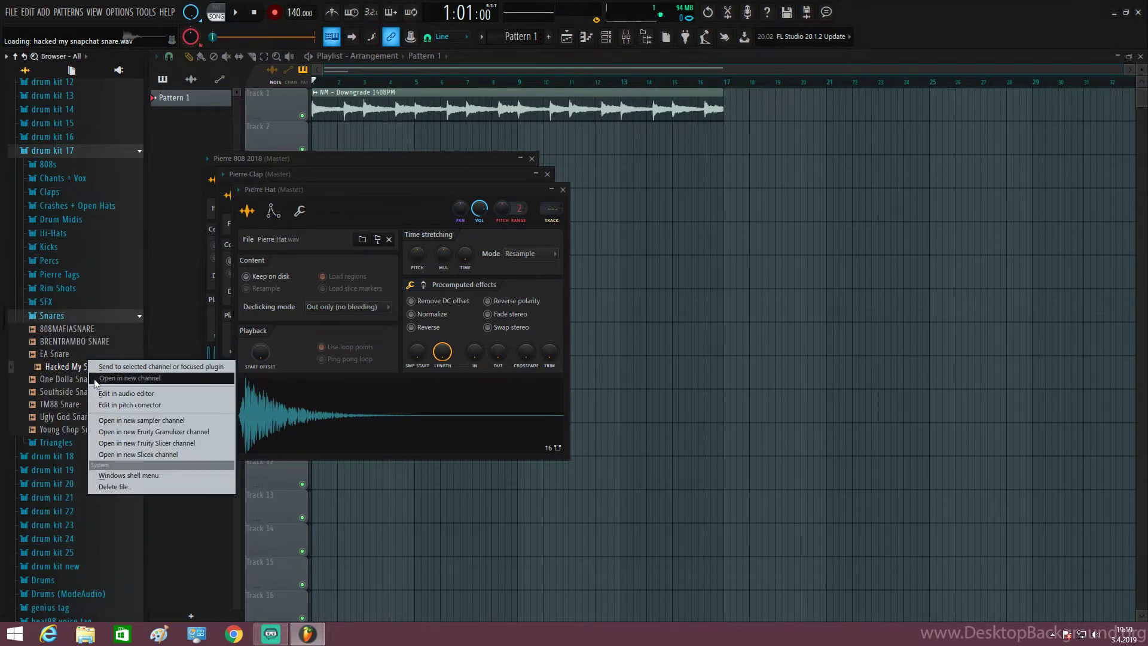
pyautogui.click(120, 378)
pyautogui.rightClick(100, 395)
pyautogui.click(117, 405)
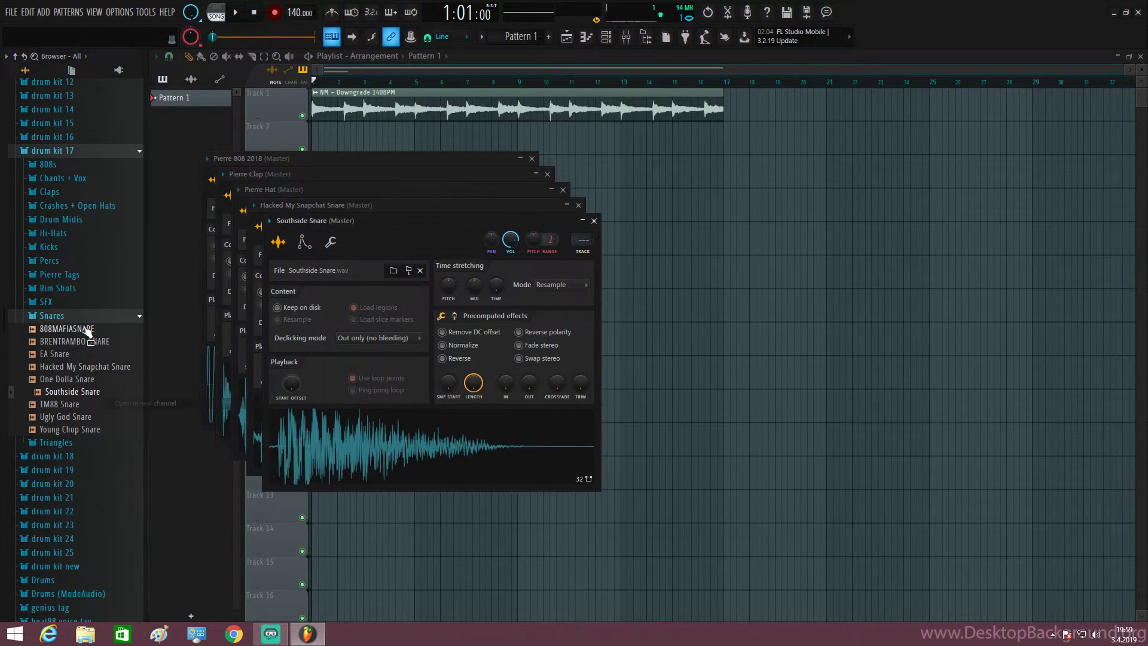
pyautogui.click(73, 316)
pyautogui.click(59, 150)
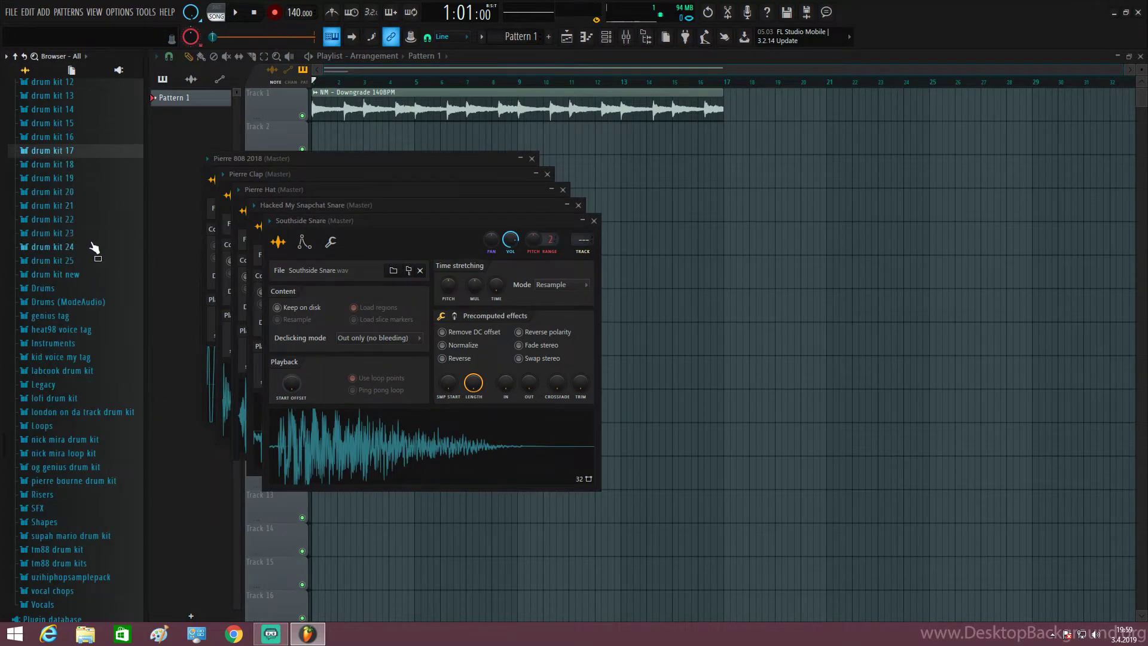
# Step: Browse into the SUPAH_MARIO_drums folder of the supah mario drum kit
pyautogui.scroll(-3, 96, 359)
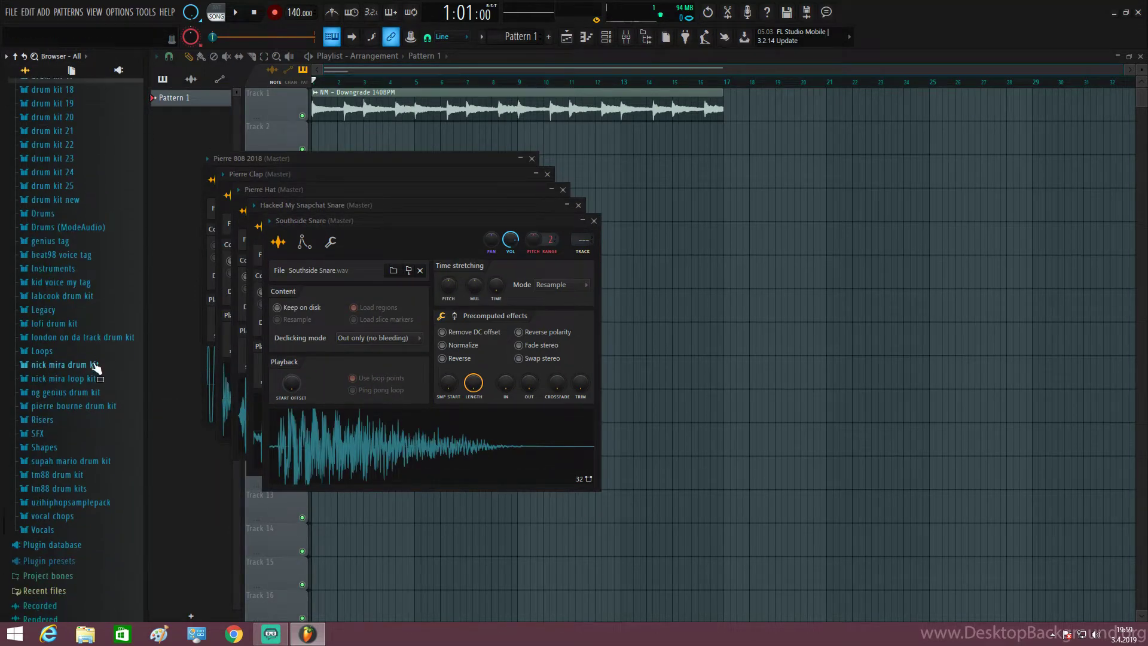
pyautogui.click(95, 464)
pyautogui.click(104, 428)
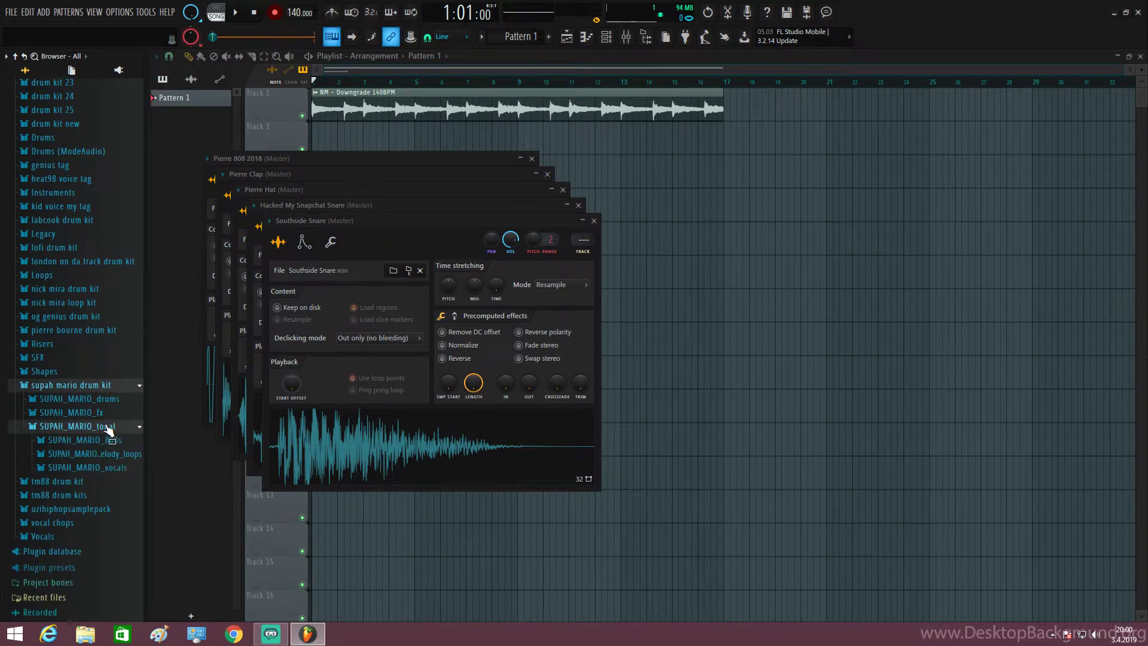
pyautogui.click(114, 343)
pyautogui.click(114, 358)
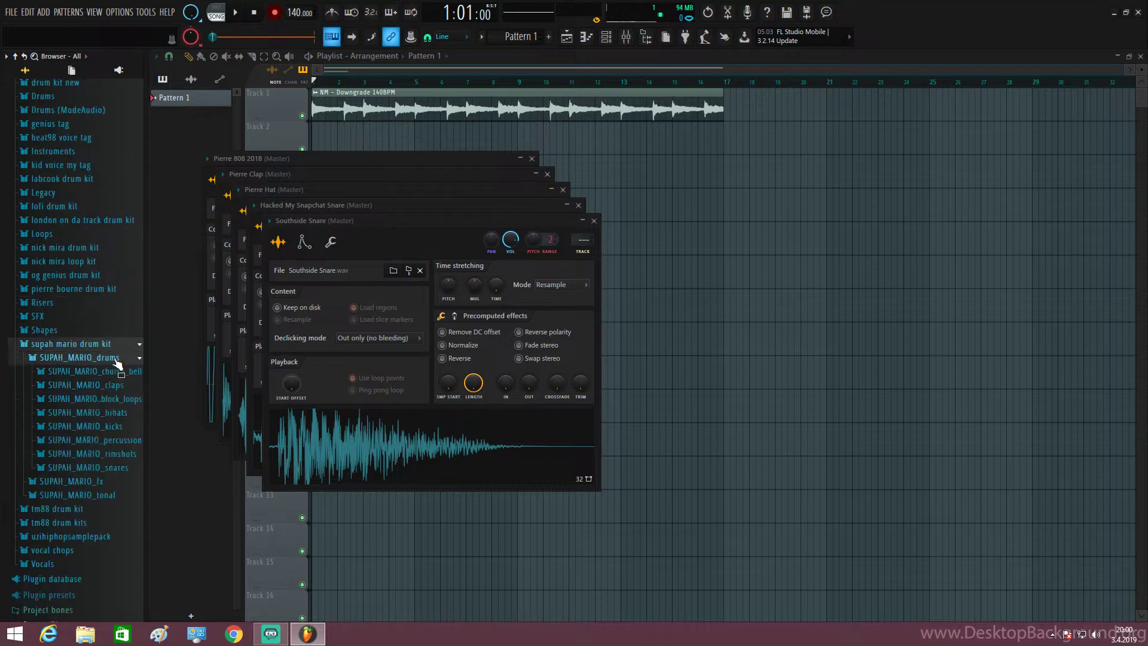
# Step: Load SUPAH_MARIO_kick_blast_off from the kicks folder into a new channel and collapse the supah mario drum kit
pyautogui.click(123, 392)
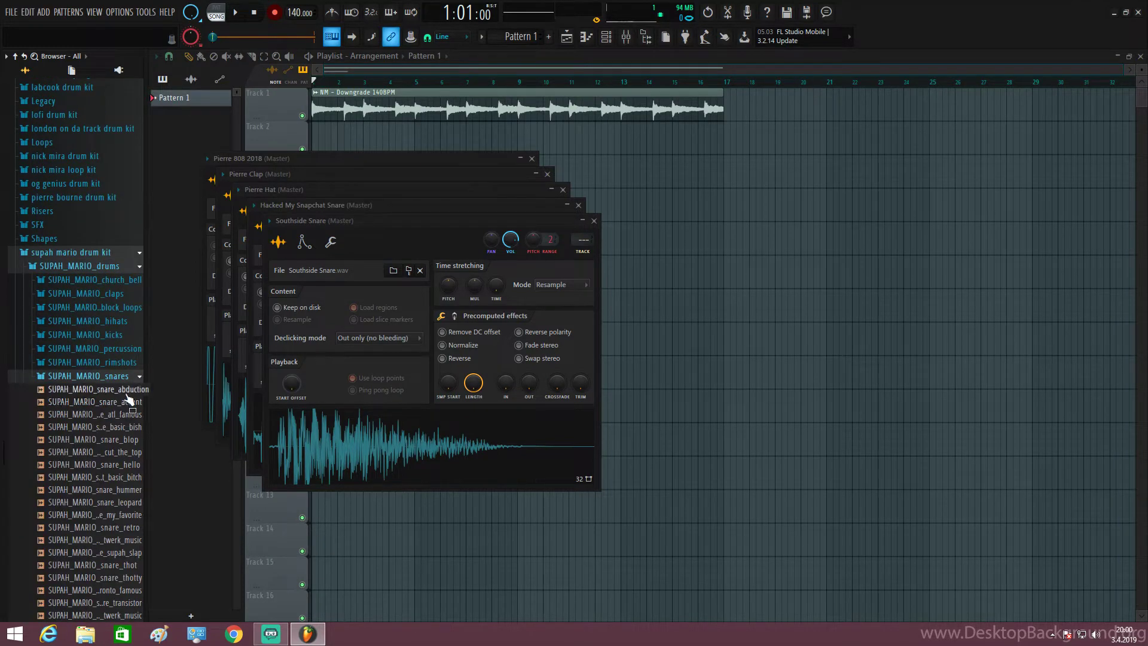
pyautogui.click(127, 375)
pyautogui.click(124, 336)
pyautogui.rightClick(130, 344)
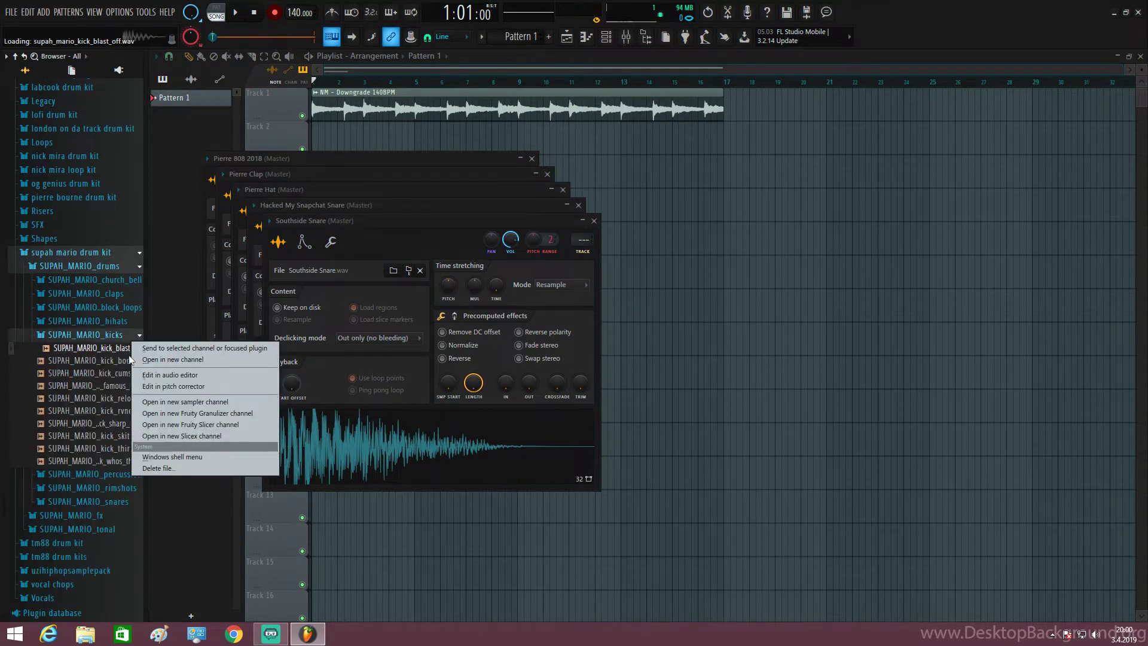
pyautogui.click(135, 361)
pyautogui.click(123, 338)
pyautogui.click(123, 266)
pyautogui.scroll(9, 83, 218)
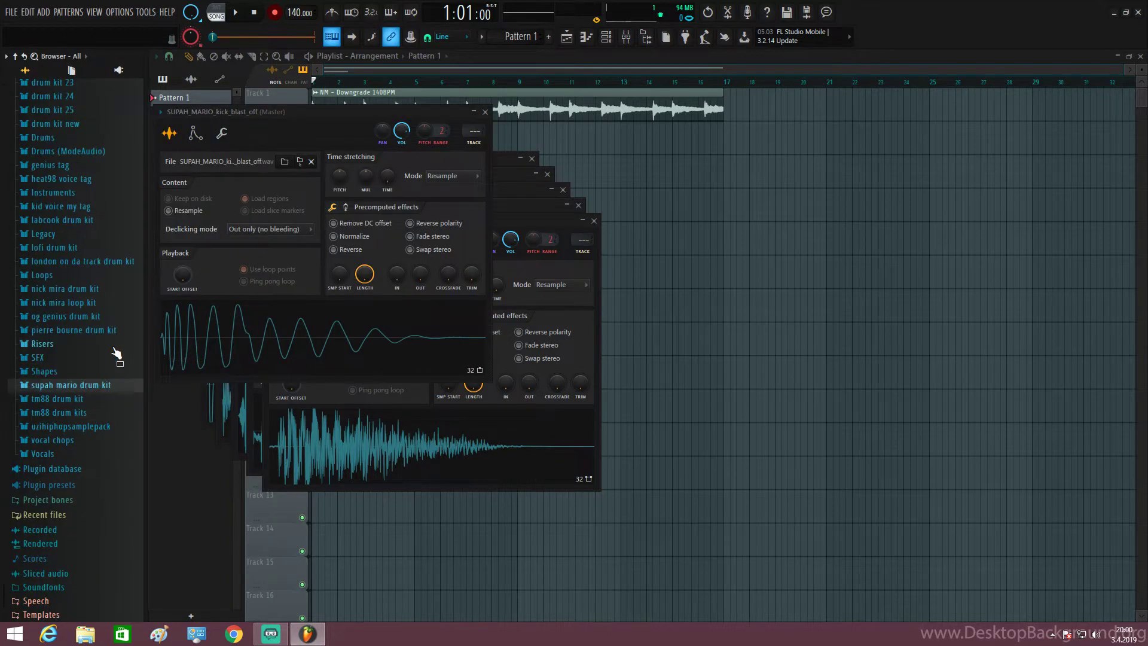
pyautogui.click(84, 214)
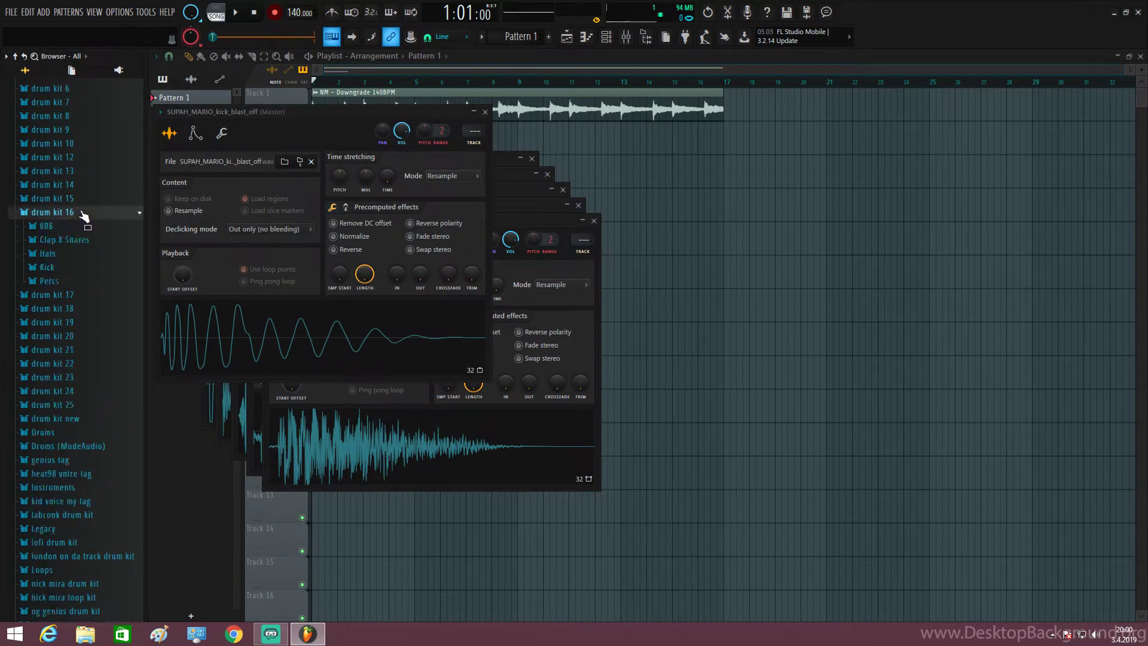
pyautogui.click(84, 215)
pyautogui.click(84, 228)
pyautogui.click(84, 229)
# Step: Place Pierre Clap hits on steps 9, 25, 41 and 57 of Pattern 1 in the channel rack and play it back
pyautogui.click(653, 189)
pyautogui.click(608, 39)
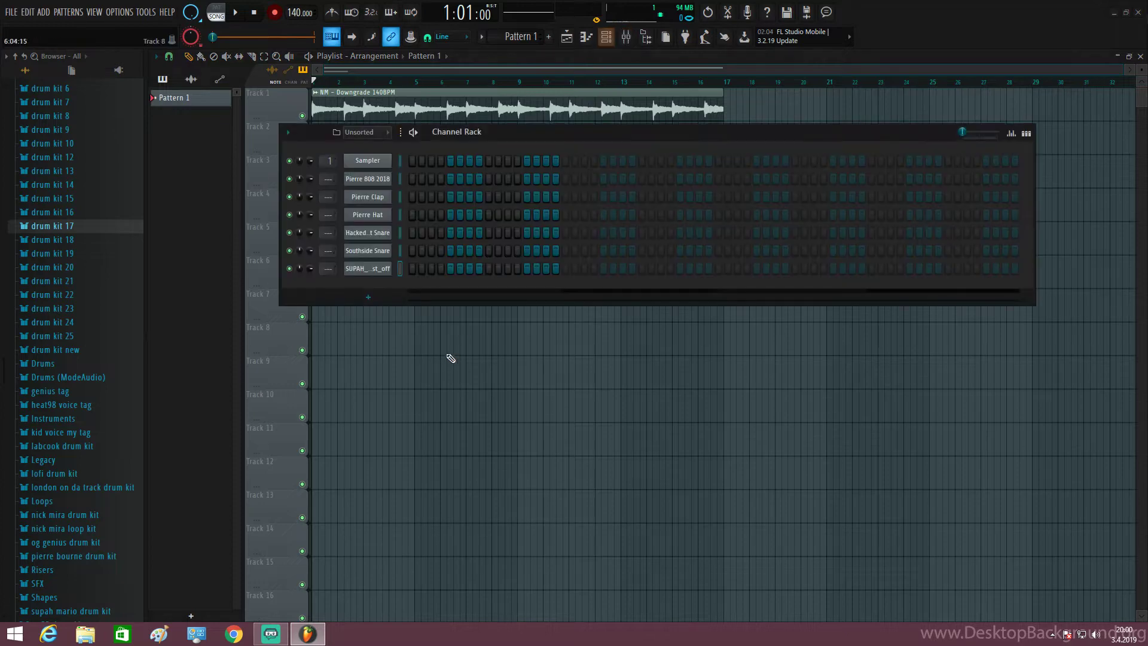
pyautogui.click(612, 199)
pyautogui.click(794, 196)
pyautogui.click(947, 196)
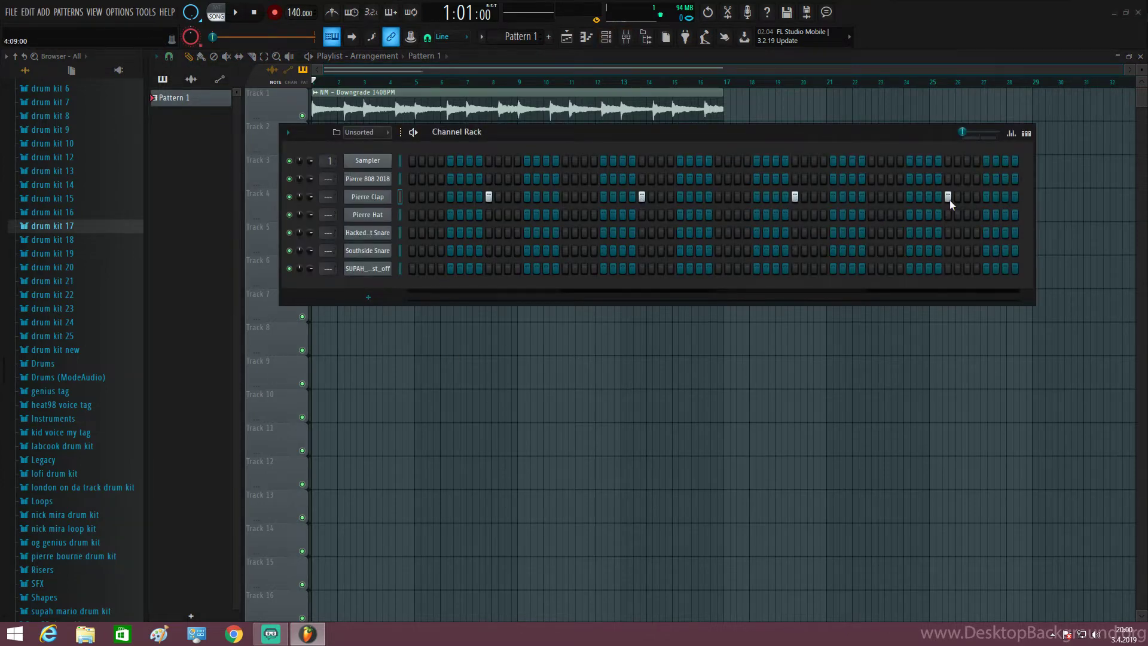
pyautogui.press('space')
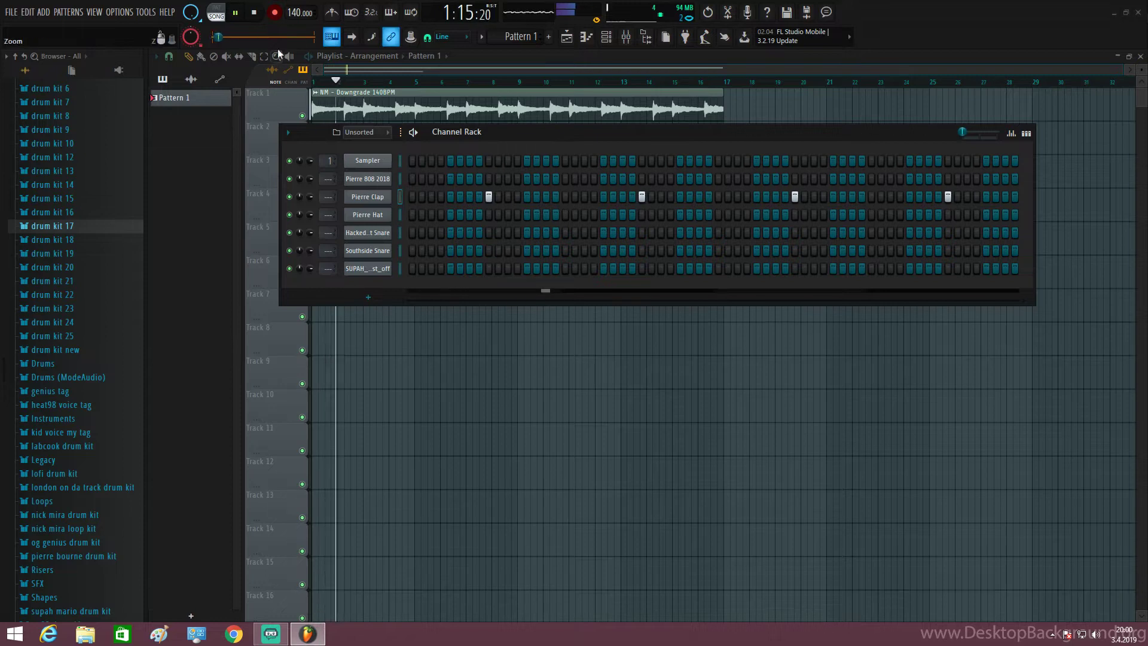
pyautogui.press('space')
pyautogui.rightClick(386, 216)
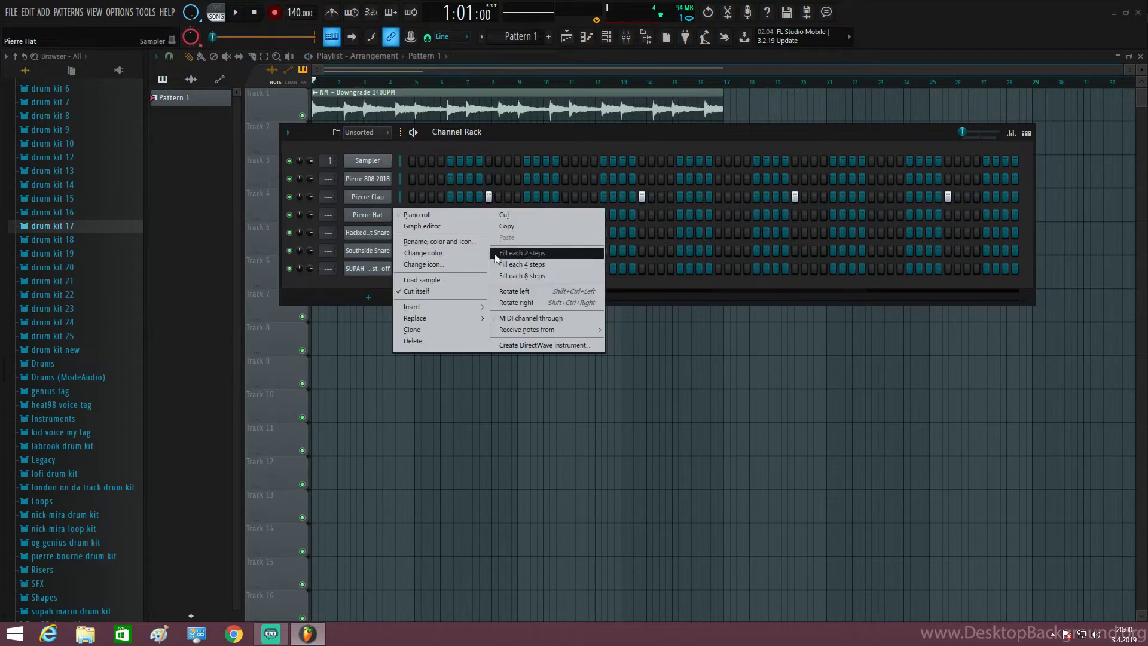
pyautogui.rightClick(371, 200)
pyautogui.click(474, 149)
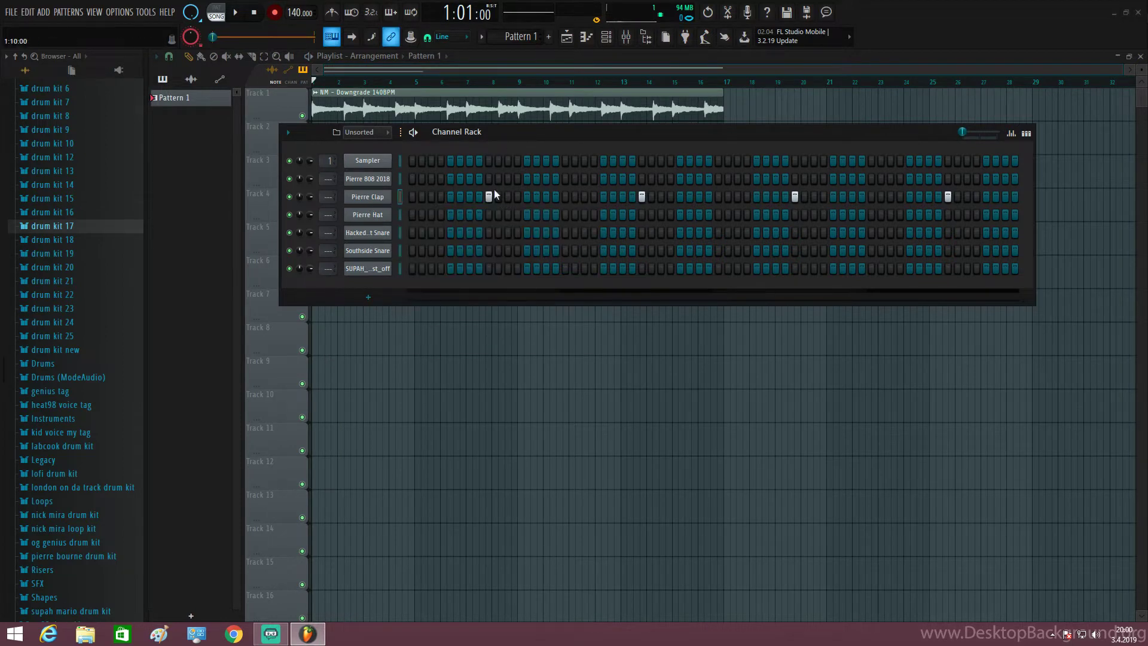
pyautogui.press('space')
pyautogui.rightClick(492, 194)
pyautogui.press('space')
pyautogui.press('space')
pyautogui.click(489, 195)
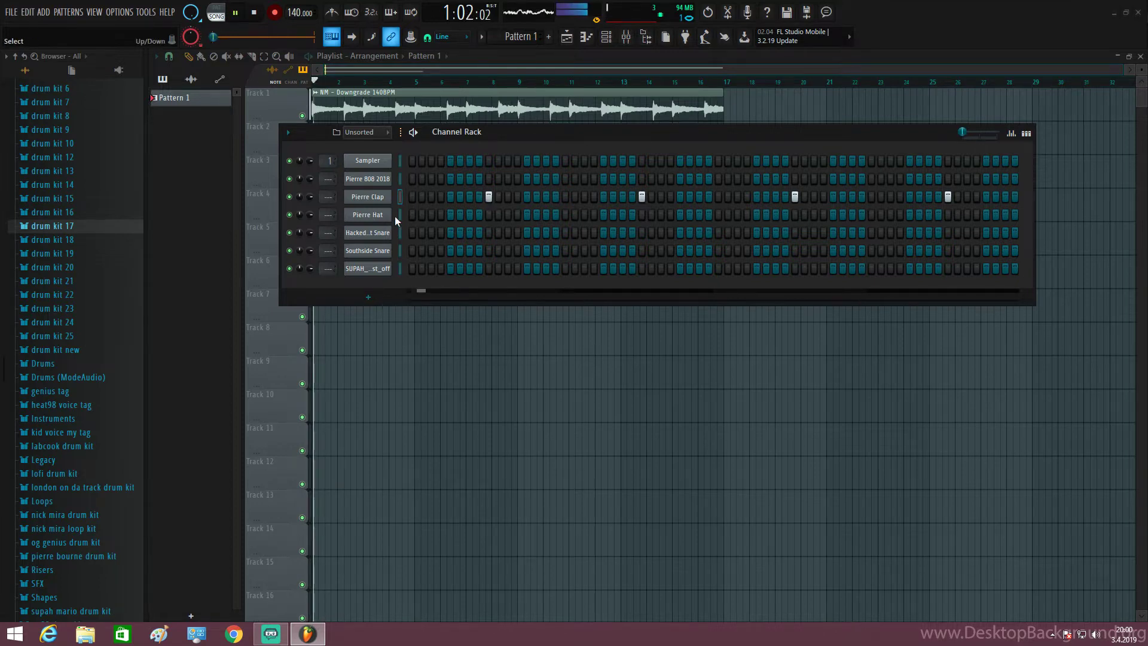
# Step: Fill the Pierre Hat channel every 2 steps and set the project tempo to 145 BPM
pyautogui.rightClick(386, 215)
pyautogui.click(514, 250)
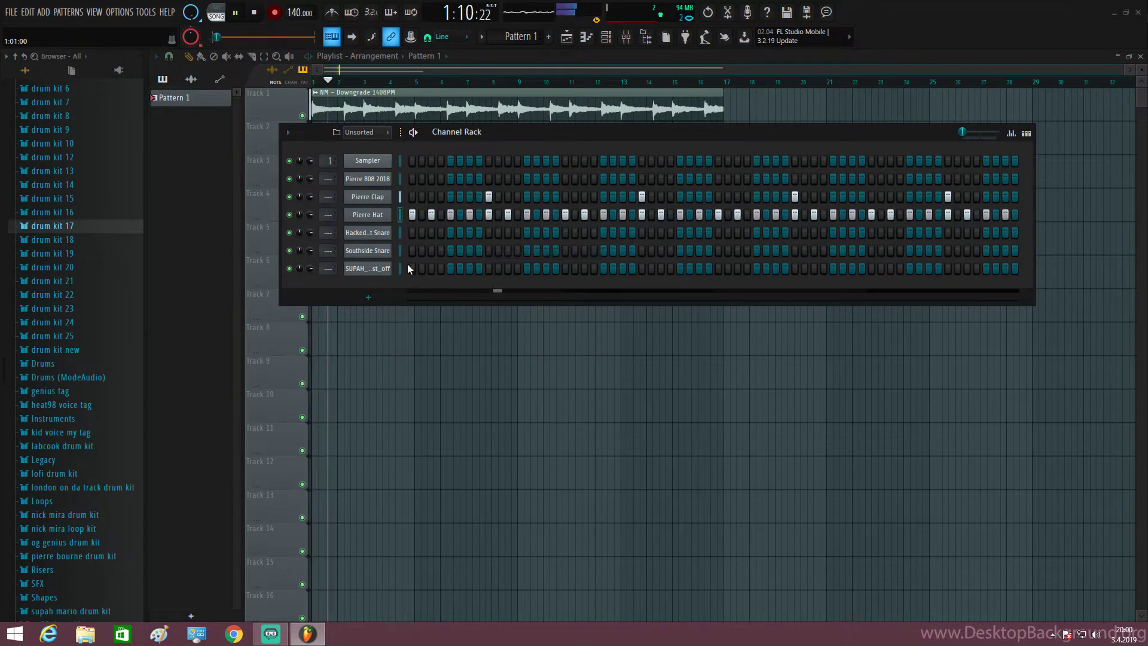
pyautogui.press('space')
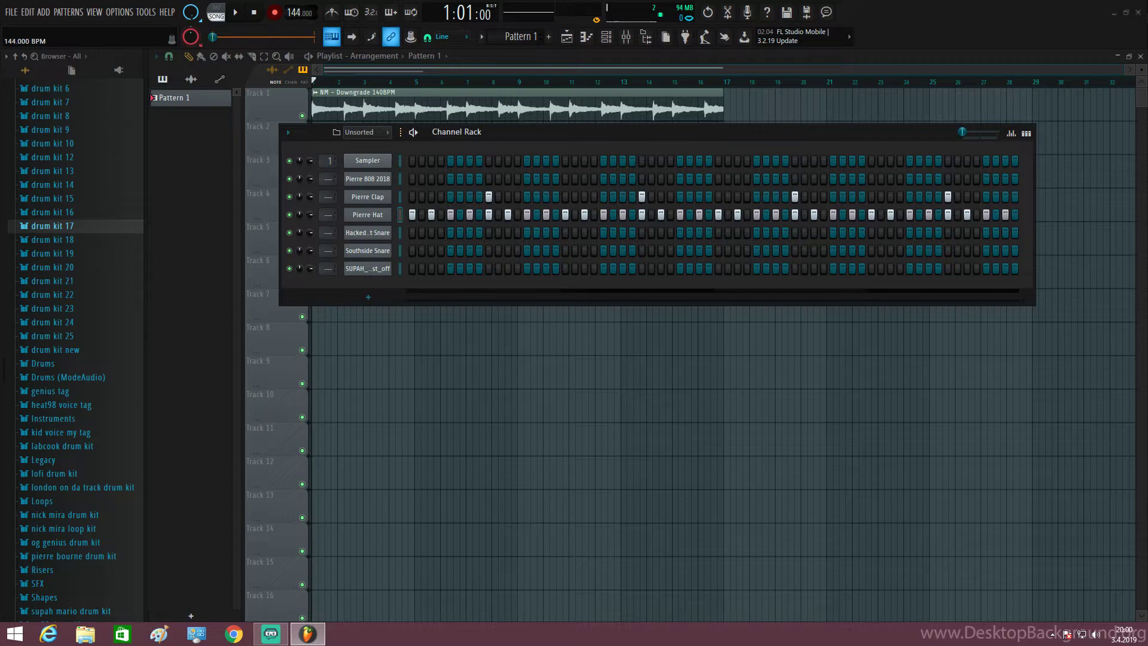
pyautogui.press('space')
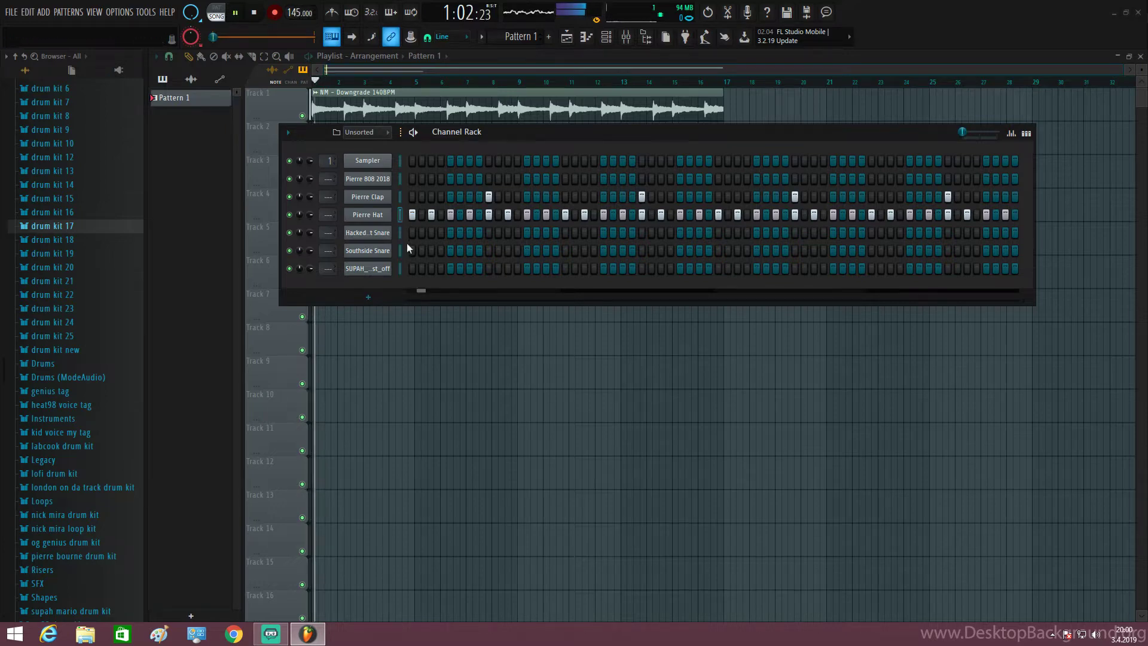
# Step: Select all Pierre Hat notes in the piano roll and place Pattern 1 at the start of playlist Track 3
pyautogui.rightClick(382, 217)
pyautogui.click(412, 213)
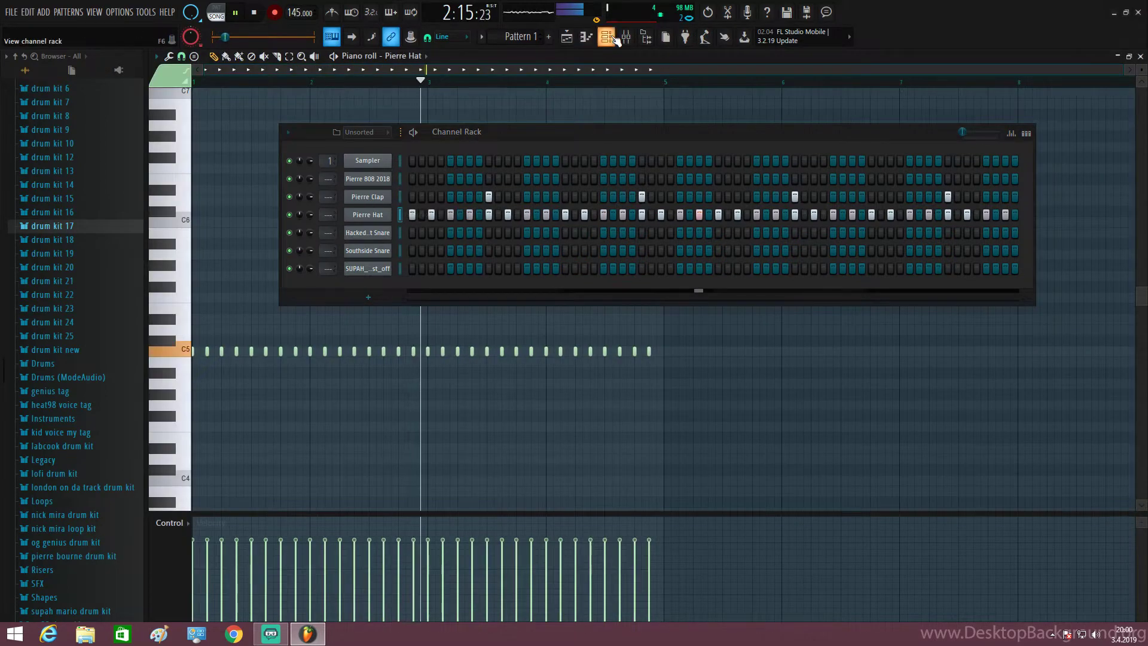
pyautogui.hotkey('ctrl', 'a')
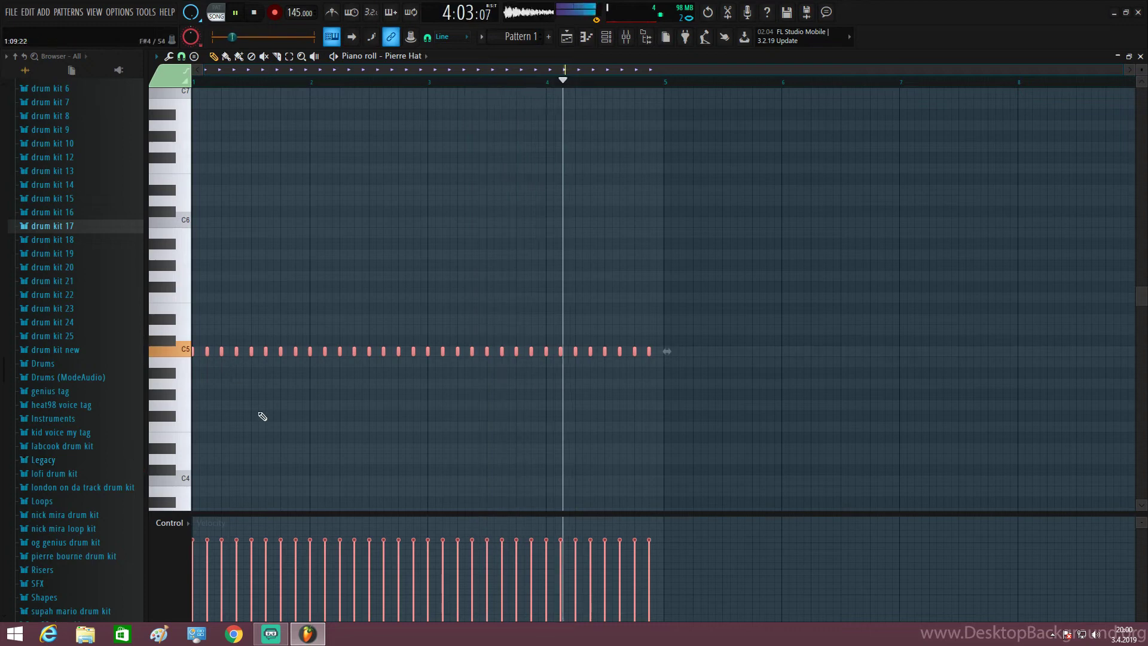
pyautogui.press('space')
pyautogui.click(566, 36)
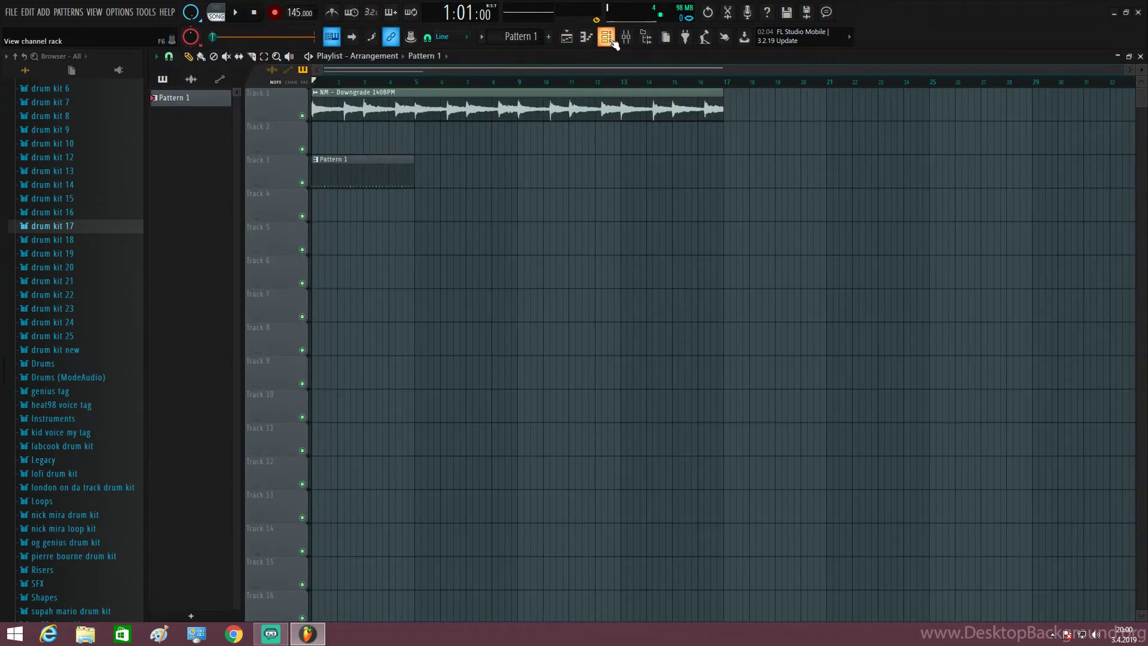
# Step: Duplicate the four Pierre Clap notes into bars 5 to 8 of the piano roll
pyautogui.click(605, 36)
pyautogui.rightClick(396, 198)
pyautogui.click(408, 205)
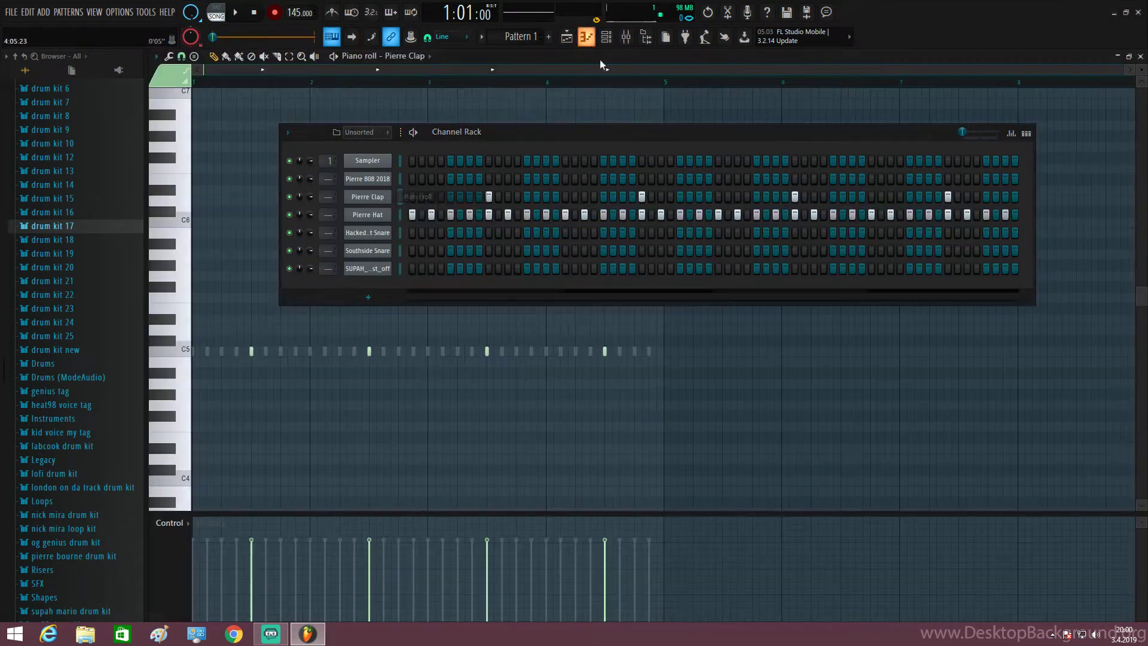
pyautogui.click(606, 36)
pyautogui.hotkey('ctrl', 'b')
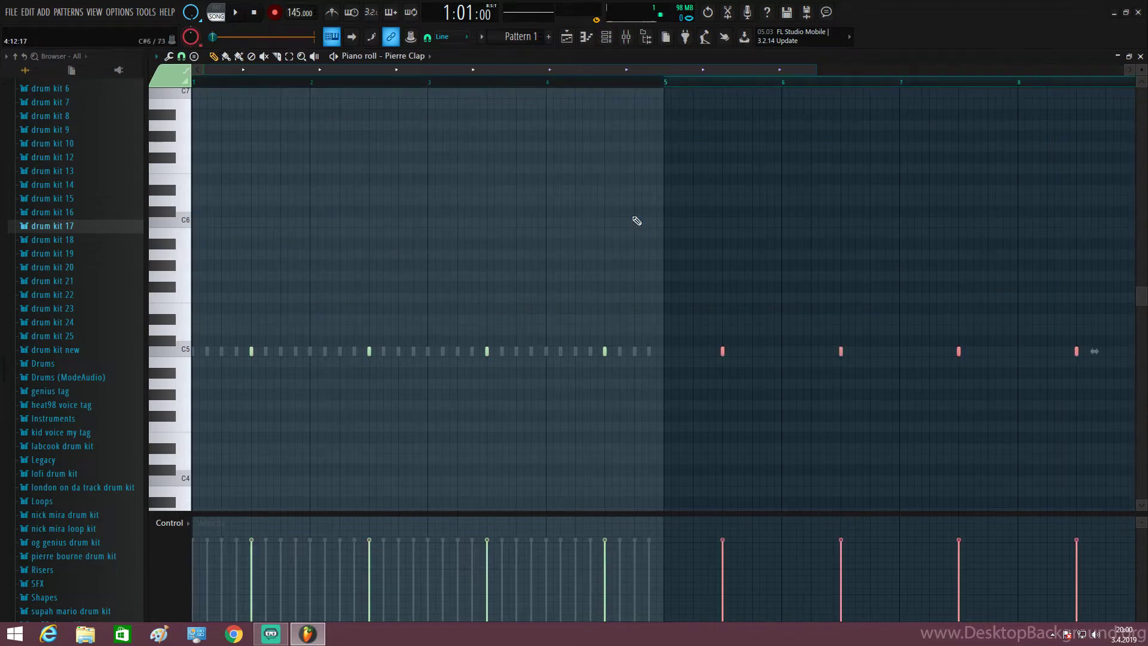
# Step: Lengthen all Pierre Hat notes in the piano roll to two steps each so they join end to end
pyautogui.click(573, 39)
pyautogui.click(570, 41)
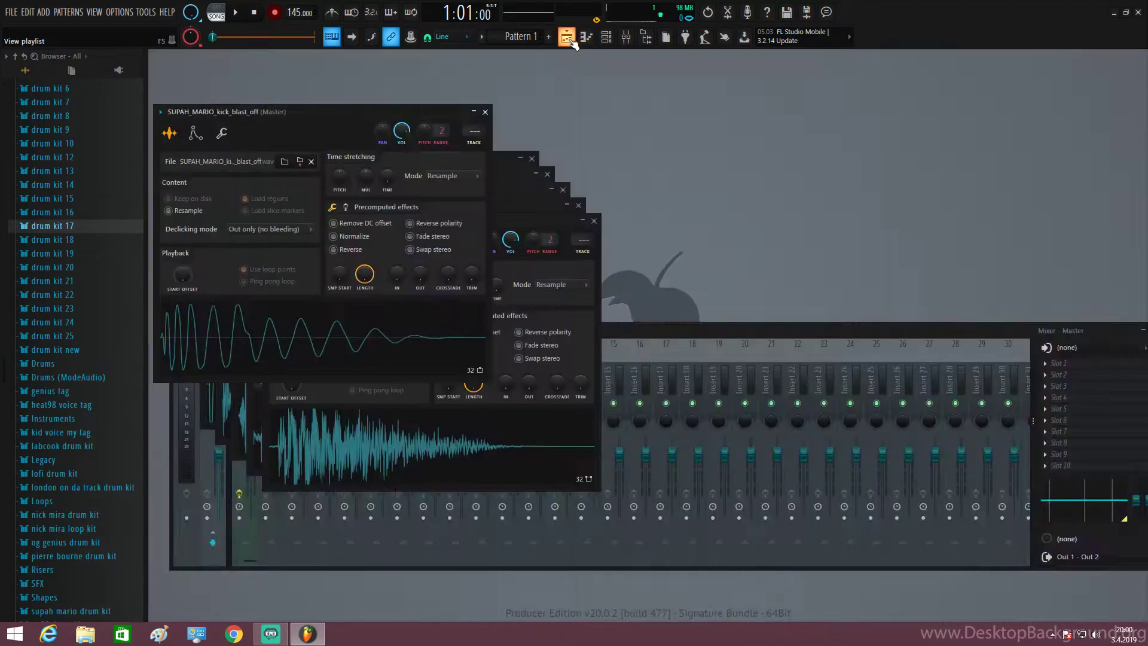
pyautogui.click(570, 40)
pyautogui.click(606, 39)
pyautogui.rightClick(393, 219)
pyautogui.click(413, 214)
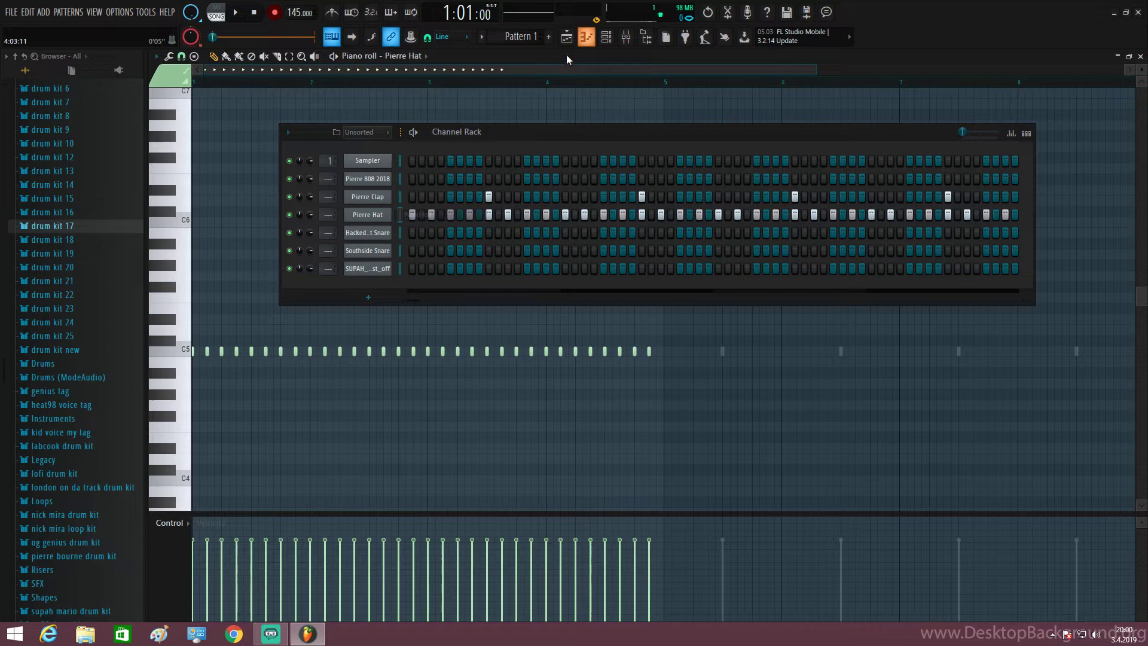
pyautogui.click(594, 39)
pyautogui.moveTo(770, 293); pyautogui.dragTo(197, 481)
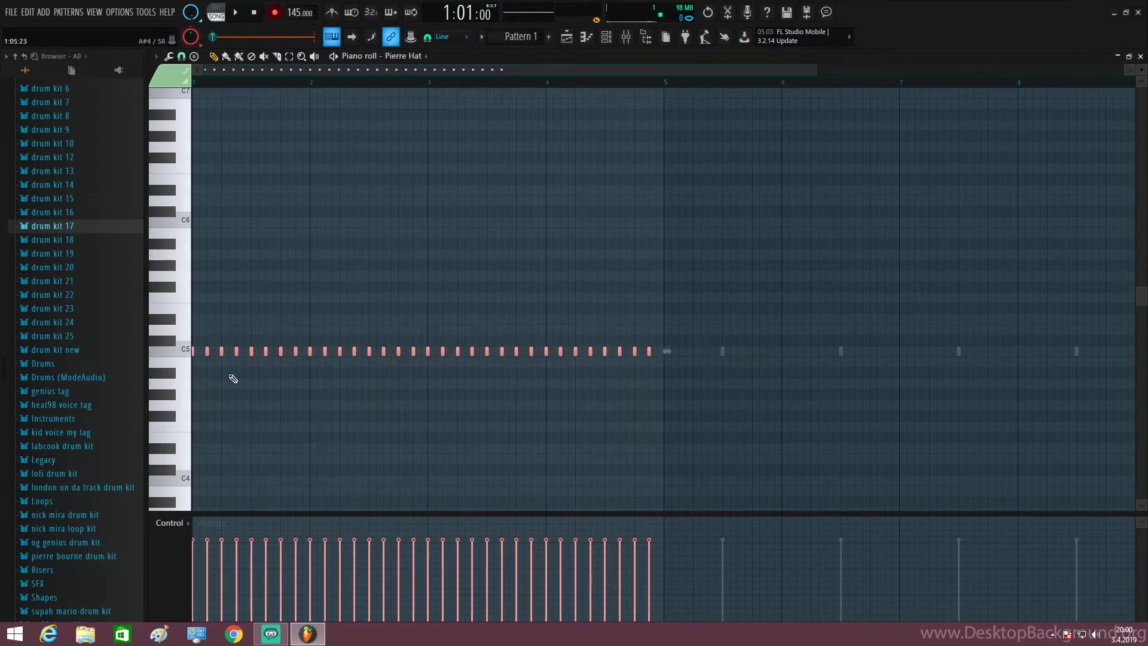
pyautogui.moveTo(195, 353); pyautogui.dragTo(227, 341)
# Step: Chop the third Pierre Hat note of bar 1 into a roll of four short notes
pyautogui.keyDown('ctrl'); pyautogui.click(231, 384); pyautogui.keyUp('ctrl')
pyautogui.press('space')
pyautogui.press('space')
pyautogui.hotkey('alt', 'u')
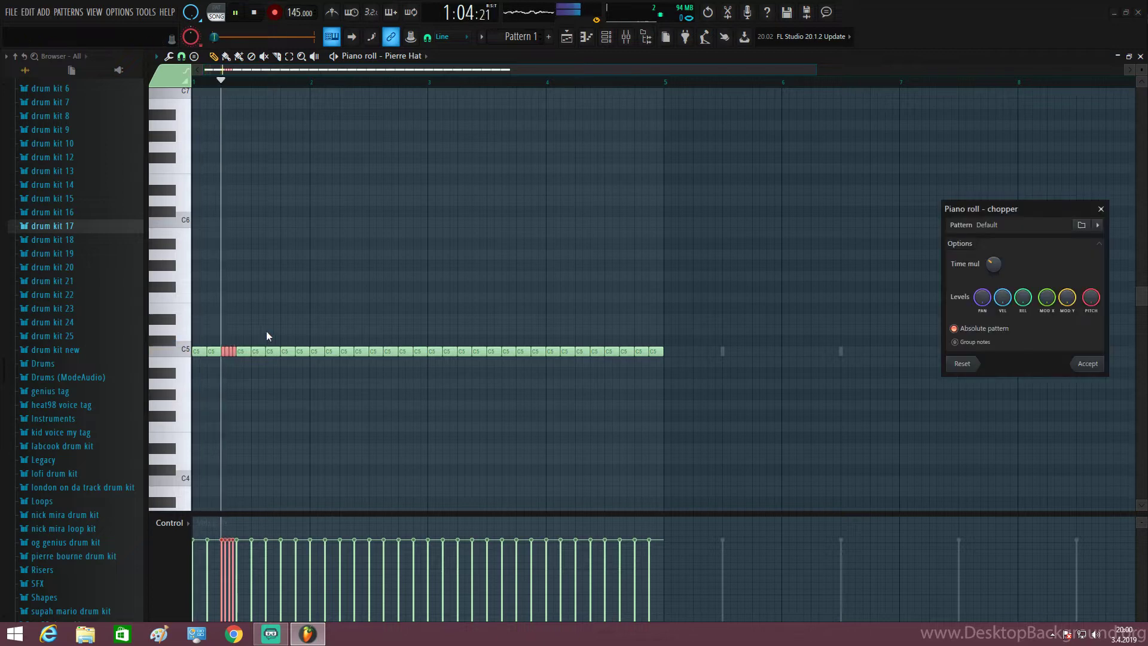
pyautogui.click(1084, 363)
pyautogui.keyDown('ctrl'); pyautogui.click(375, 406); pyautogui.keyUp('ctrl')
# Step: Set the piano roll snap to 1/3 step and replace the last two hat notes of bar 2 with three short separated notes
pyautogui.scroll(1, 372, 405)
pyautogui.scroll(-1, 389, 402)
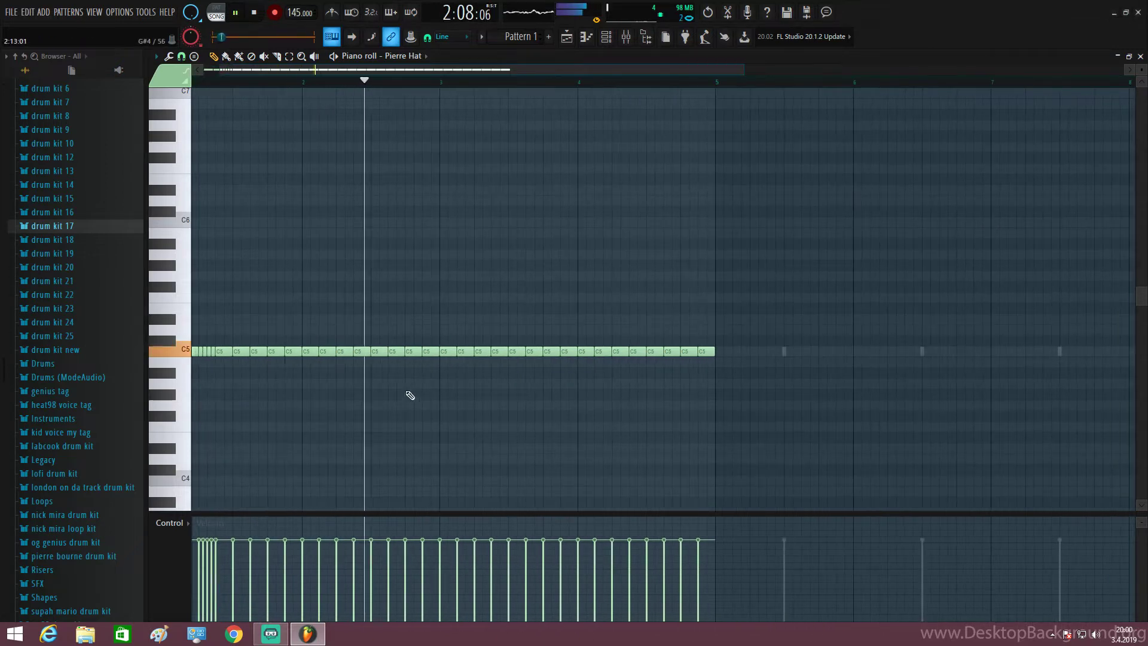
pyautogui.click(181, 57)
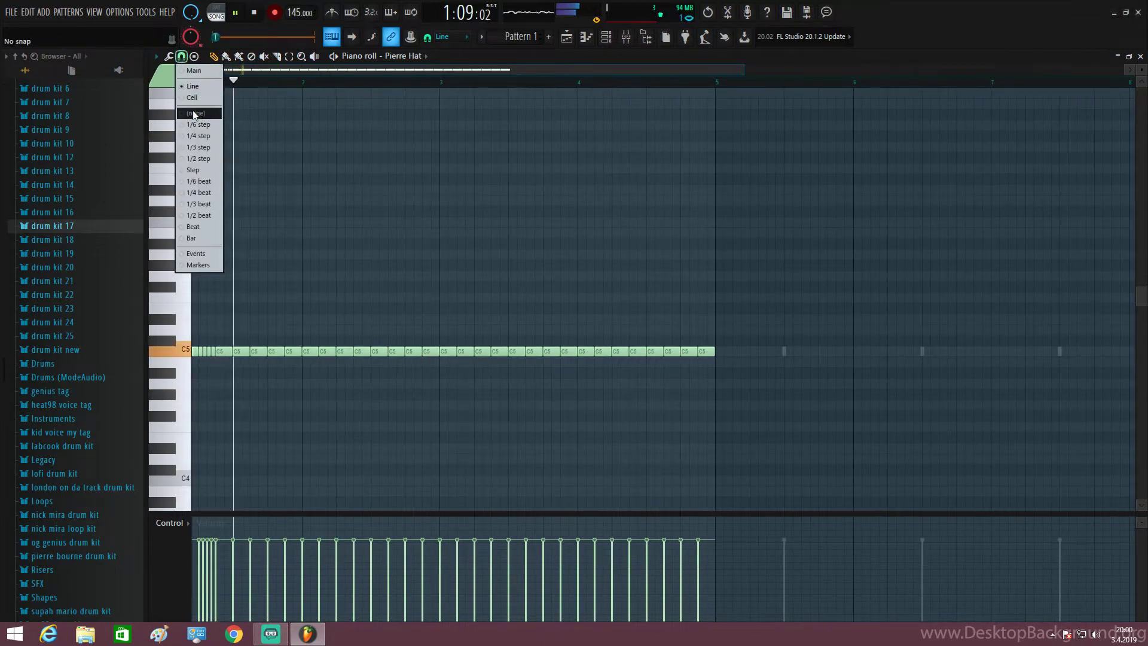
pyautogui.click(200, 147)
pyautogui.scroll(4, 428, 378)
pyautogui.press('space')
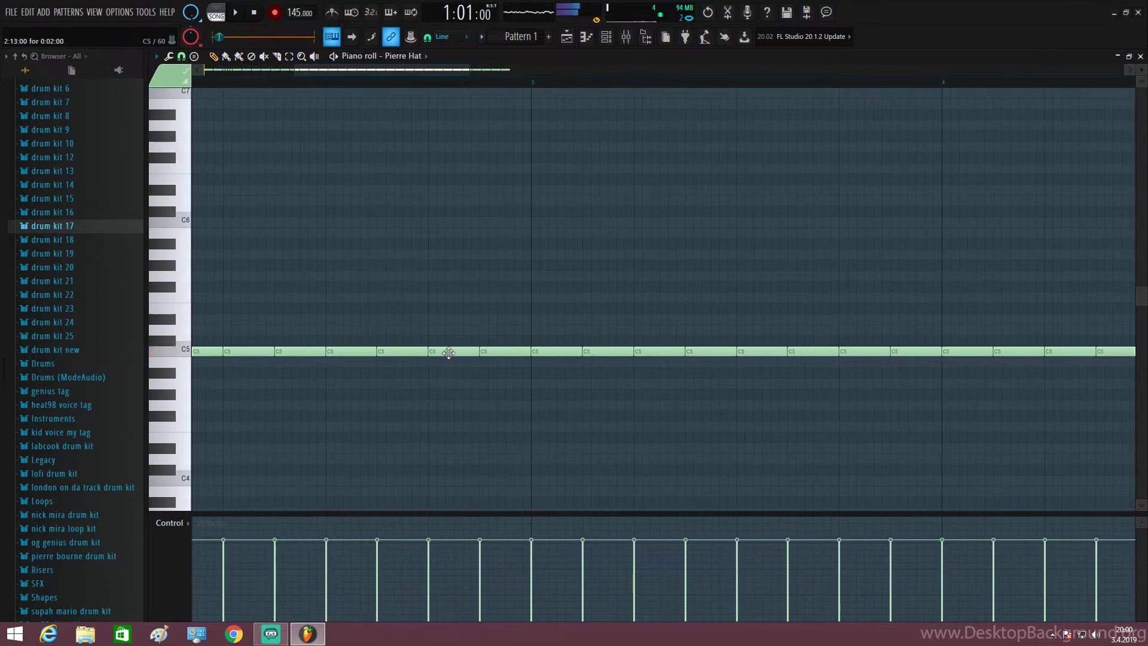
pyautogui.rightClick(430, 354)
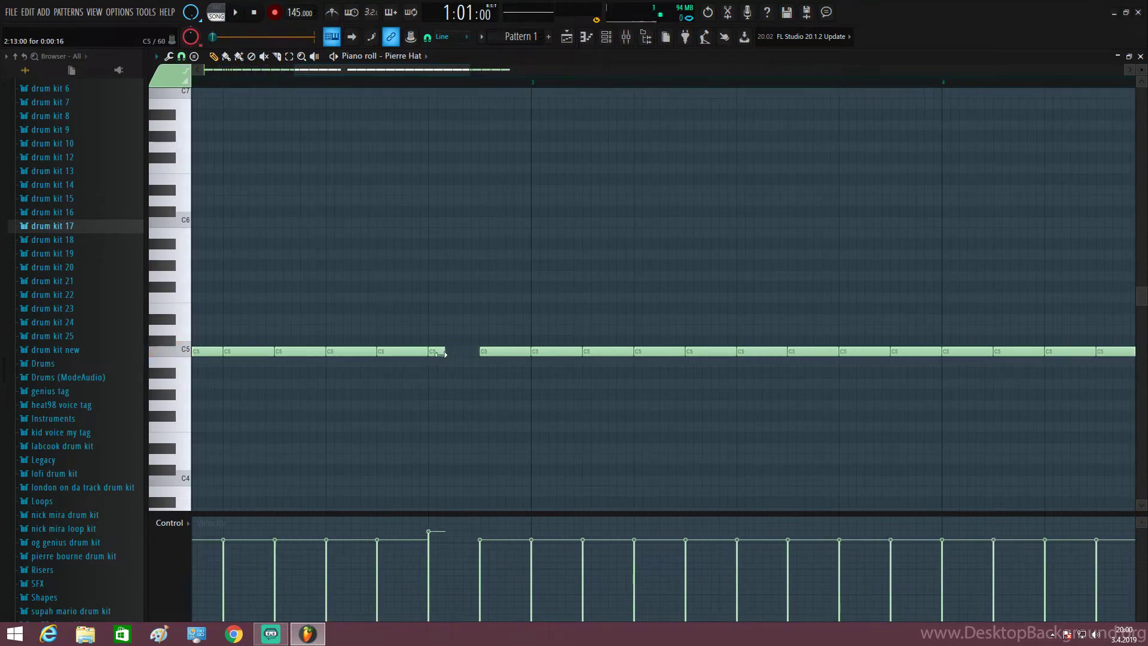
pyautogui.click(478, 352)
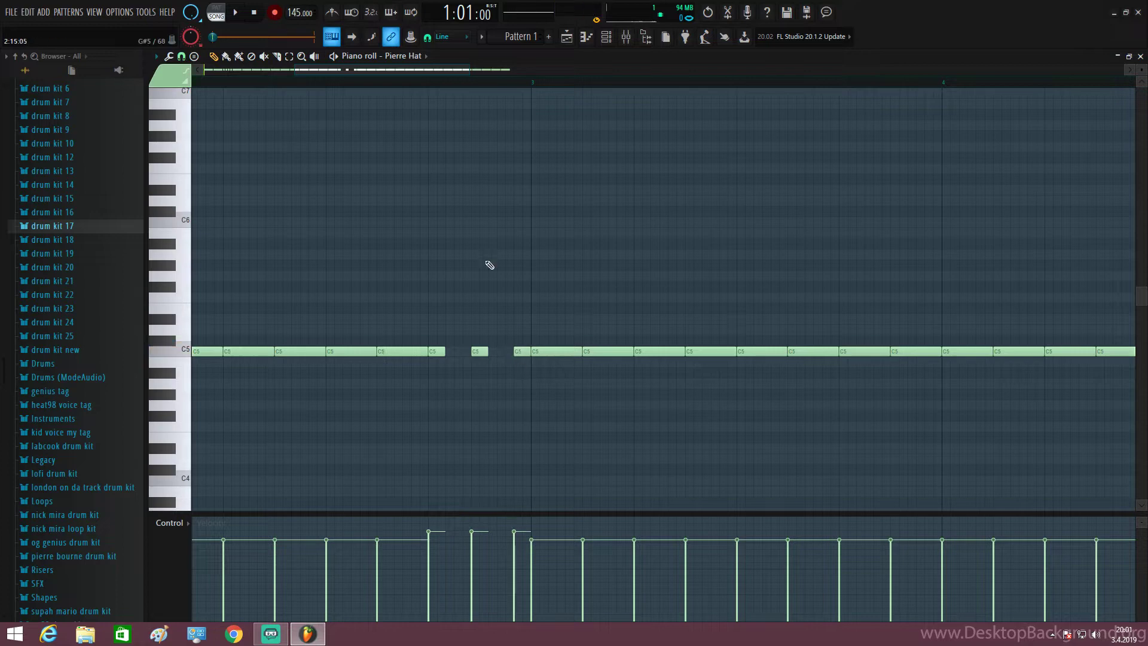
# Step: Shift the second and third short hat notes earlier so the three notes are evenly spaced before bar 3, and play the pattern
pyautogui.press('space')
pyautogui.rightClick(485, 352)
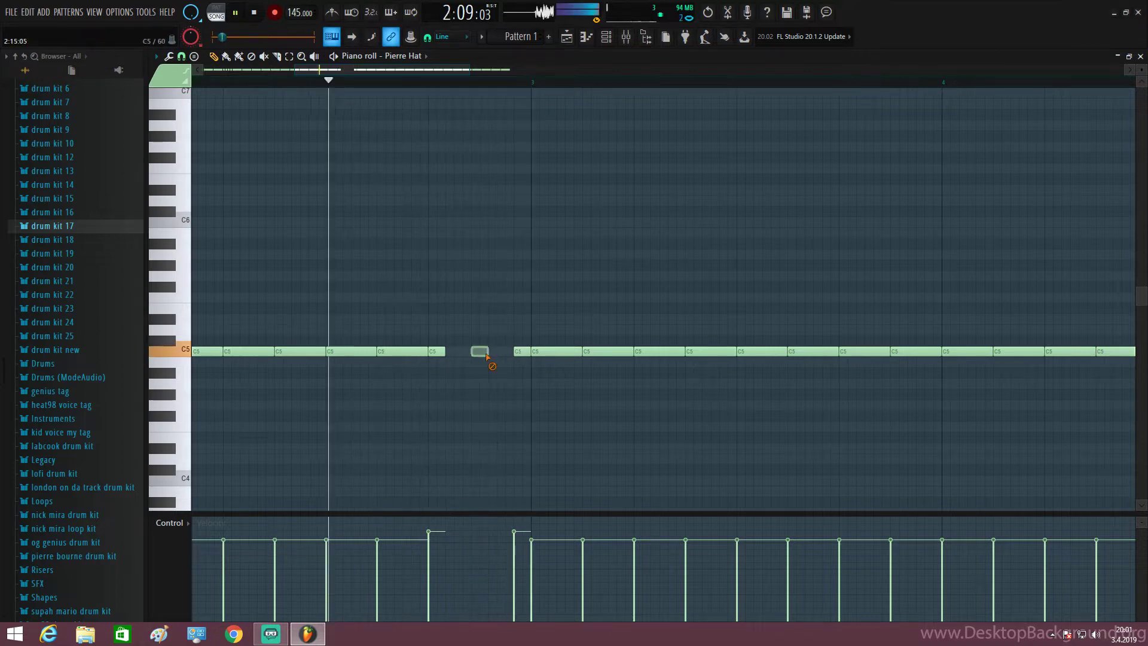
pyautogui.rightClick(517, 352)
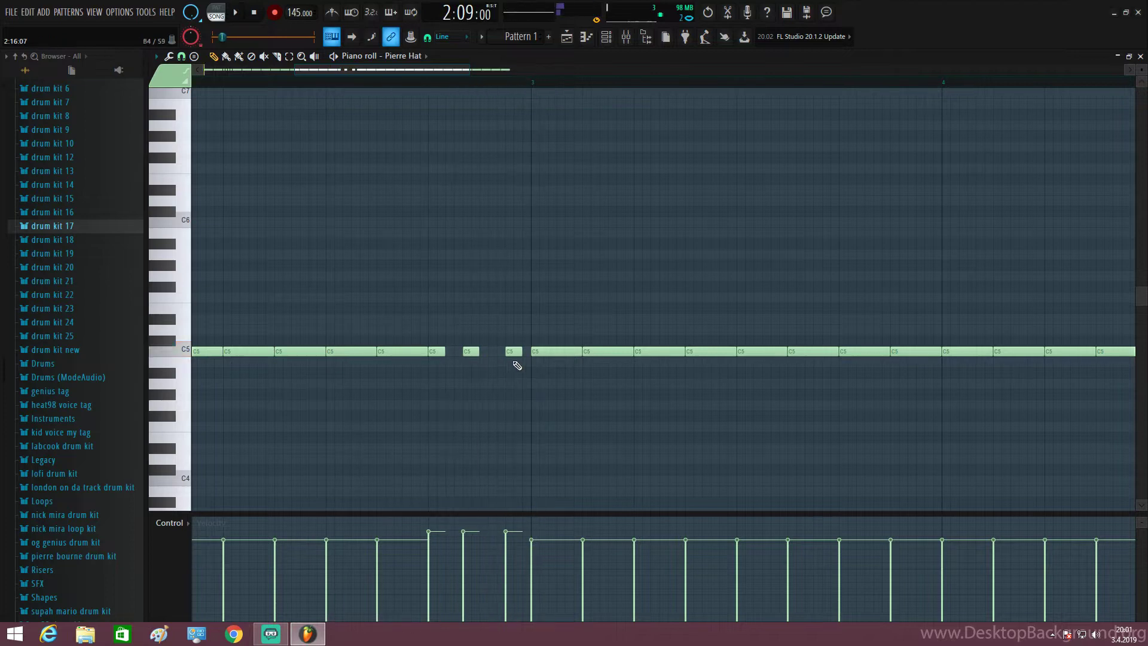
pyautogui.moveTo(515, 352); pyautogui.dragTo(506, 352)
pyautogui.scroll(-4, 512, 392)
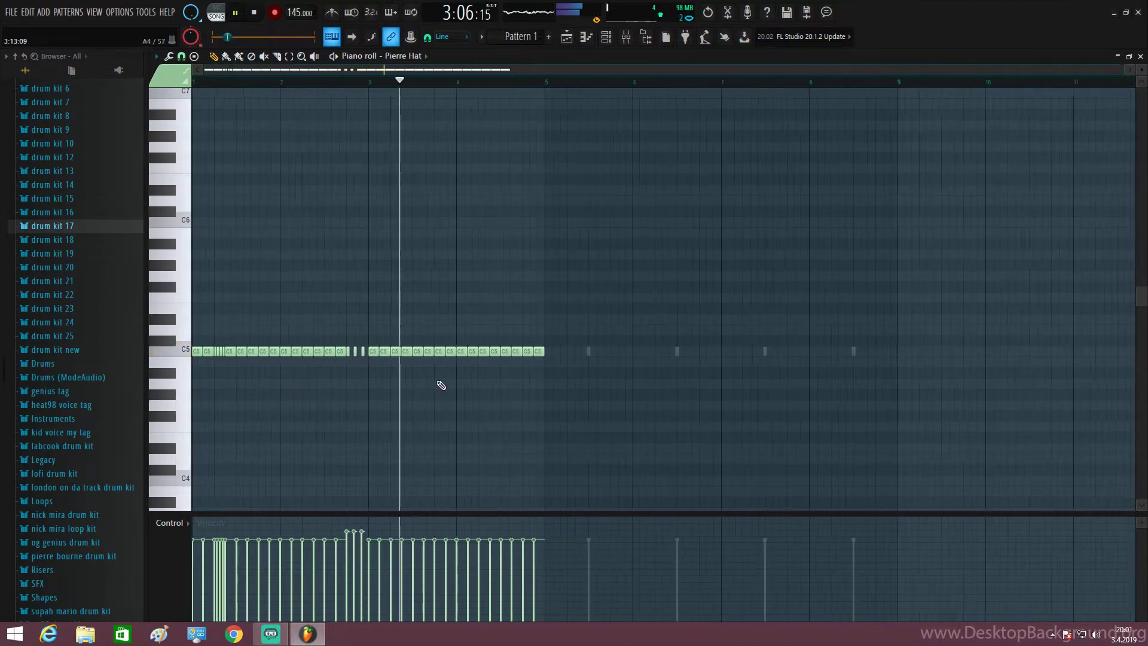
pyautogui.press('space')
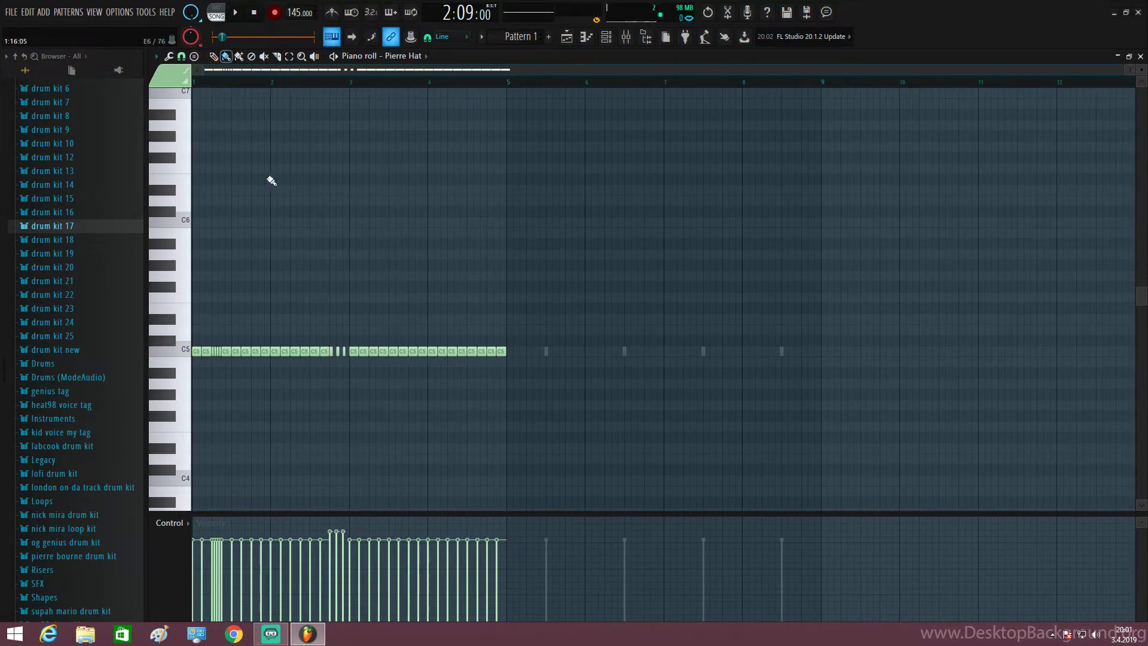
pyautogui.scroll(2, 270, 179)
pyautogui.scroll(1, 206, 335)
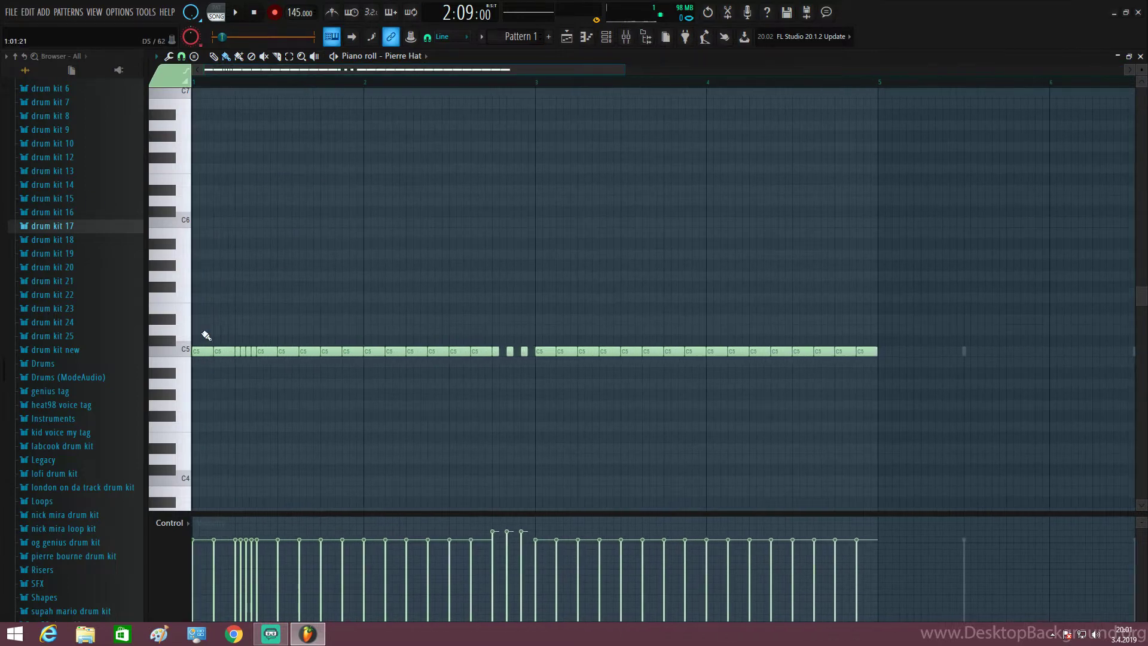
pyautogui.scroll(-3, 206, 336)
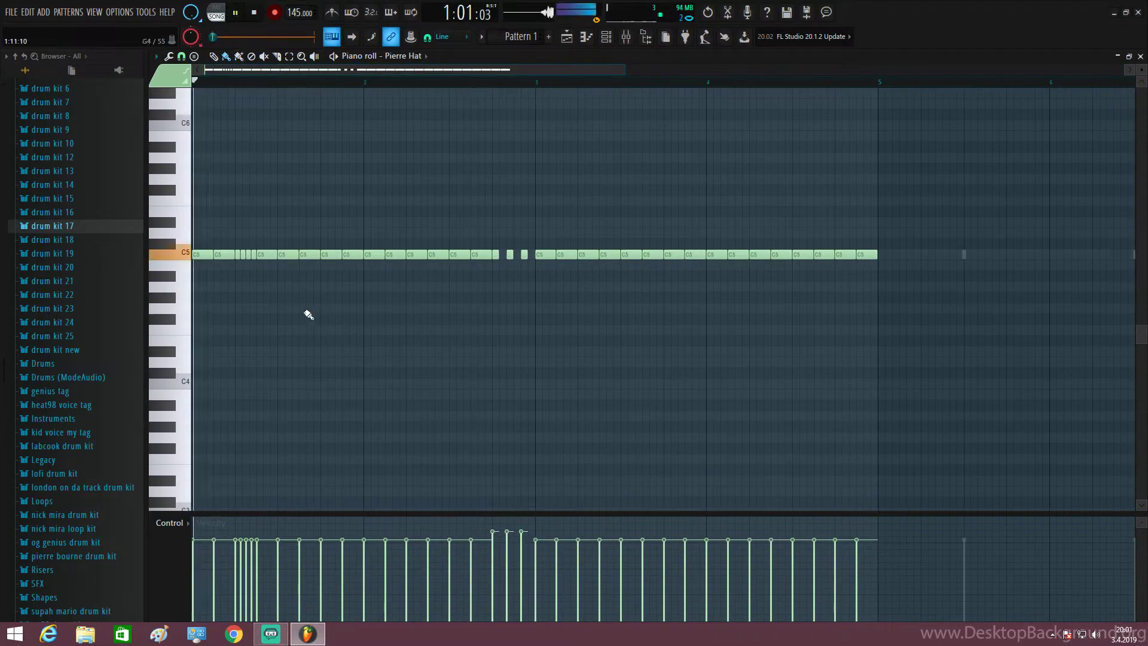
pyautogui.moveTo(280, 319); pyautogui.dragTo(293, 321)
pyautogui.rightClick(294, 321)
pyautogui.press('space')
pyautogui.press('space')
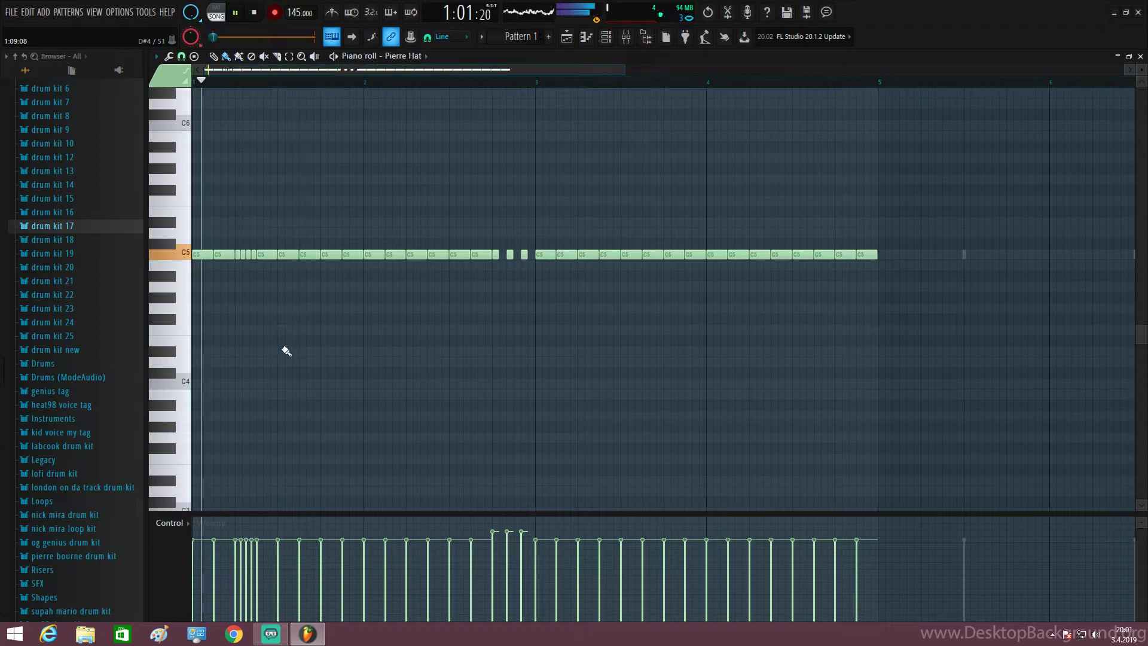
pyautogui.click(284, 351)
pyautogui.press('space')
pyautogui.rightClick(284, 351)
pyautogui.click(285, 351)
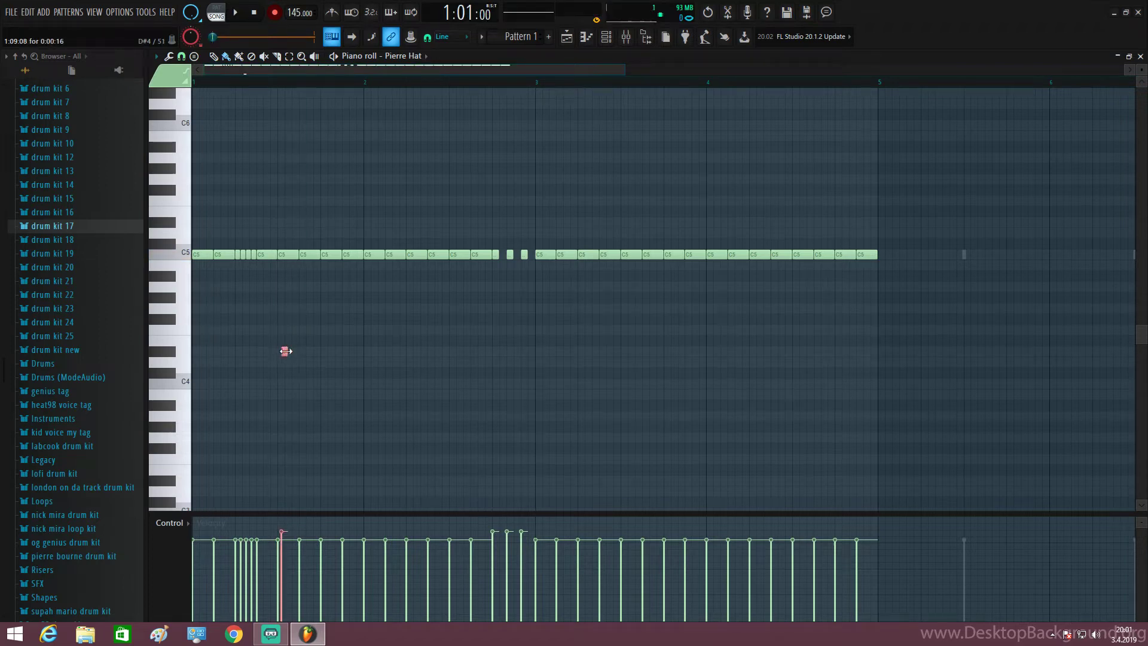
pyautogui.press('space')
pyautogui.click(284, 343)
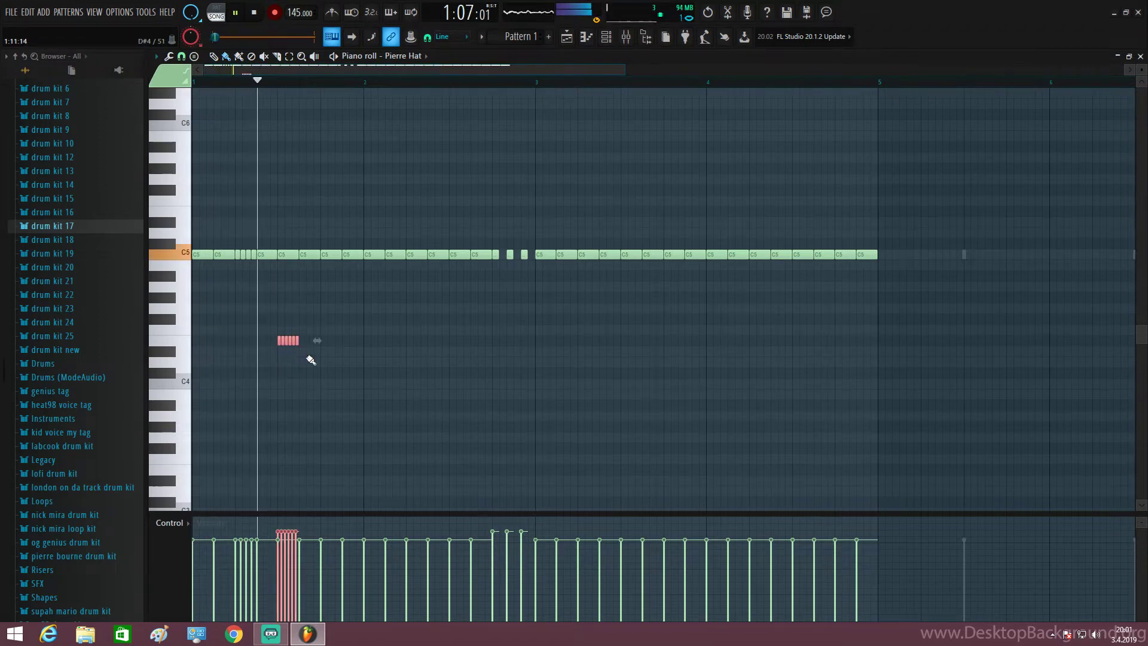
pyautogui.rightClick(299, 341)
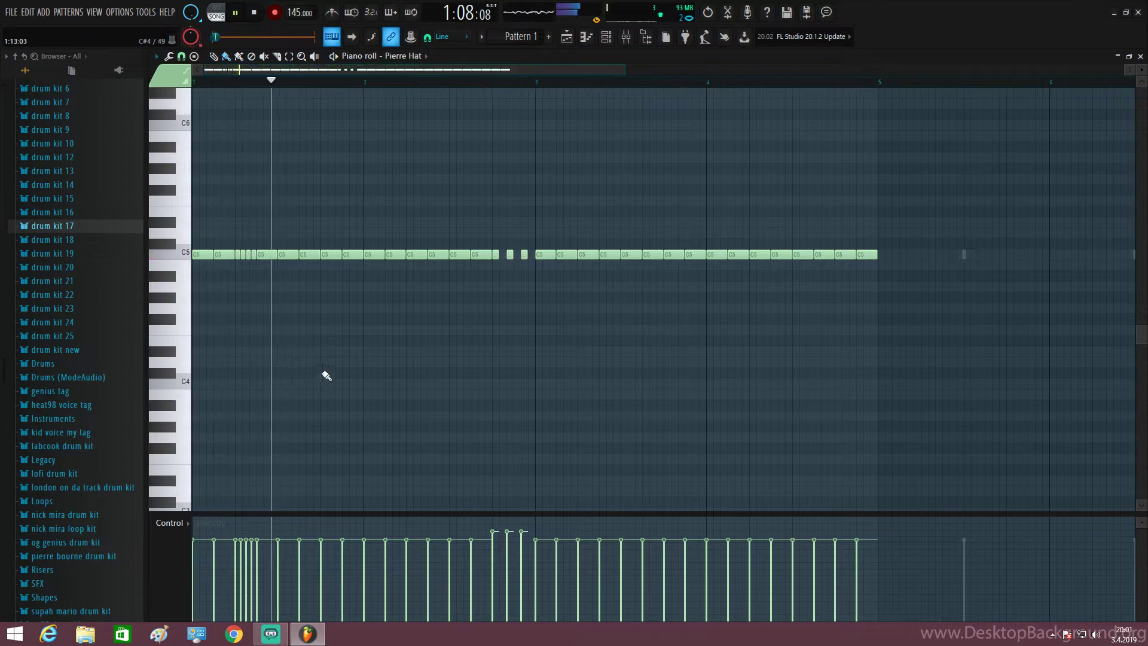
pyautogui.moveTo(321, 373); pyautogui.dragTo(335, 373)
pyautogui.press('space')
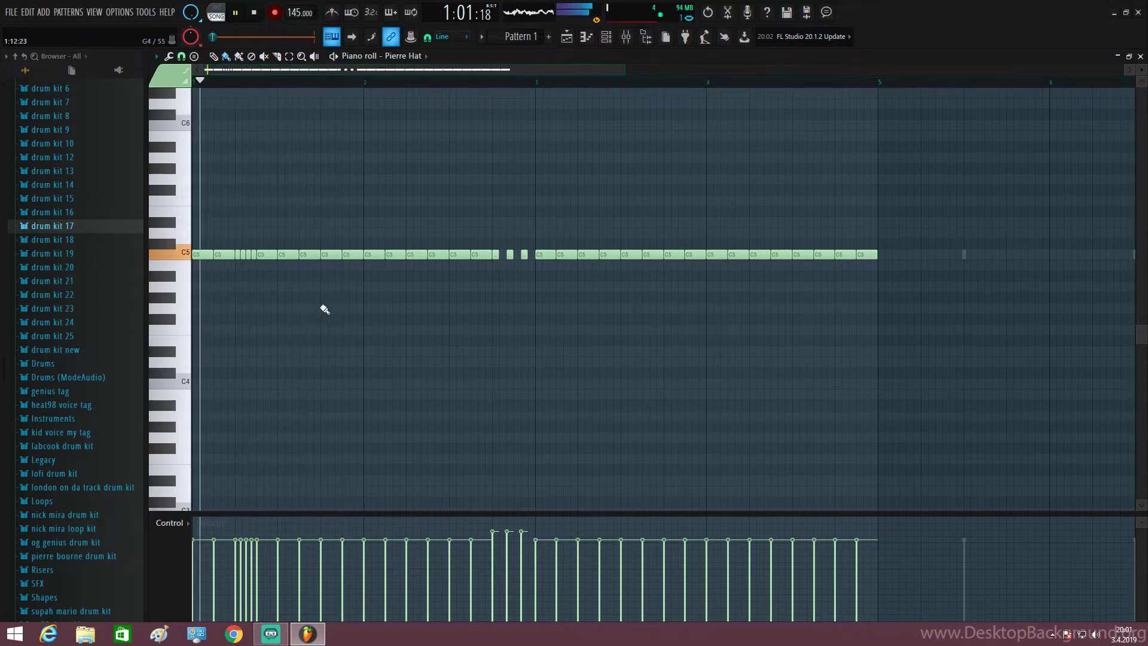
# Step: Add a roll of four short F#4 Pierre Hat notes on beat 4 of bar 1 and again on beat 4 of bar 4
pyautogui.click(328, 319)
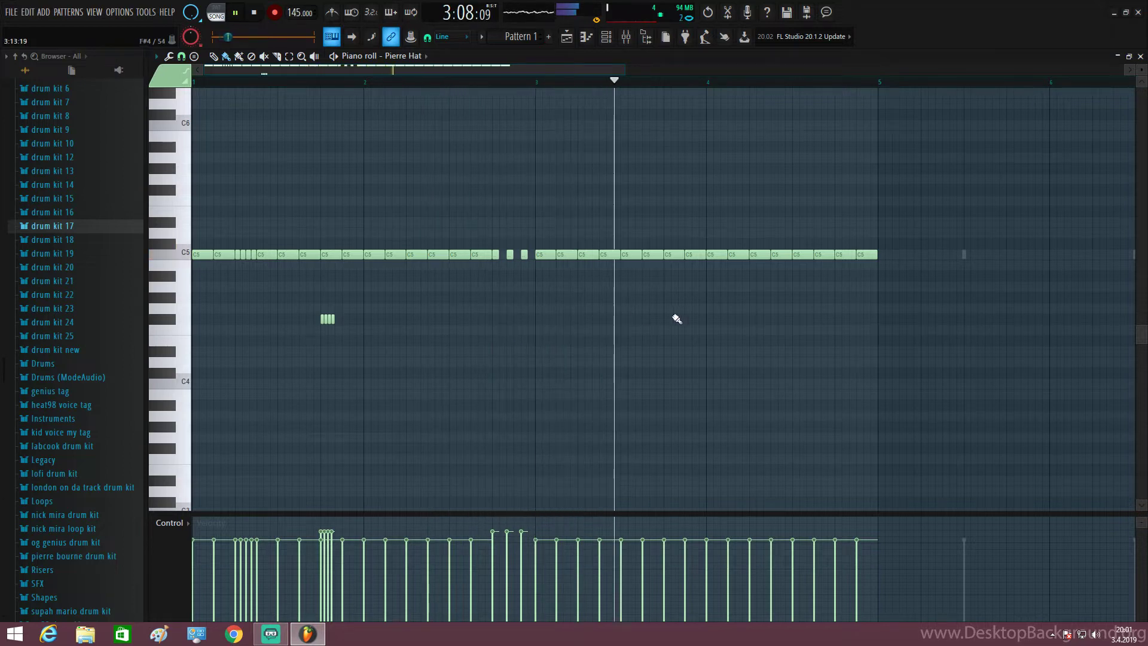
pyautogui.click(839, 319)
pyautogui.press('space')
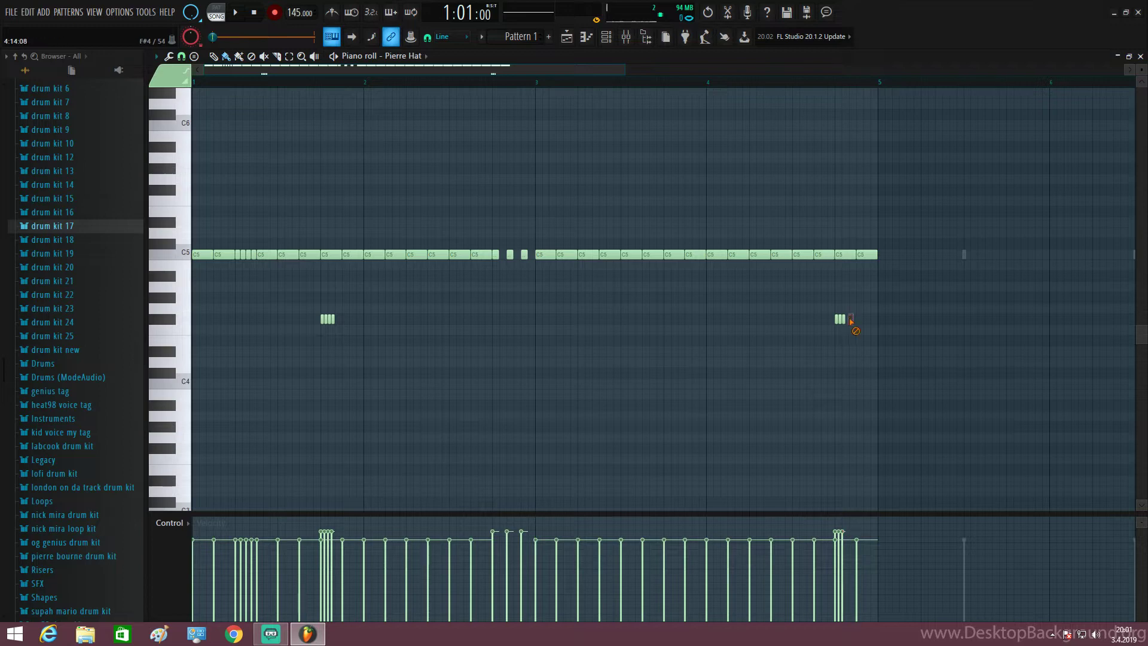
pyautogui.moveTo(322, 320); pyautogui.dragTo(835, 309)
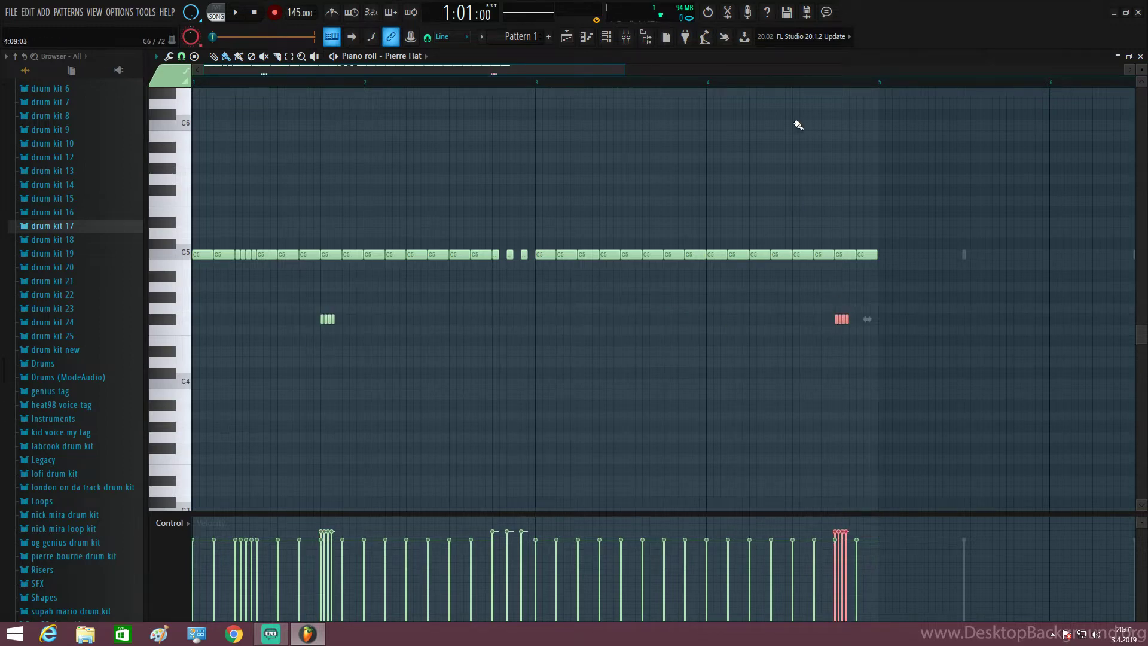
pyautogui.keyDown('ctrl'); pyautogui.click(868, 374); pyautogui.keyUp('ctrl')
# Step: Duplicate the Pierre Hat notes of bars 1 to 4 into bars 5 to 8
pyautogui.scroll(-2, 868, 375)
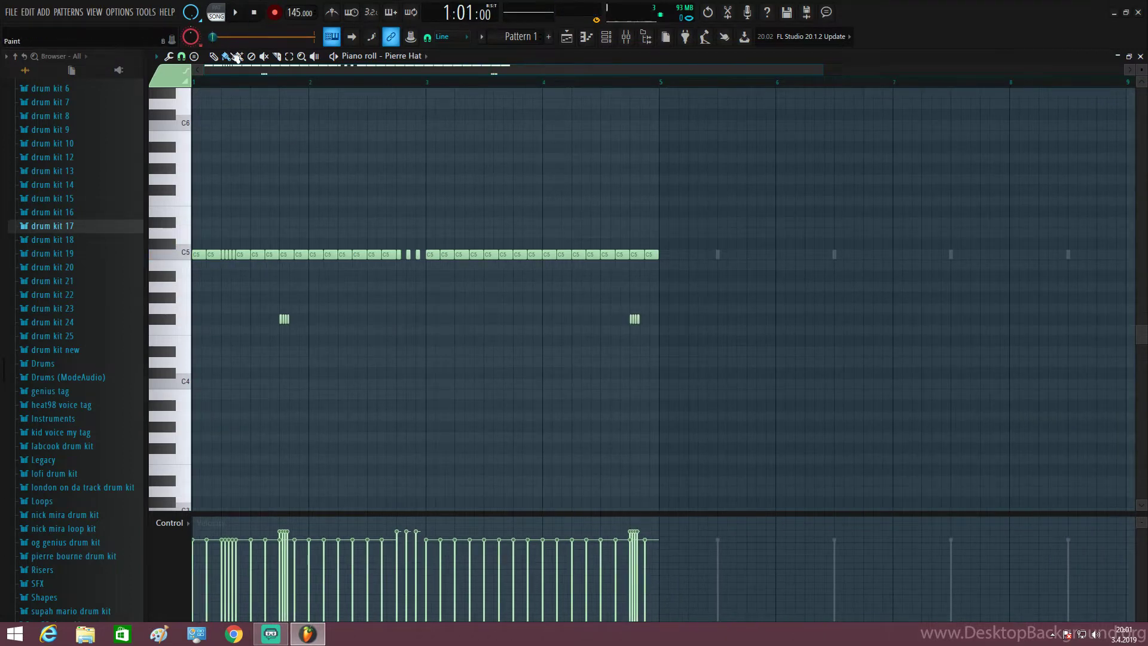
pyautogui.click(185, 56)
pyautogui.click(195, 87)
pyautogui.scroll(-3, 536, 95)
pyautogui.moveTo(510, 86); pyautogui.dragTo(196, 95)
pyautogui.hotkey('ctrl', 'b')
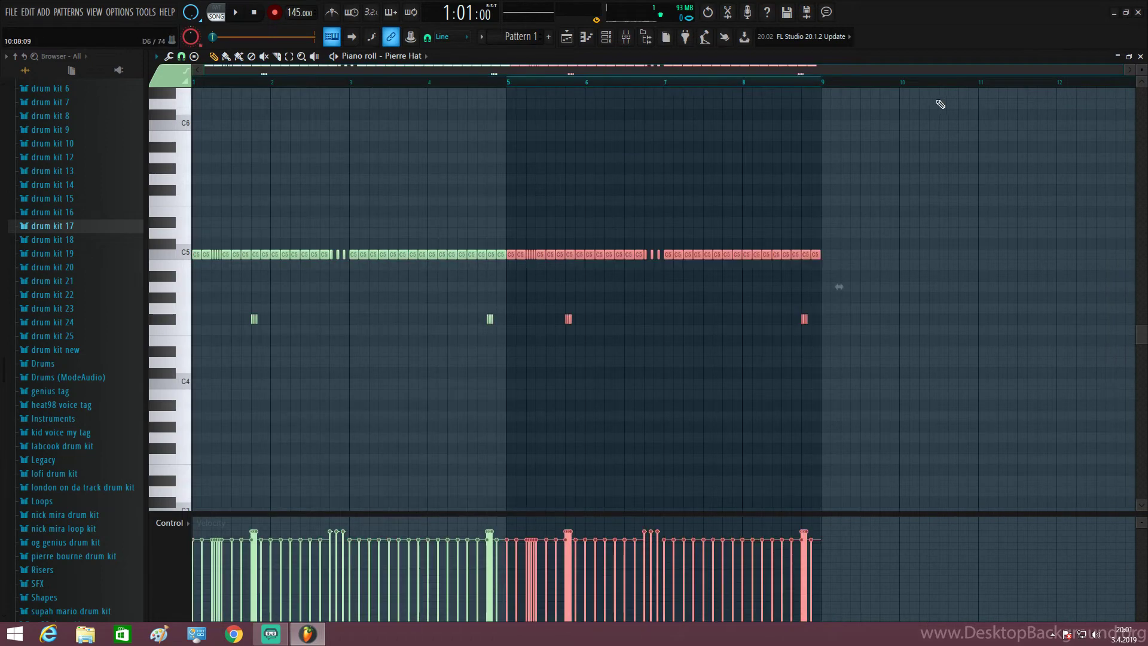
pyautogui.moveTo(822, 84); pyautogui.dragTo(508, 122)
# Step: Select all Pierre Hat notes across the eight bars and randomize their velocities
pyautogui.moveTo(1031, 122); pyautogui.dragTo(1, 425)
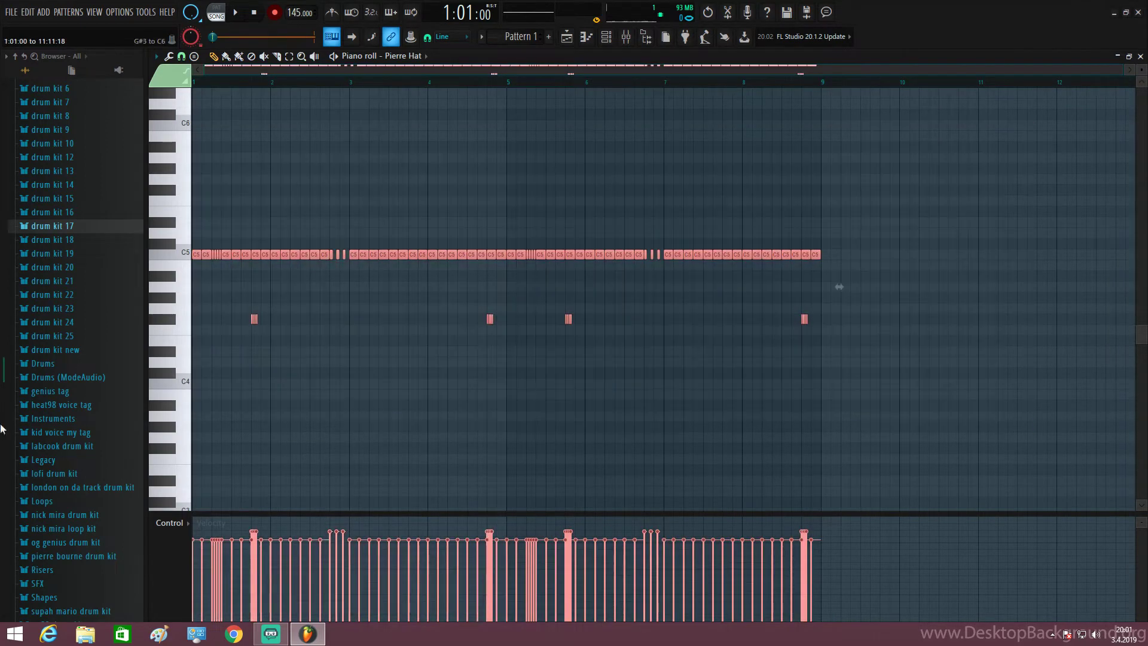
pyautogui.hotkey('alt', 'r')
pyautogui.click(976, 424)
# Step: Play the pattern and examine the hat notes around bar 5 against the loop in the playlist
pyautogui.press('space')
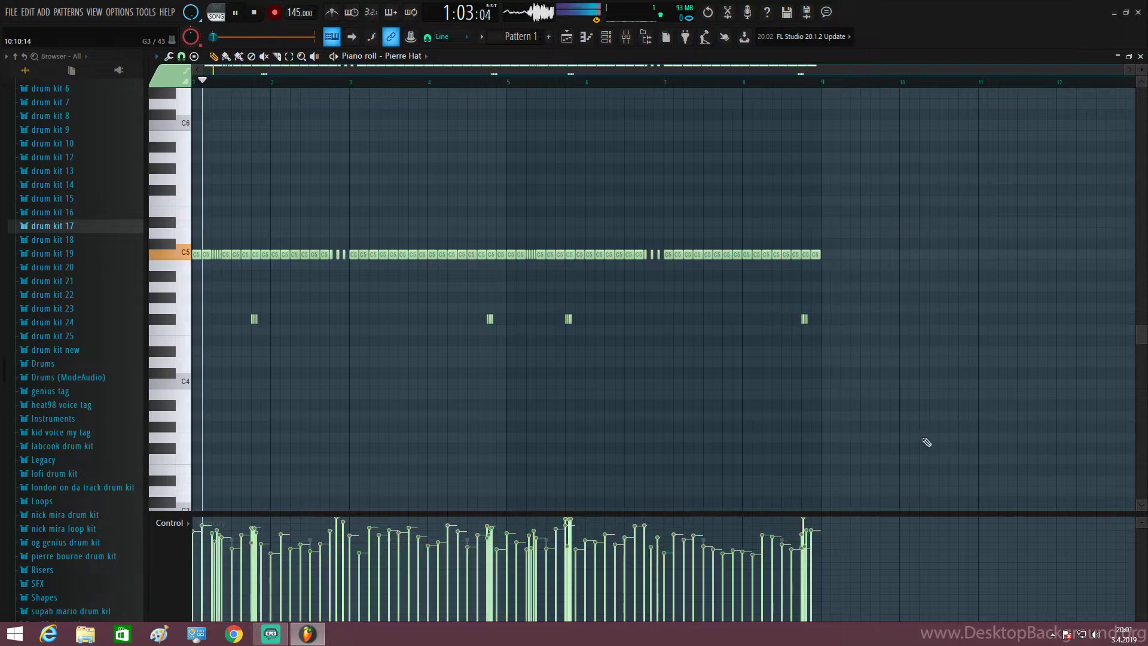
pyautogui.click(586, 38)
pyautogui.click(566, 37)
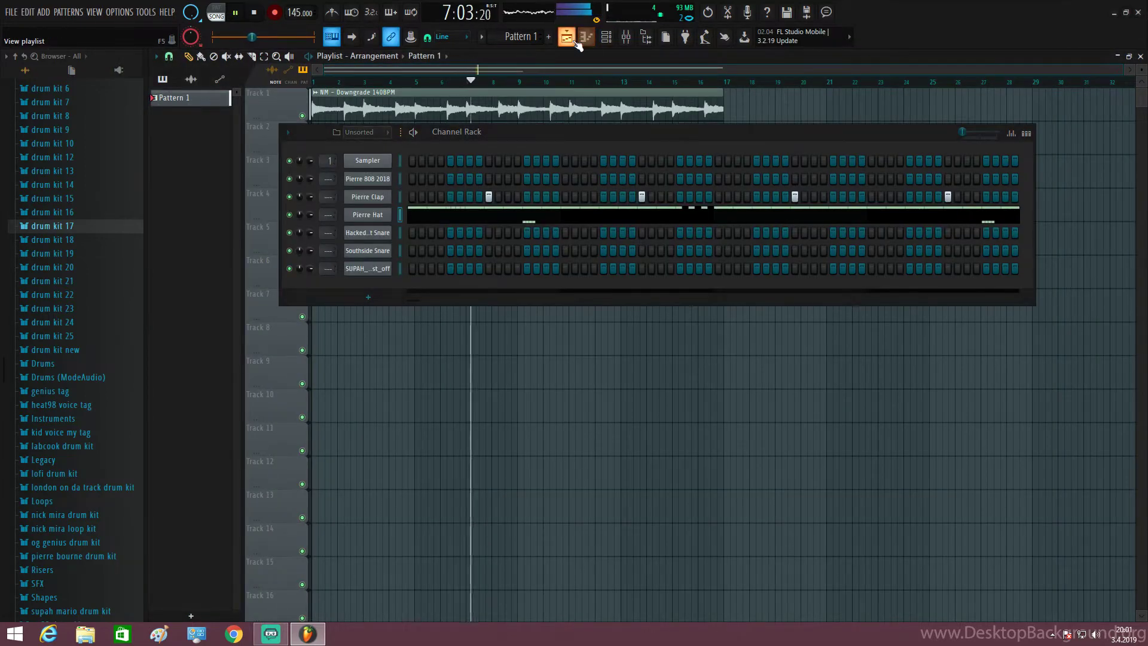
pyautogui.click(587, 37)
pyautogui.click(607, 38)
pyautogui.press('space')
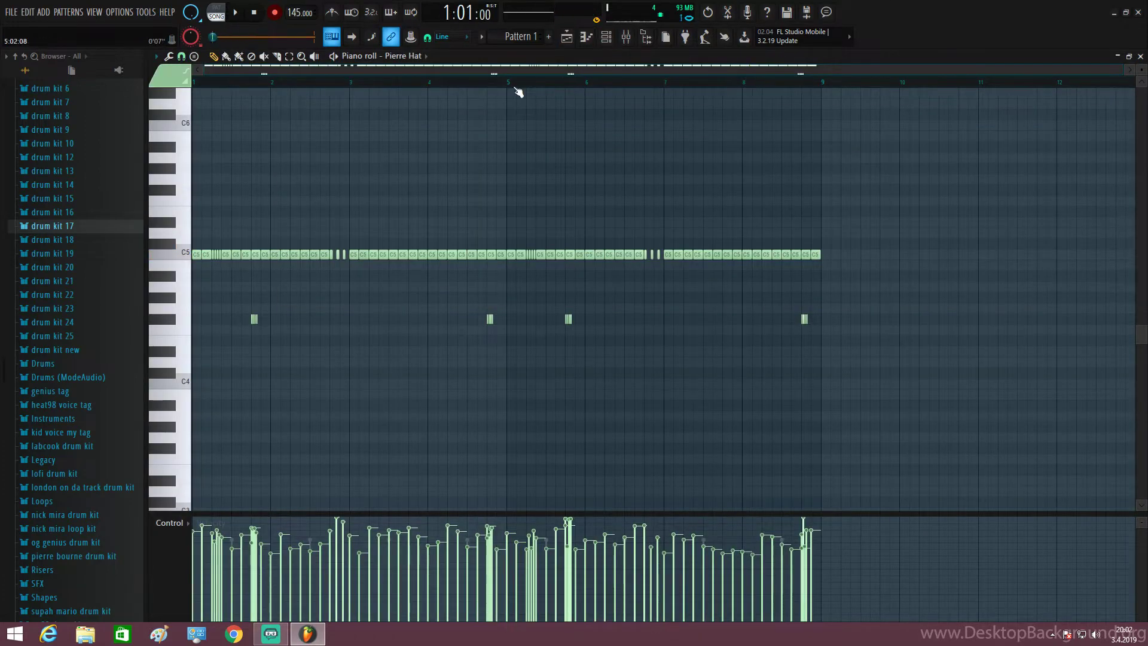
pyautogui.scroll(2, 536, 269)
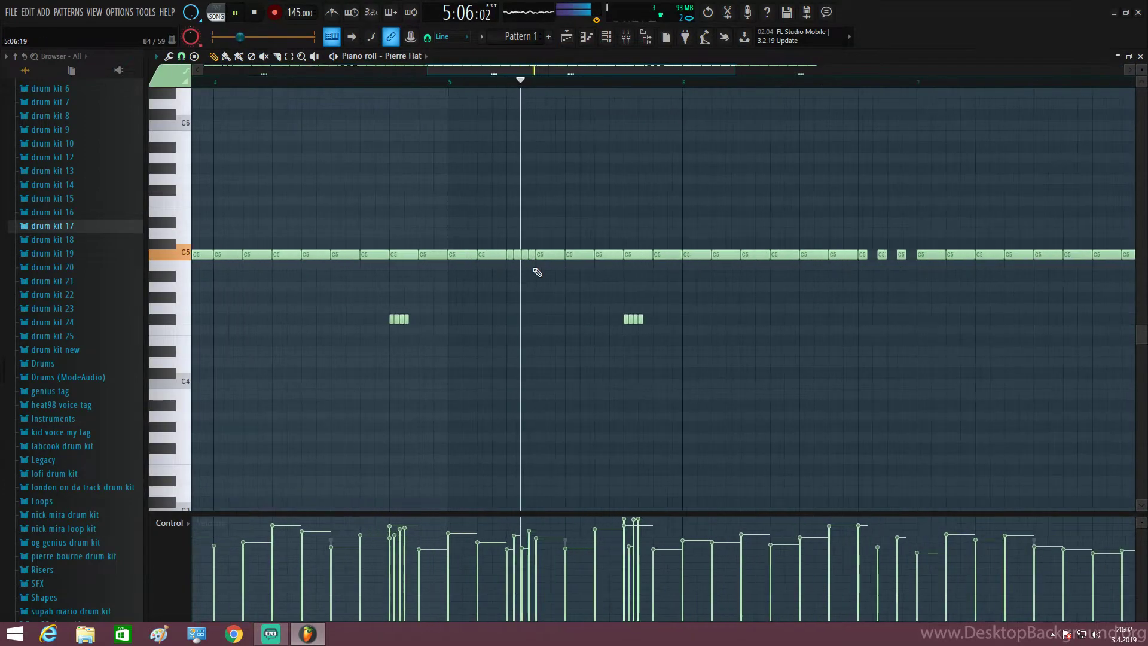
pyautogui.press('space')
pyautogui.scroll(-1, 537, 274)
pyautogui.press('space')
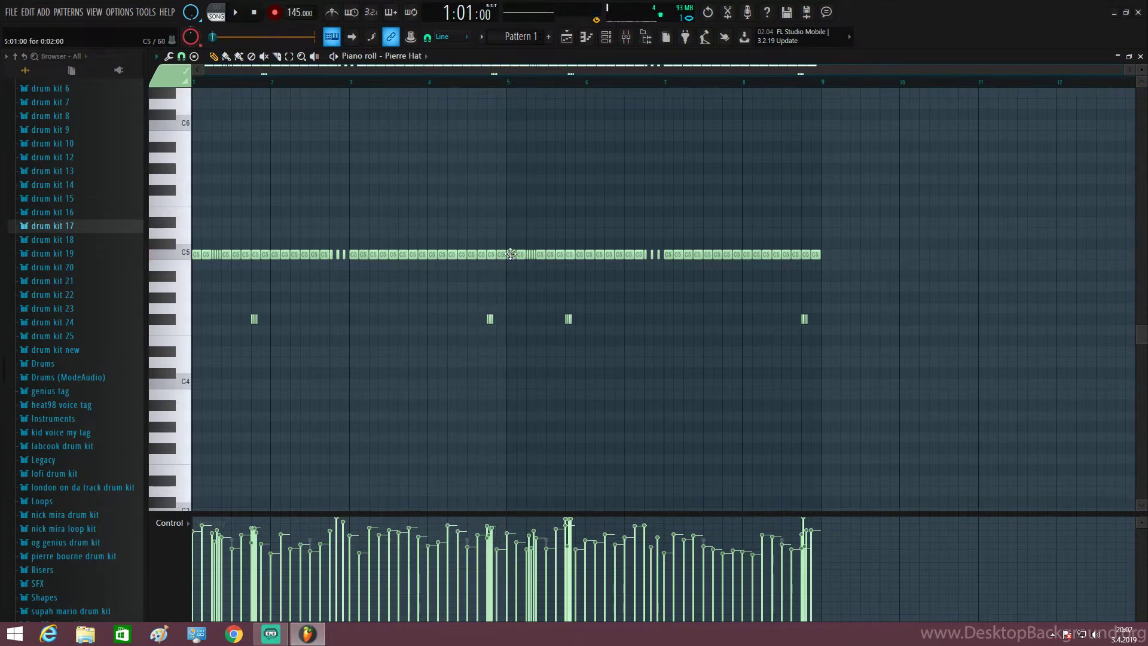
# Step: Delete the Pierre Hat notes in bars 5 to 8 and replace them with a fresh copy of bars 1 to 4
pyautogui.moveTo(510, 254)
pyautogui.mouseDown()
pyautogui.moveTo(573, 261)
pyautogui.moveTo(568, 319)
pyautogui.moveTo(565, 264)
pyautogui.moveTo(594, 256)
pyautogui.moveTo(817, 270)
pyautogui.moveTo(663, 252)
pyautogui.moveTo(833, 255)
pyautogui.mouseUp()
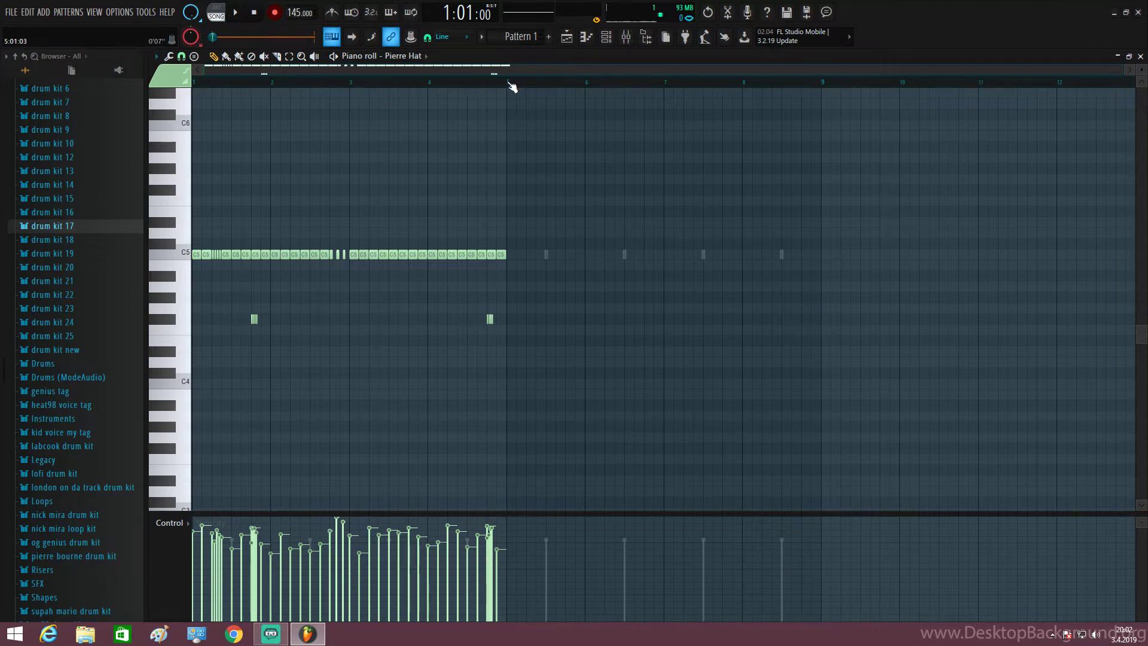
pyautogui.hotkey('ctrl', 'b')
pyautogui.moveTo(803, 86); pyautogui.dragTo(509, 94)
pyautogui.rightClick(513, 108)
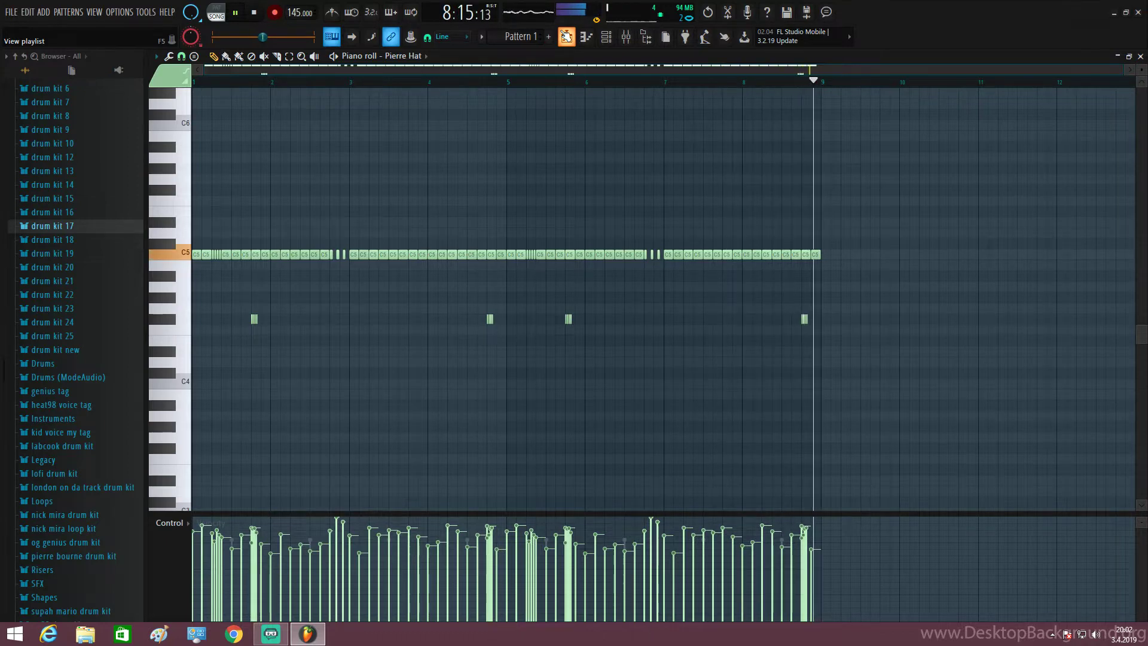
# Step: Add Hacked My Snapchat Snare hits on step 15 of bars 1 and 3 and step 3 of bars 2 and 4 while the pattern plays
pyautogui.click(566, 37)
pyautogui.click(607, 38)
pyautogui.press('space')
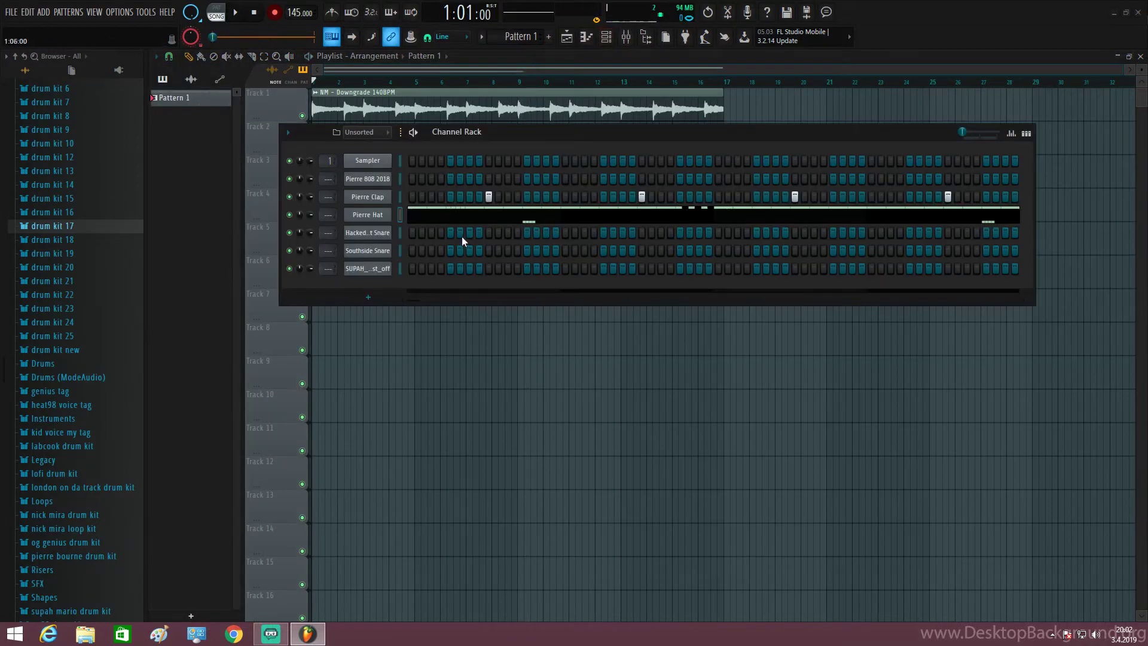
pyautogui.press('space')
pyautogui.click(546, 233)
pyautogui.click(584, 232)
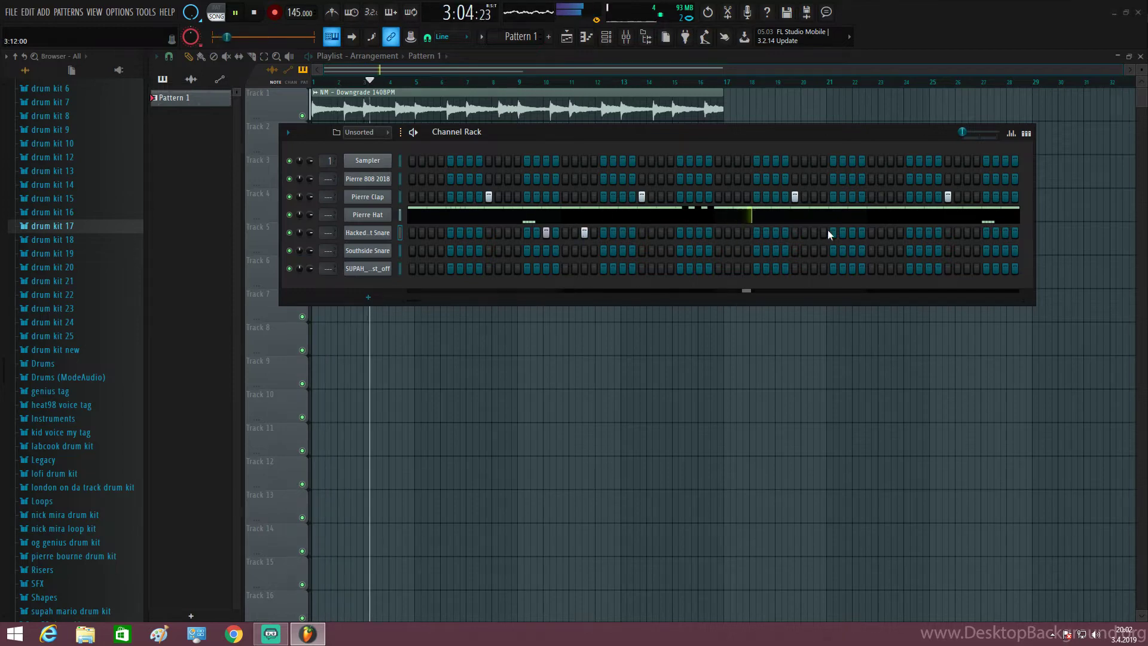
pyautogui.click(852, 232)
pyautogui.click(890, 232)
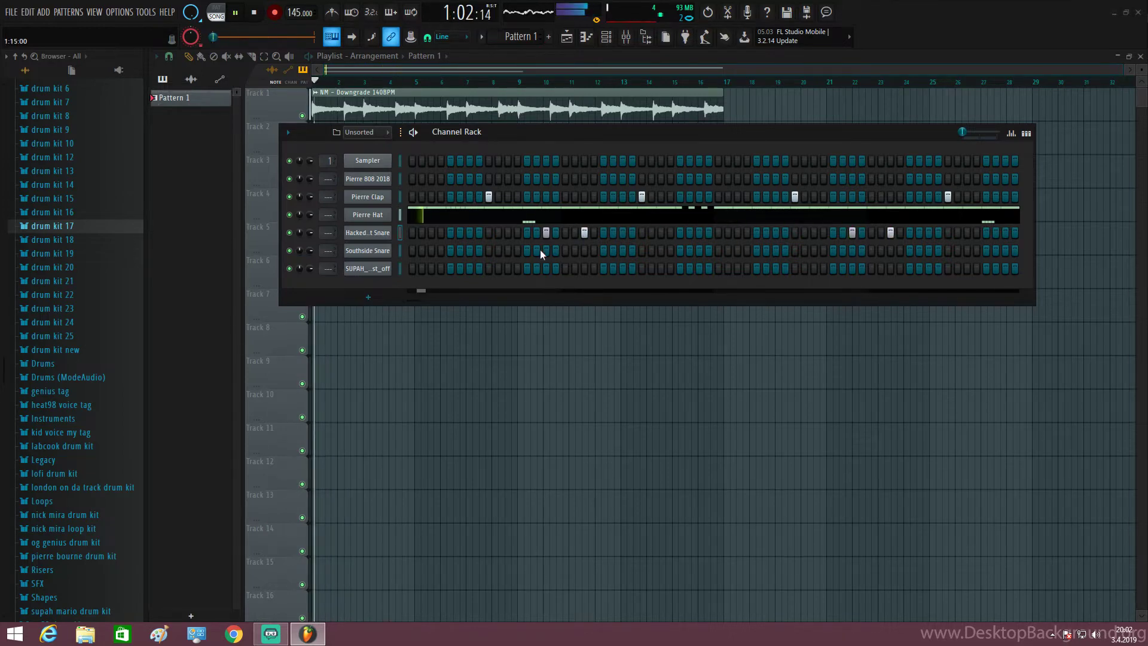
pyautogui.click(382, 232)
pyautogui.press('space')
pyautogui.click(614, 37)
pyautogui.press('space')
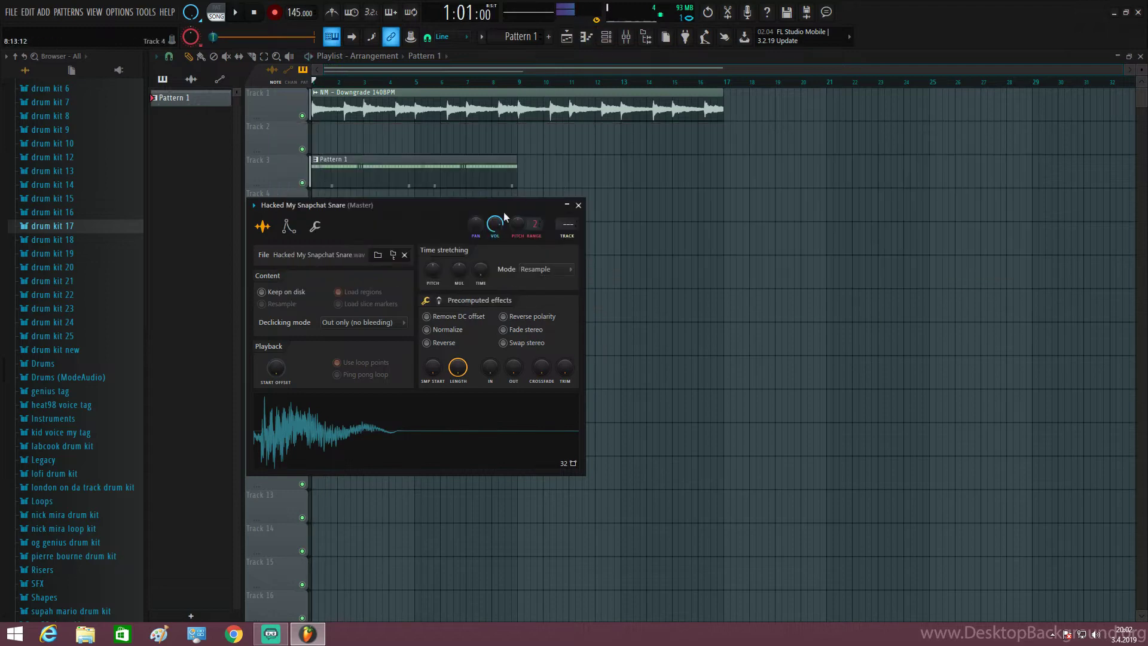
pyautogui.click(579, 206)
pyautogui.click(606, 37)
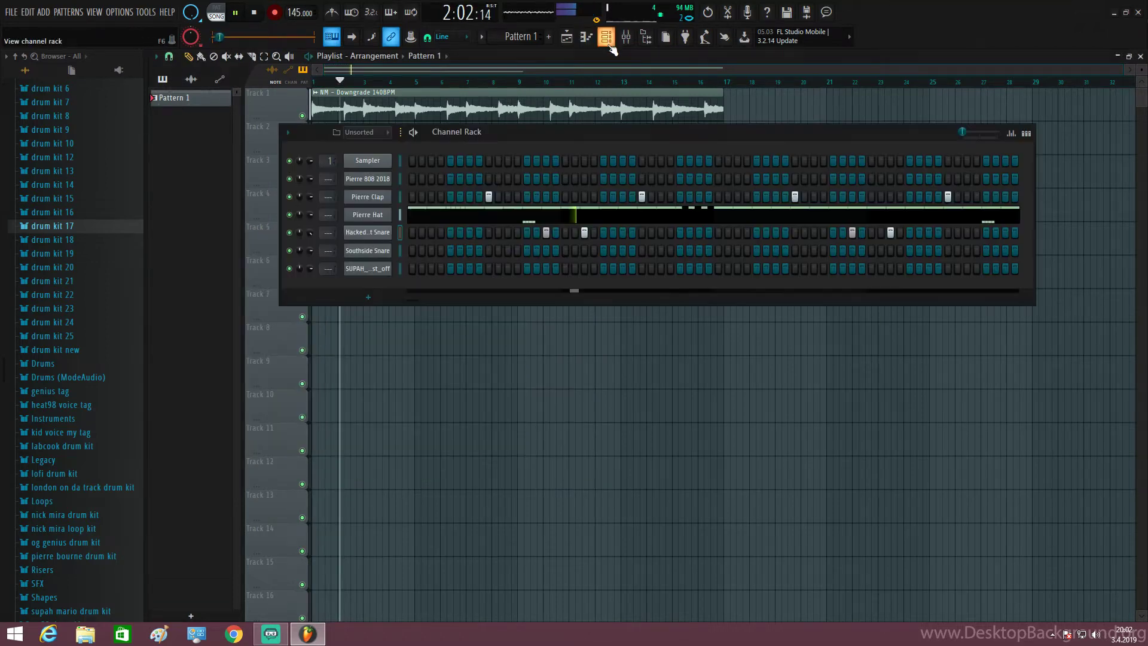
# Step: Duplicate the four Hacked My Snapchat Snare notes of bars 1 to 4 into bars 5 to 8 in the piano roll
pyautogui.rightClick(382, 233)
pyautogui.click(437, 233)
pyautogui.click(605, 37)
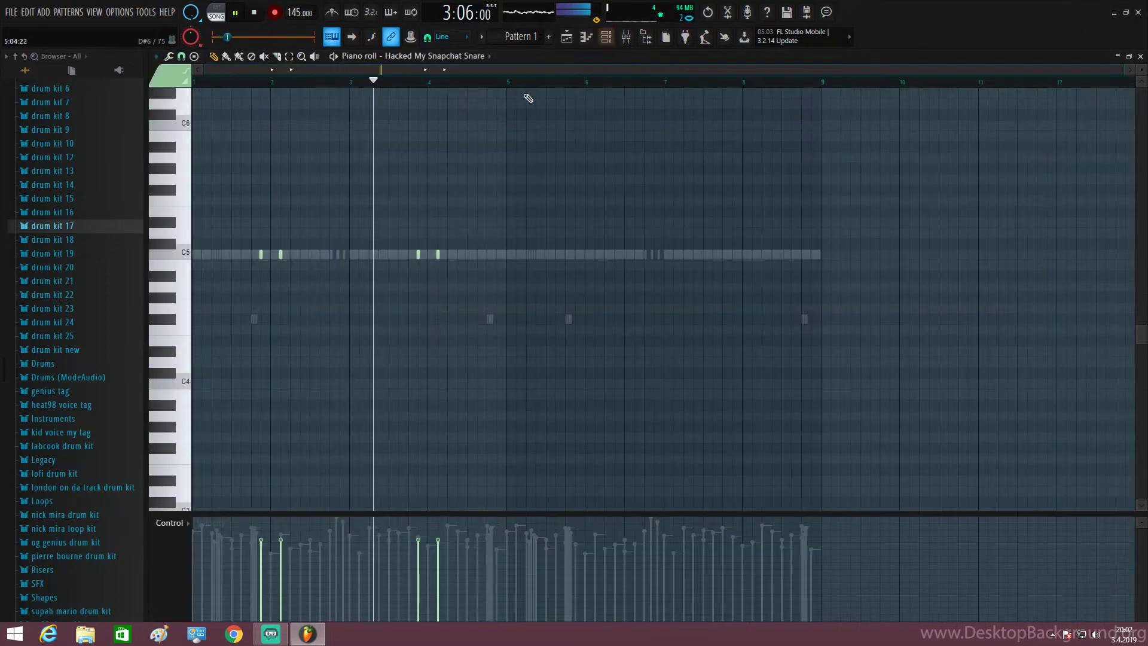
pyautogui.hotkey('ctrl', 'a')
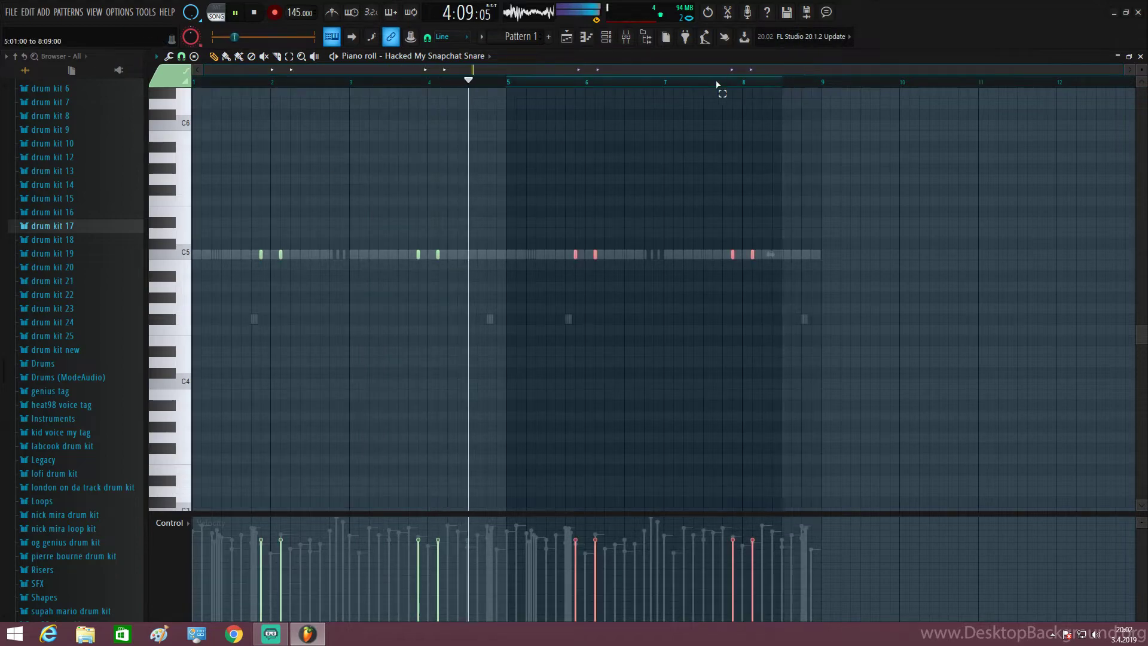
# Step: Add Southside Snare hits on step 9 of each of the four bars, matching the clap, and duplicate them into bars 5 to 8
pyautogui.click(565, 39)
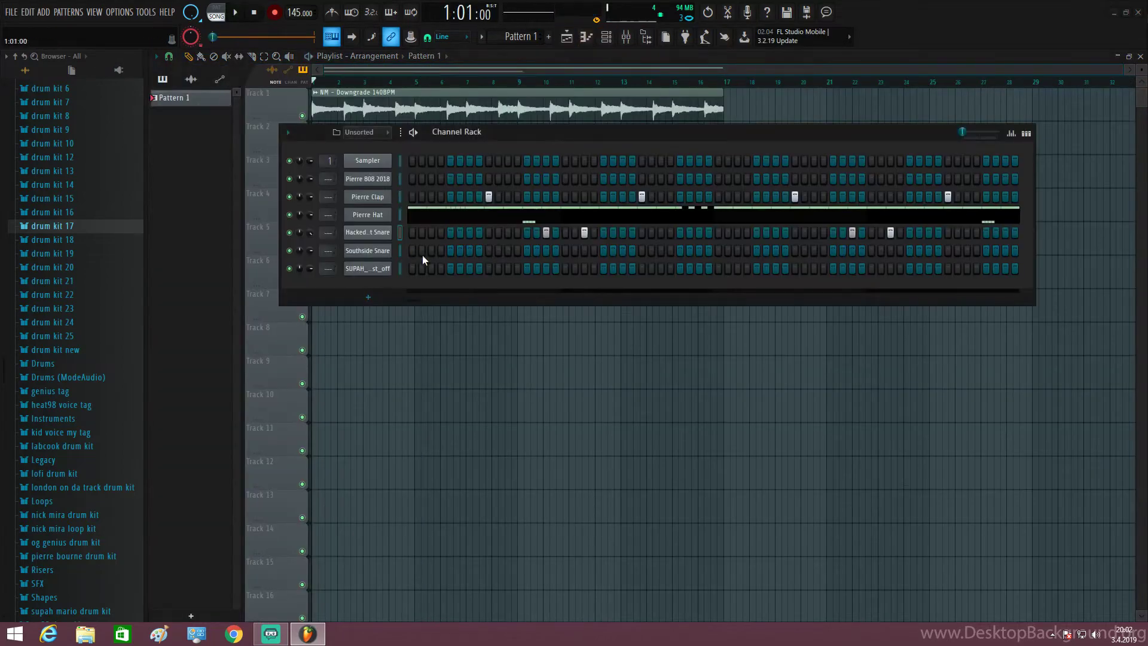
pyautogui.click(641, 251)
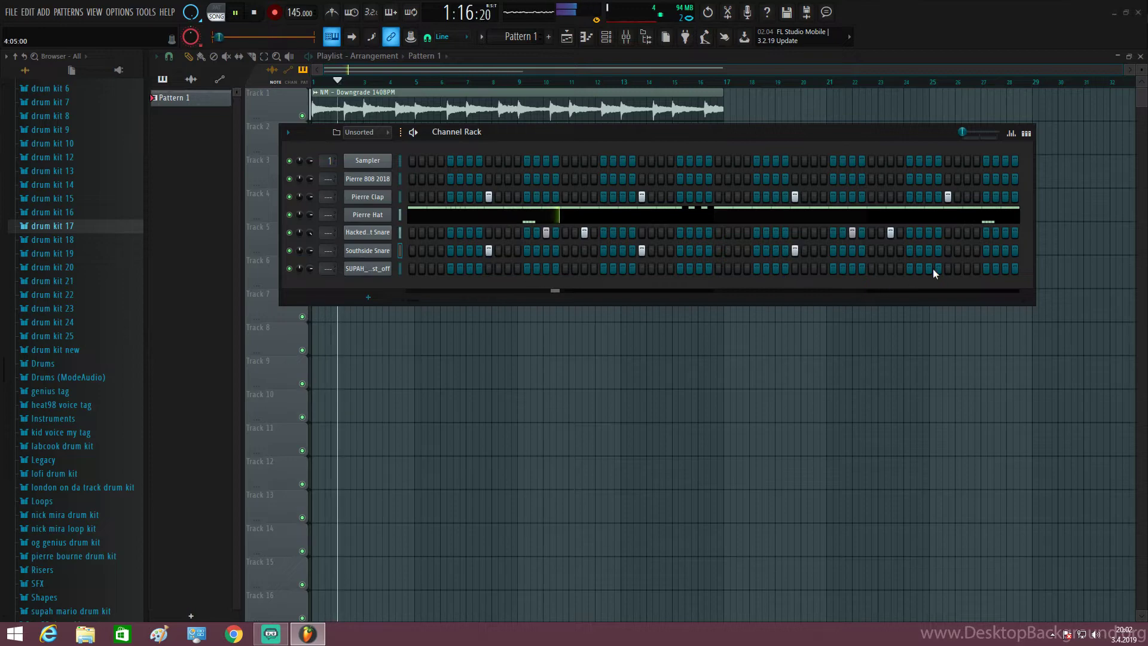
pyautogui.rightClick(387, 253)
pyautogui.click(414, 250)
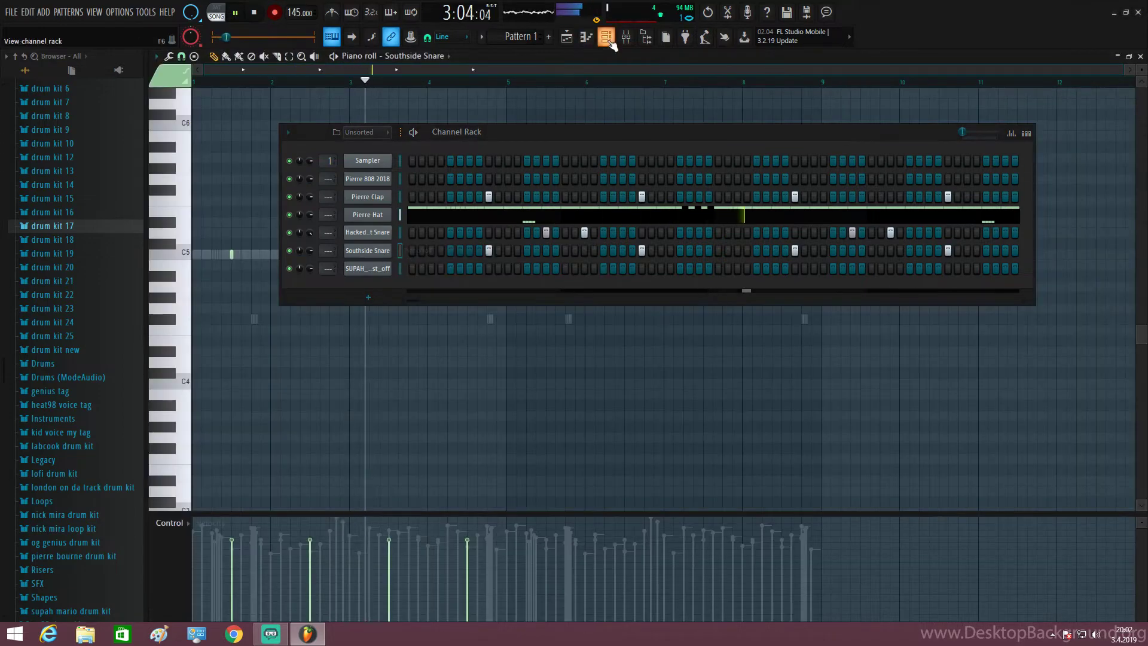
pyautogui.click(607, 38)
pyautogui.hotkey('ctrl', 'a')
pyautogui.hotkey('ctrl', 'b')
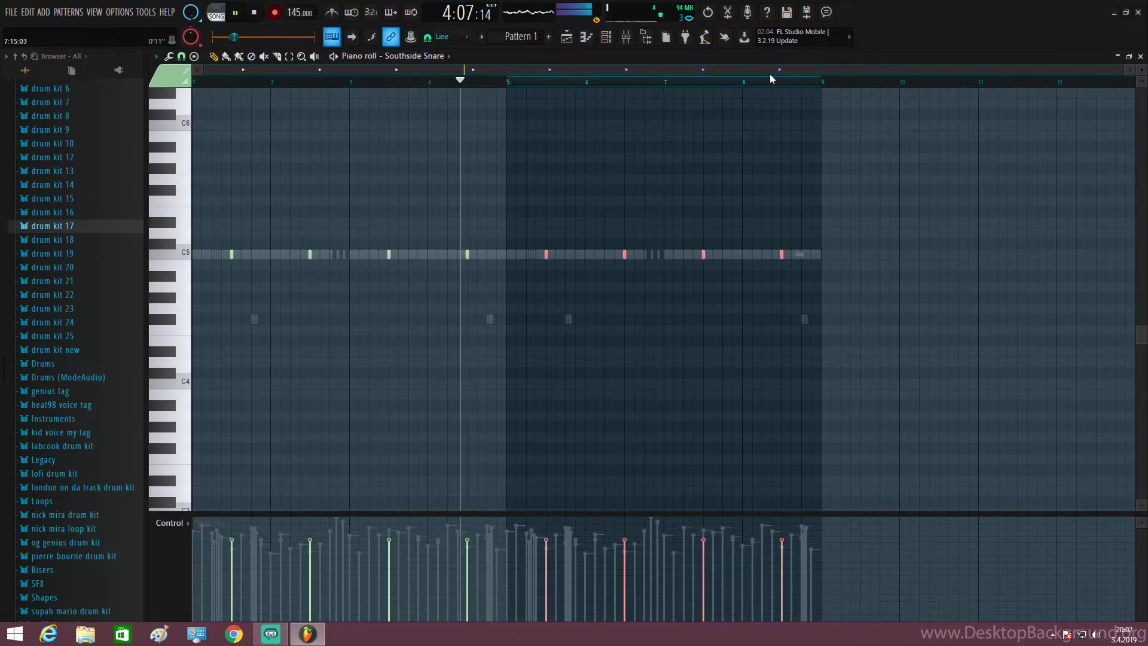
pyautogui.moveTo(510, 95)
pyautogui.mouseDown()
pyautogui.moveTo(529, 94)
pyautogui.moveTo(512, 85)
pyautogui.mouseUp()
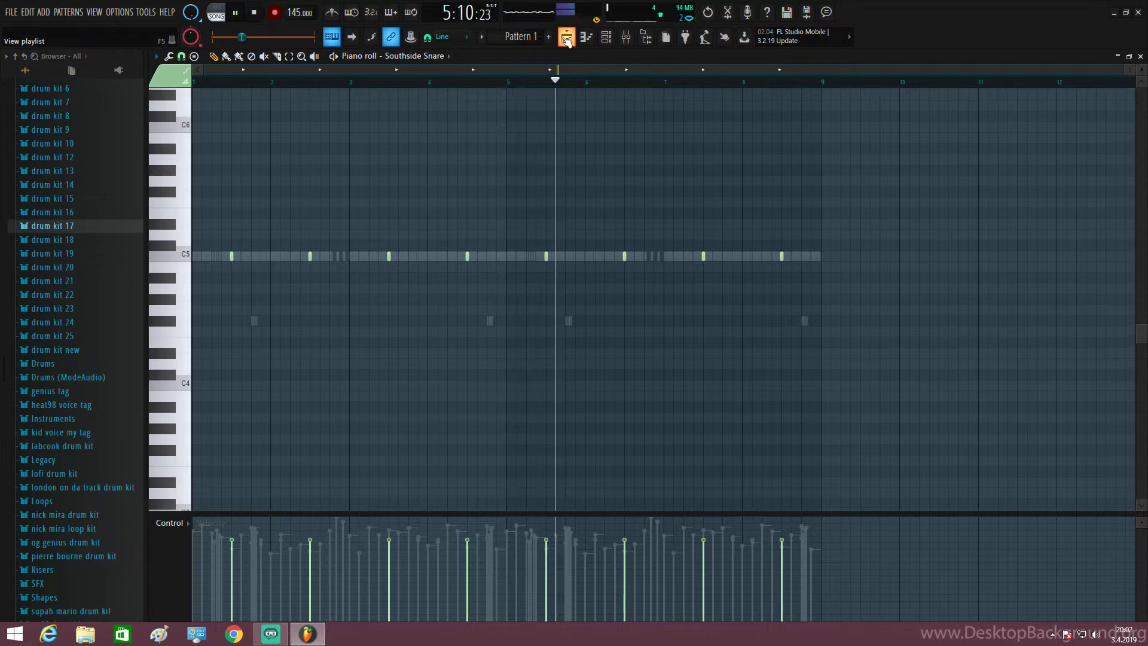
# Step: Place a half-bar Pierre 808 2018 note at the start of bar 1 in its piano roll and raise it to D6
pyautogui.press('F5')
pyautogui.press('F6')
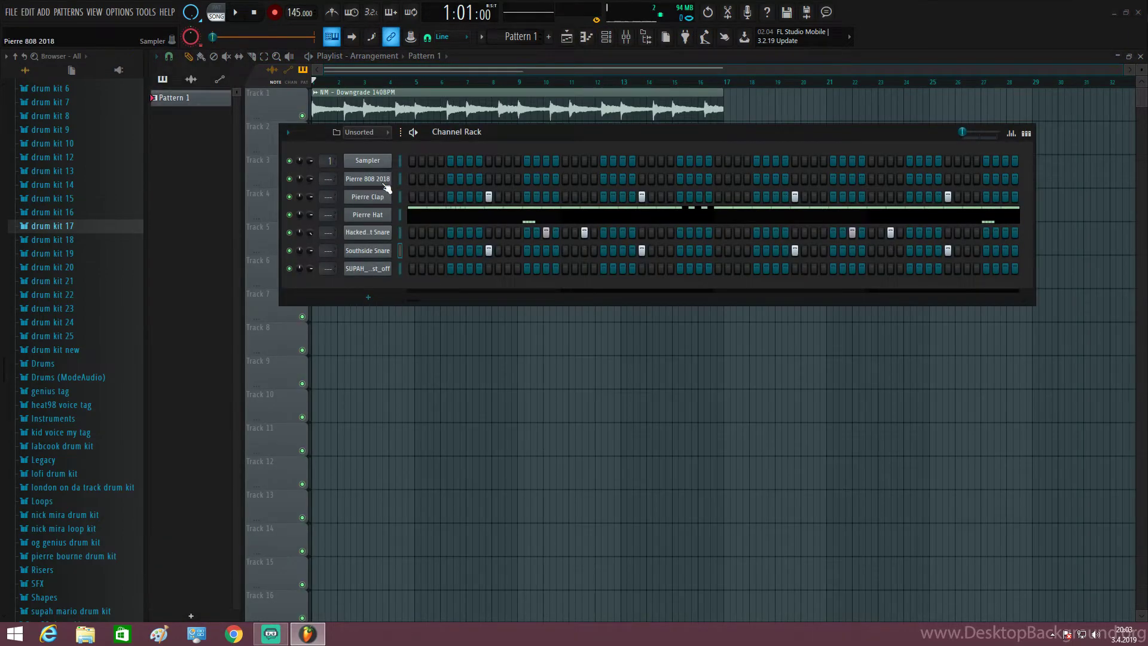
pyautogui.rightClick(385, 188)
pyautogui.click(422, 178)
pyautogui.press('F6')
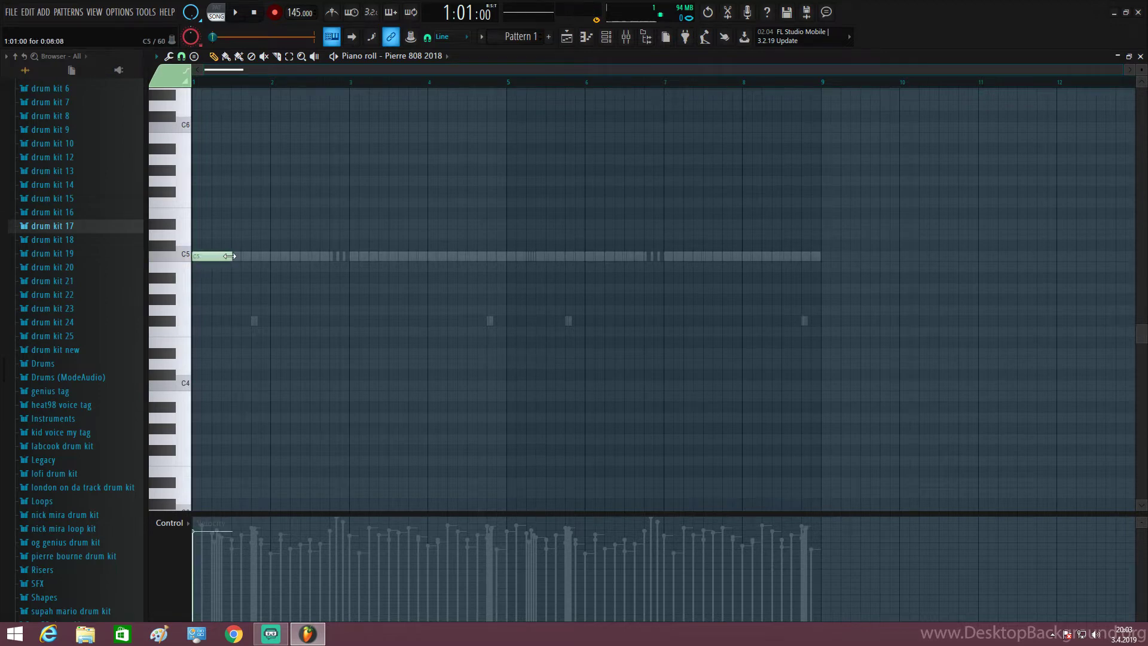
pyautogui.click(209, 260)
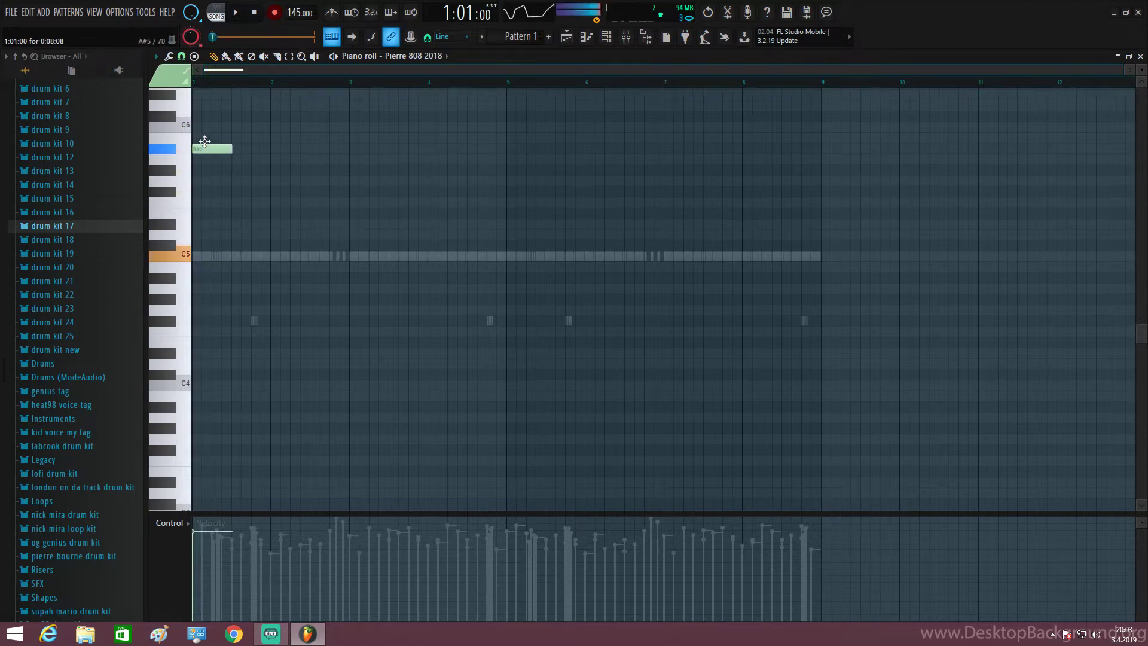
pyautogui.moveTo(204, 142); pyautogui.dragTo(206, 113)
pyautogui.scroll(4, 213, 262)
pyautogui.scroll(2, 212, 273)
pyautogui.click(207, 296)
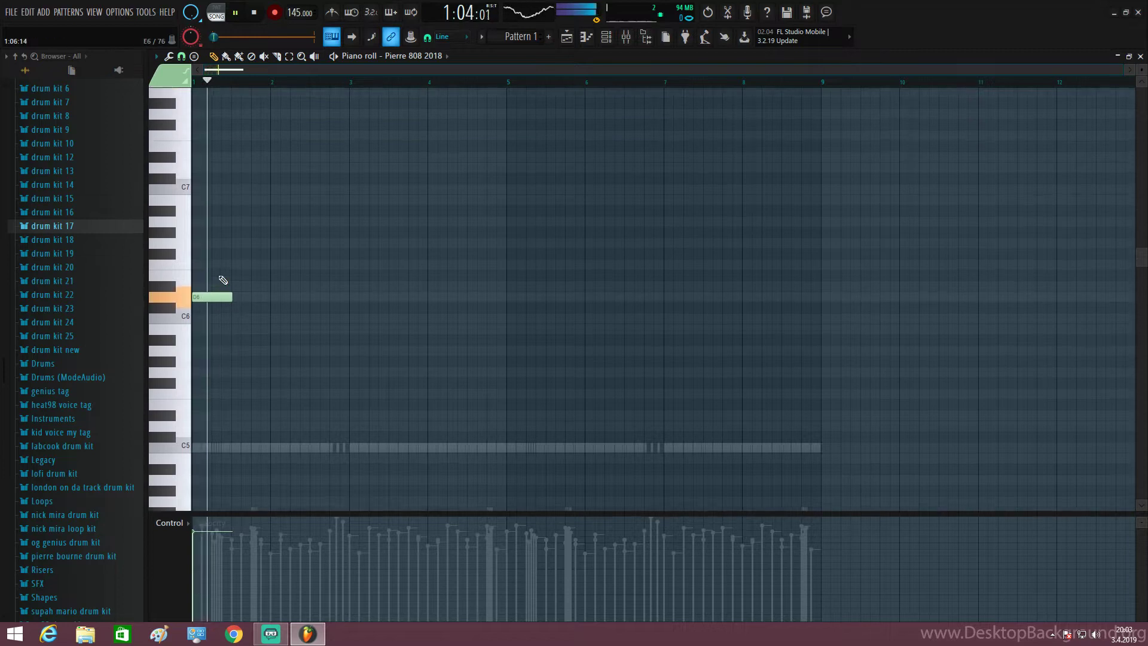
# Step: Raise the opening 808 note of bar 1 to E6 and add a short E6 note on step 13
pyautogui.press('space')
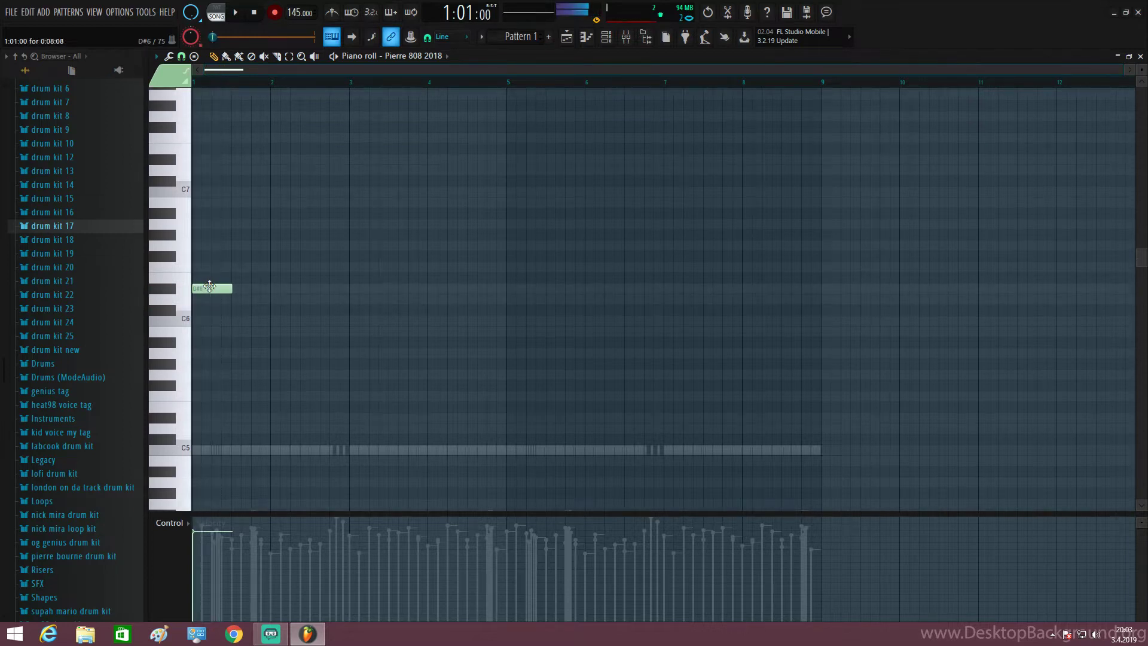
pyautogui.press('space')
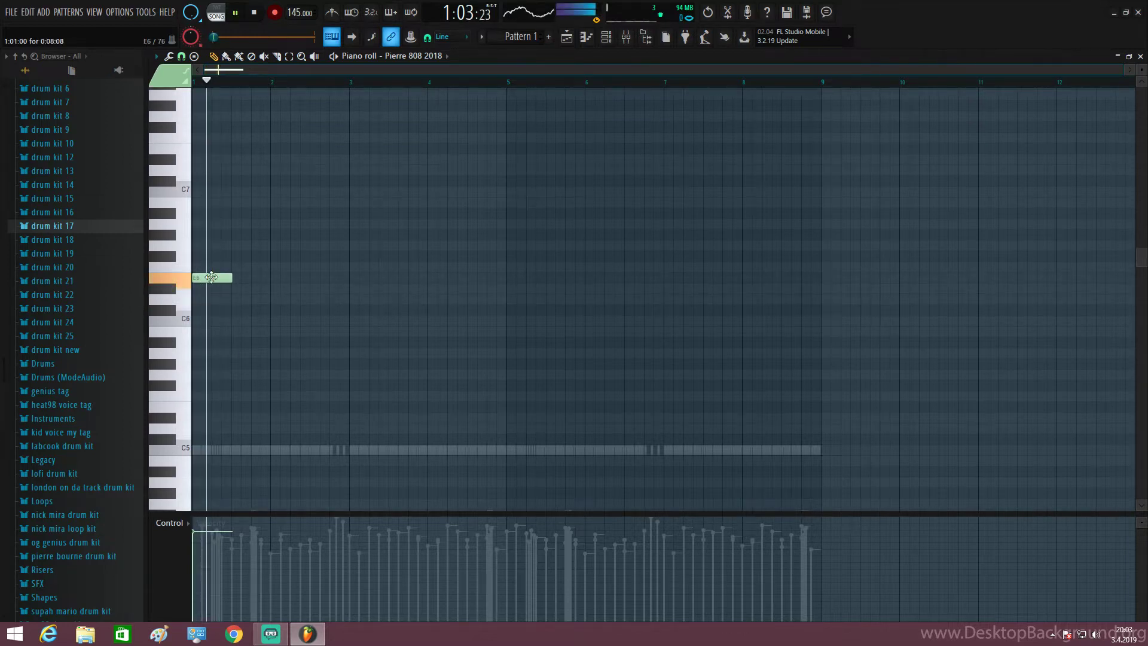
pyautogui.click(273, 277)
pyautogui.press('space')
pyautogui.press('space')
# Step: Add short D6 notes to the 808 line on steps 5 and 13 of bar 2
pyautogui.moveTo(289, 278); pyautogui.dragTo(303, 301)
pyautogui.click(291, 289)
pyautogui.scroll(-3, 299, 341)
pyautogui.scroll(1, 299, 342)
pyautogui.keyDown('ctrl'); pyautogui.scroll(1, 299, 341); pyautogui.keyUp('ctrl')
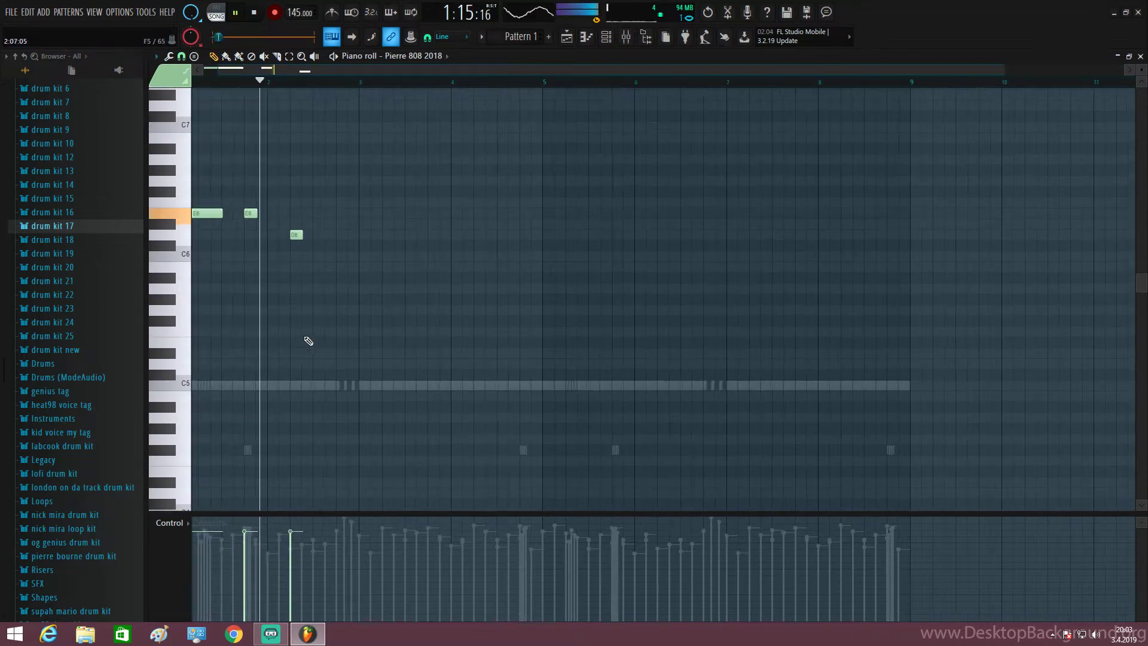
pyautogui.click(342, 245)
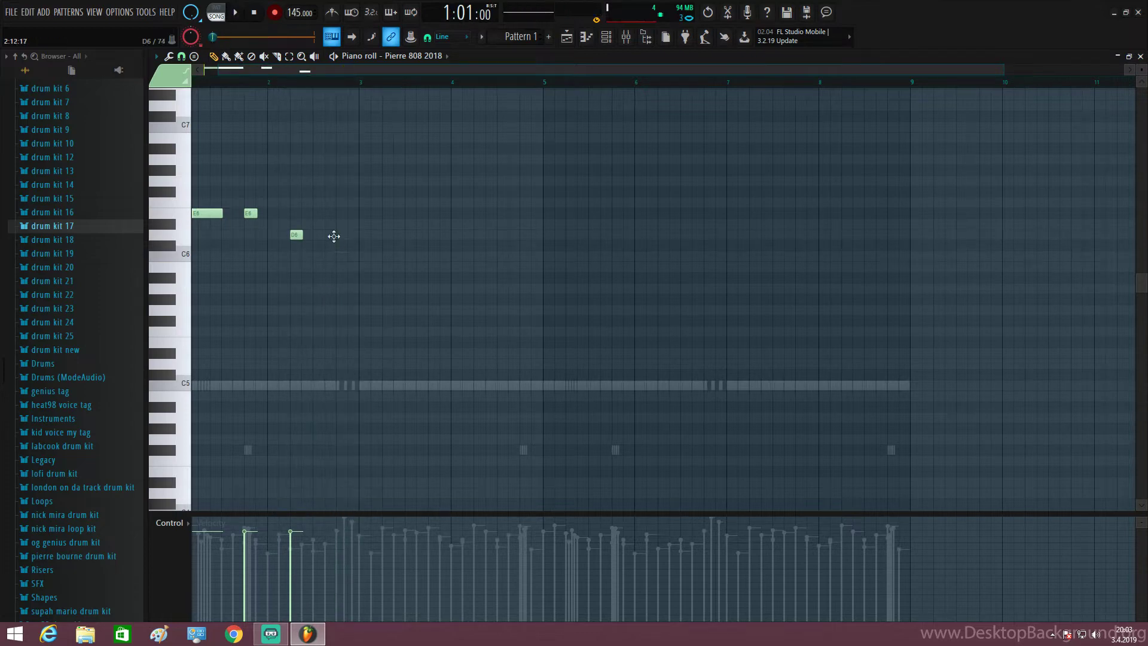
# Step: Show all channels in the Channel Rack, including the NM - Downgrade loop, while the pattern plays
pyautogui.keyDown('ctrl'); pyautogui.scroll(-1, 338, 240); pyautogui.keyUp('ctrl')
pyautogui.click(606, 37)
pyautogui.press('space')
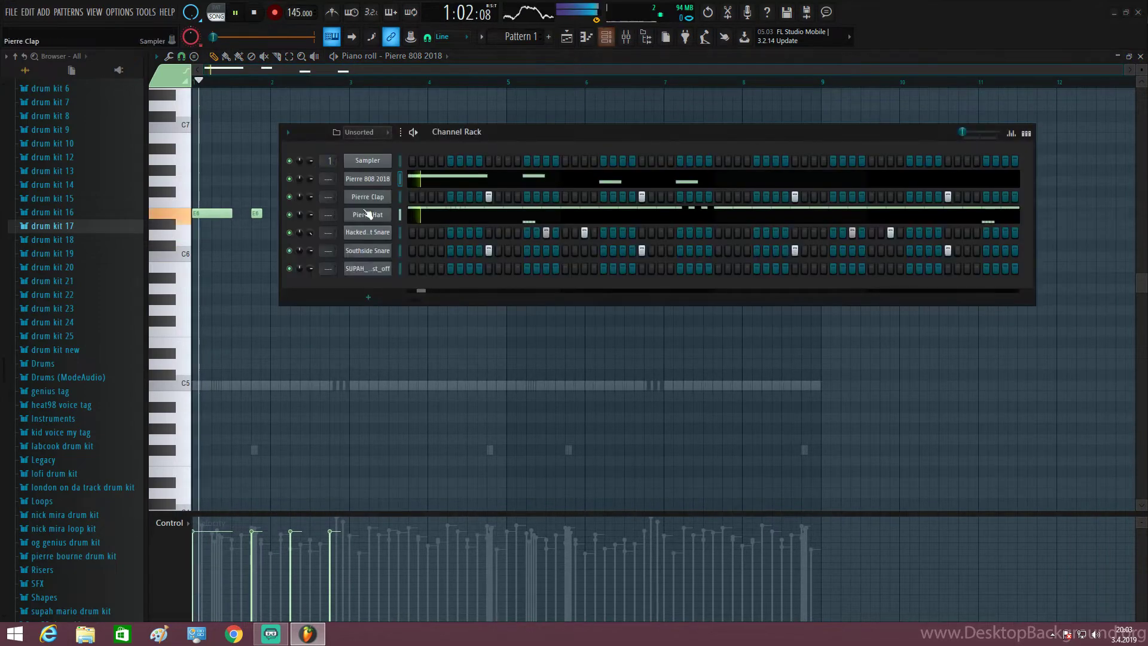
pyautogui.click(366, 133)
pyautogui.click(364, 149)
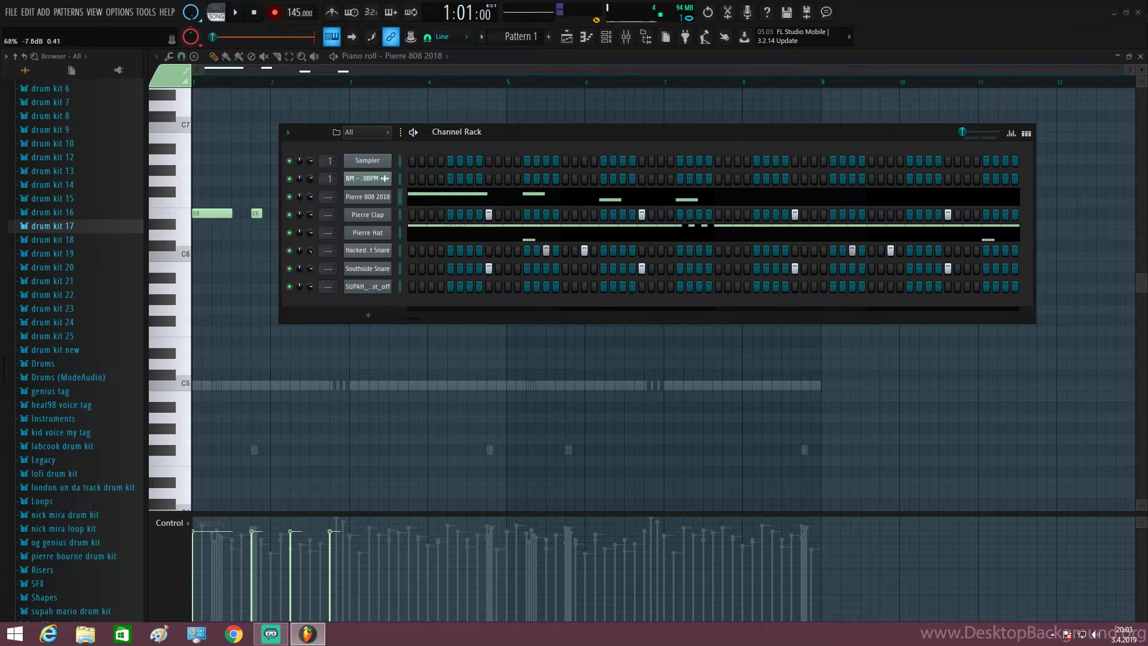
pyautogui.press('F6')
# Step: Replace the D6 note on step 13 of bar 2 with a D6 note on step 11
pyautogui.keyDown('ctrl'); pyautogui.scroll(1, 344, 233); pyautogui.keyUp('ctrl')
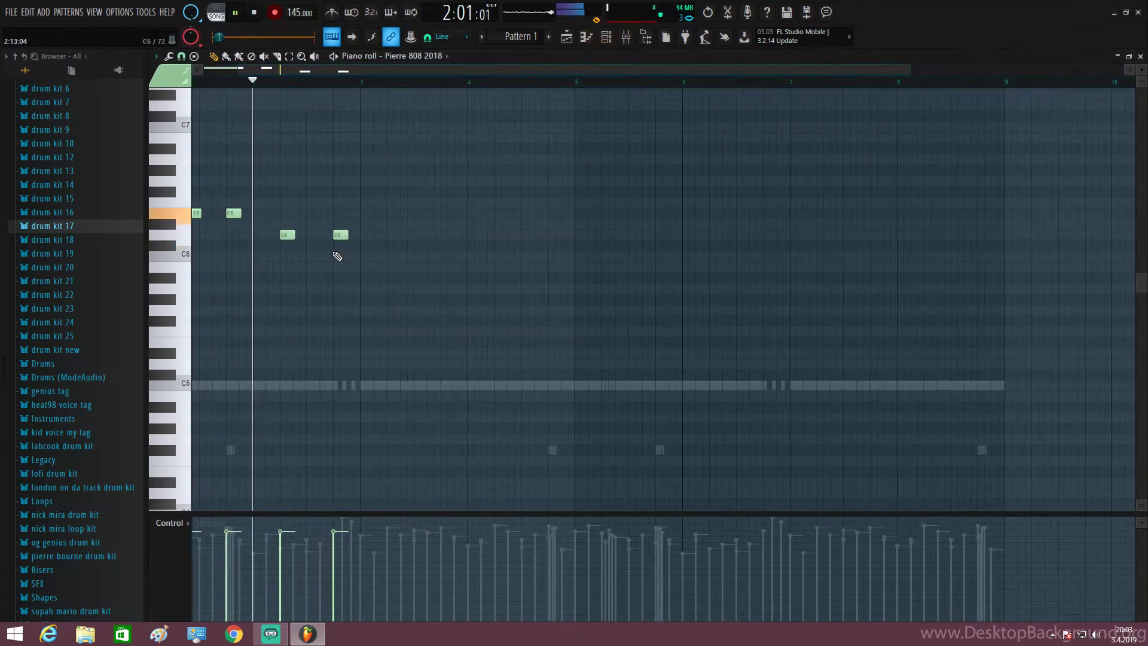
pyautogui.press('space')
pyautogui.rightClick(340, 235)
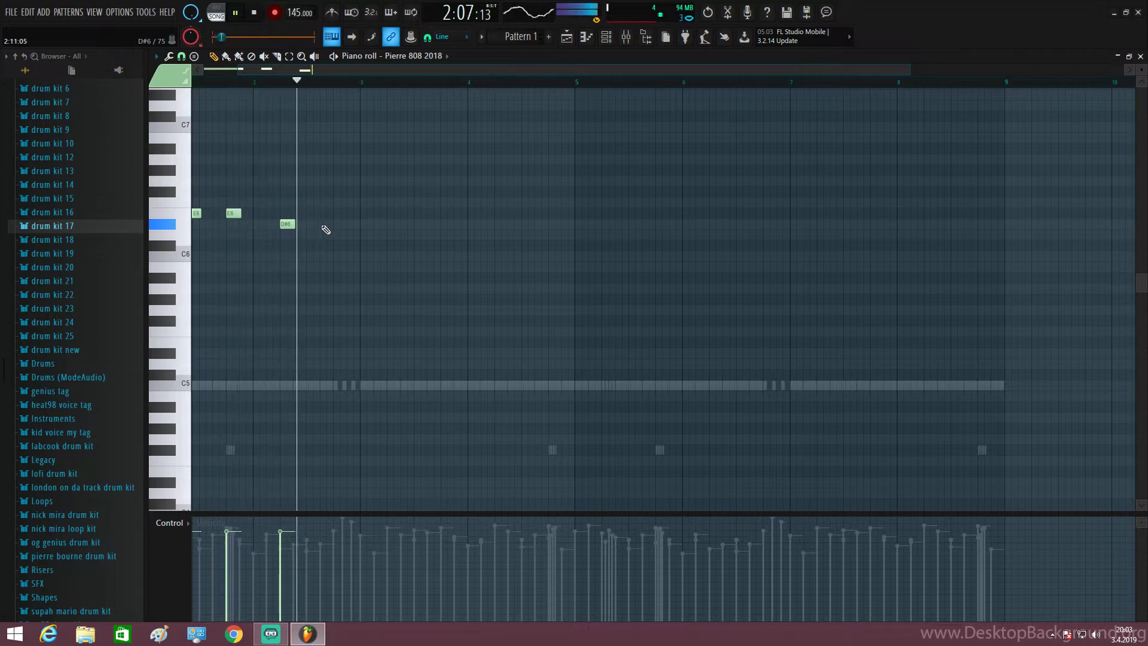
pyautogui.click(322, 226)
pyautogui.rightClick(322, 226)
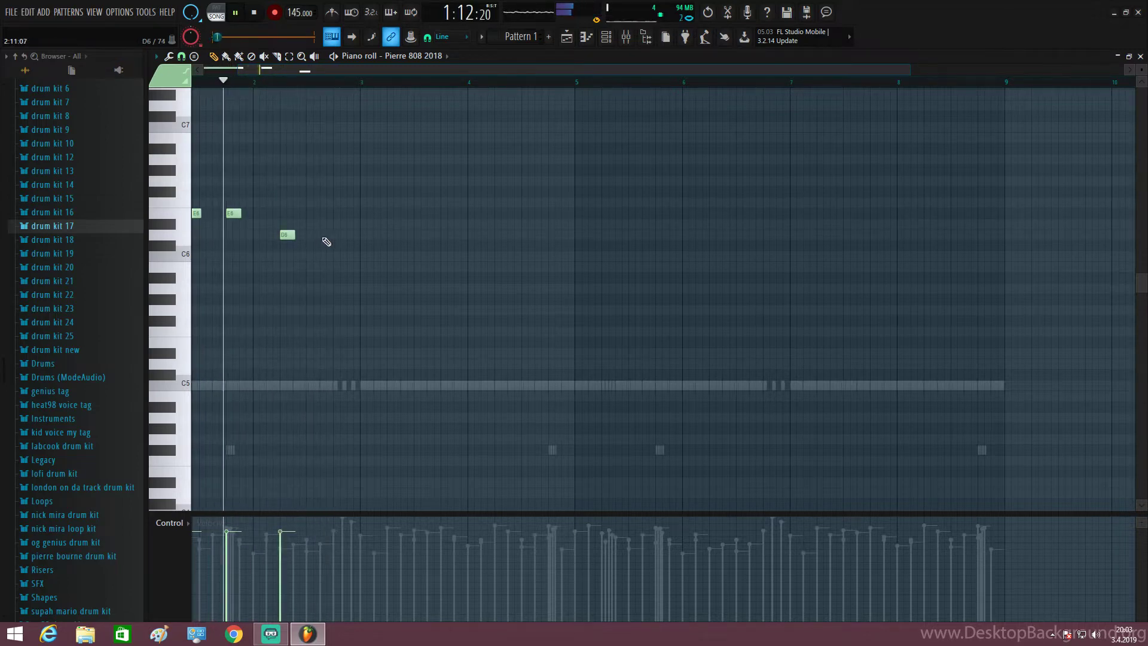
pyautogui.click(324, 237)
# Step: Add short D#6 808 notes on steps 1 and 13 of bar 3 and steps 5 and 11 of bar 4
pyautogui.click(367, 225)
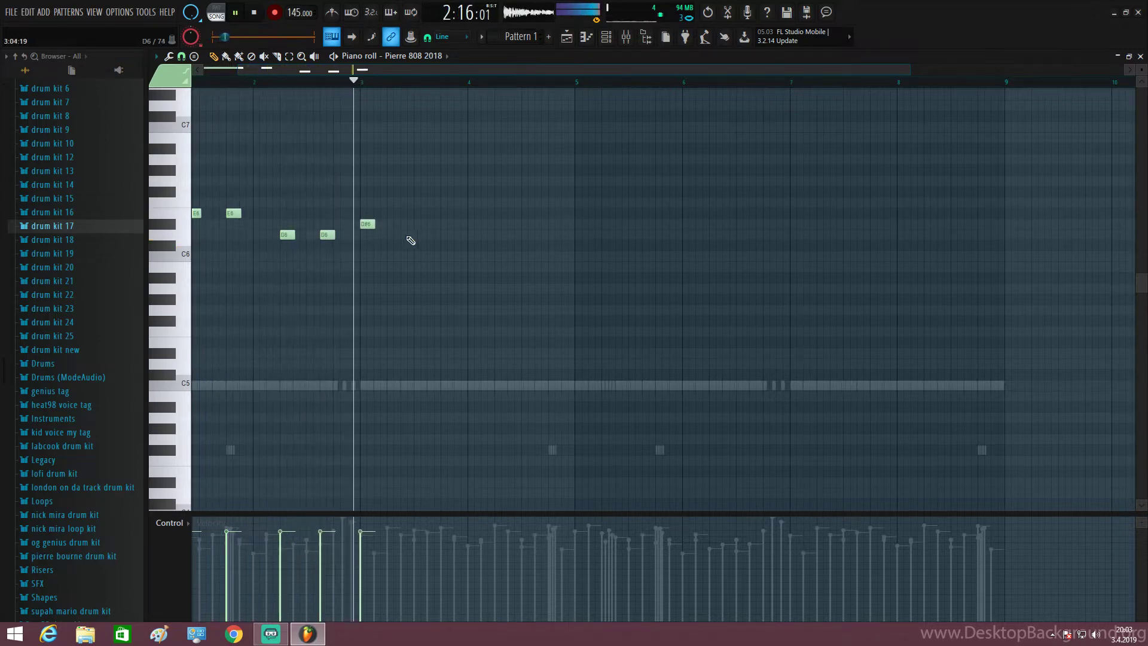
pyautogui.click(446, 225)
pyautogui.click(500, 226)
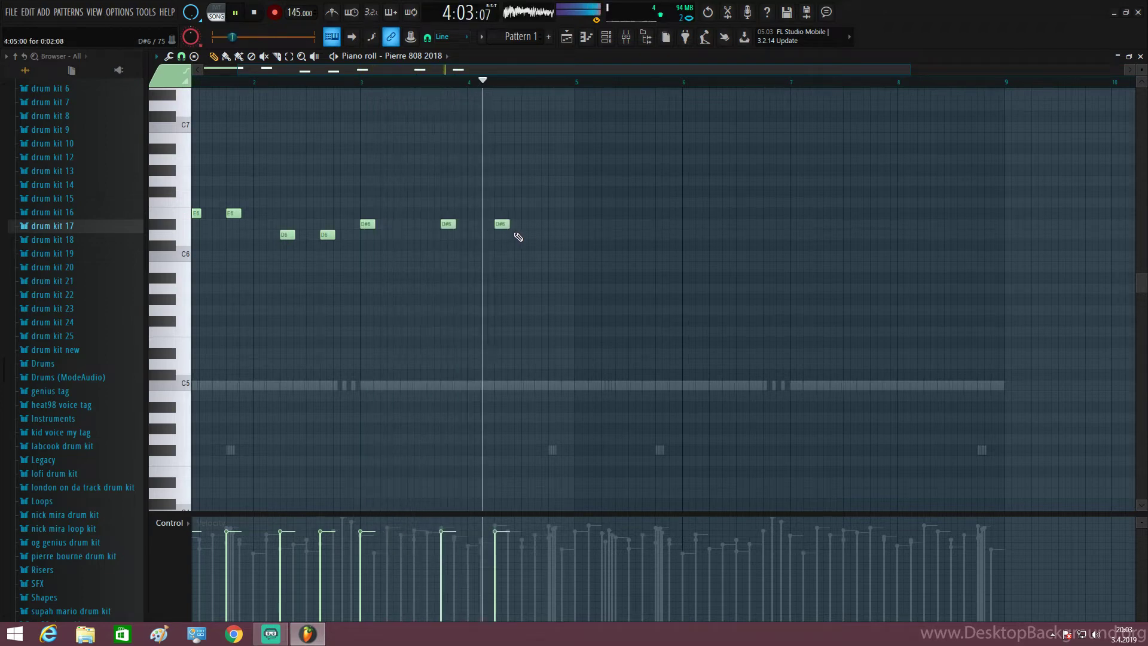
pyautogui.press('space')
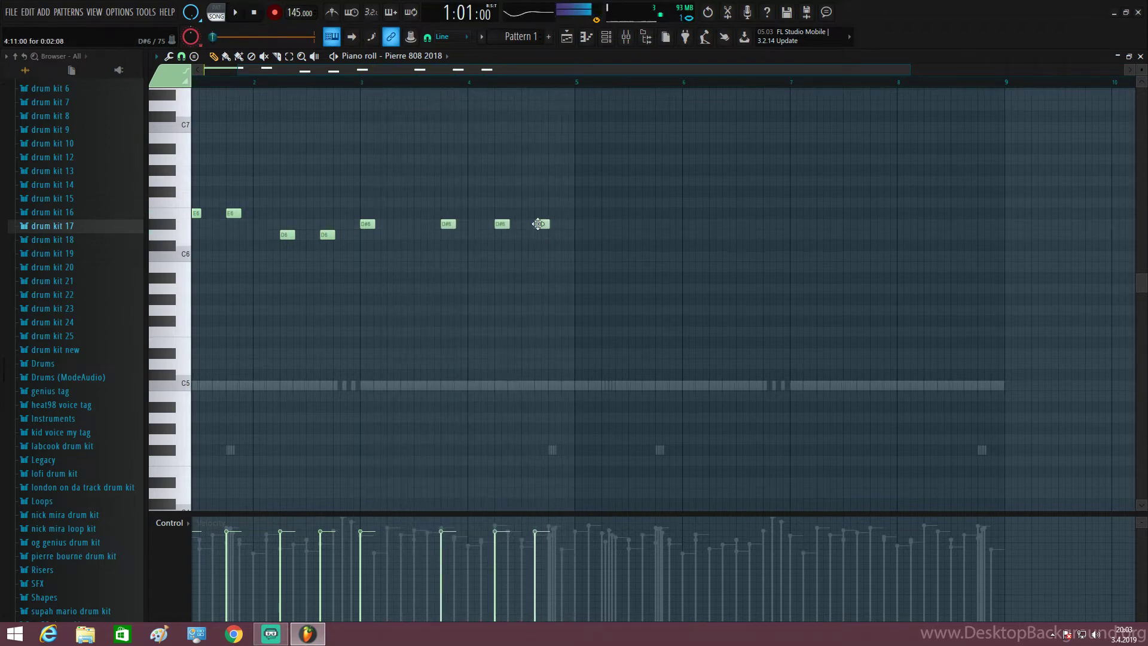
pyautogui.scroll(-1, 565, 215)
pyautogui.click(562, 224)
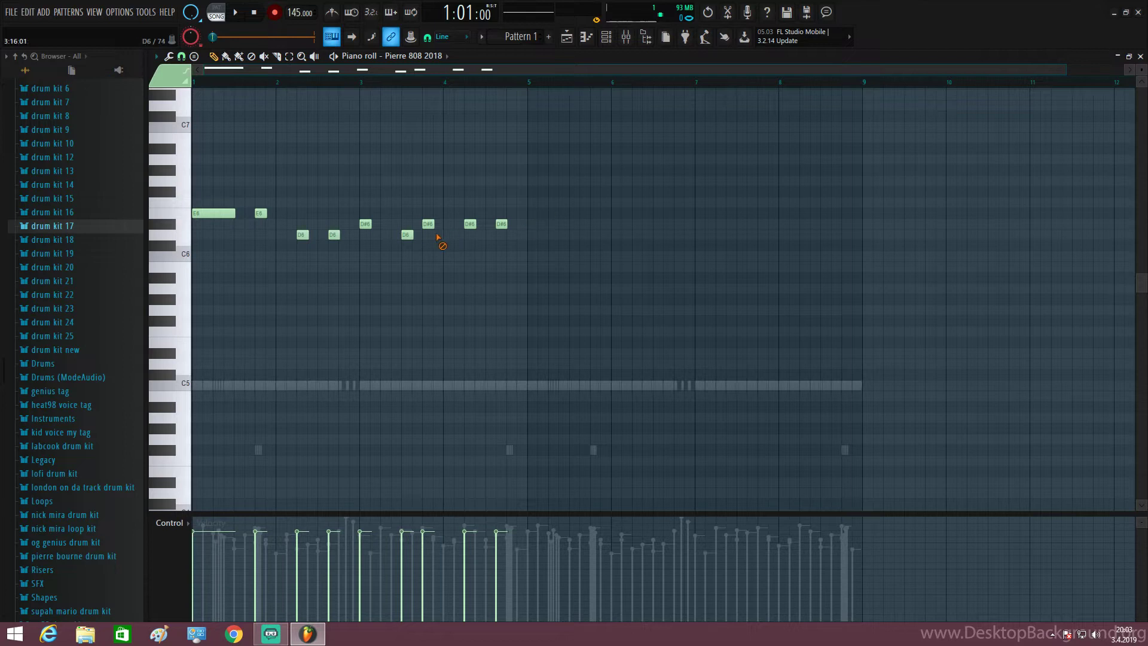
# Step: Raise the four D#6 notes to E6, and transpose the whole 808 line down one octave
pyautogui.moveTo(464, 234); pyautogui.dragTo(366, 237)
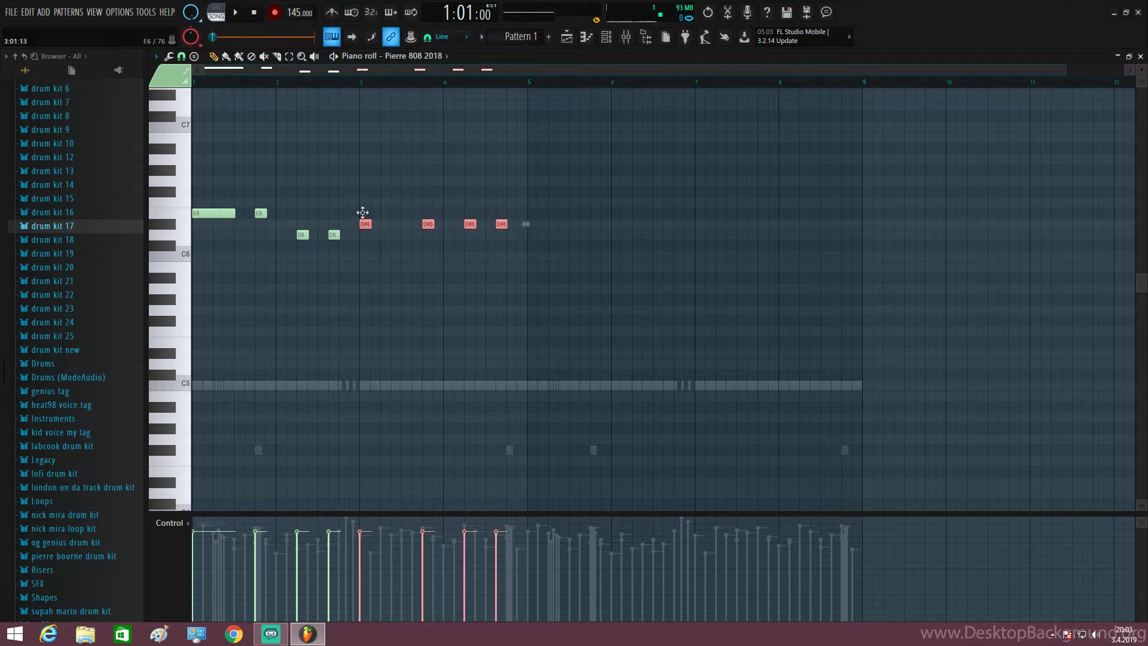
pyautogui.moveTo(651, 135); pyautogui.dragTo(2, 323)
pyautogui.hotkey('ctrl', 'Down')
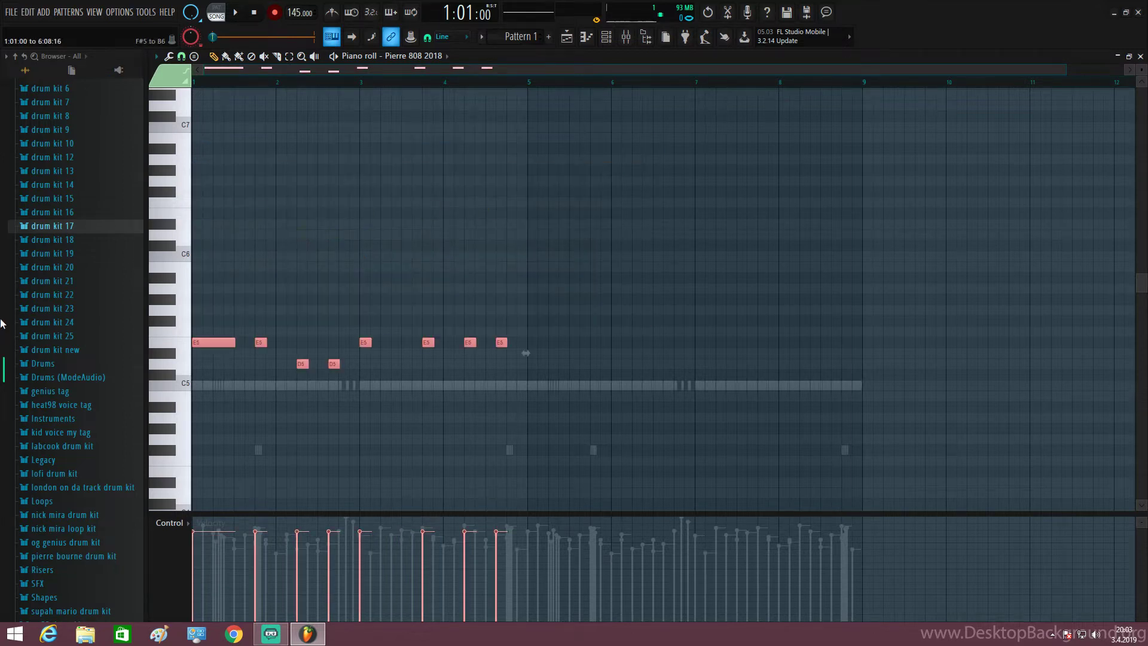
# Step: Audition the lowered 808 line and raise the velocities of its eight notes to about 88%
pyautogui.press('space')
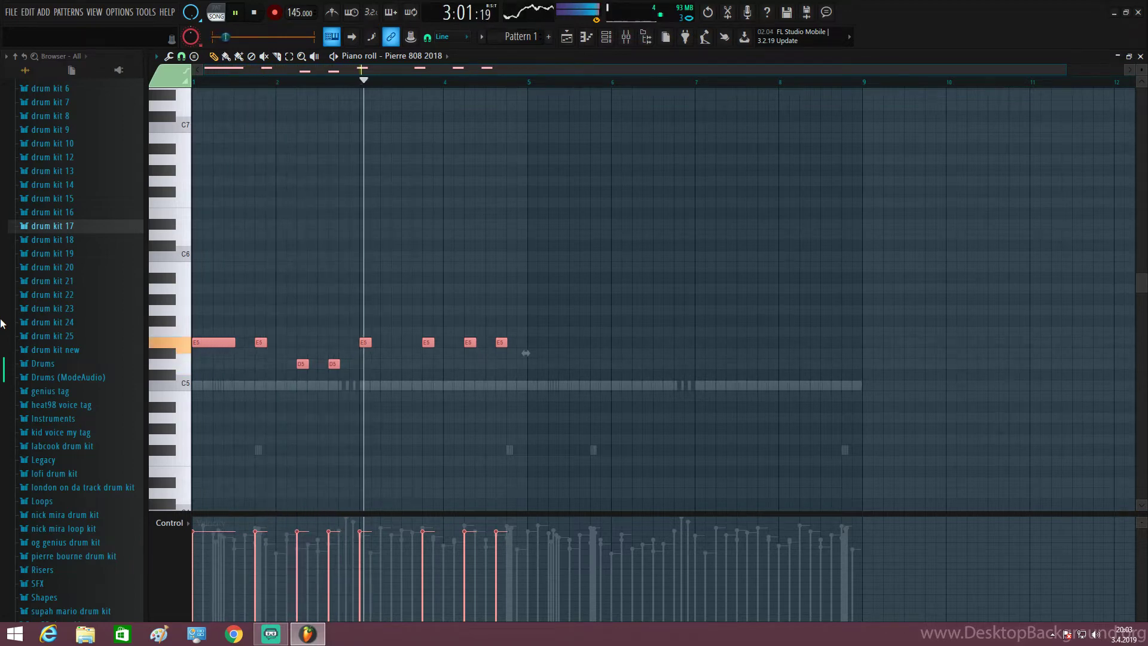
pyautogui.scroll(-2, 474, 375)
pyautogui.keyDown('ctrl'); pyautogui.click(451, 331); pyautogui.keyUp('ctrl')
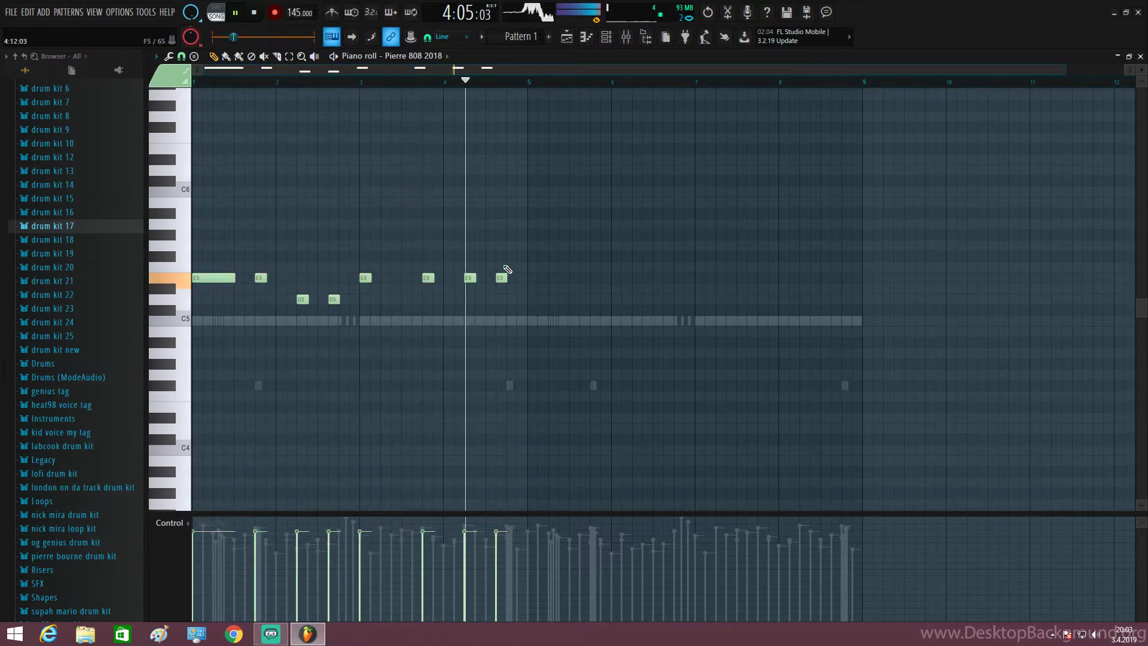
pyautogui.press('space')
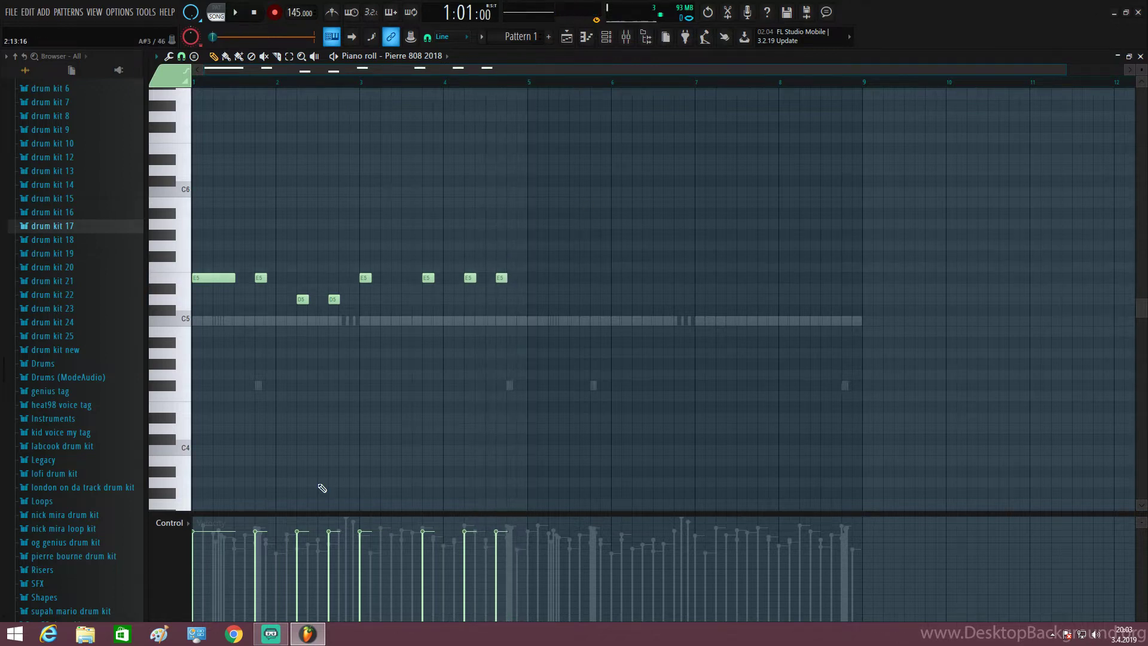
pyautogui.press('space')
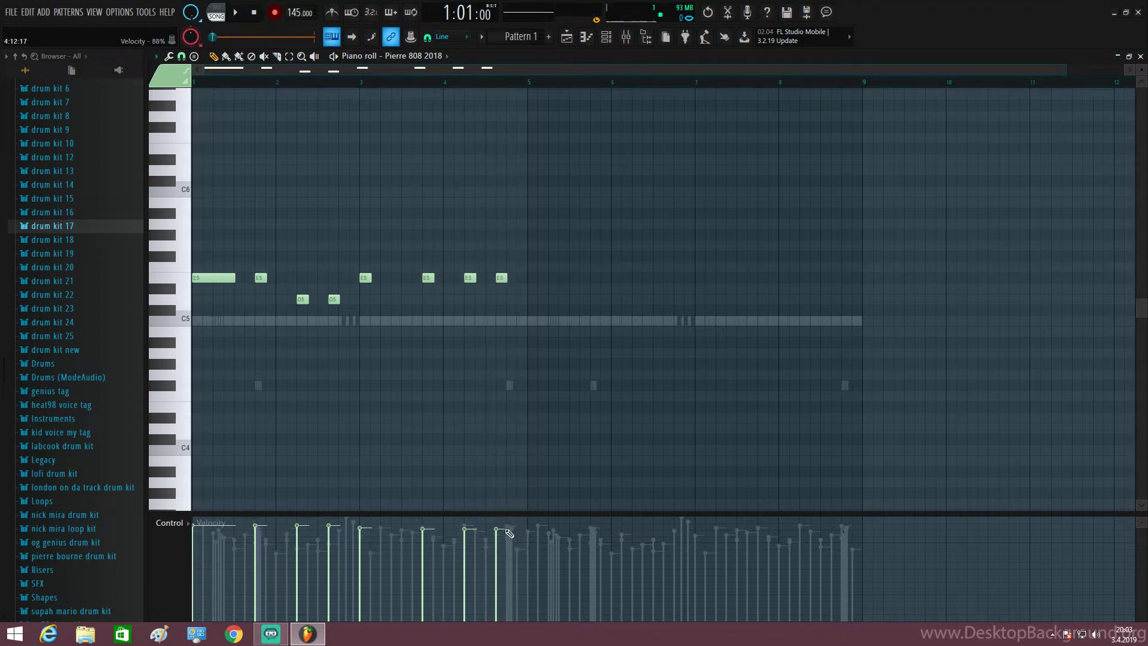
pyautogui.press('space')
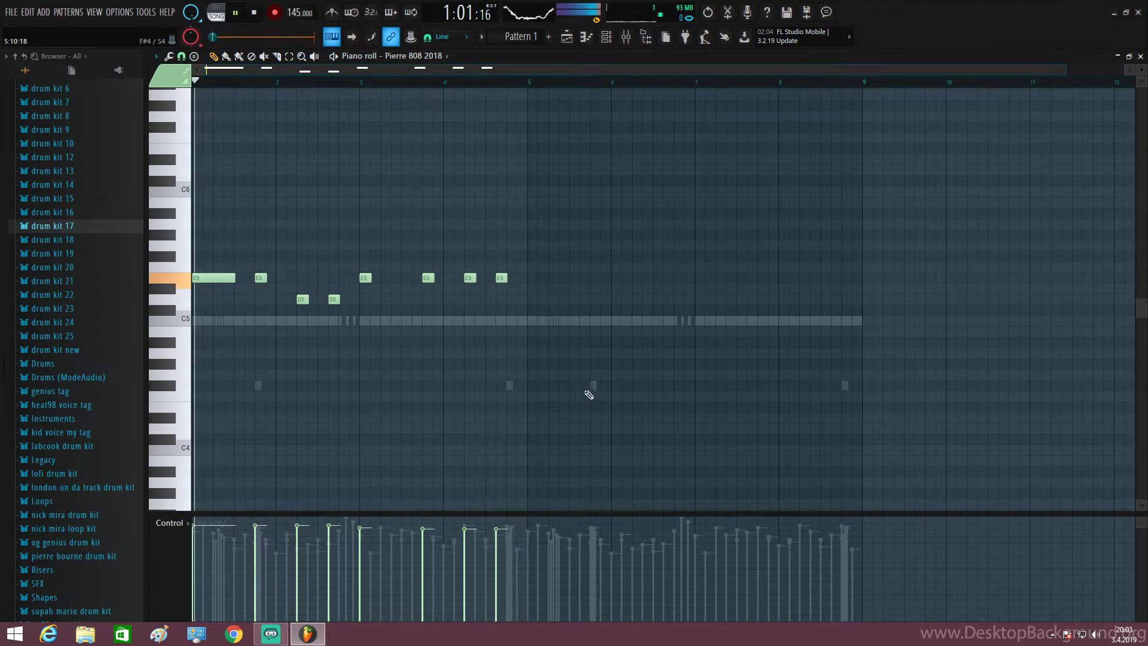
# Step: Try a 95% volume on the Pierre 808 2018 channel and reset it to its default
pyautogui.click(609, 38)
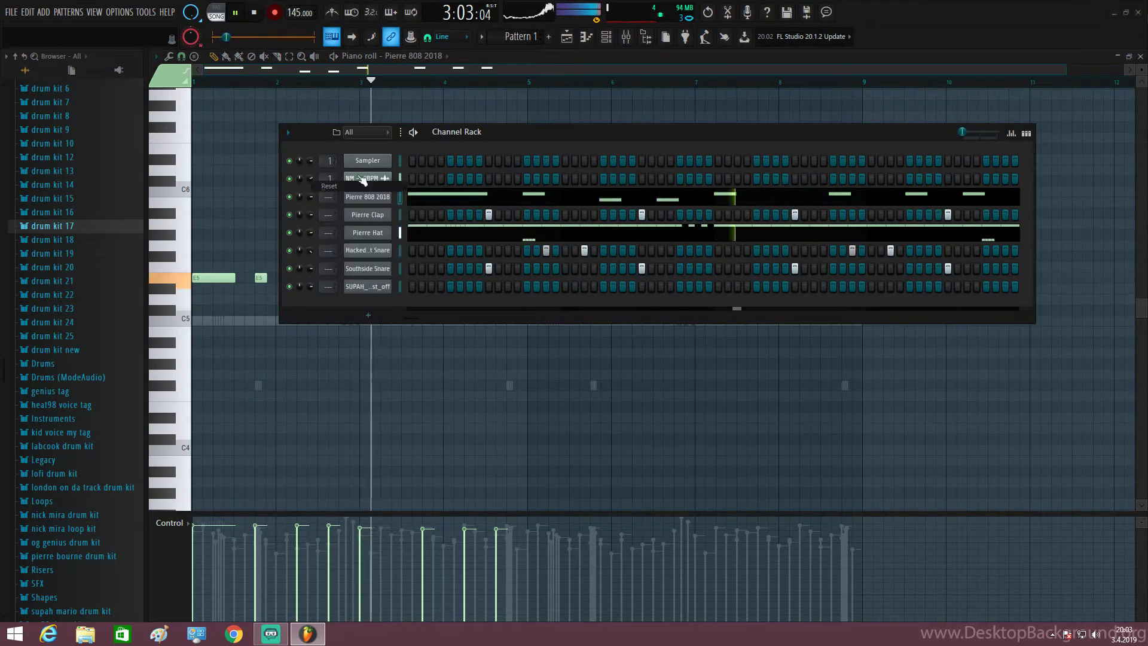
pyautogui.click(606, 38)
pyautogui.click(606, 38)
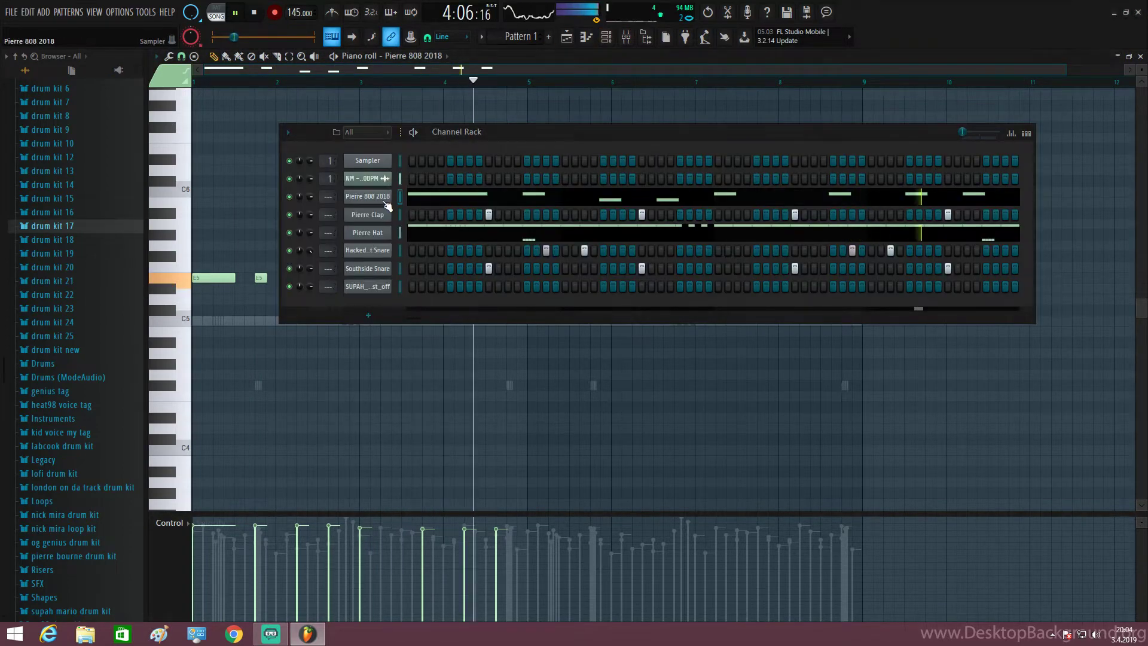
pyautogui.click(367, 197)
pyautogui.click(607, 37)
pyautogui.press('space')
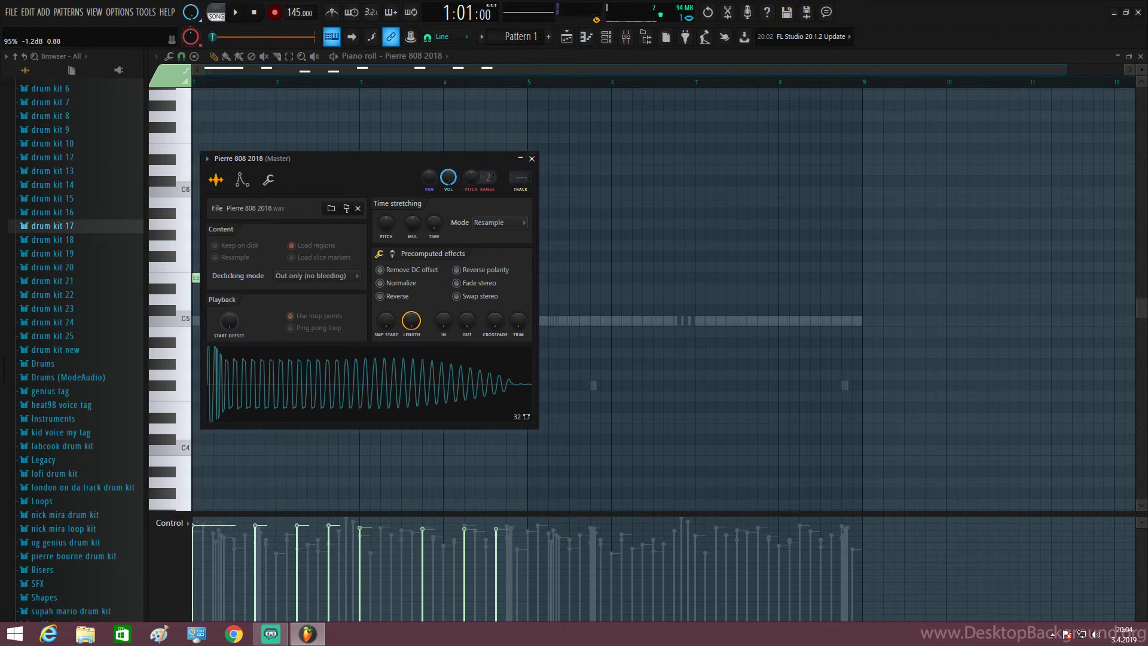
pyautogui.press('space')
pyautogui.press('space')
pyautogui.rightClick(444, 175)
pyautogui.click(461, 185)
pyautogui.press('space')
pyautogui.click(532, 159)
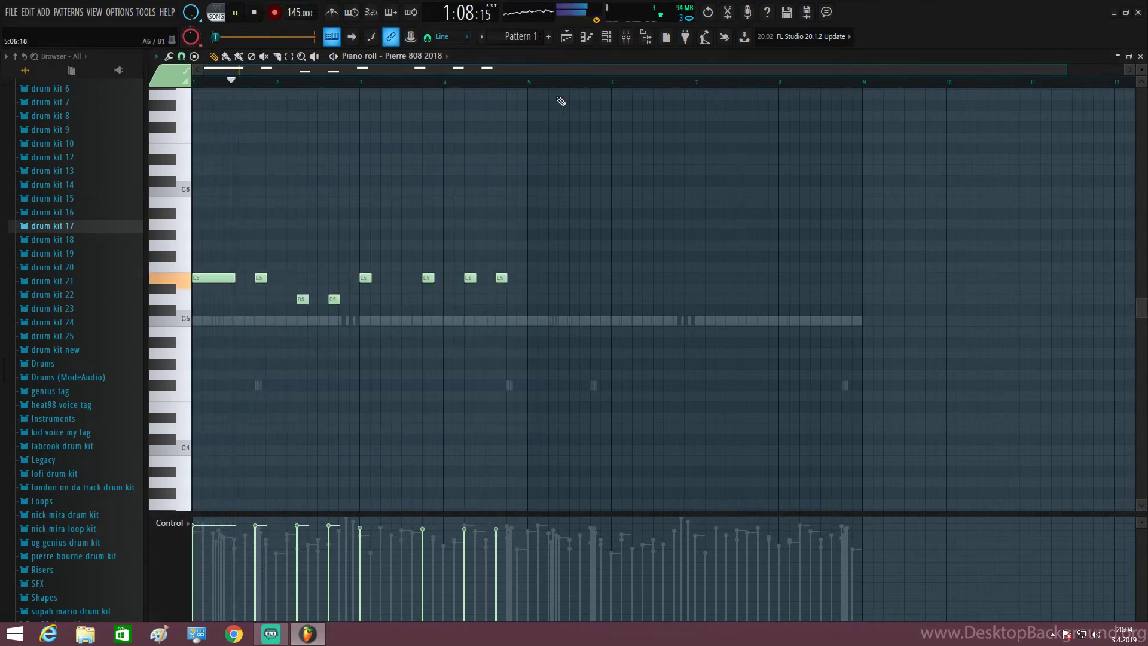
# Step: Duplicate all the 808 notes of bars 1 to 4 into bars 5 to 8
pyautogui.click(606, 37)
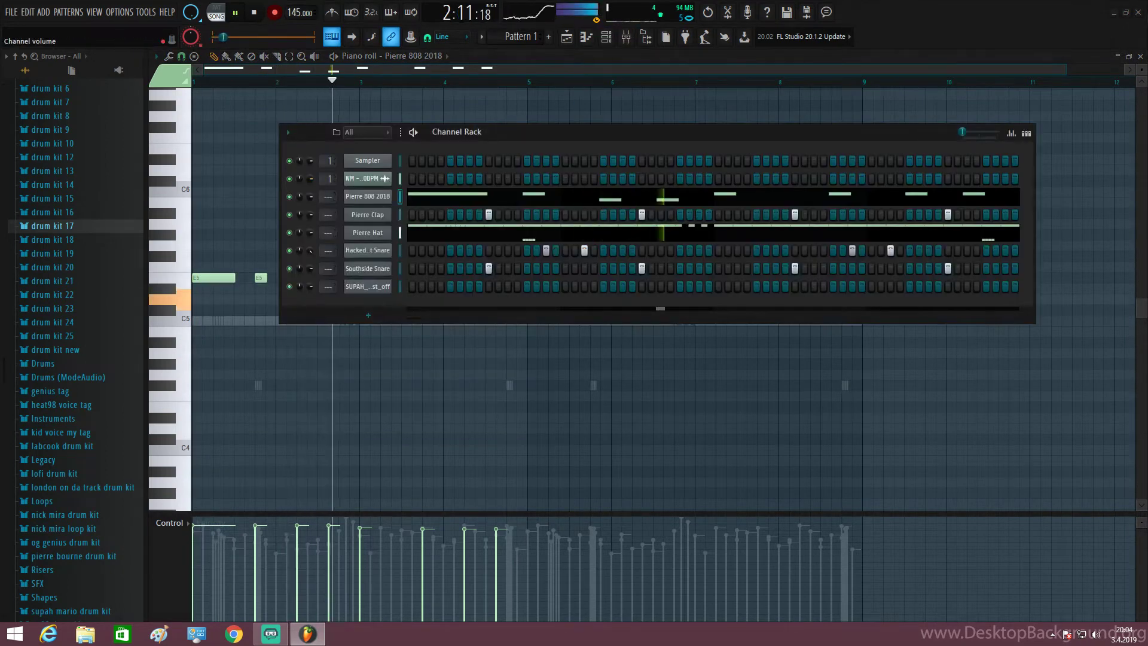
pyautogui.click(606, 38)
pyautogui.press('space')
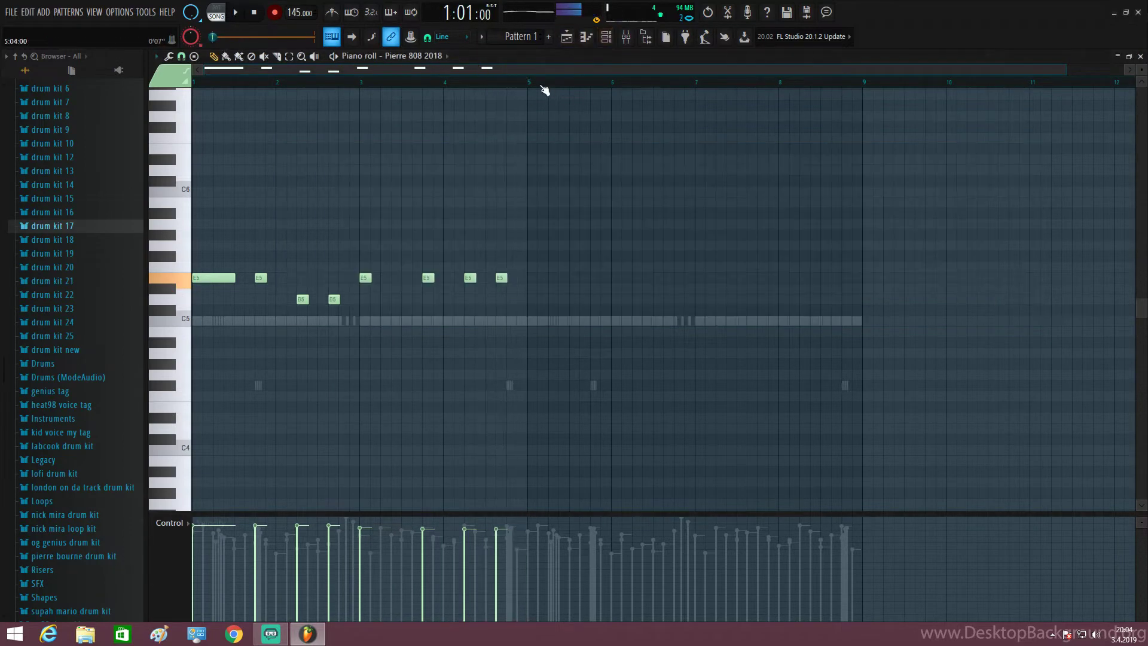
pyautogui.hotkey('ctrl', 'a')
pyautogui.hotkey('ctrl', 'b')
pyautogui.press('space')
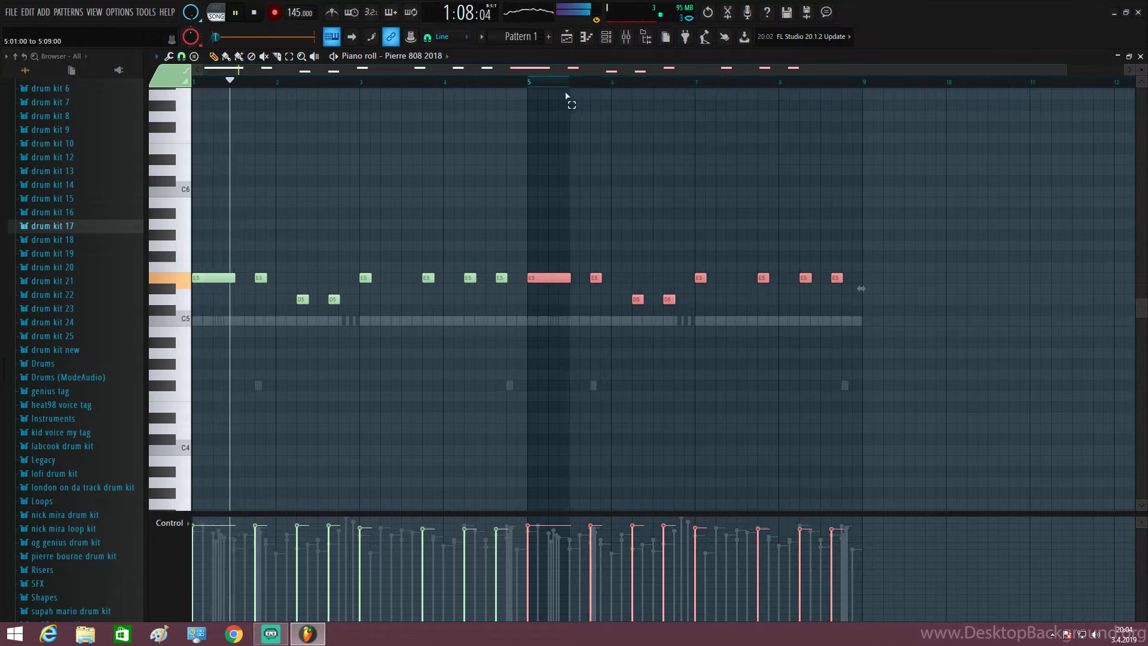
pyautogui.click(538, 100)
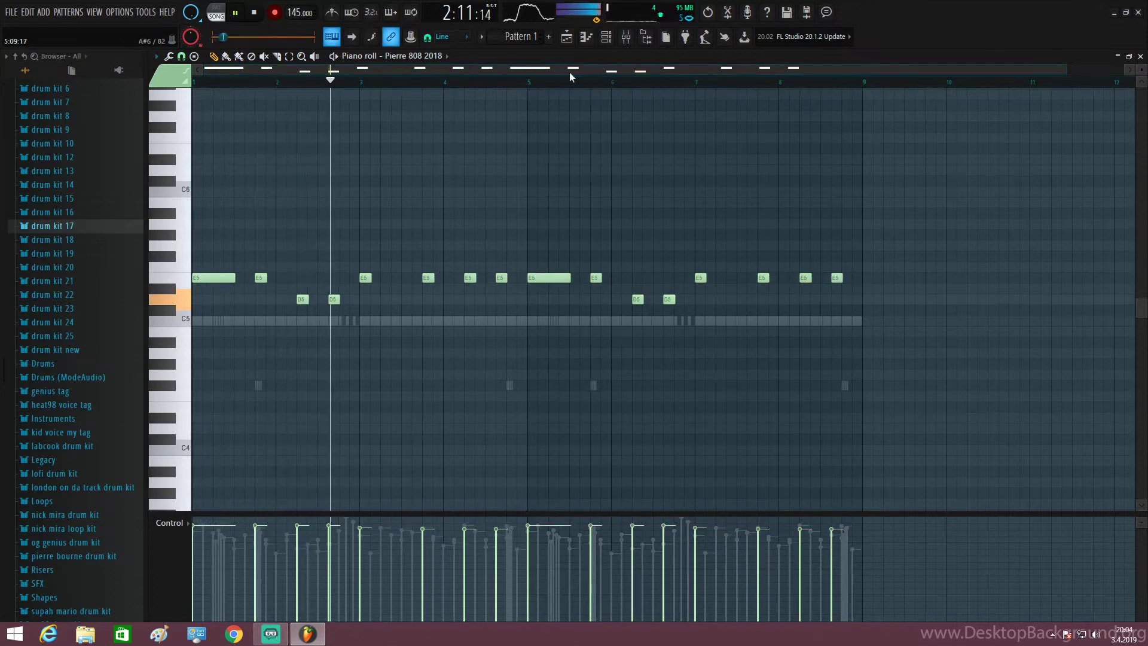
# Step: Play the pattern with the NM - Downgrade loop channel muted to check the drums and 808
pyautogui.press('space')
pyautogui.click(577, 38)
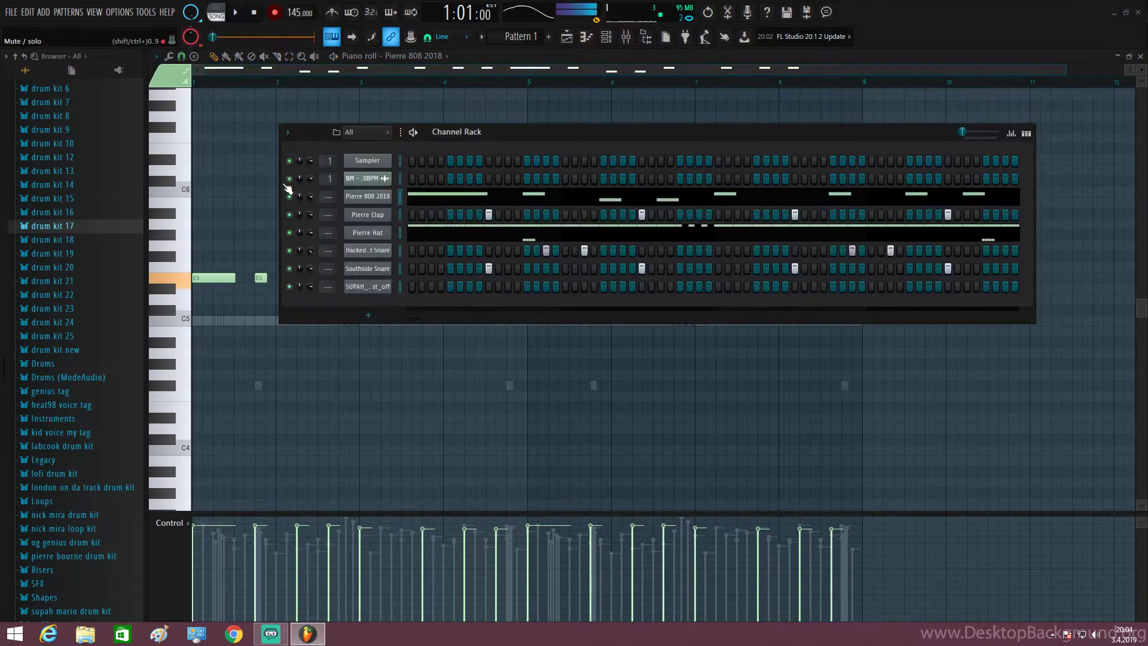
pyautogui.press('space')
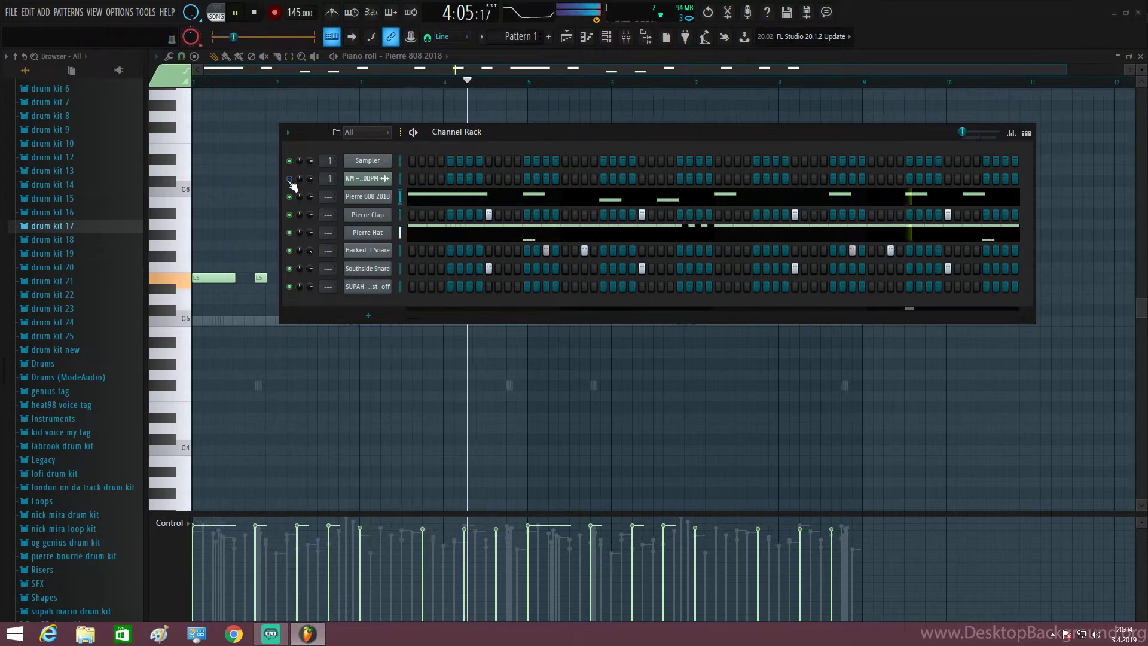
pyautogui.click(644, 38)
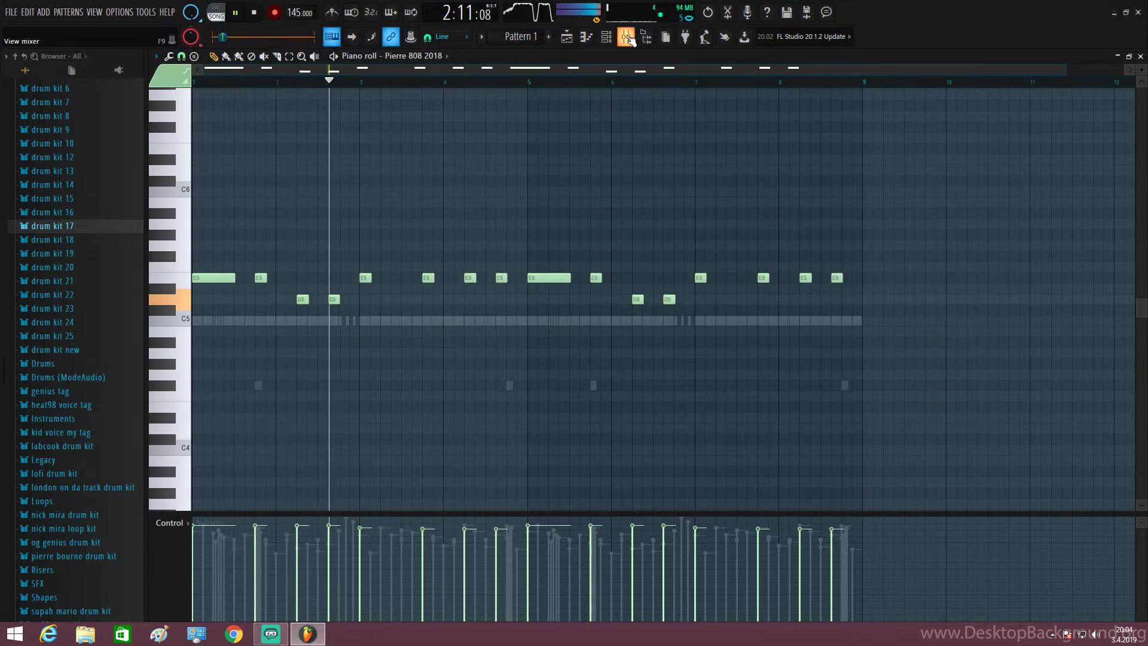
pyautogui.click(626, 38)
pyautogui.click(627, 38)
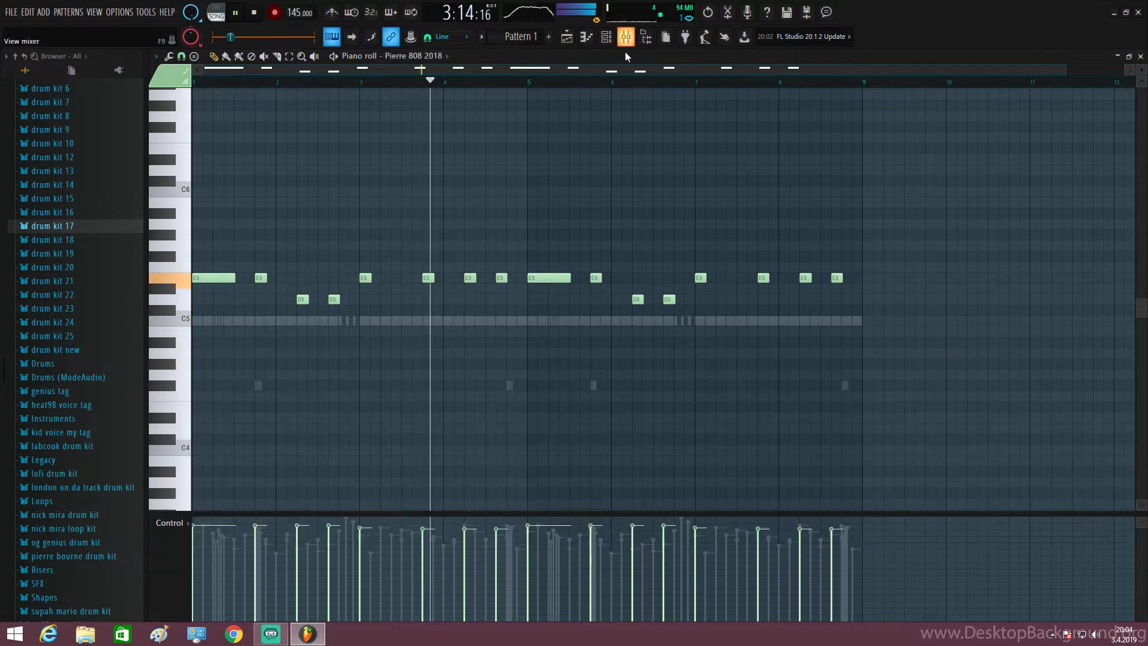
pyautogui.scroll(3, 527, 305)
pyautogui.click(503, 331)
pyautogui.rightClick(509, 332)
pyautogui.press('space')
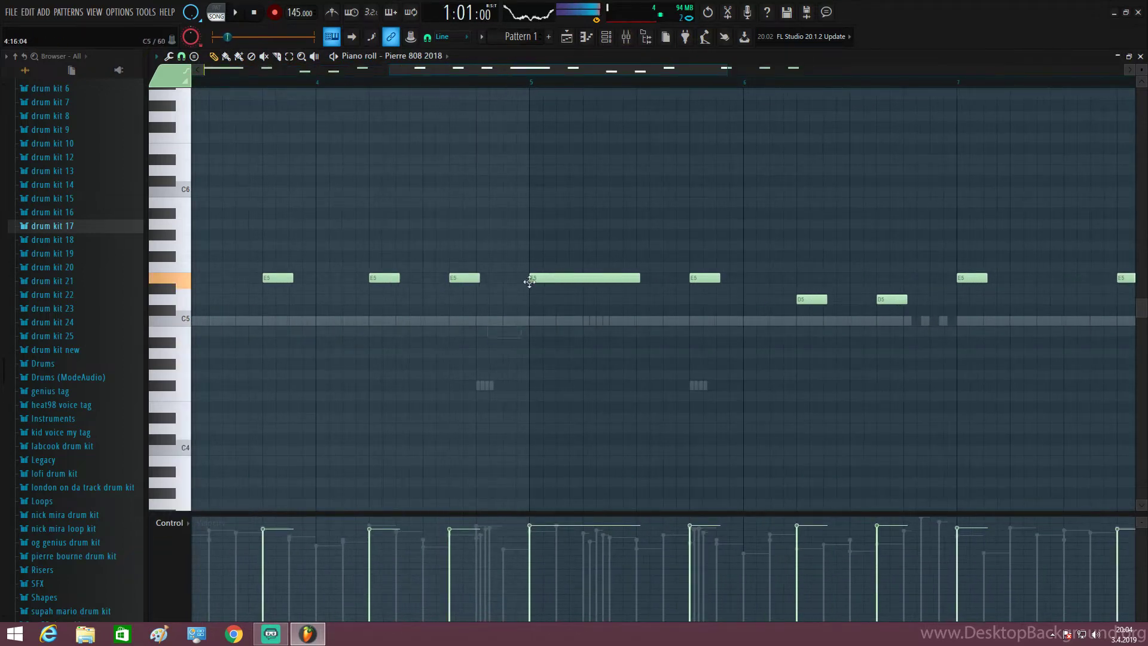
# Step: Show the playlist and open the sampler settings of the SUPAH_MARIO_kick_blast_off channel
pyautogui.click(567, 37)
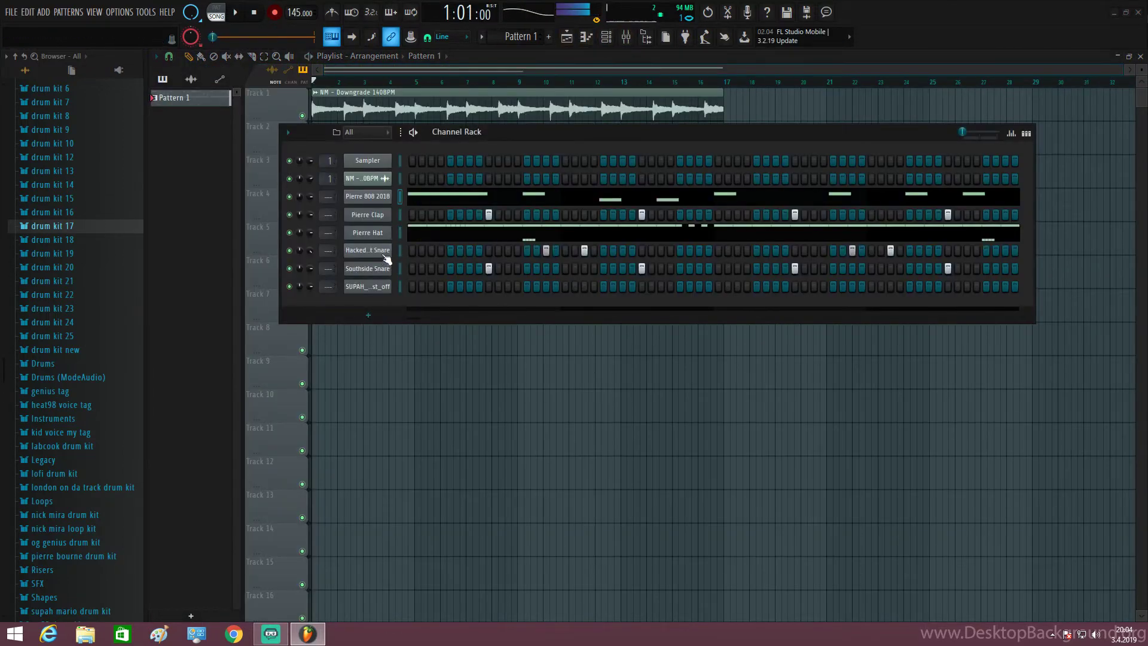
pyautogui.click(385, 287)
pyautogui.click(605, 38)
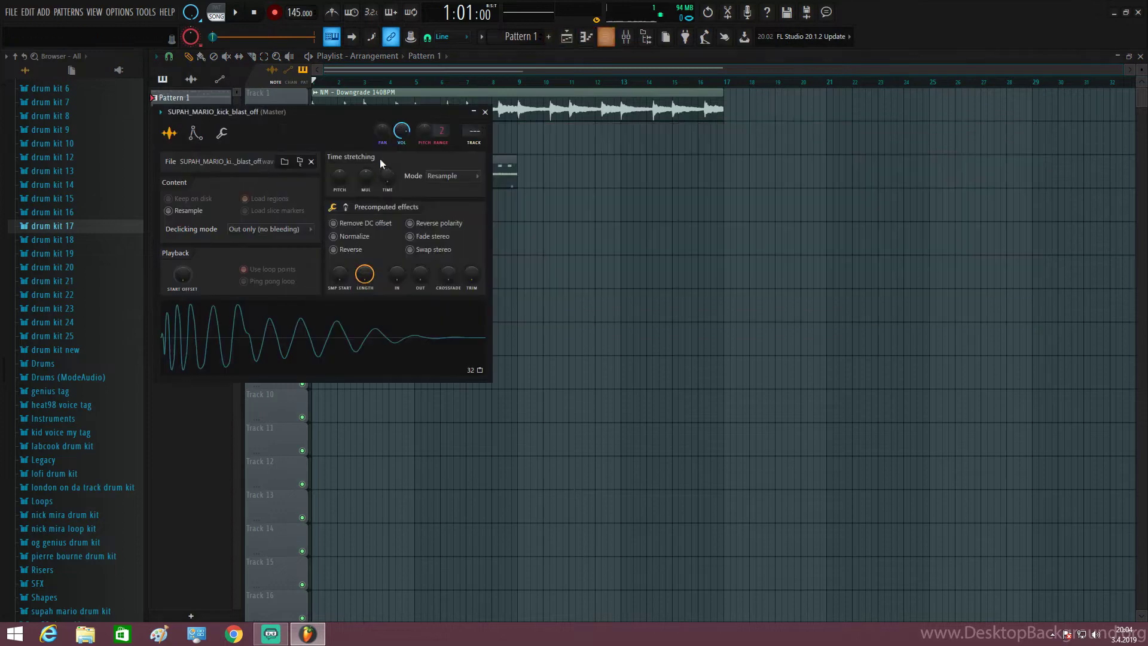
# Step: Program SUPAH_MARIO_kick_blast_off hits on steps 1, 7, 13, 21, 27, 33, 45, 53, 59, 62 and 64 of the pattern
pyautogui.click(604, 38)
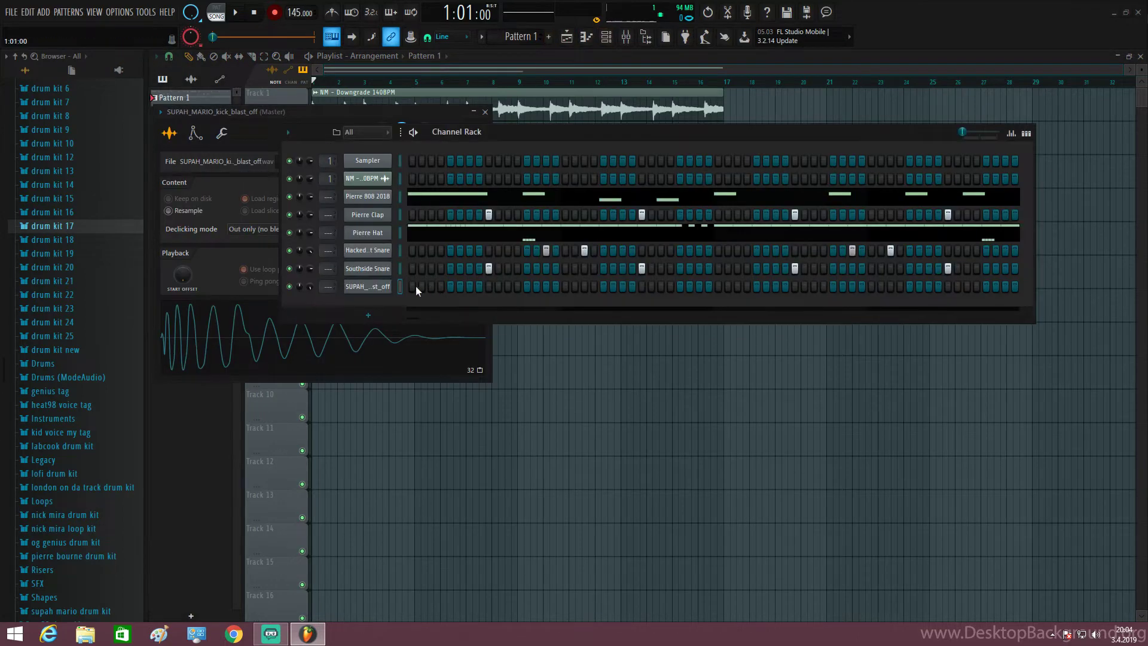
pyautogui.click(469, 286)
pyautogui.click(518, 286)
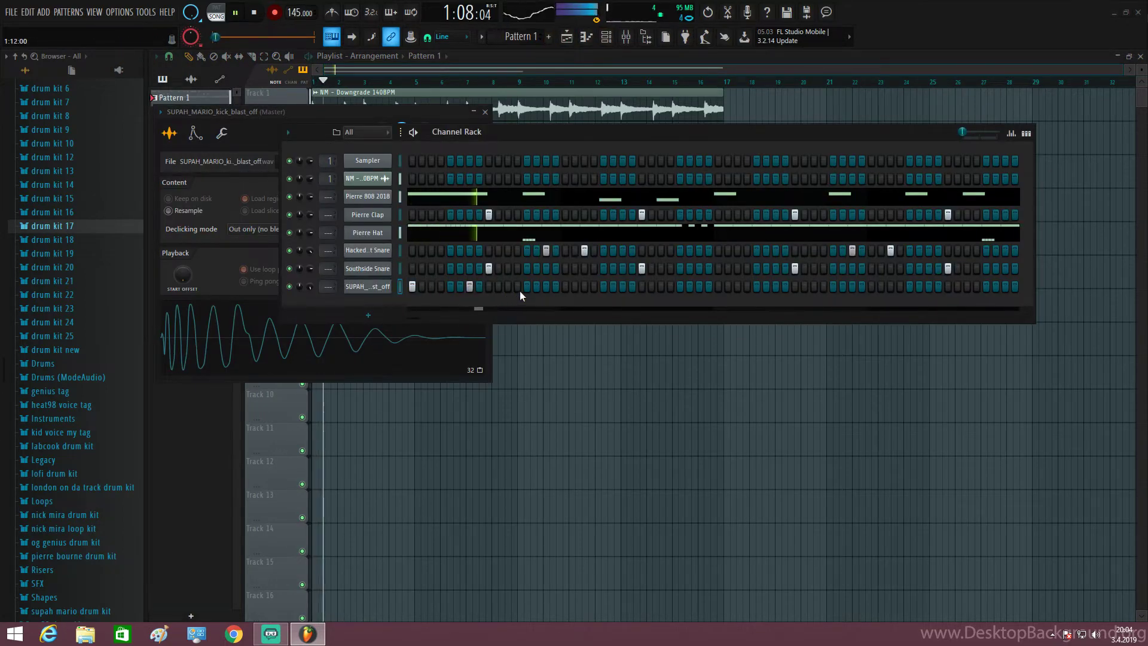
pyautogui.click(527, 286)
pyautogui.rightClick(518, 287)
pyautogui.press('space')
pyautogui.press('space')
pyautogui.click(604, 287)
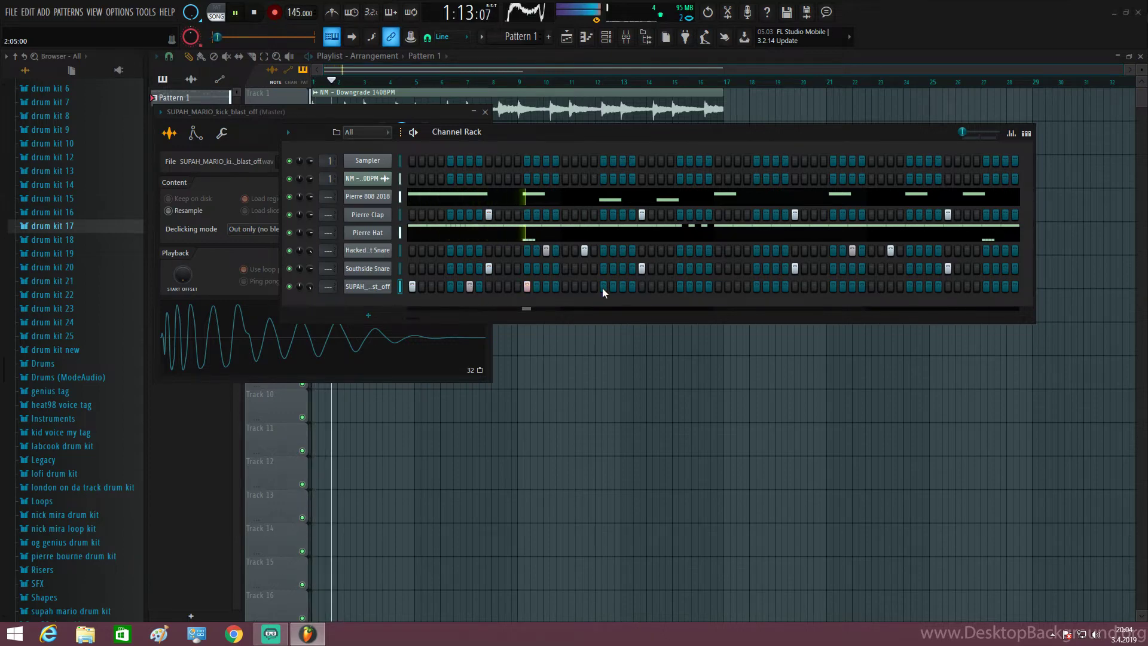
pyautogui.click(661, 286)
pyautogui.click(717, 286)
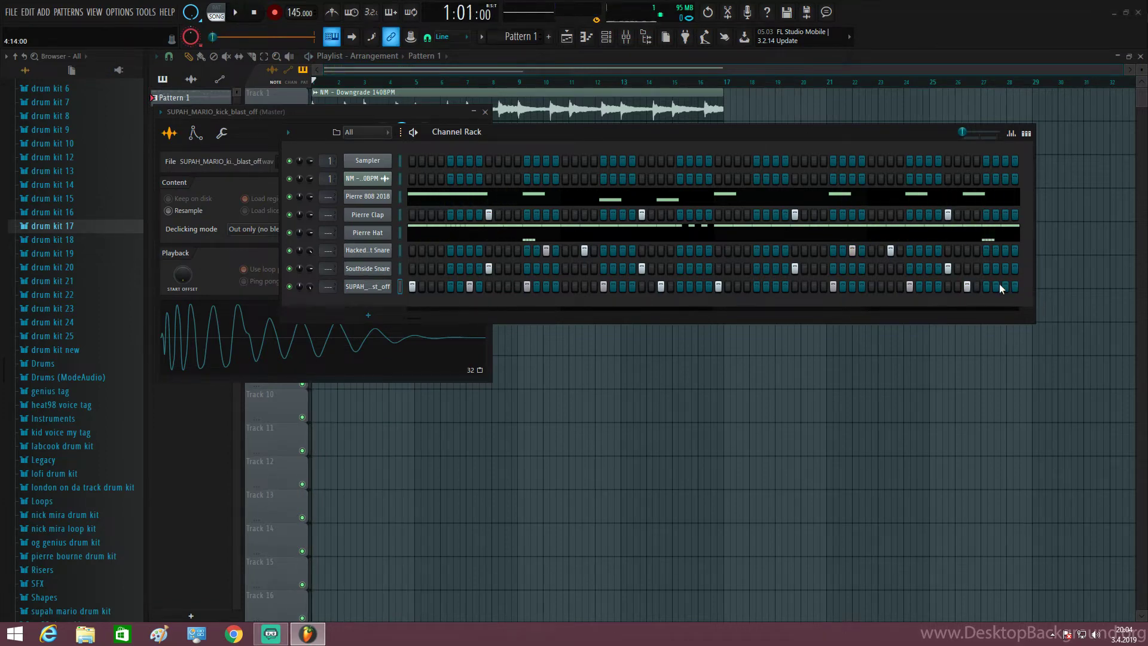
# Step: In the kick channel's piano roll, replace the last note of bar 4 with a shortened C5 note one step earlier, at 4:15
pyautogui.rightClick(395, 286)
pyautogui.click(412, 288)
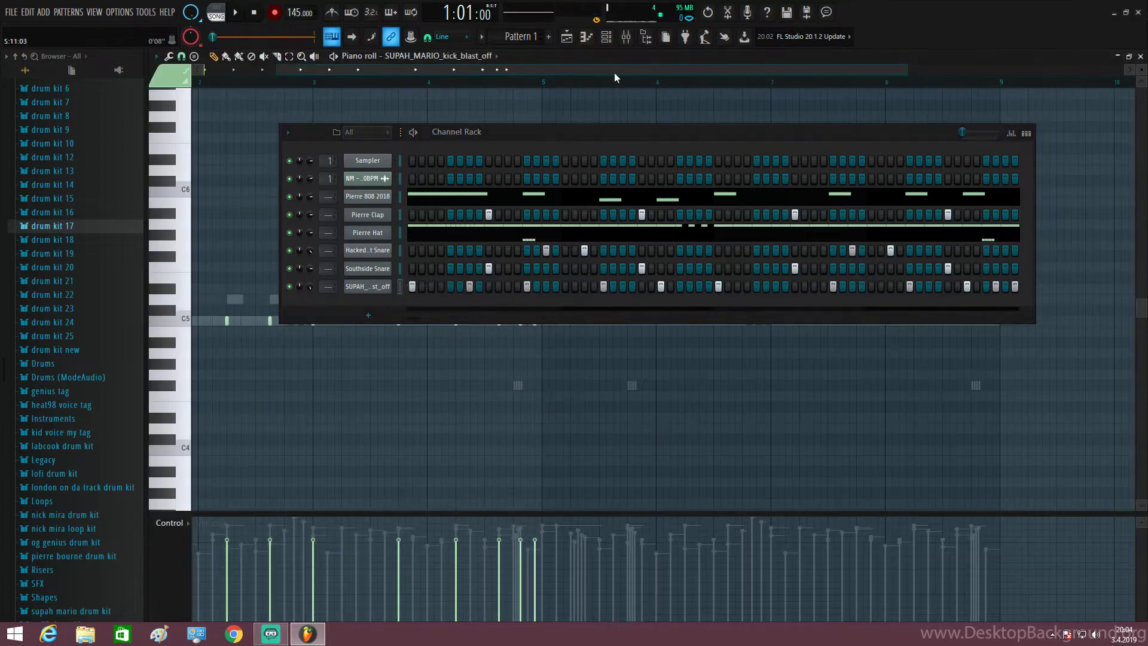
pyautogui.click(612, 42)
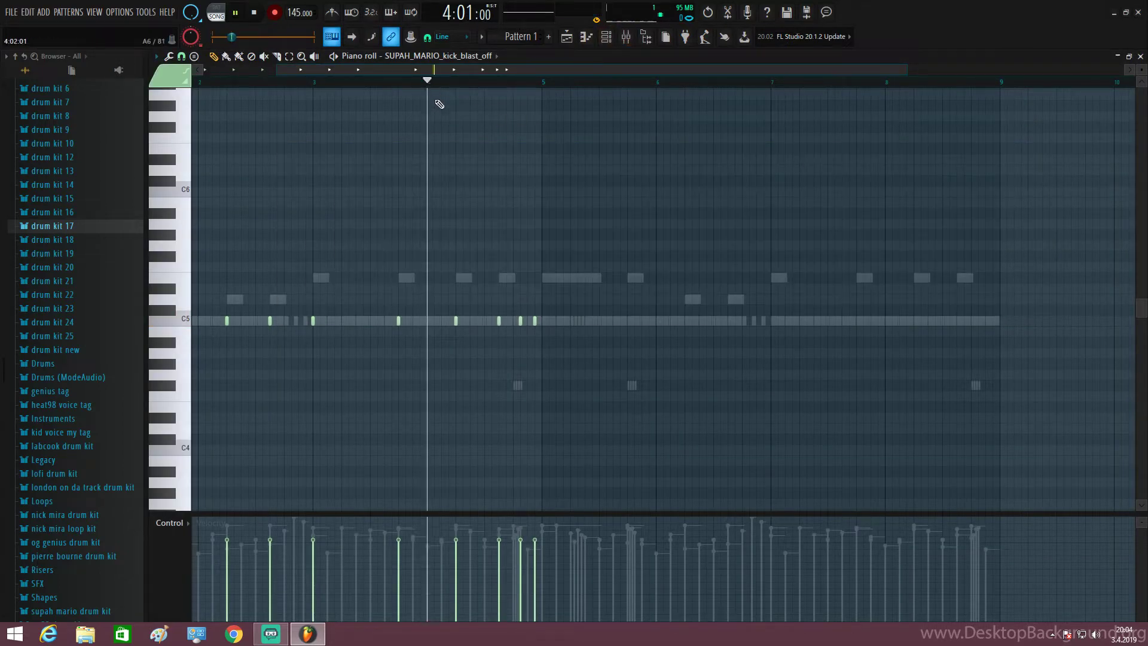
pyautogui.scroll(3, 498, 318)
pyautogui.press('space')
pyautogui.rightClick(566, 322)
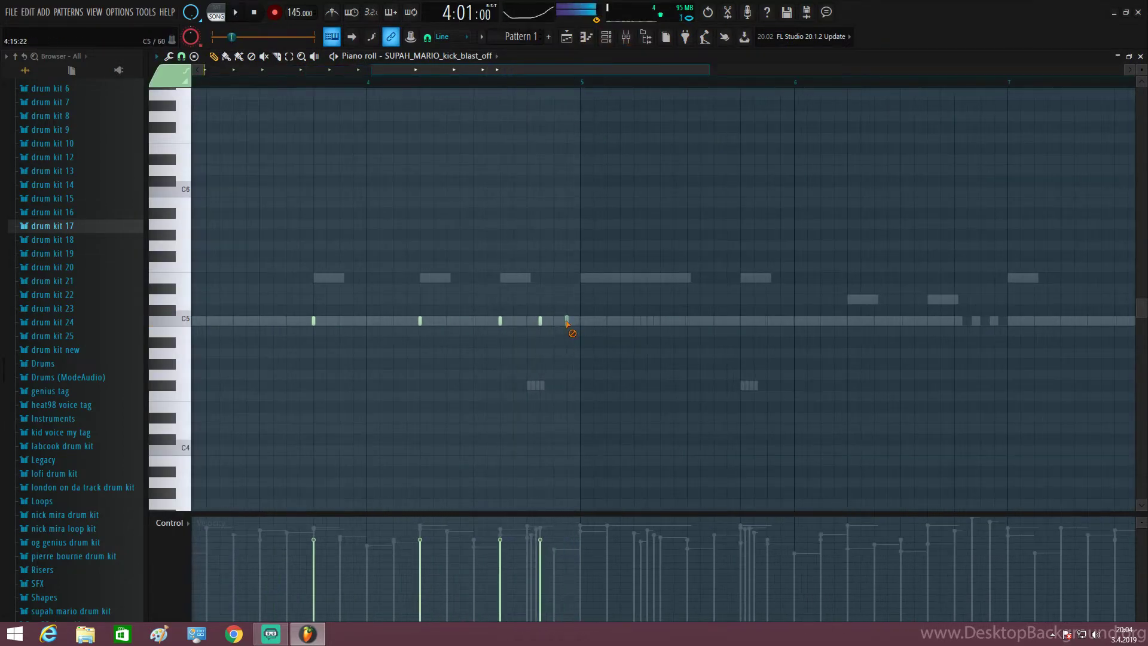
pyautogui.click(567, 321)
pyautogui.press('space')
pyautogui.click(557, 323)
pyautogui.moveTo(588, 325); pyautogui.dragTo(571, 325)
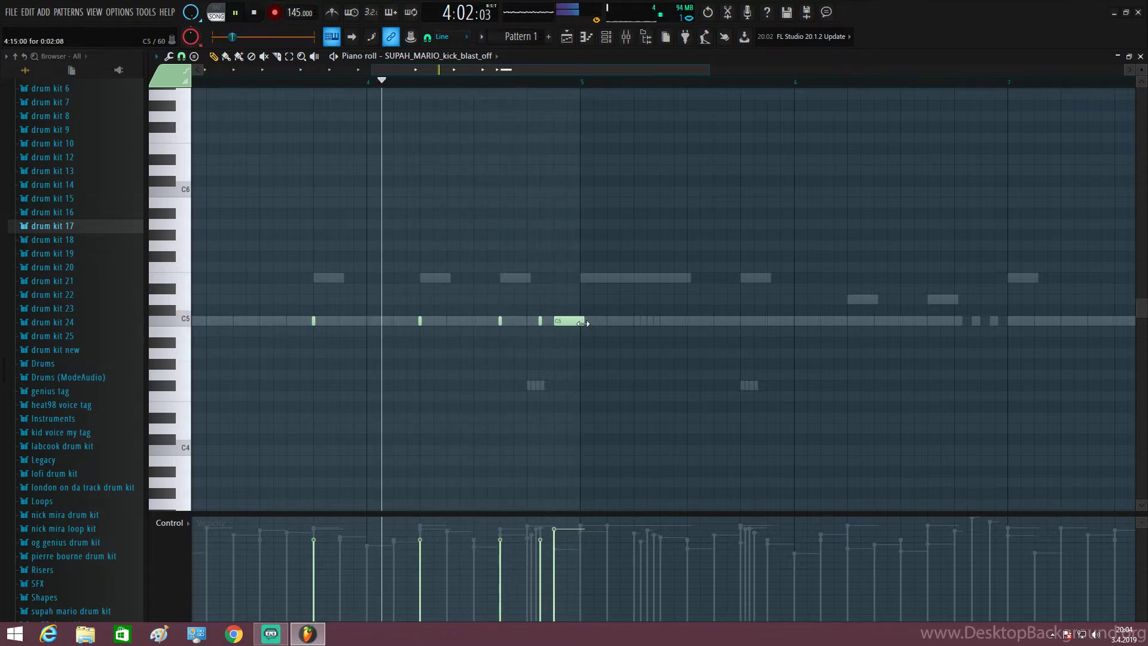
pyautogui.scroll(-3, 564, 317)
pyautogui.press('space')
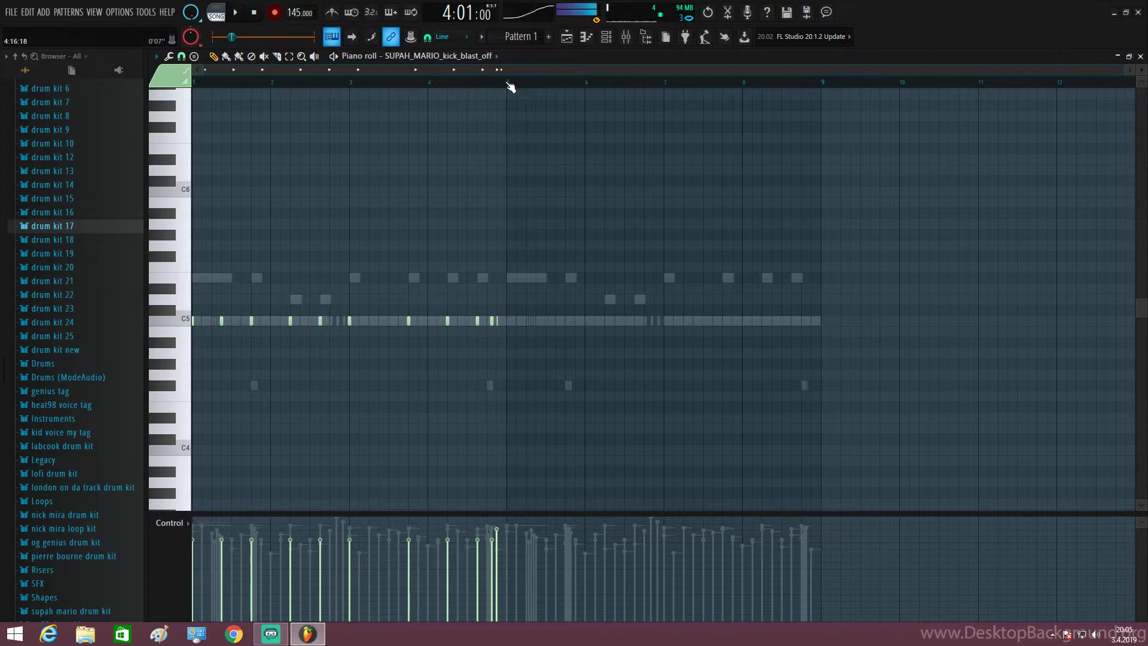
# Step: Duplicate all the kick notes of bars 1 to 4 into bars 5 to 8 and clear the selection
pyautogui.moveTo(508, 84); pyautogui.dragTo(827, 89)
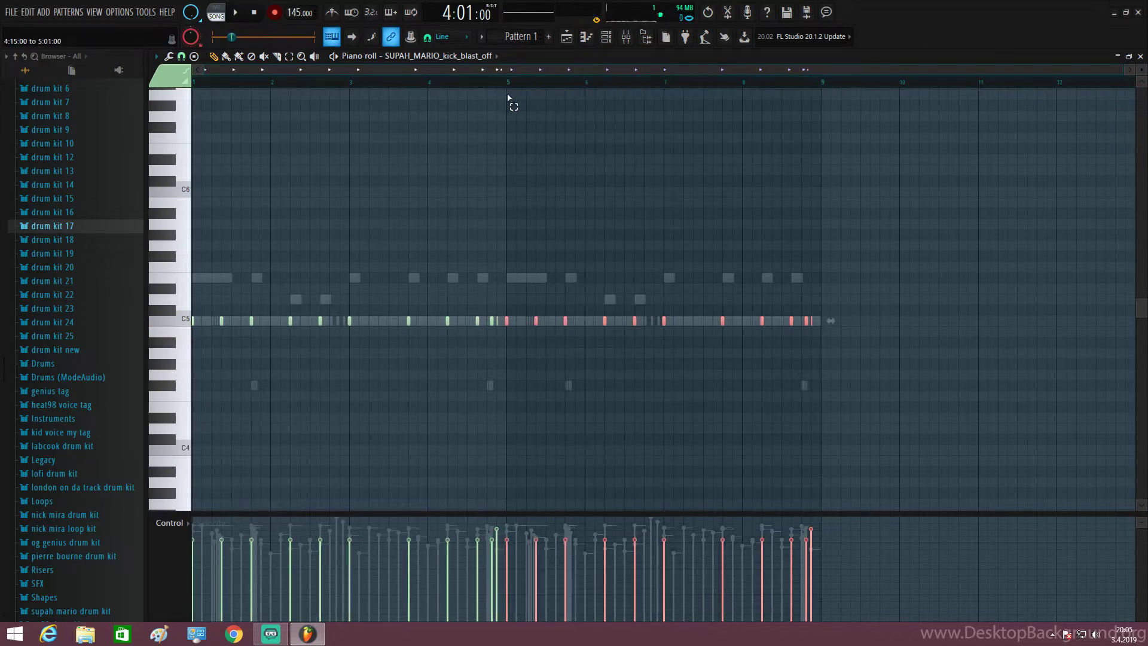
pyautogui.keyDown('ctrl'); pyautogui.click(508, 94); pyautogui.keyUp('ctrl')
pyautogui.scroll(3, 492, 359)
pyautogui.scroll(-3, 507, 340)
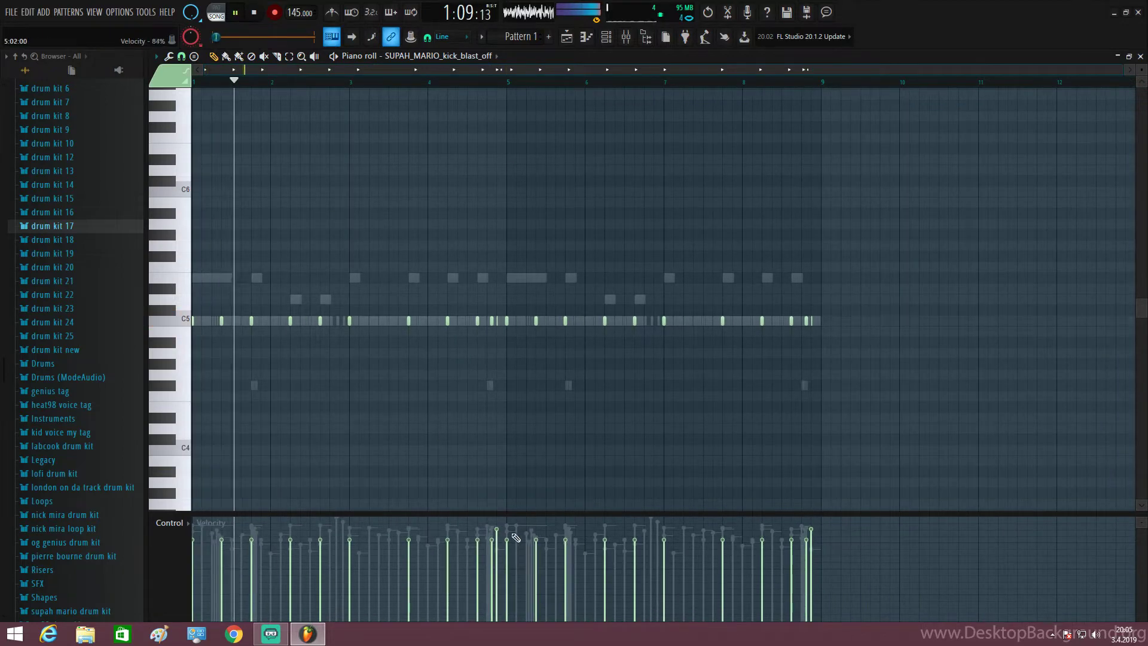
# Step: Even out the velocities of all kick notes over the eight bars at about 90% and play the pattern
pyautogui.press('space')
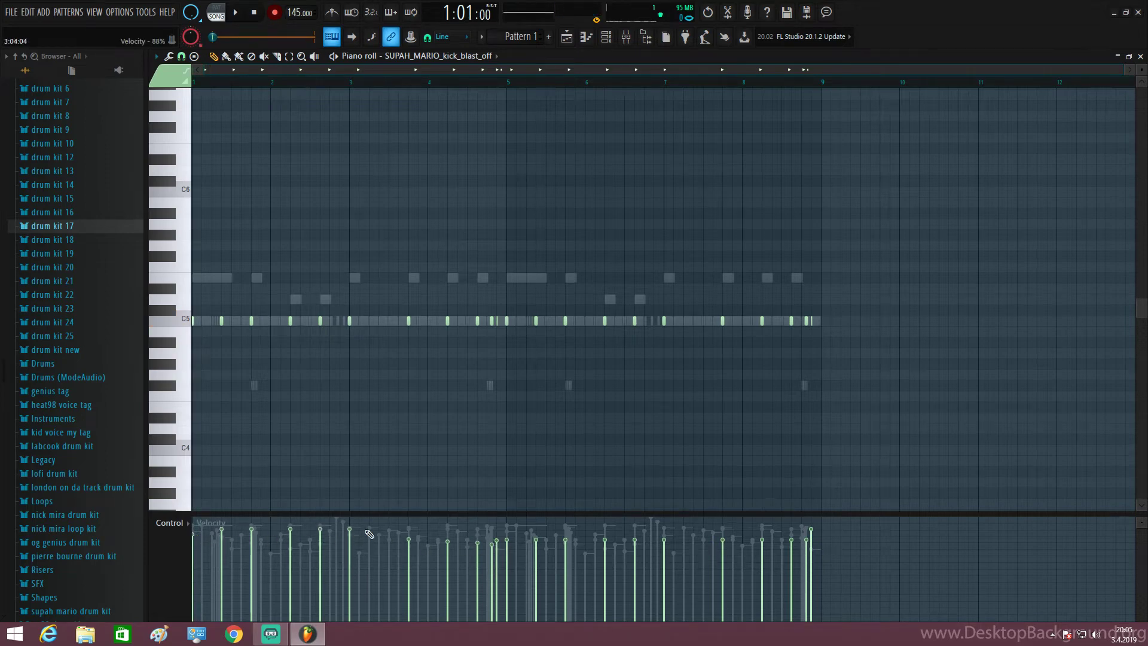
pyautogui.moveTo(722, 528); pyautogui.dragTo(291, 550)
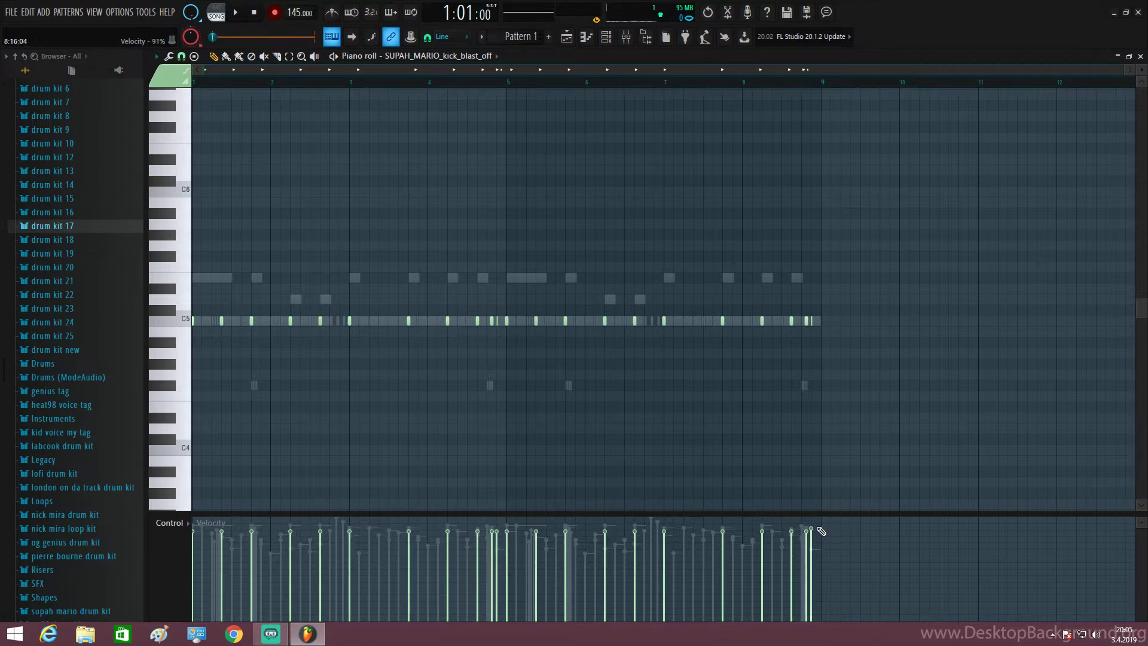
pyautogui.press('space')
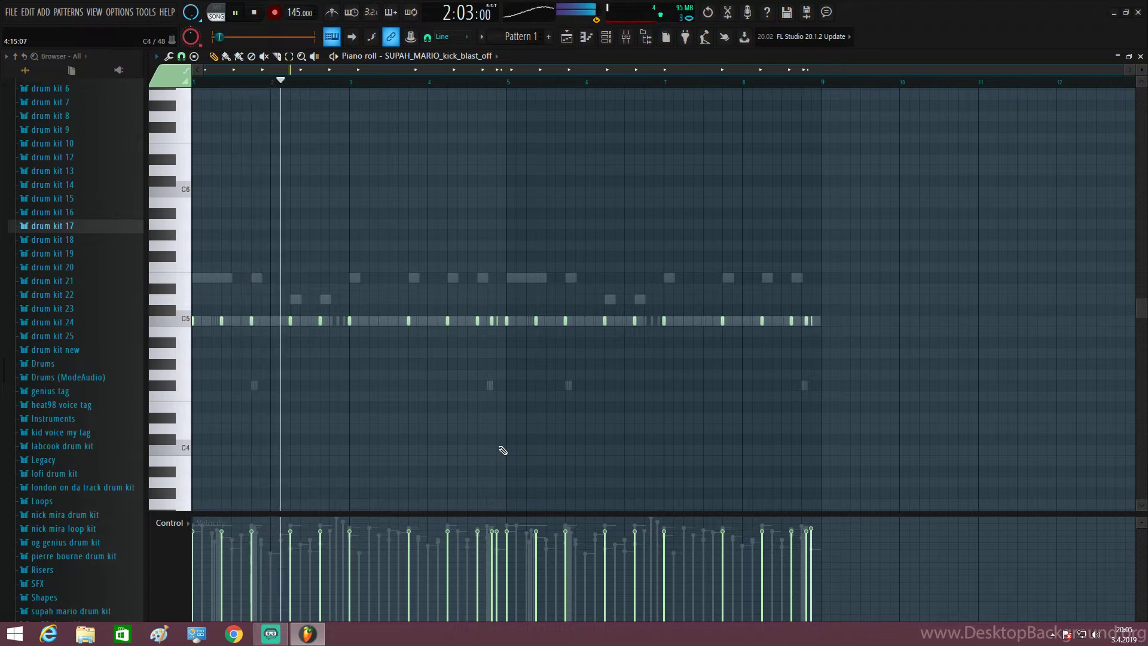
# Step: Reset the volume of the NM - Downgrade loop channel and raise the fader of its mixer track slightly
pyautogui.press('F5')
pyautogui.press('F6')
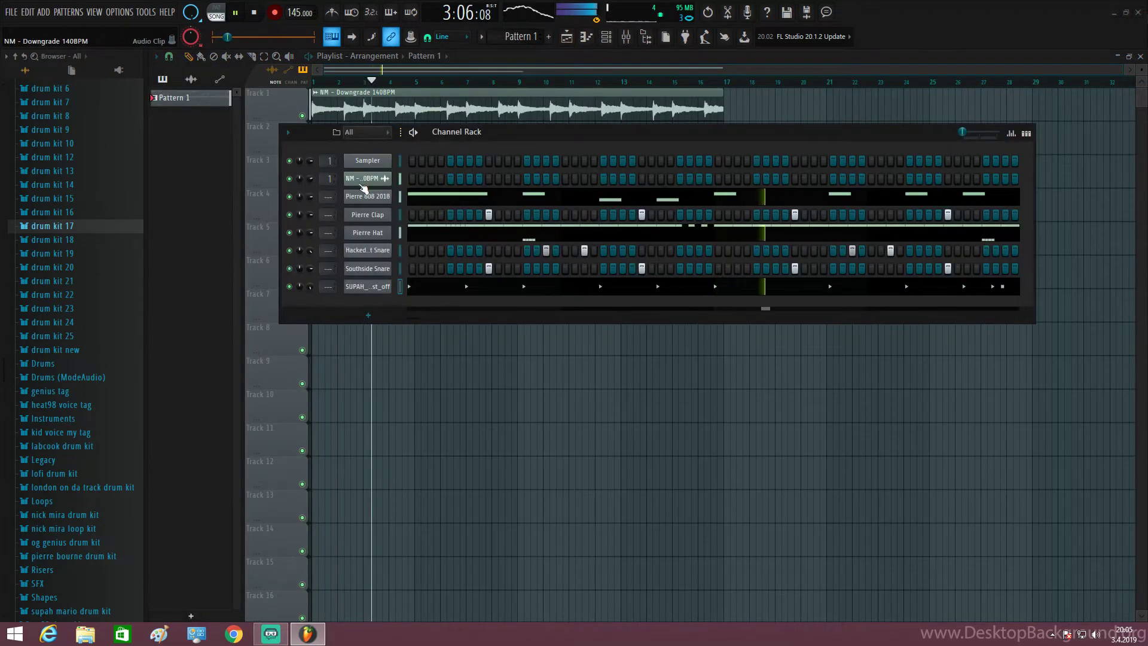
pyautogui.rightClick(310, 179)
pyautogui.click(333, 188)
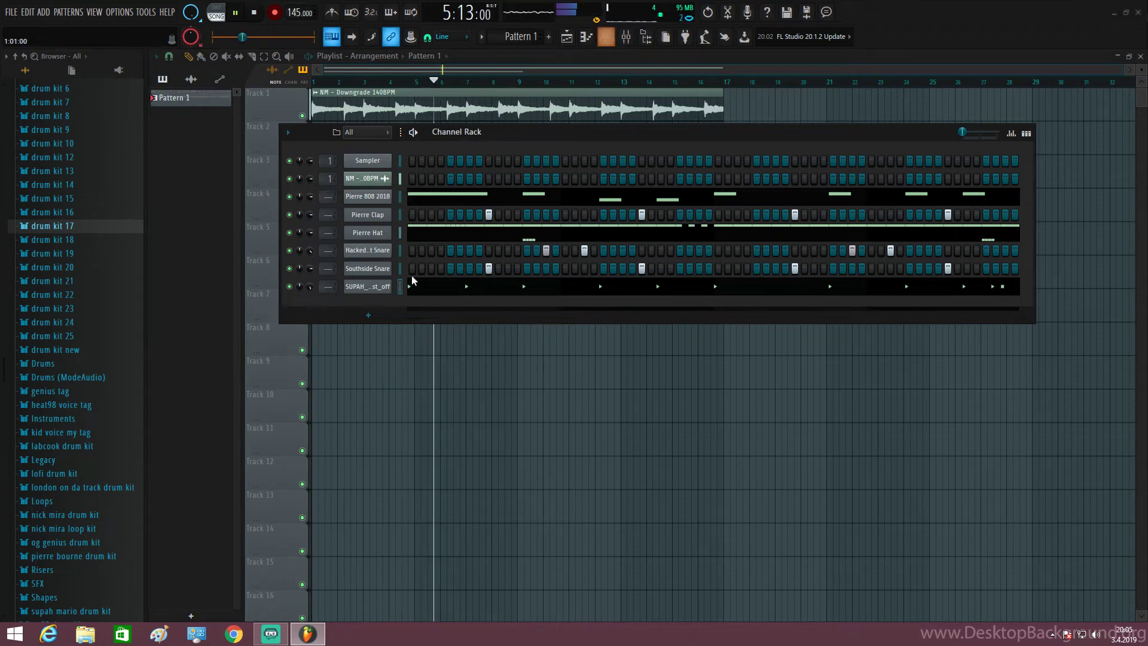
pyautogui.click(628, 40)
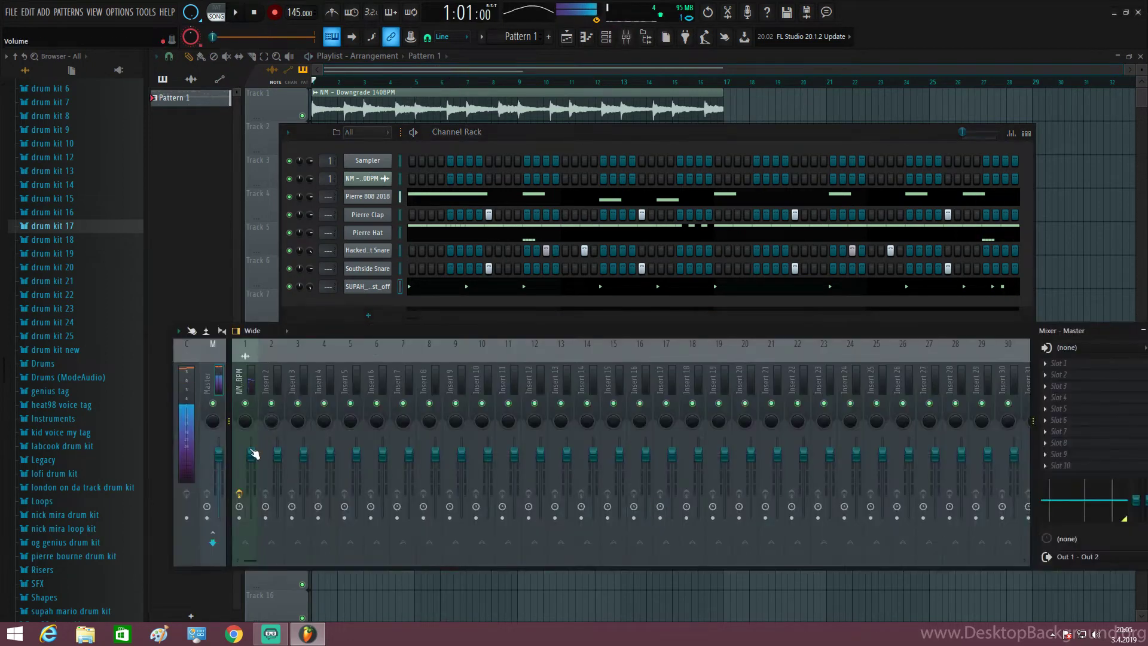
pyautogui.moveTo(253, 455); pyautogui.dragTo(254, 445)
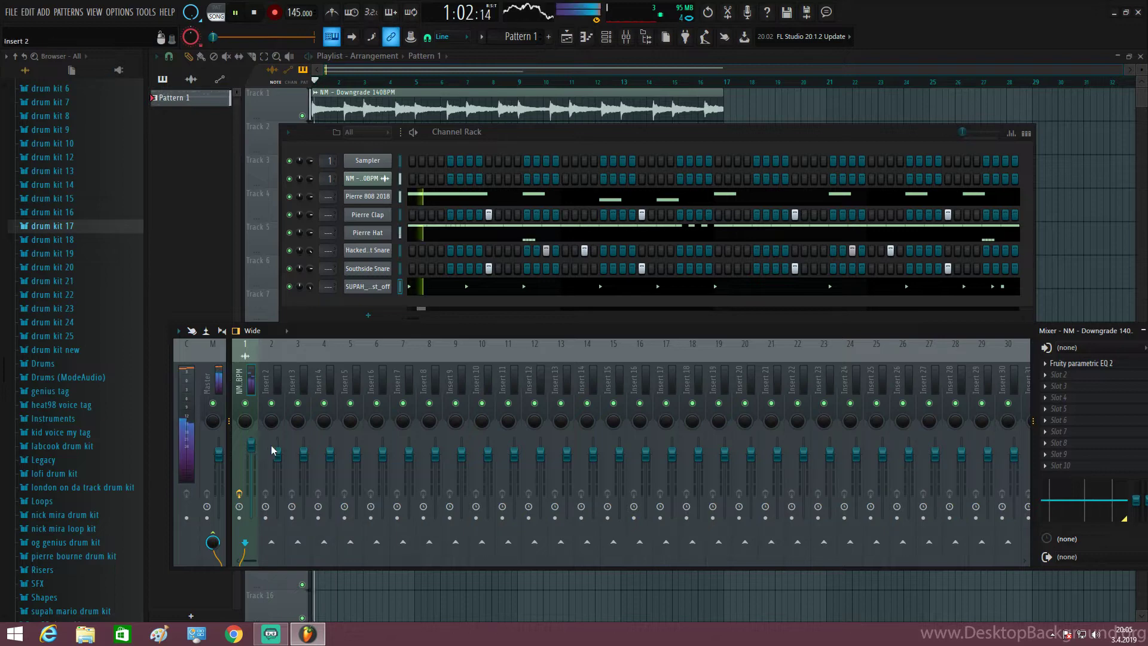
pyautogui.press('space')
# Step: In the loop track's Fruity parametric EQ 2, move the low cut slightly higher and lower the main level to about -10 dB
pyautogui.click(1081, 363)
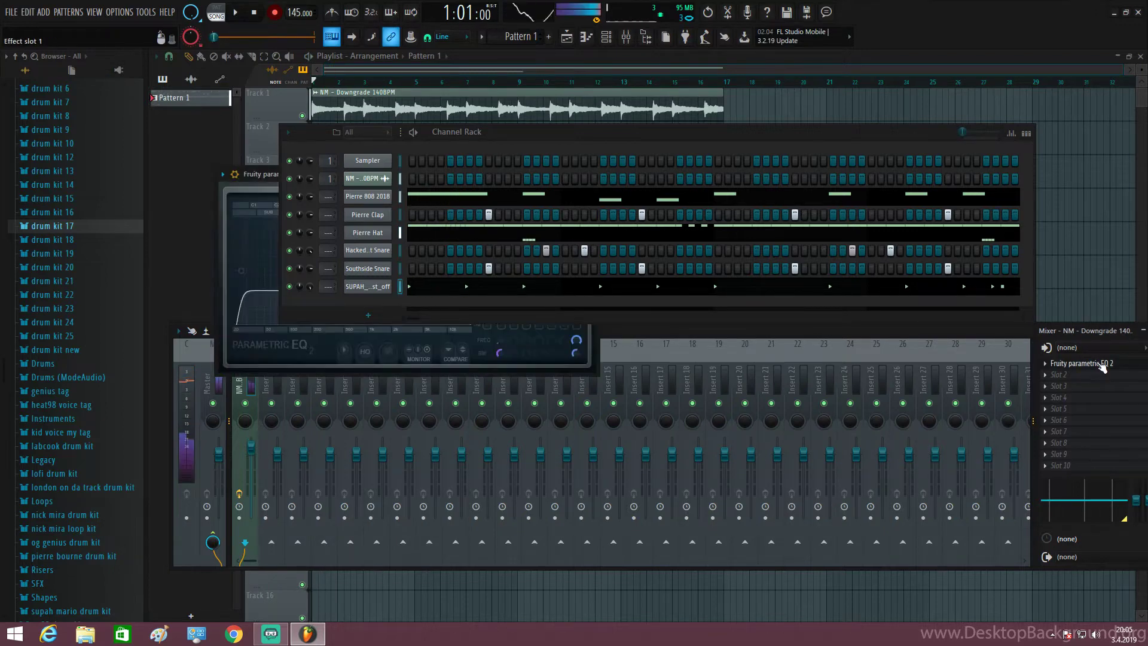
pyautogui.click(606, 38)
pyautogui.press('space')
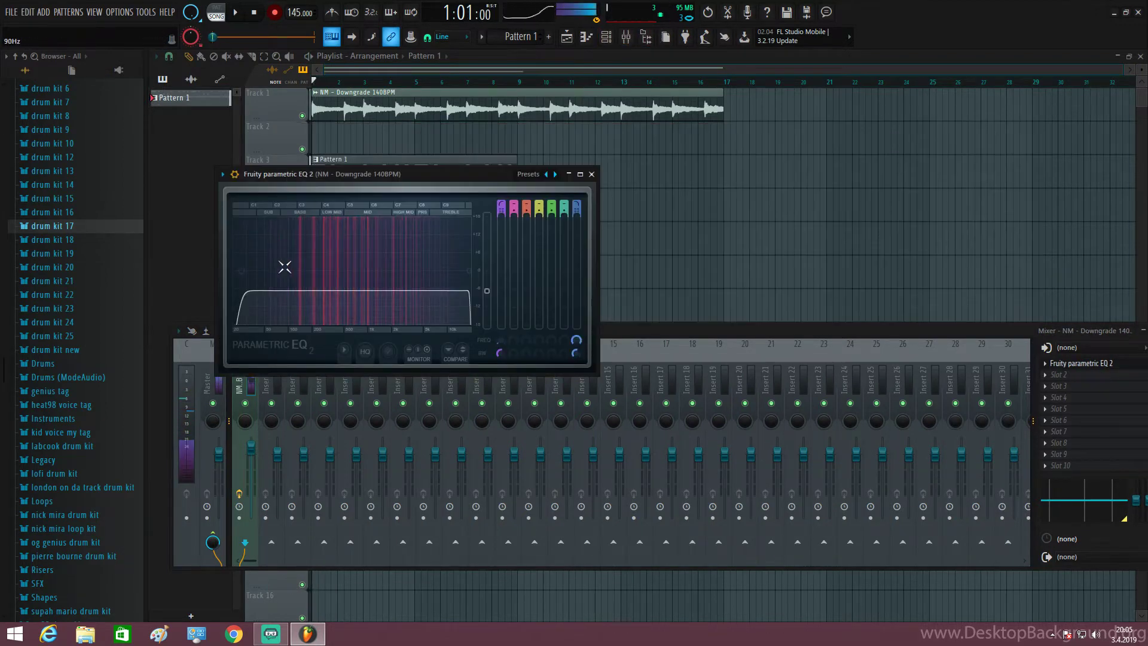
pyautogui.press('space')
pyautogui.moveTo(486, 291); pyautogui.dragTo(487, 296)
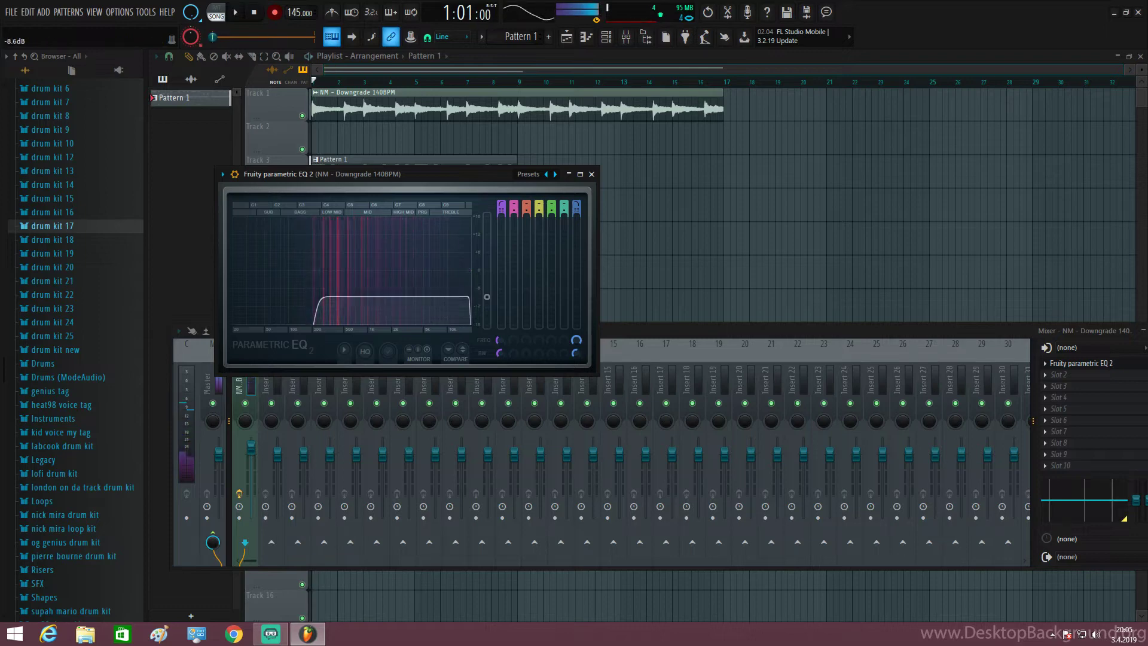
pyautogui.press('space')
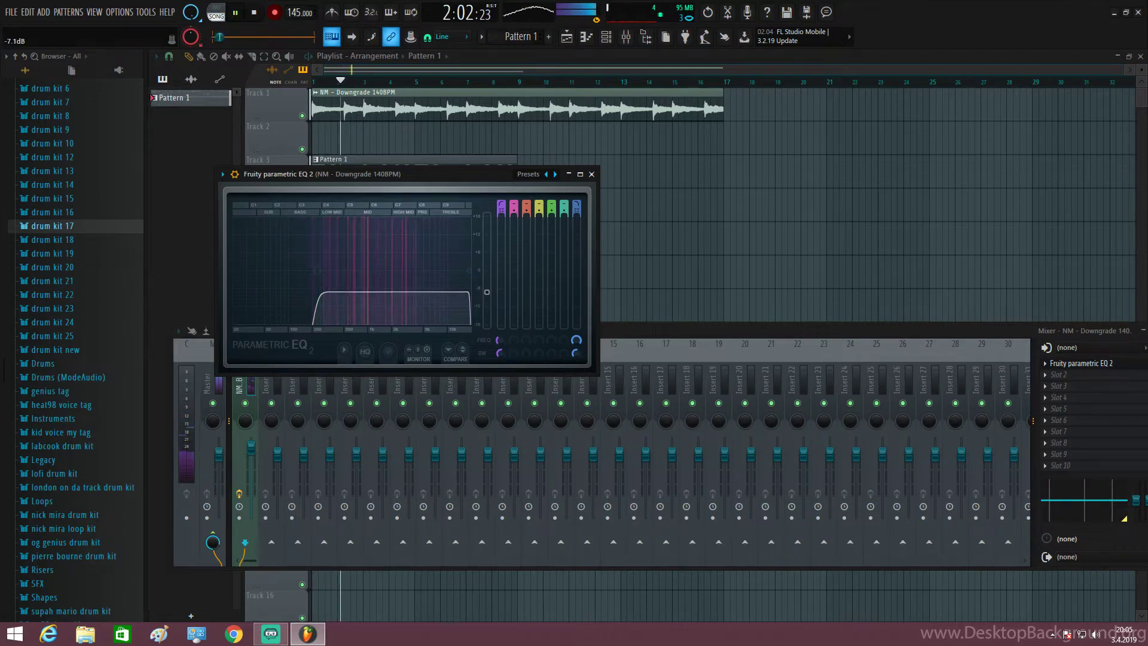
pyautogui.moveTo(317, 271); pyautogui.dragTo(285, 271)
pyautogui.moveTo(486, 292); pyautogui.dragTo(486, 294)
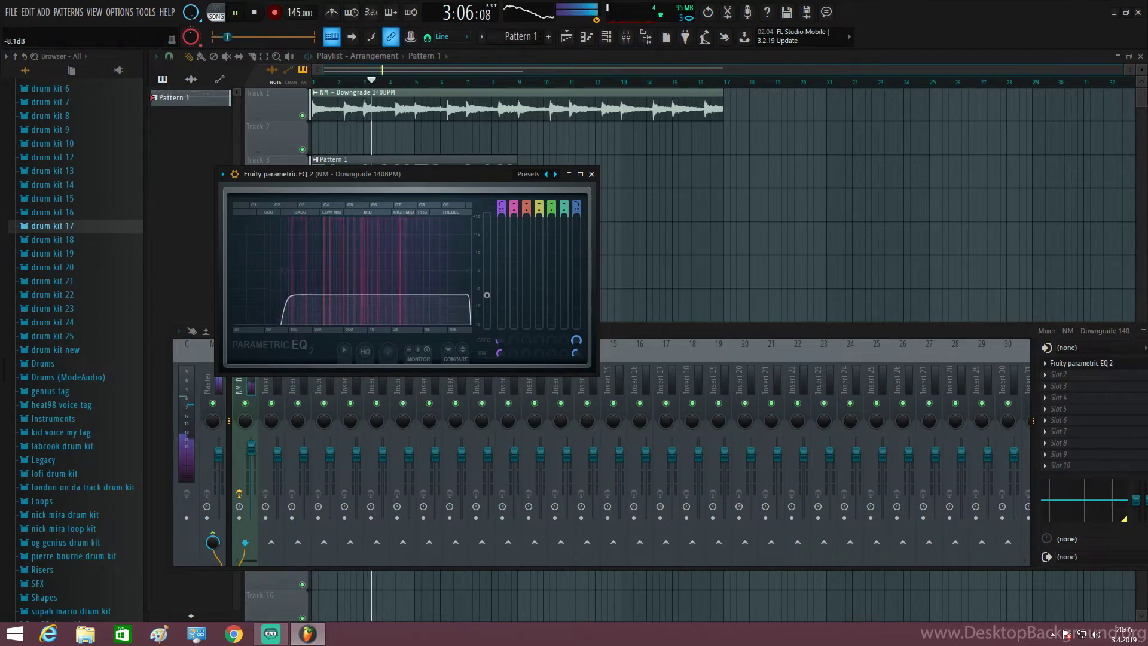
pyautogui.press('space')
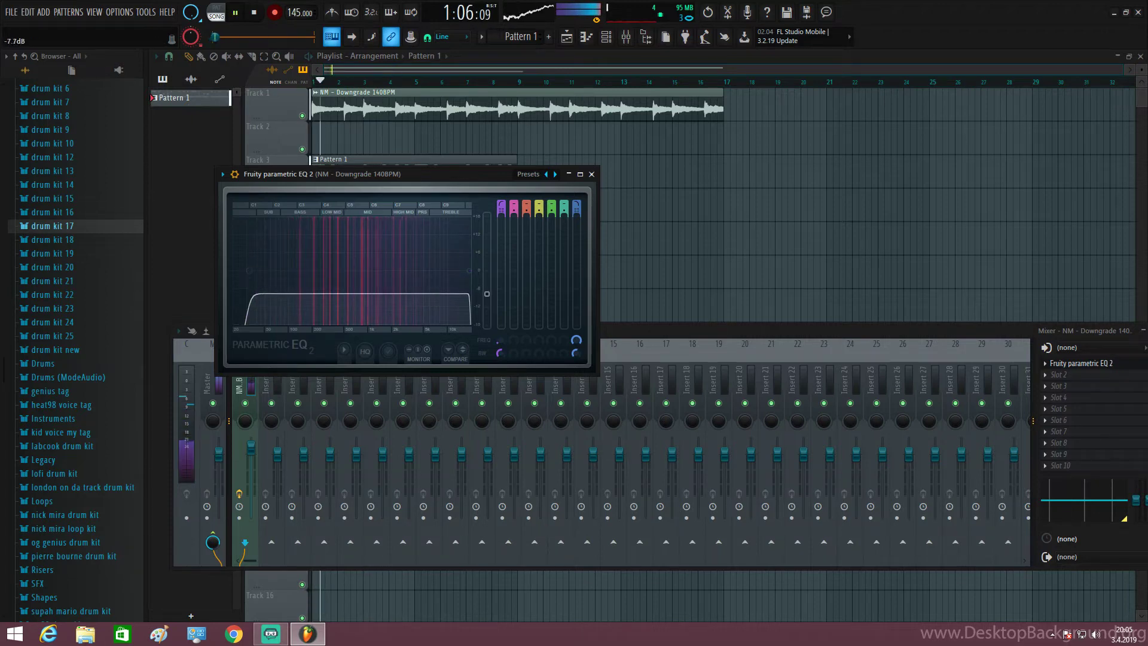
pyautogui.press('space')
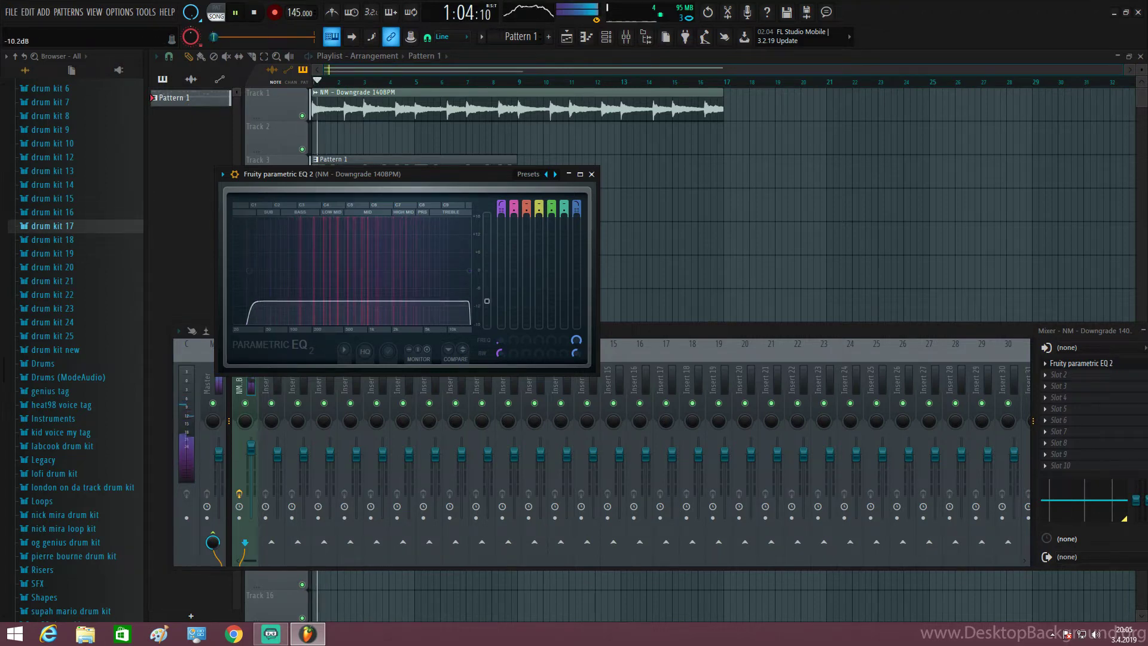
pyautogui.click(591, 174)
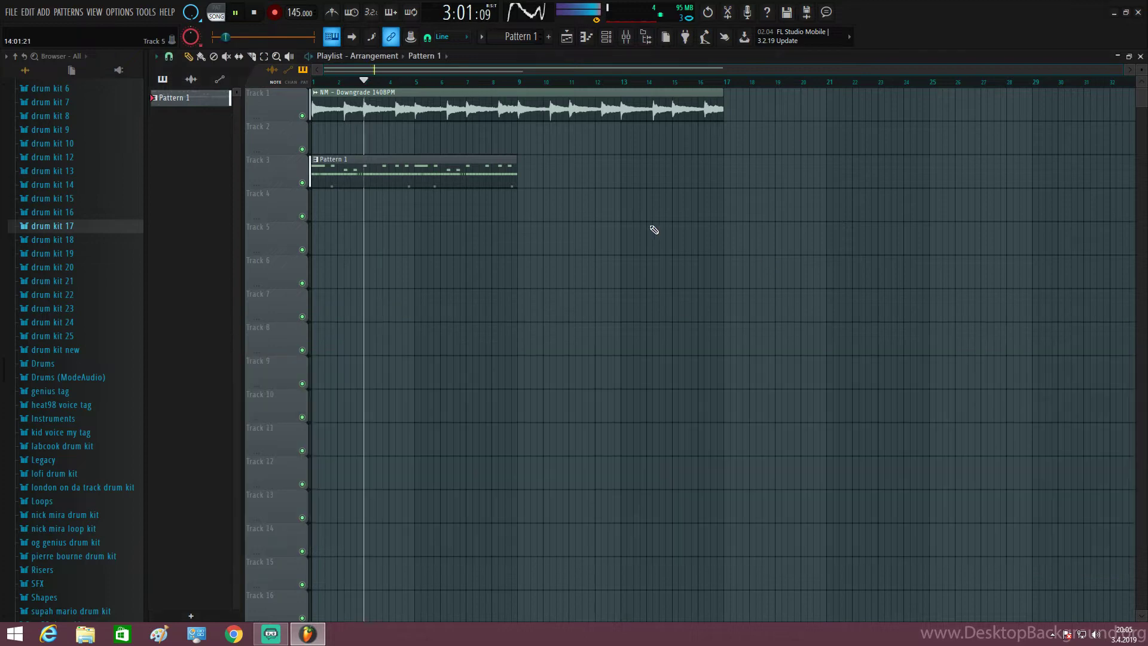
# Step: Add a Fruity Limiter in slot 6 of the loop's mixer track, with release and sustain turned fully down and gain raised slightly
pyautogui.press('F9')
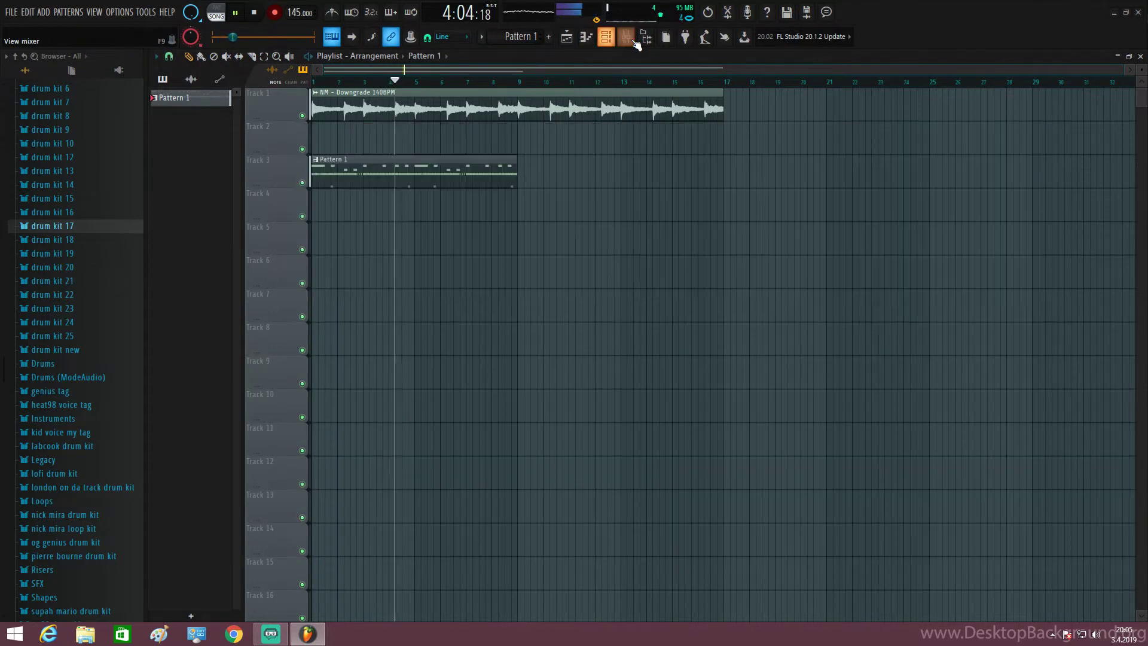
pyautogui.press('space')
pyautogui.press('F9')
pyautogui.click(1055, 420)
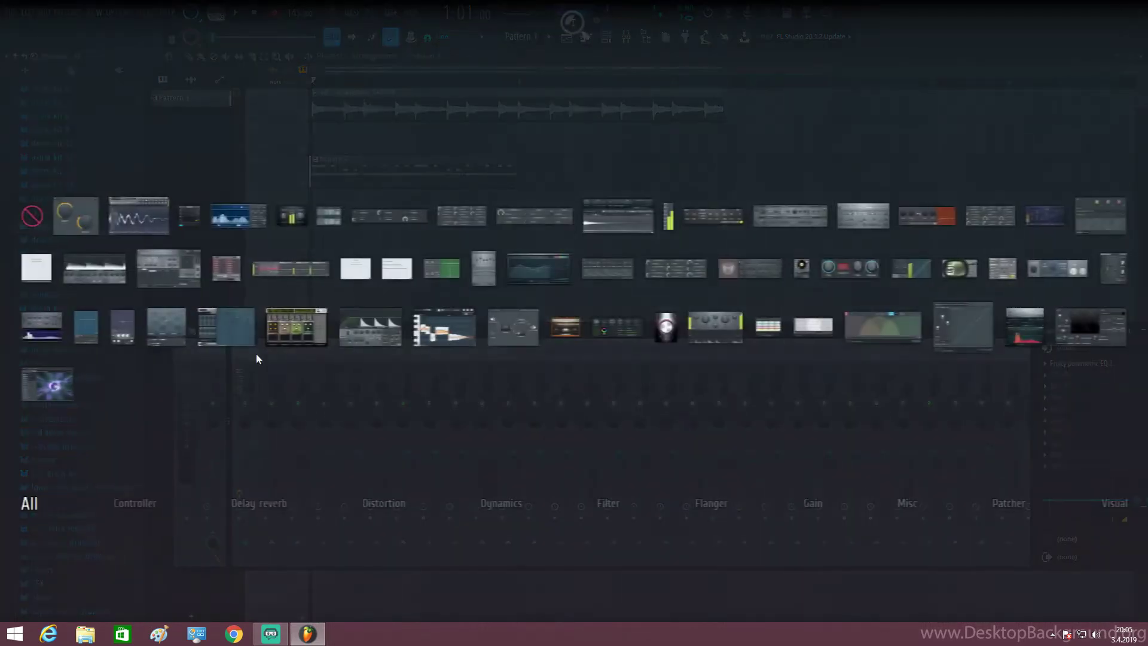
pyautogui.click(94, 264)
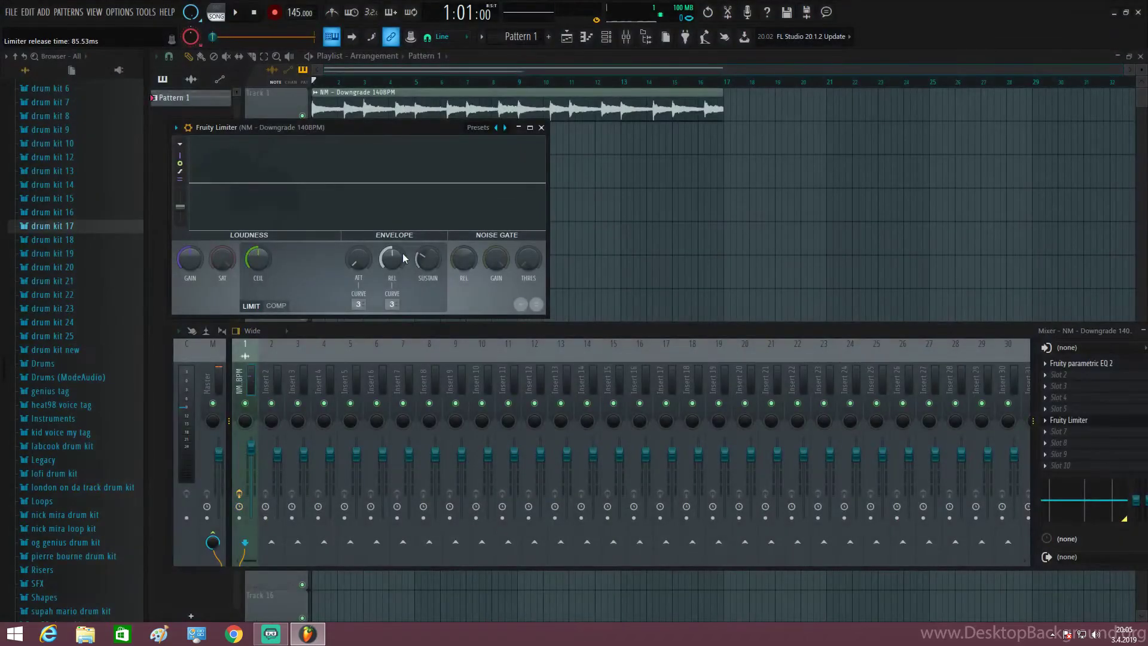
pyautogui.press('space')
pyautogui.moveTo(190, 258); pyautogui.dragTo(190, 245)
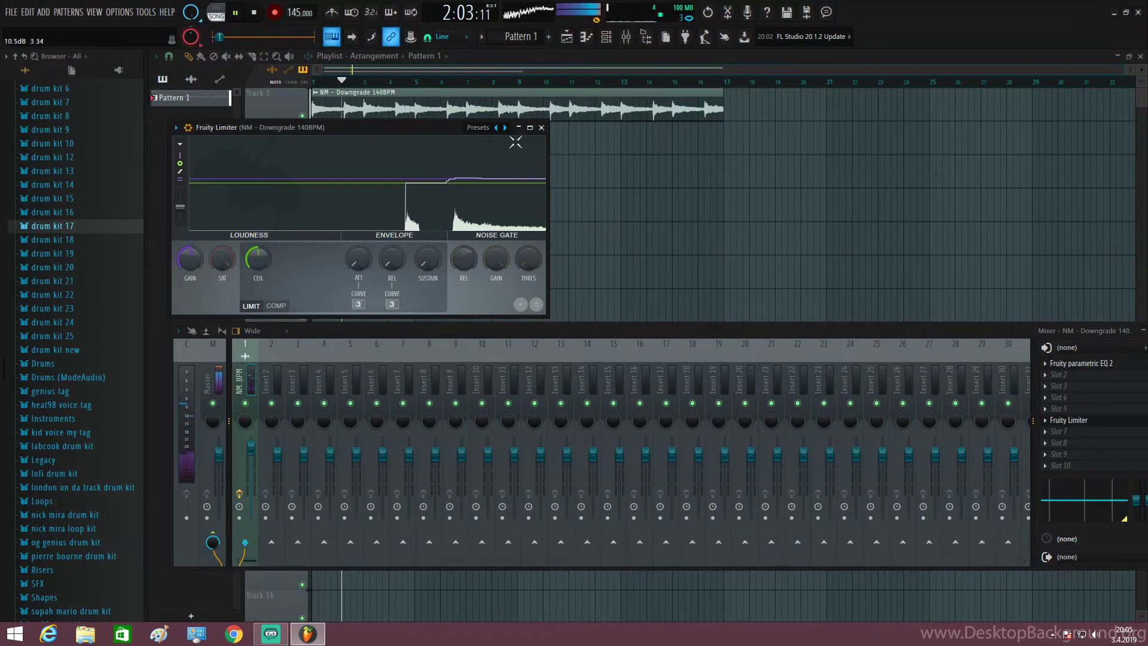
pyautogui.click(541, 127)
# Step: Stop playback and route the Pierre 808 2018 and SUPAH_MARIO kick channels to mixer tracks 6 and 7
pyautogui.press('F9')
pyautogui.click(625, 40)
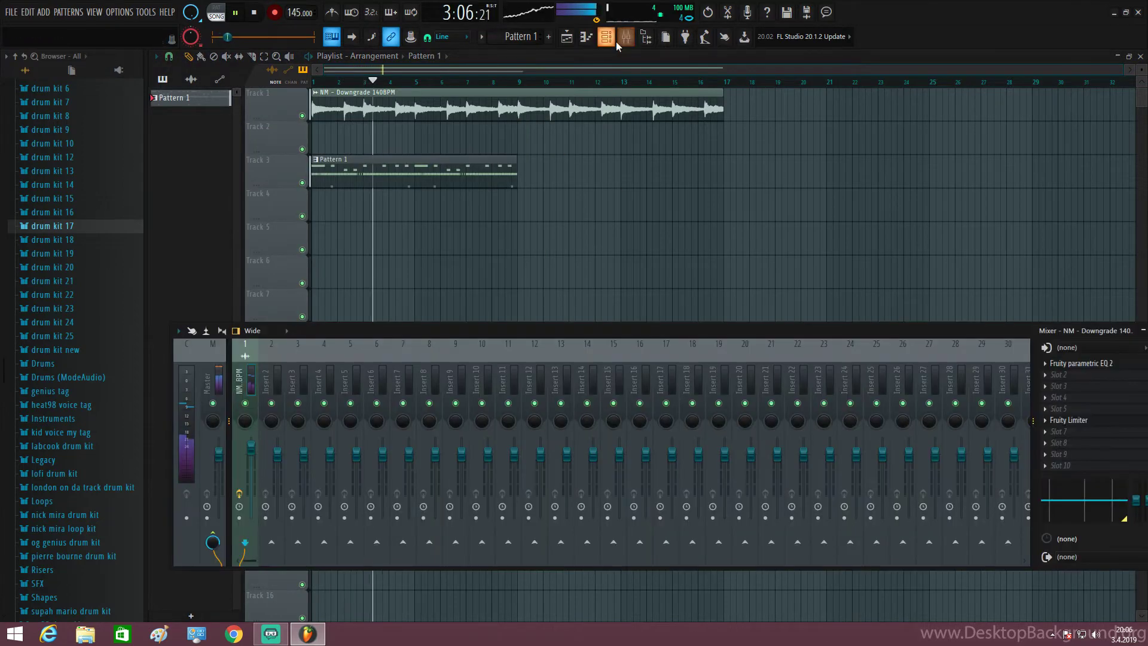
pyautogui.click(619, 41)
pyautogui.click(616, 41)
pyautogui.press('space')
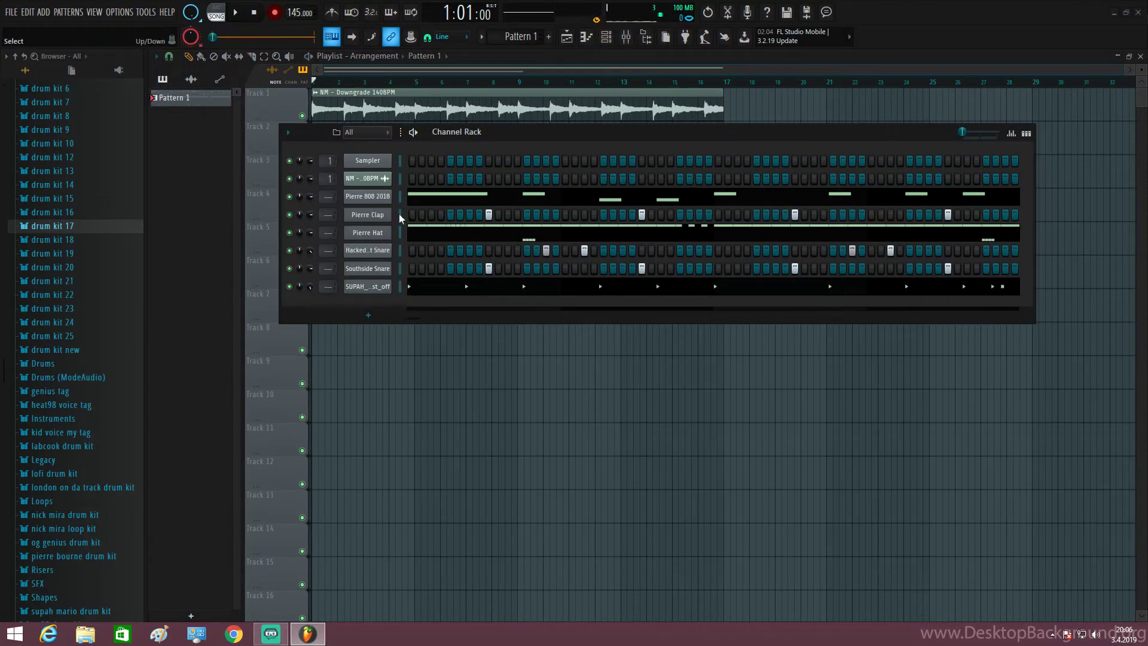
pyautogui.click(400, 197)
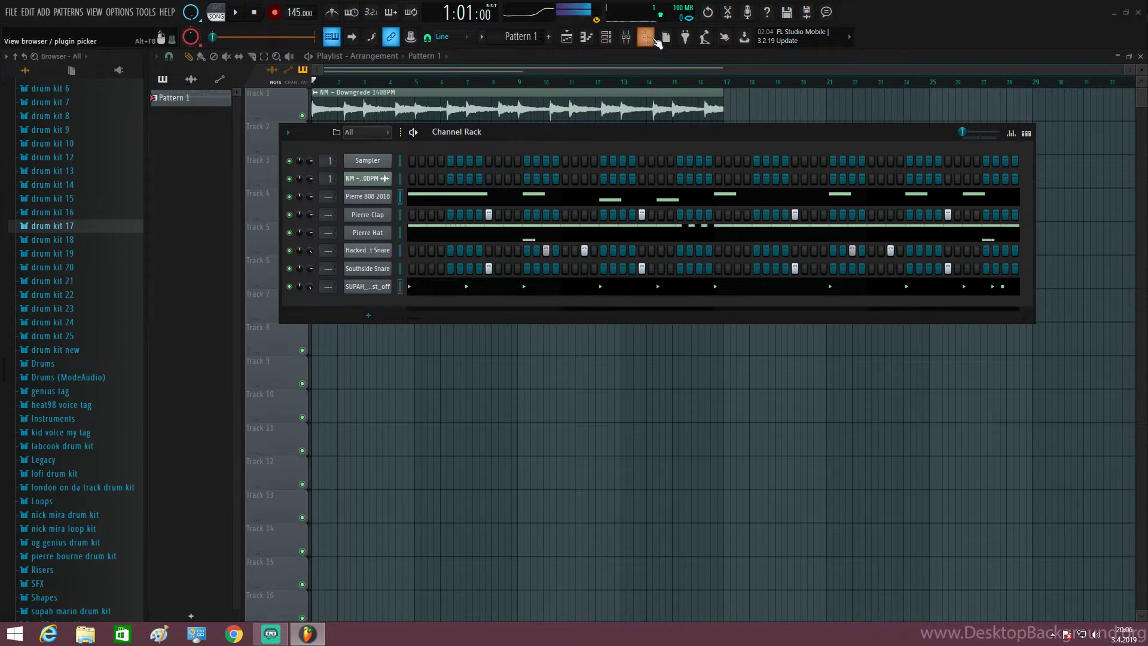
pyautogui.click(626, 39)
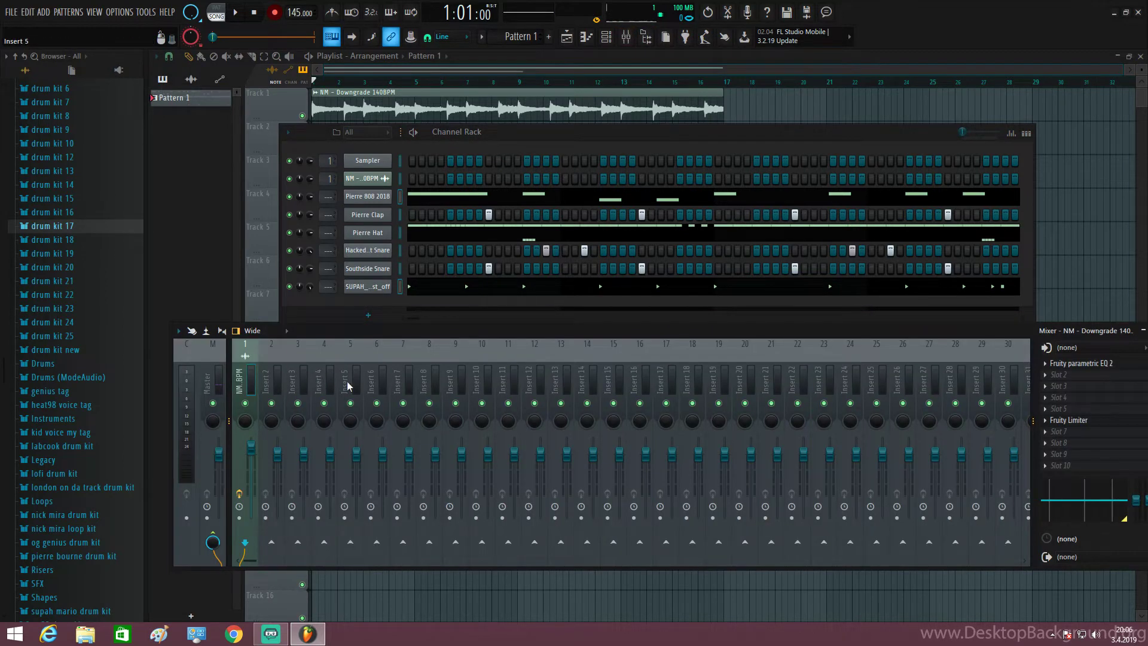
pyautogui.rightClick(378, 376)
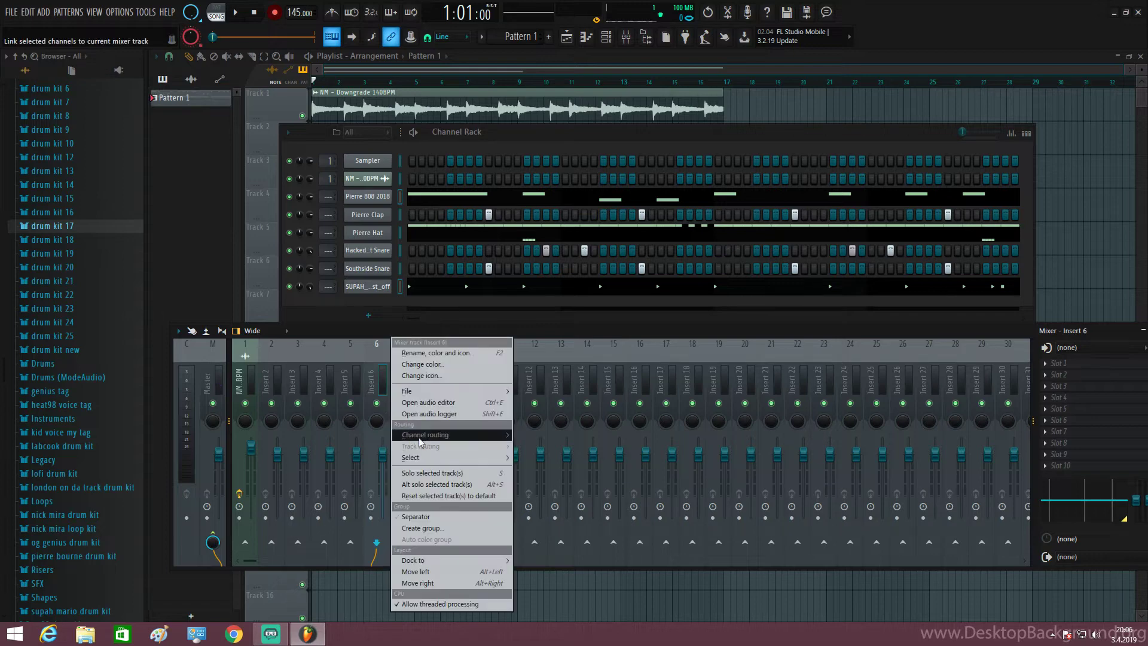
pyautogui.moveTo(421, 437)
pyautogui.click(573, 436)
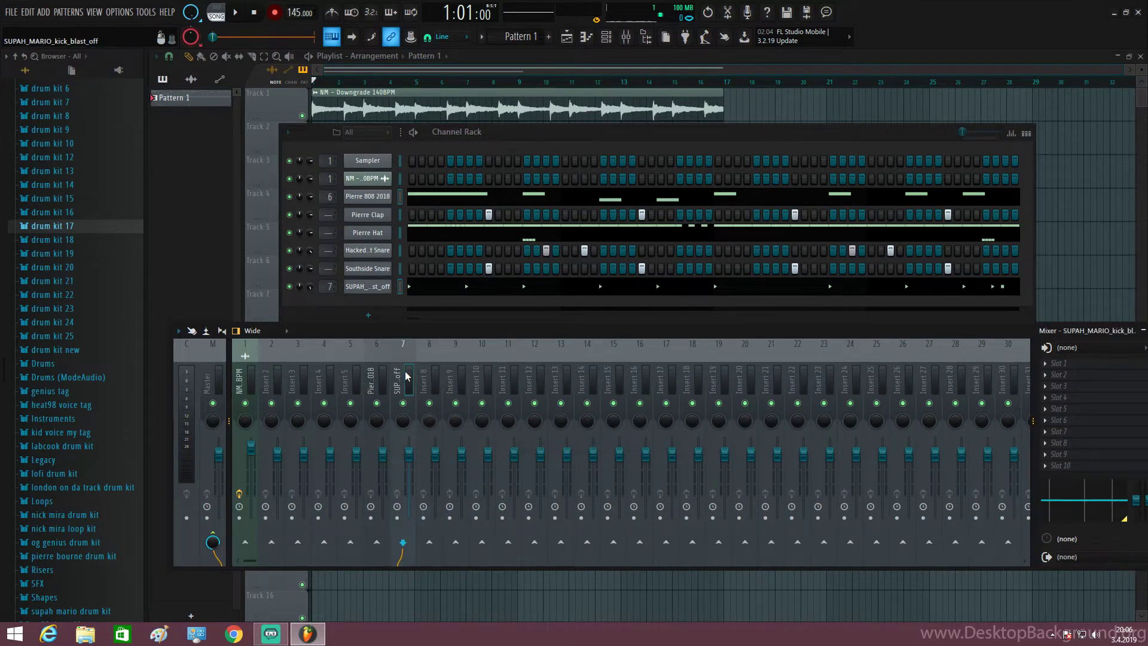
# Step: Add a Fruity soft clipper in slot 1 of the kick's mixer track and raise its fader to about 108% (1.8 dB)
pyautogui.click(1055, 362)
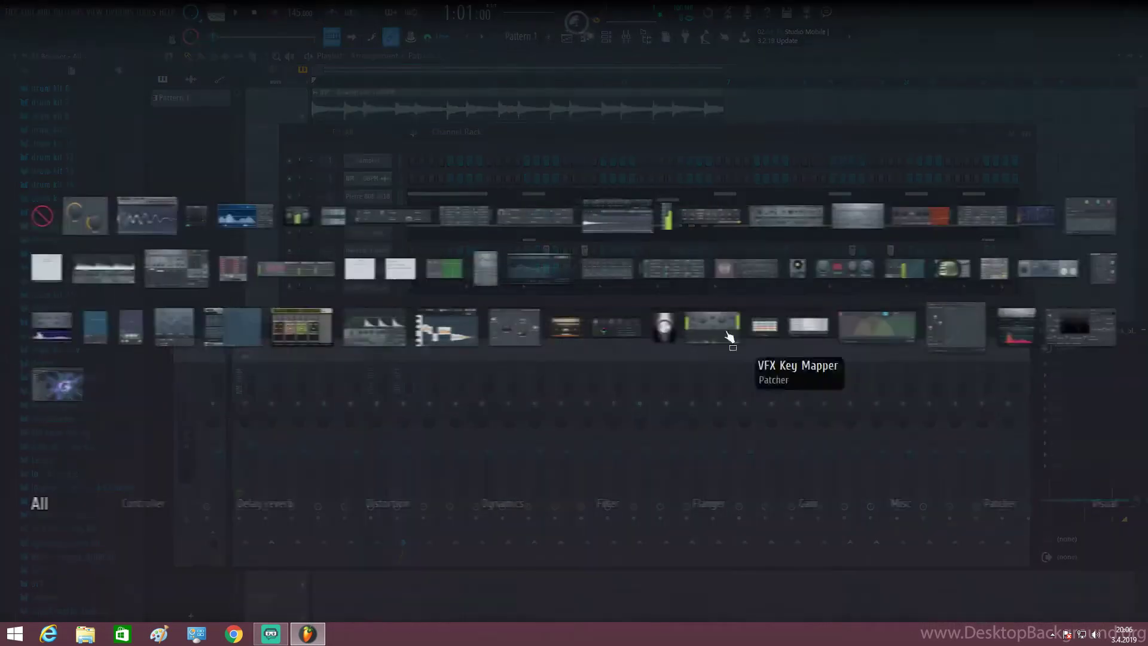
pyautogui.click(922, 258)
pyautogui.click(910, 266)
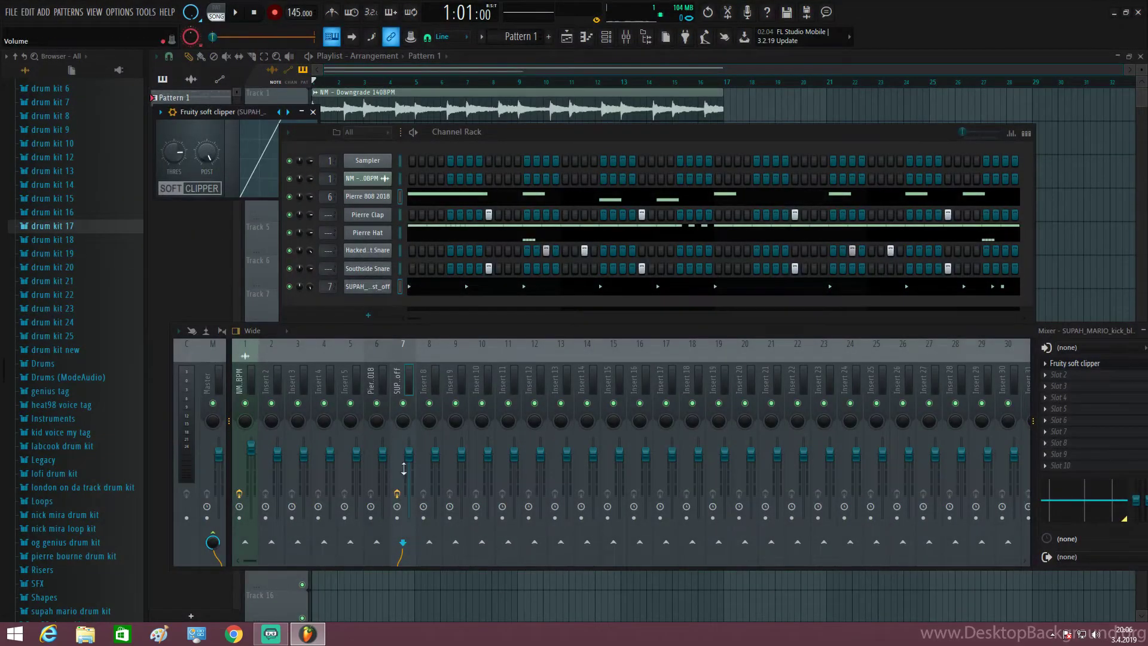
pyautogui.press('space')
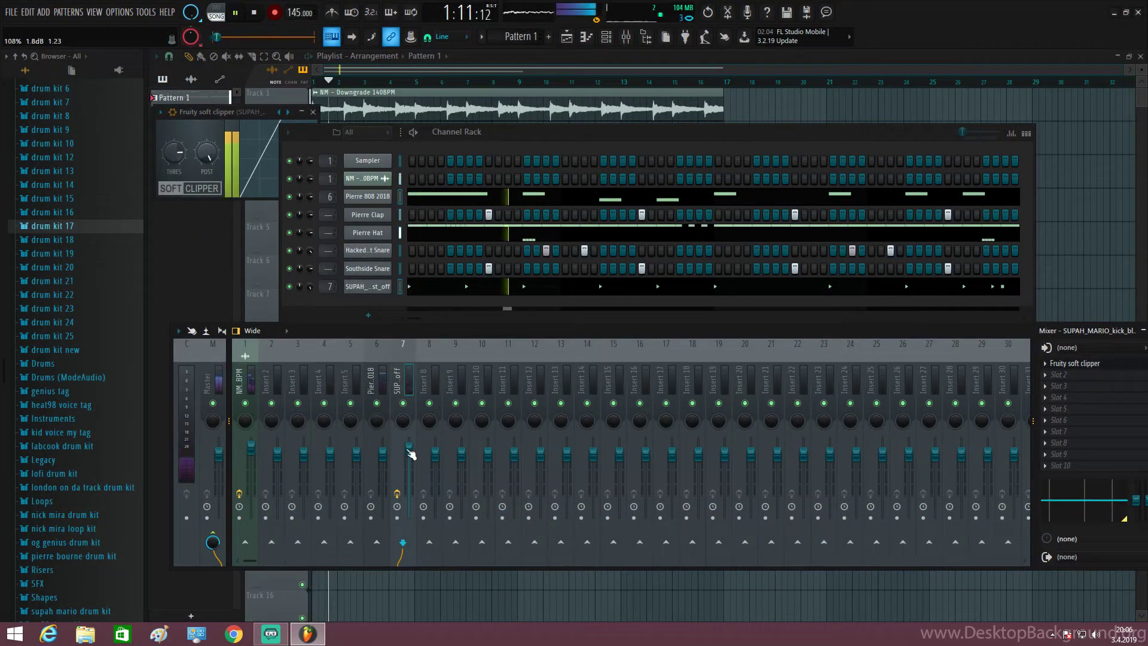
pyautogui.press('space')
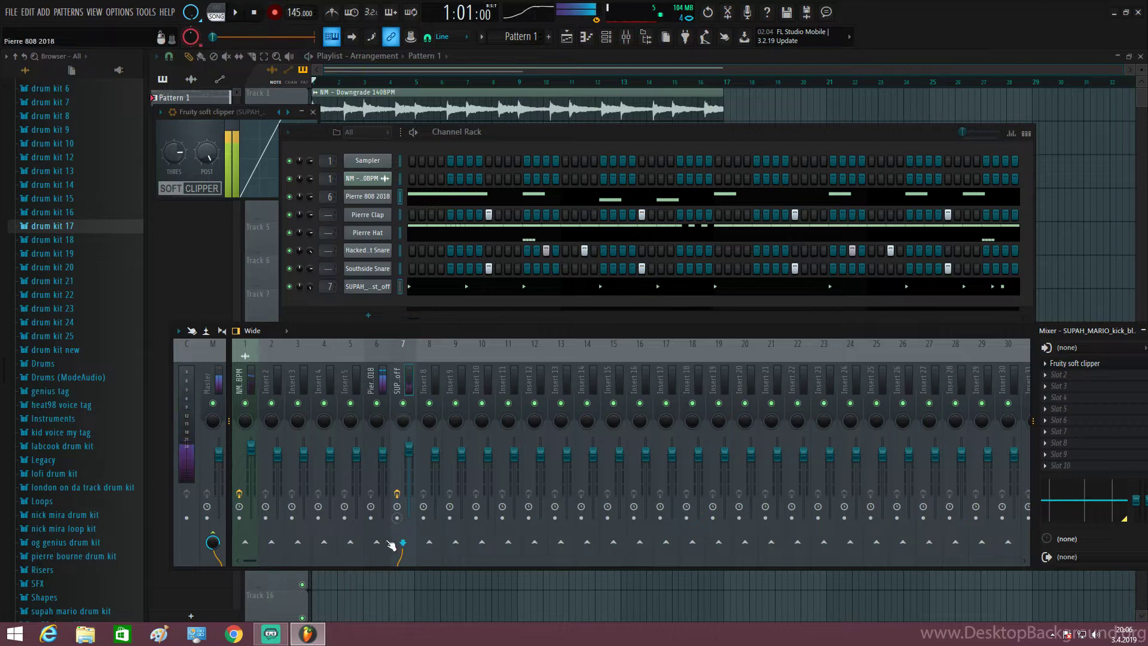
# Step: Sidechain the kick's mixer track 7 to the Pierre 808 track 6 and start playback
pyautogui.rightClick(377, 542)
pyautogui.click(401, 557)
pyautogui.press('space')
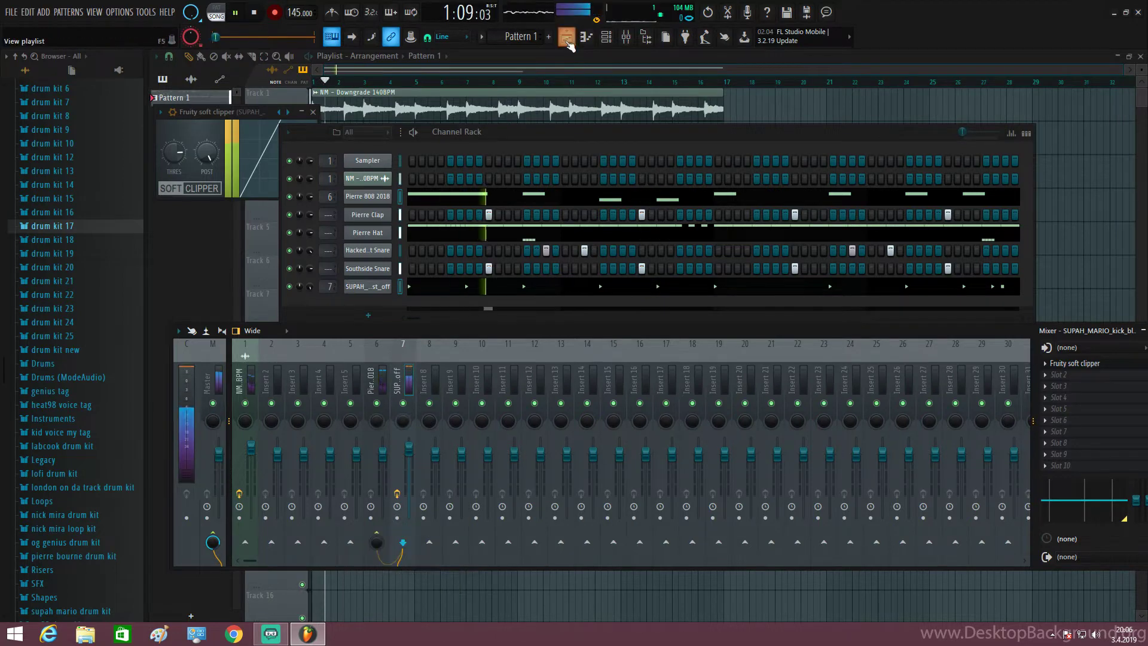
# Step: Open the notes of the Pierre 808 2018 channel in the piano roll
pyautogui.press('F9')
pyautogui.click(606, 37)
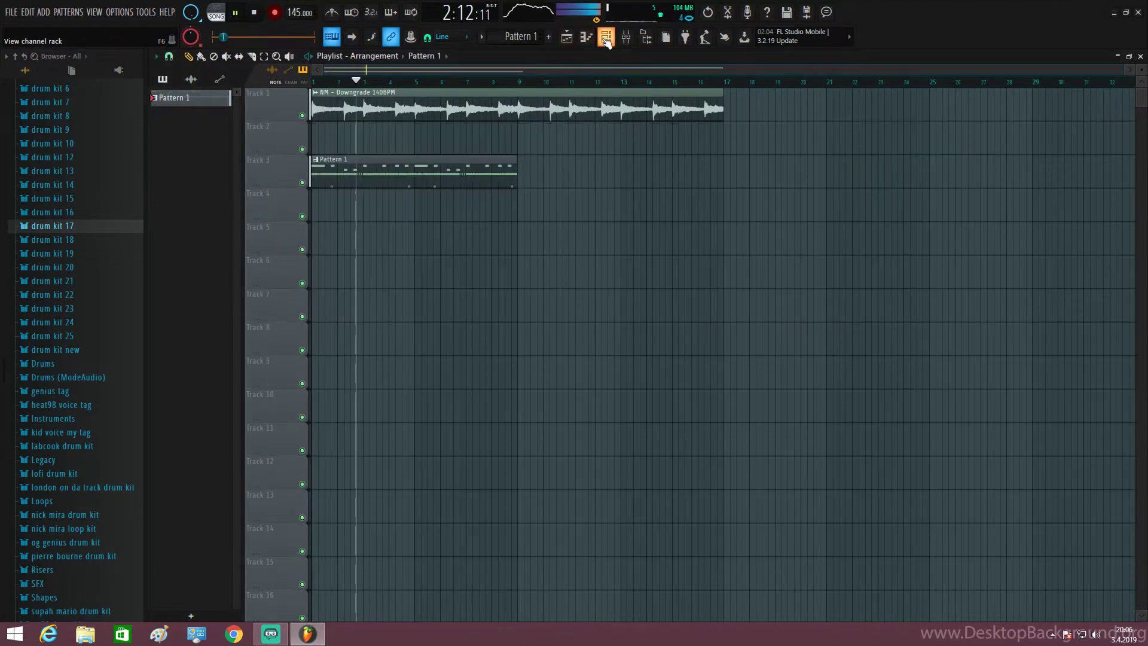
pyautogui.click(607, 40)
pyautogui.rightClick(394, 198)
pyautogui.click(412, 208)
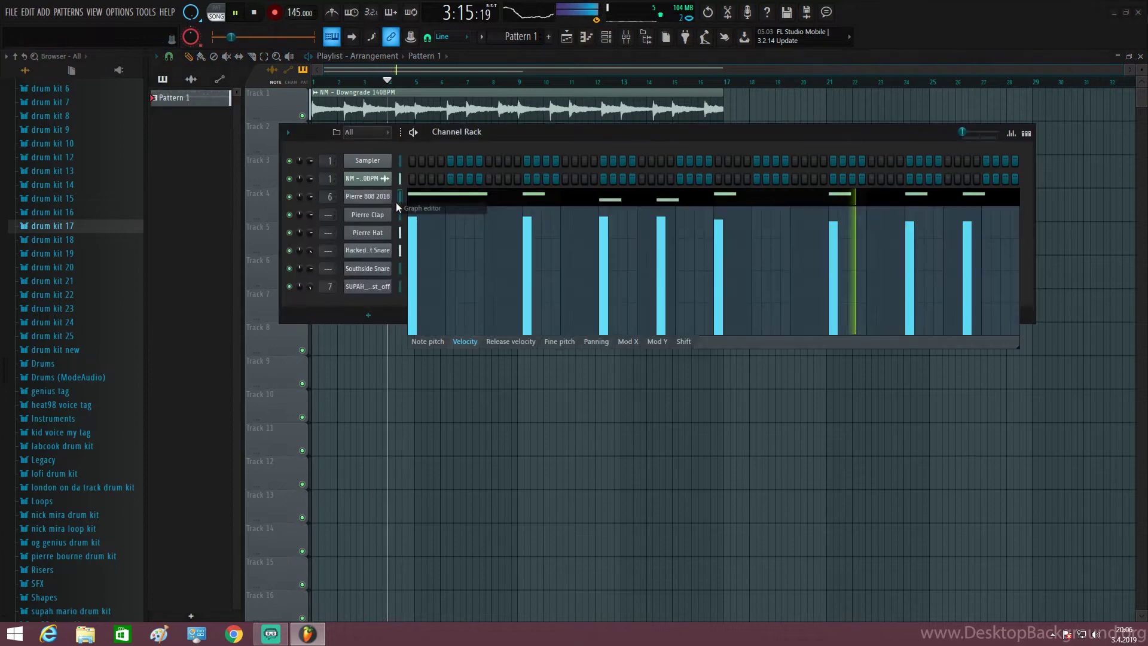
pyautogui.rightClick(394, 197)
pyautogui.click(398, 197)
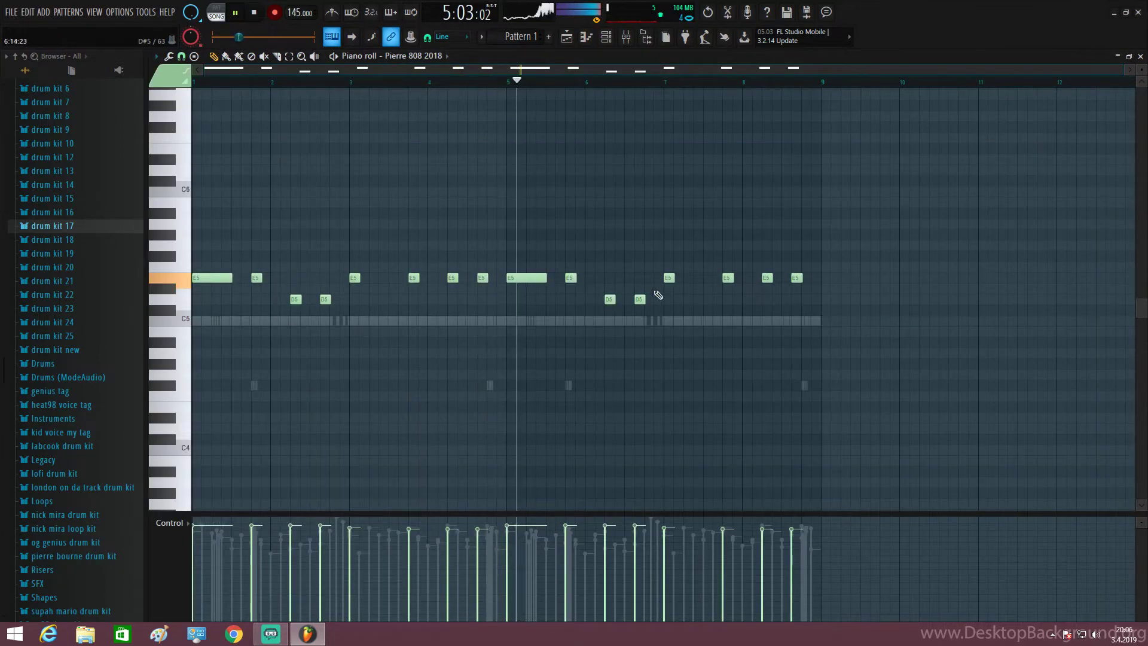
# Step: Raise the two 808 notes in bar 7 to F#5 and play from bar 5
pyautogui.scroll(3, 699, 303)
pyautogui.scroll(-3, 639, 314)
pyautogui.scroll(3, 698, 298)
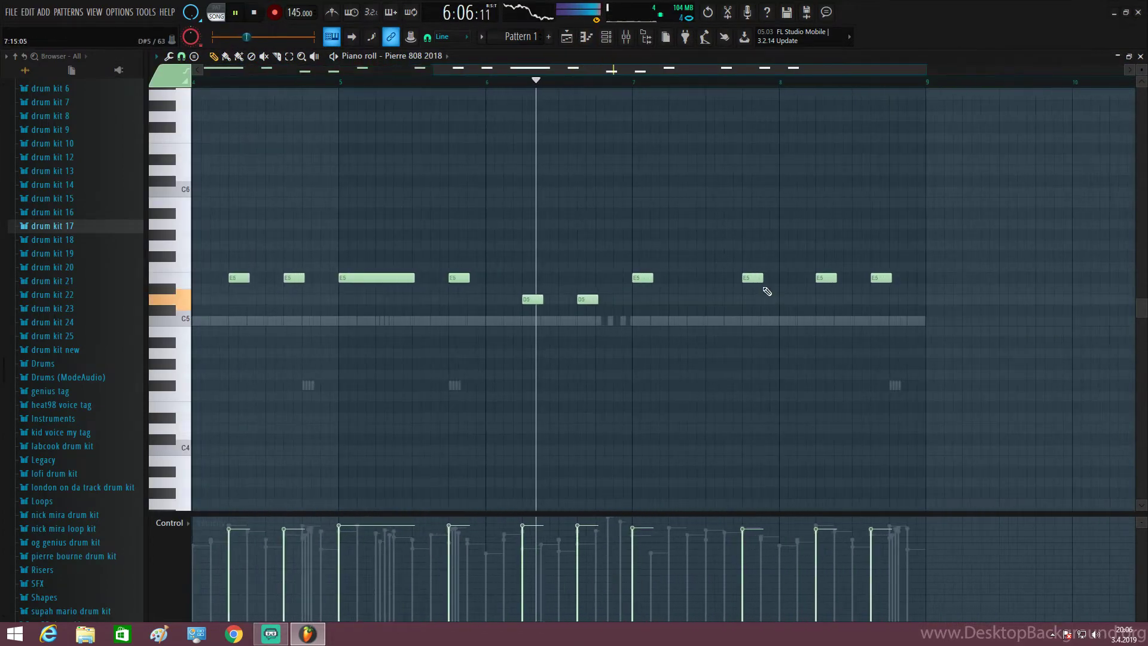
pyautogui.moveTo(643, 278); pyautogui.dragTo(643, 256)
pyautogui.moveTo(752, 278); pyautogui.dragTo(752, 256)
pyautogui.keyDown('ctrl'); pyautogui.scroll(-1, 825, 295); pyautogui.keyUp('ctrl')
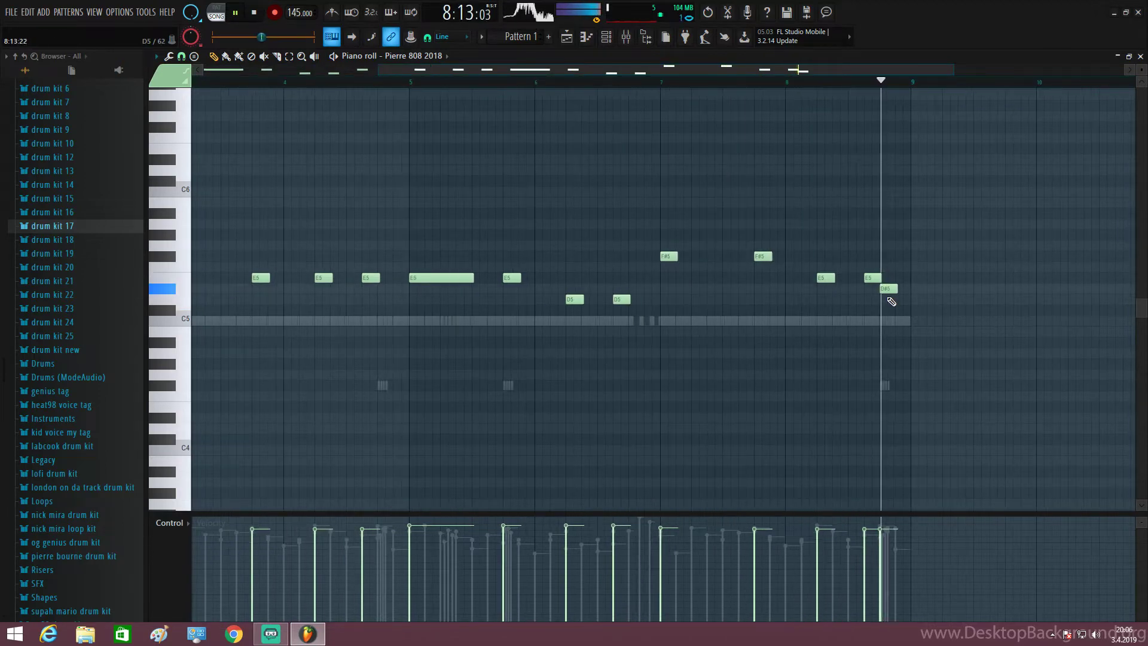
pyautogui.scroll(-3, 893, 310)
pyautogui.press('space')
pyautogui.click(528, 84)
pyautogui.press('space')
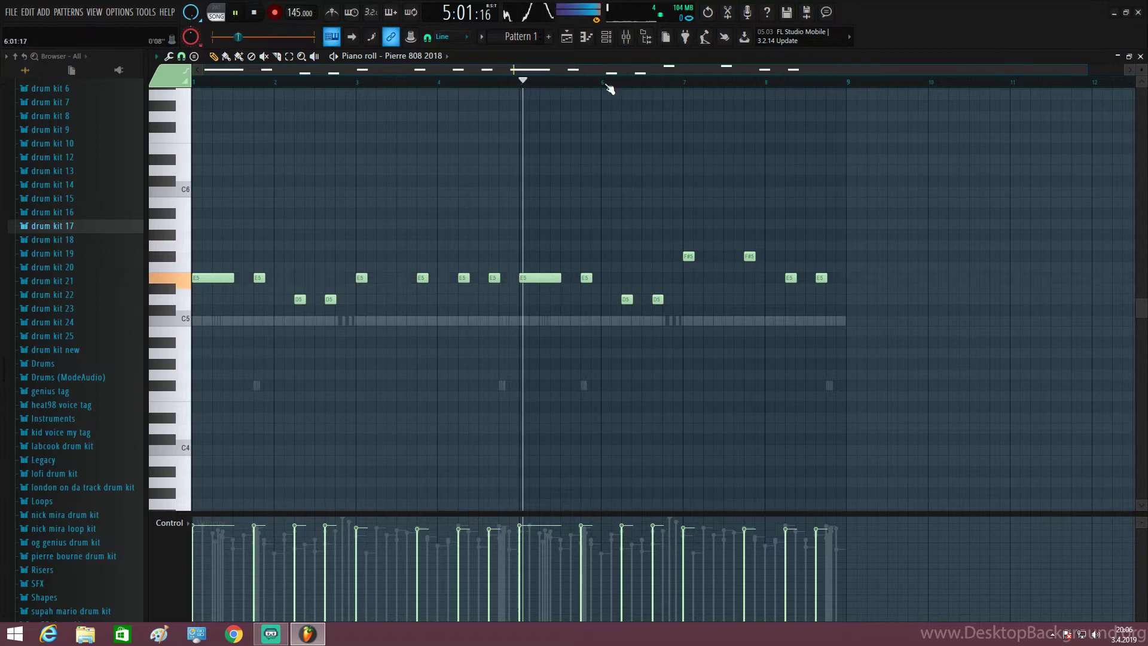
# Step: Set the volume of the NM - Downgrade loop channel to about 65% and return to the 808 notes
pyautogui.scroll(4, 608, 84)
pyautogui.click(607, 38)
pyautogui.moveTo(306, 179); pyautogui.dragTo(306, 168)
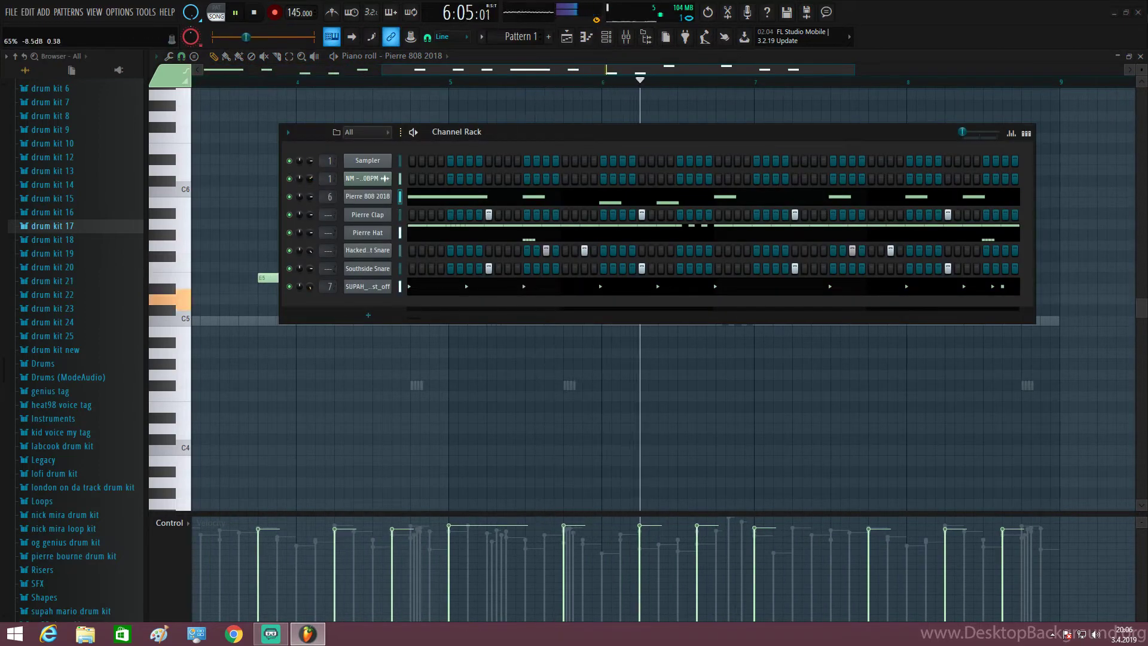
pyautogui.press('F6')
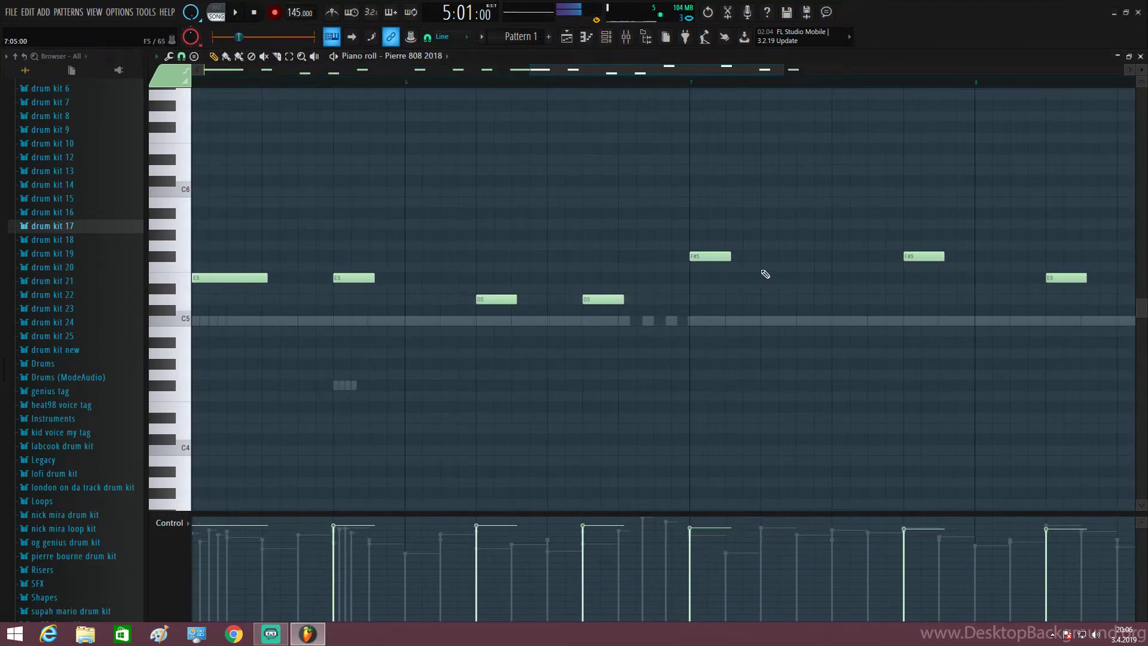
# Step: Lower the two 808 notes in bar 7 by a semitone to F5 and play the pattern
pyautogui.moveTo(710, 255); pyautogui.dragTo(711, 267)
pyautogui.scroll(-3, 889, 296)
pyautogui.moveTo(906, 257); pyautogui.dragTo(906, 269)
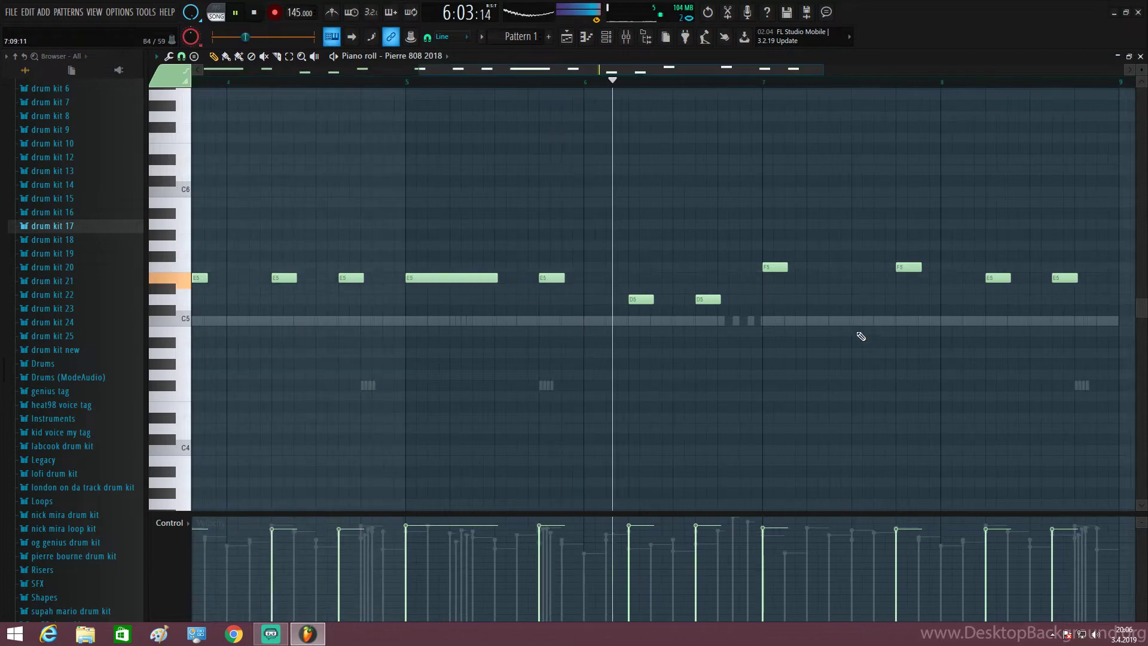
pyautogui.scroll(4, 831, 343)
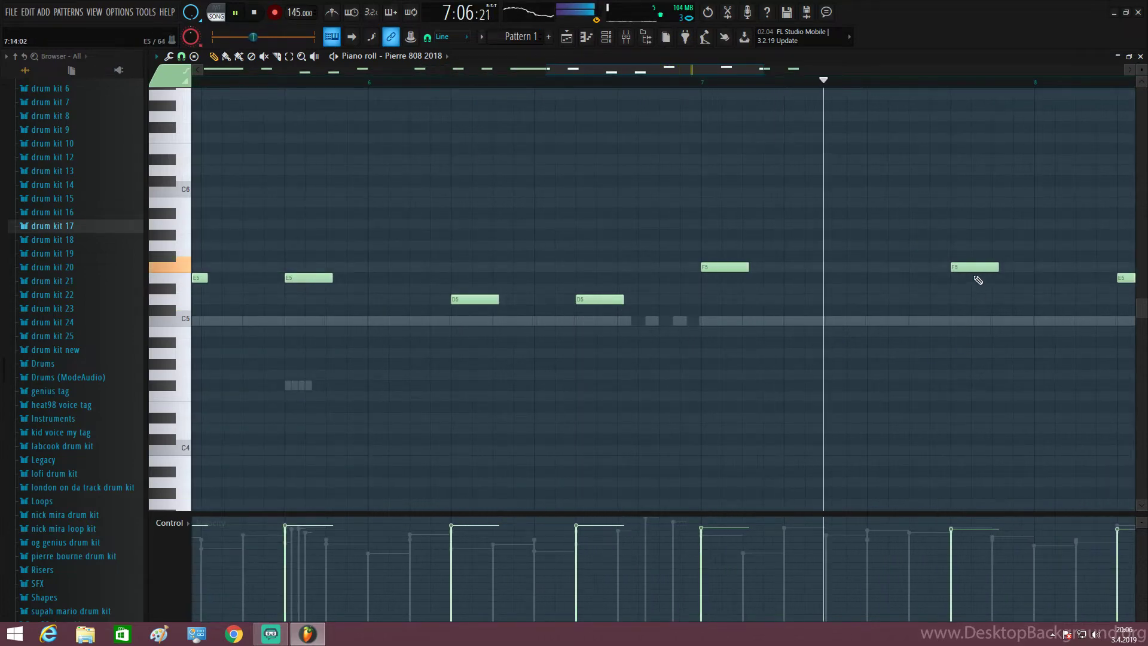
pyautogui.keyDown('ctrl'); pyautogui.scroll(-3, 995, 297); pyautogui.keyUp('ctrl')
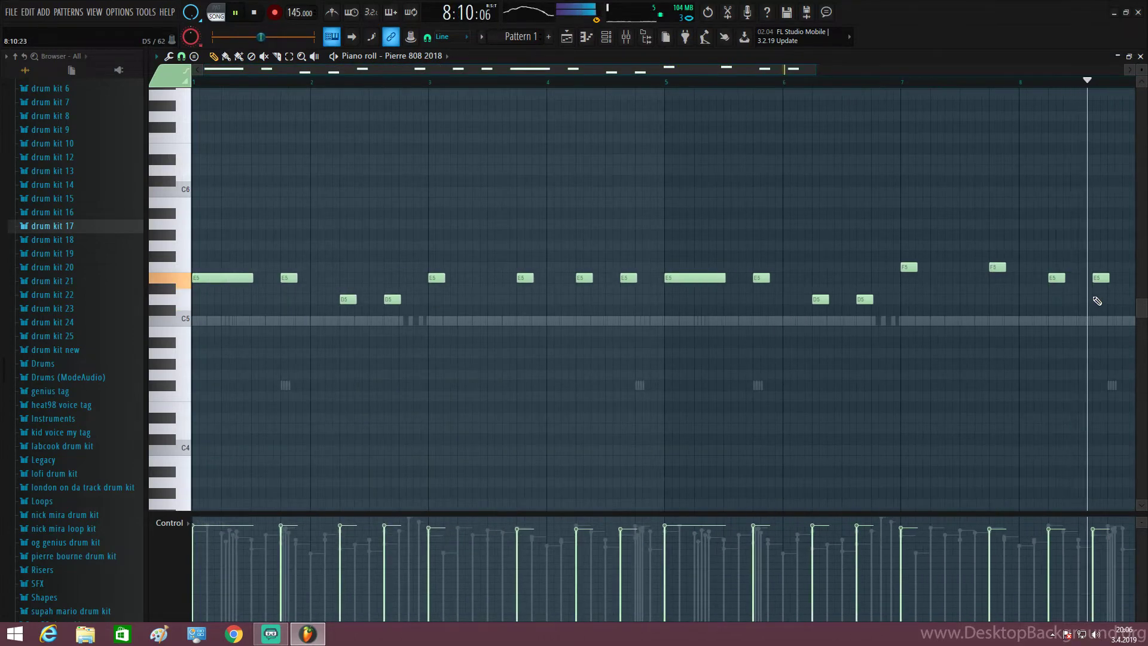
pyautogui.keyDown('ctrl'); pyautogui.scroll(-1, 912, 334); pyautogui.keyUp('ctrl')
# Step: Play the beat from bar 5 with the channel rack shown, return to the playlist and stop playback
pyautogui.click(606, 36)
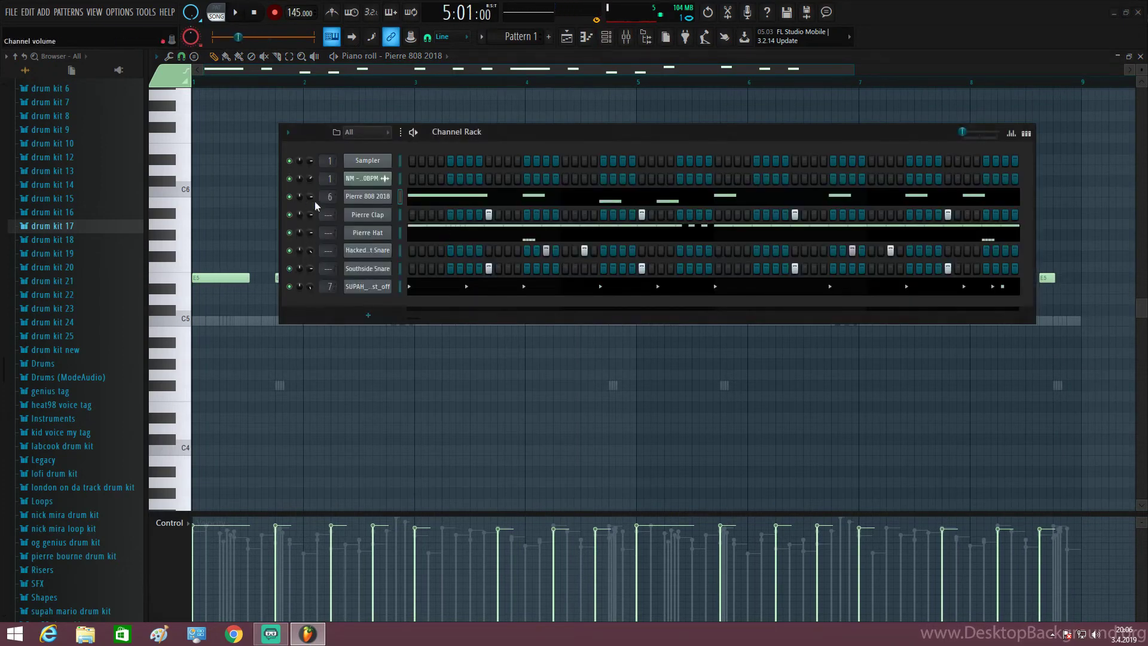
pyautogui.press('space')
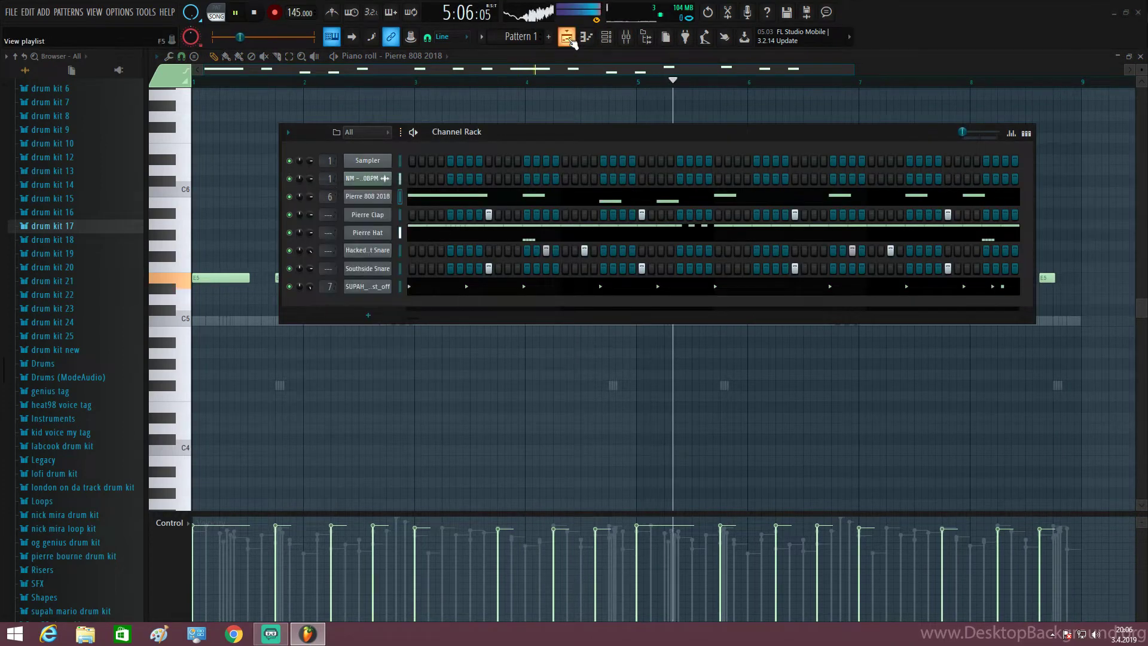
pyautogui.click(586, 37)
pyautogui.press('space')
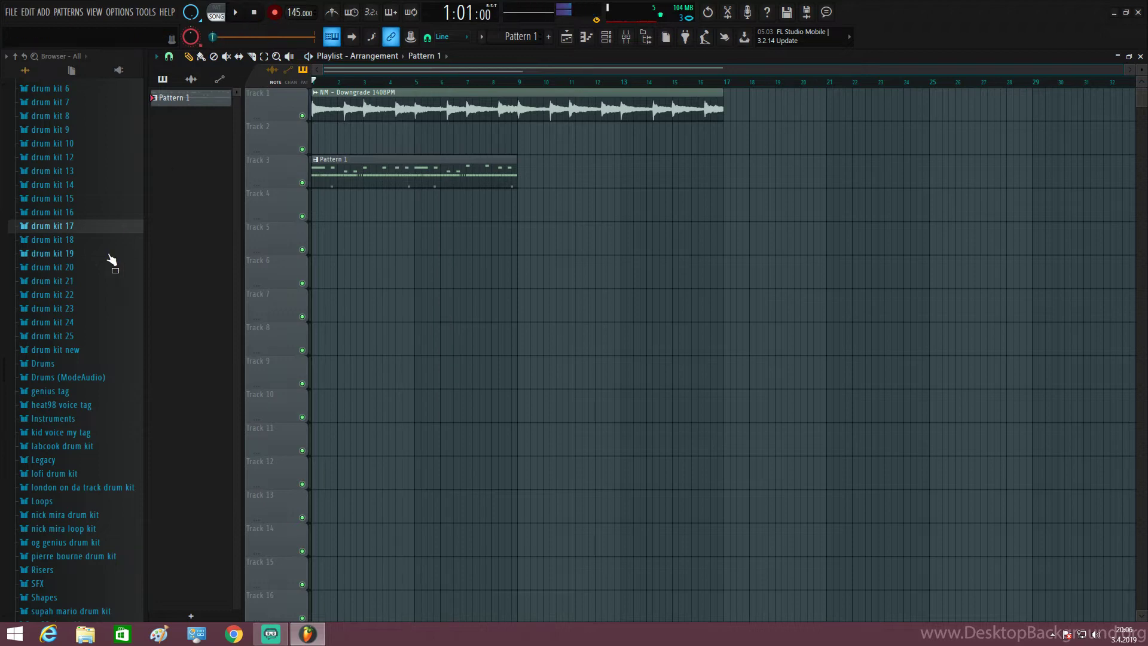
# Step: Load Open Hat [ 808 Mafia ] from the Open Hats folder of drum kit 19 into a new channel and show the channel rack
pyautogui.click(96, 253)
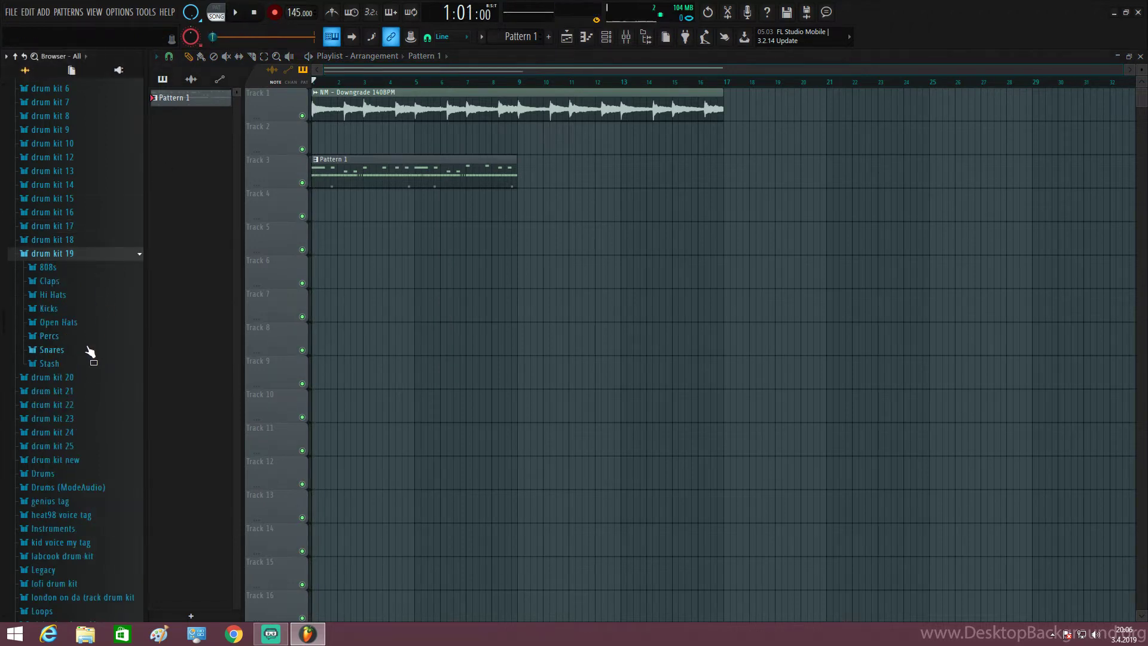
pyautogui.click(87, 323)
pyautogui.rightClick(90, 335)
pyautogui.click(97, 346)
pyautogui.click(605, 37)
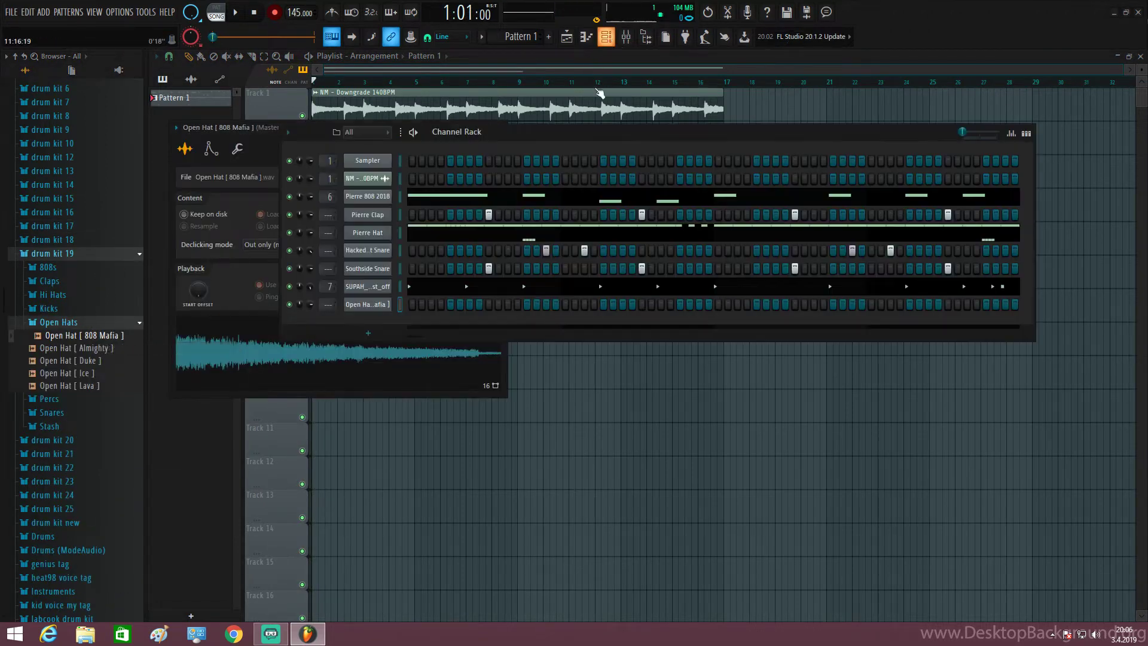
# Step: Place open hat hits on the fifth step of bar 1 and the fifth step of bar 3 while playing the beat
pyautogui.click(452, 304)
pyautogui.press('space')
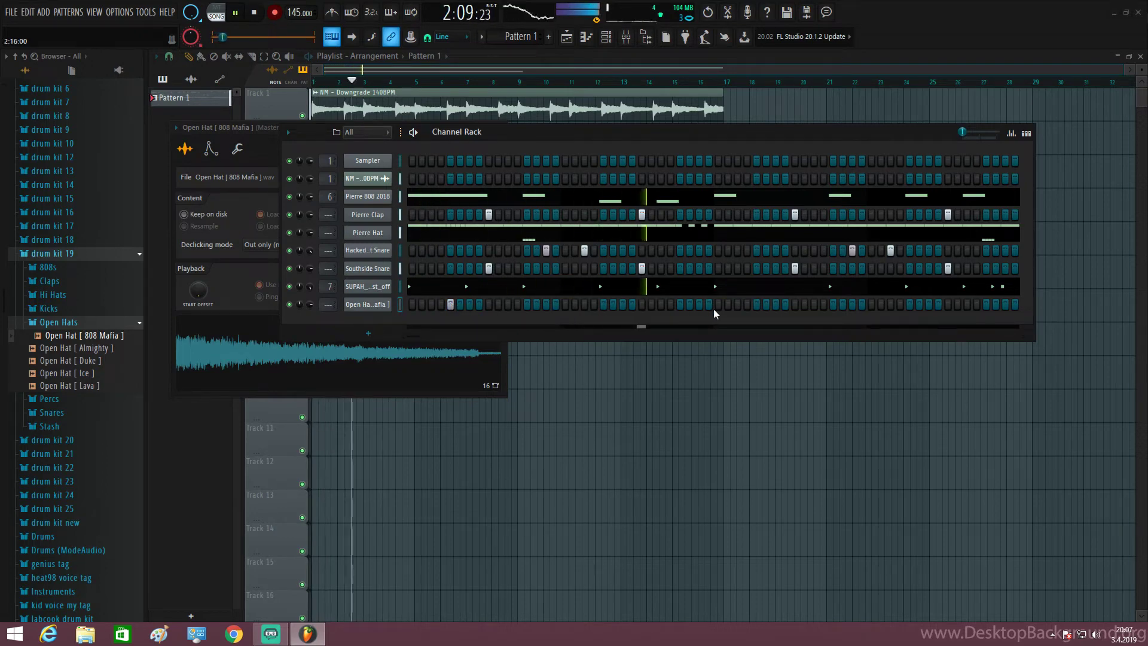
pyautogui.click(757, 304)
# Step: Duplicate the two open hat notes of bars 1 to 4 into bars 5 to 8 in the piano roll
pyautogui.rightClick(388, 303)
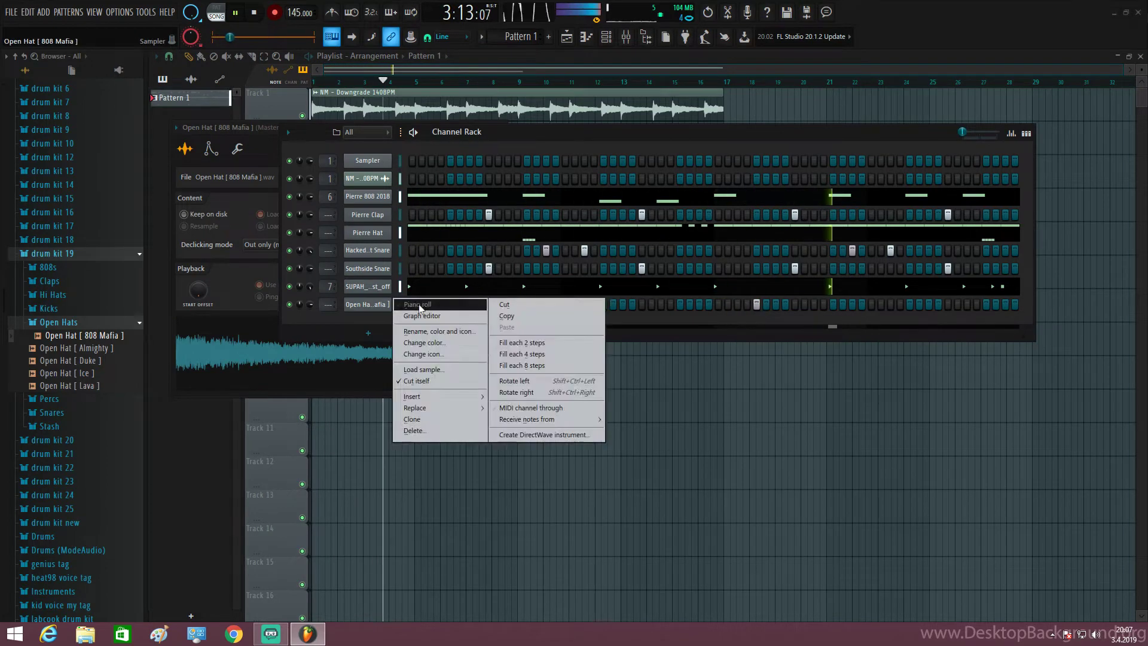
pyautogui.click(420, 306)
pyautogui.click(606, 37)
pyautogui.press('space')
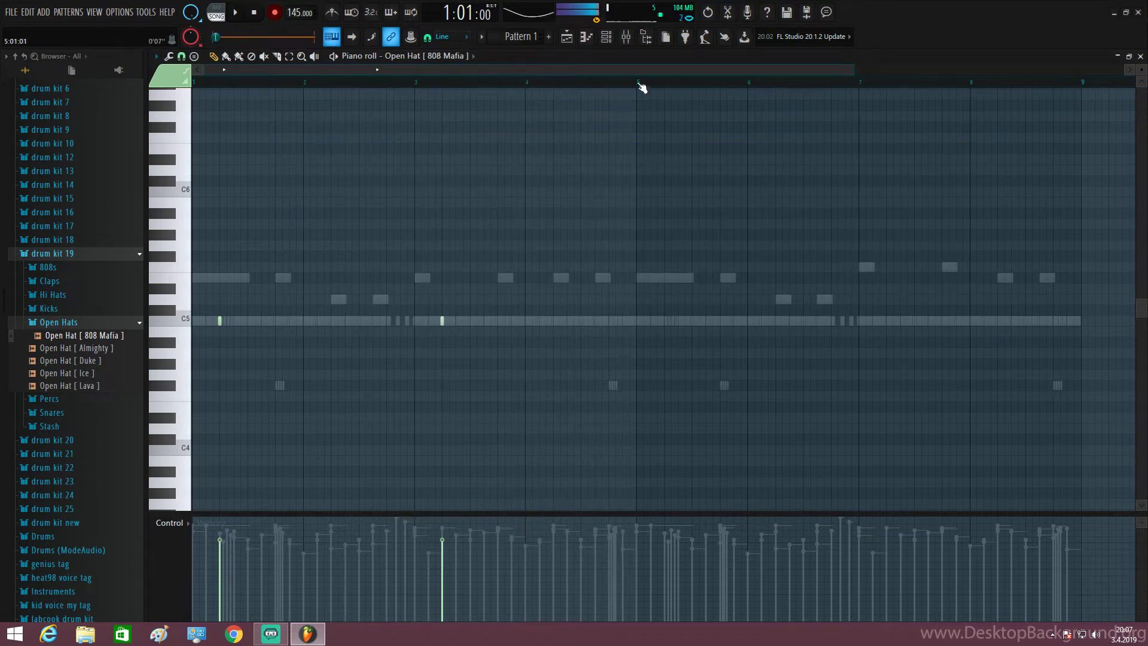
pyautogui.moveTo(641, 89)
pyautogui.mouseDown()
pyautogui.moveTo(987, 92)
pyautogui.moveTo(640, 91)
pyautogui.mouseUp()
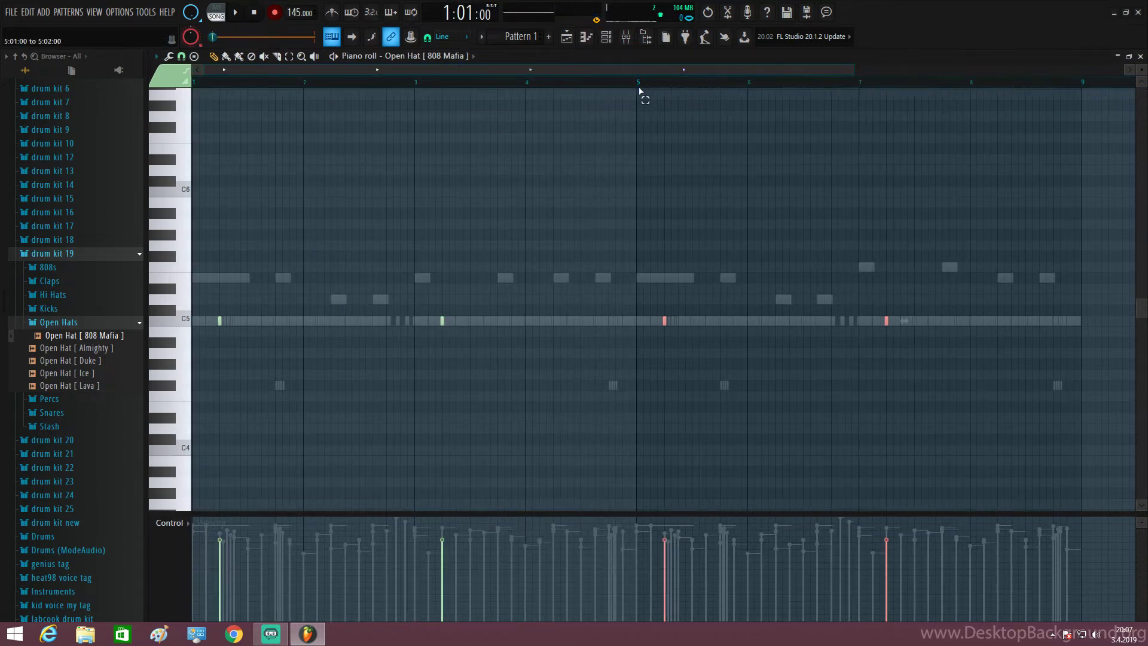
# Step: Check the Pierre 808 2018 notes in the piano roll, return to the playlist and play the beat from the start
pyautogui.click(606, 38)
pyautogui.rightClick(368, 201)
pyautogui.click(417, 197)
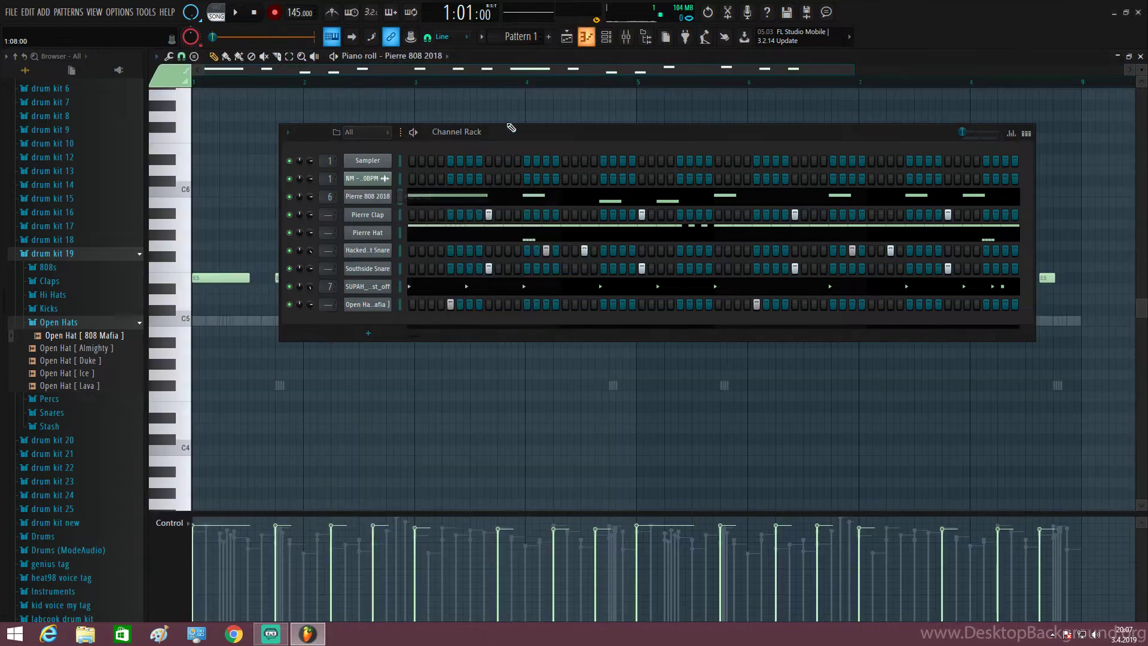
pyautogui.click(606, 38)
pyautogui.press('F5')
pyautogui.press('space')
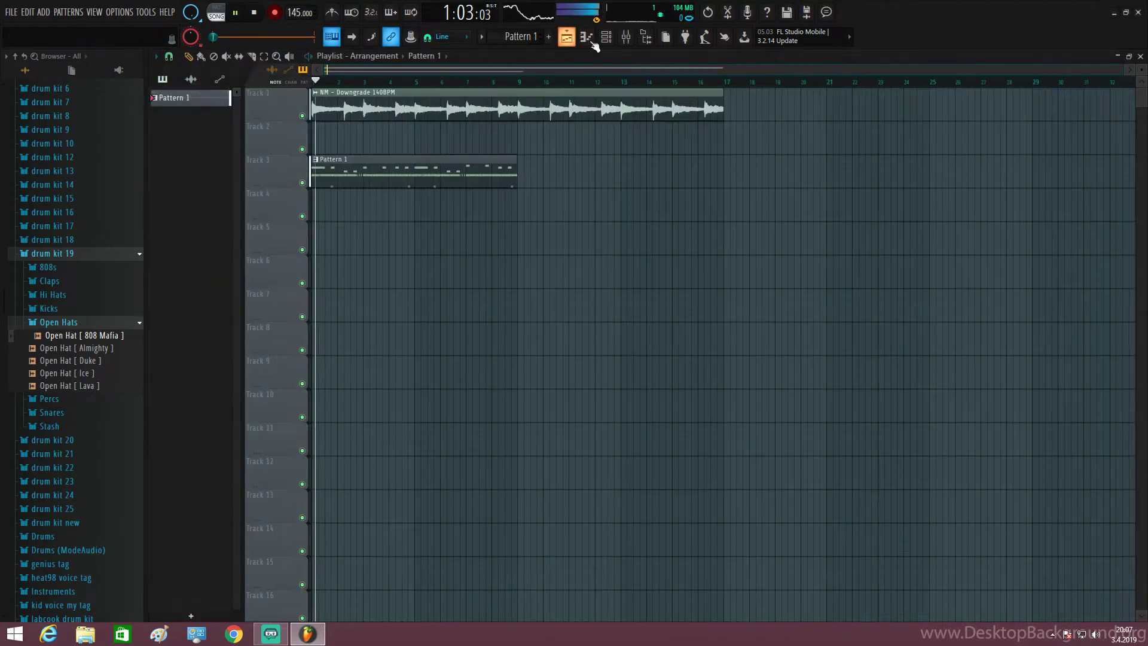
# Step: Review the SUPAH_MARIO_kick_blast_off notes in the piano roll, then return to the playlist with the channel rack shown
pyautogui.click(607, 38)
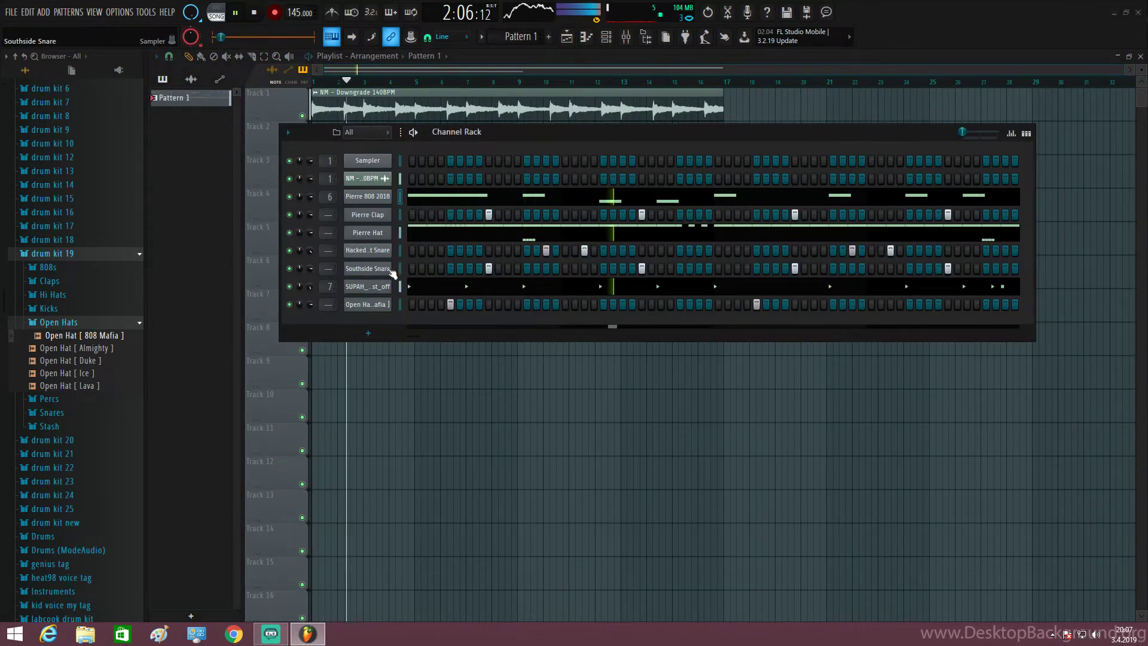
pyautogui.rightClick(388, 289)
pyautogui.click(419, 287)
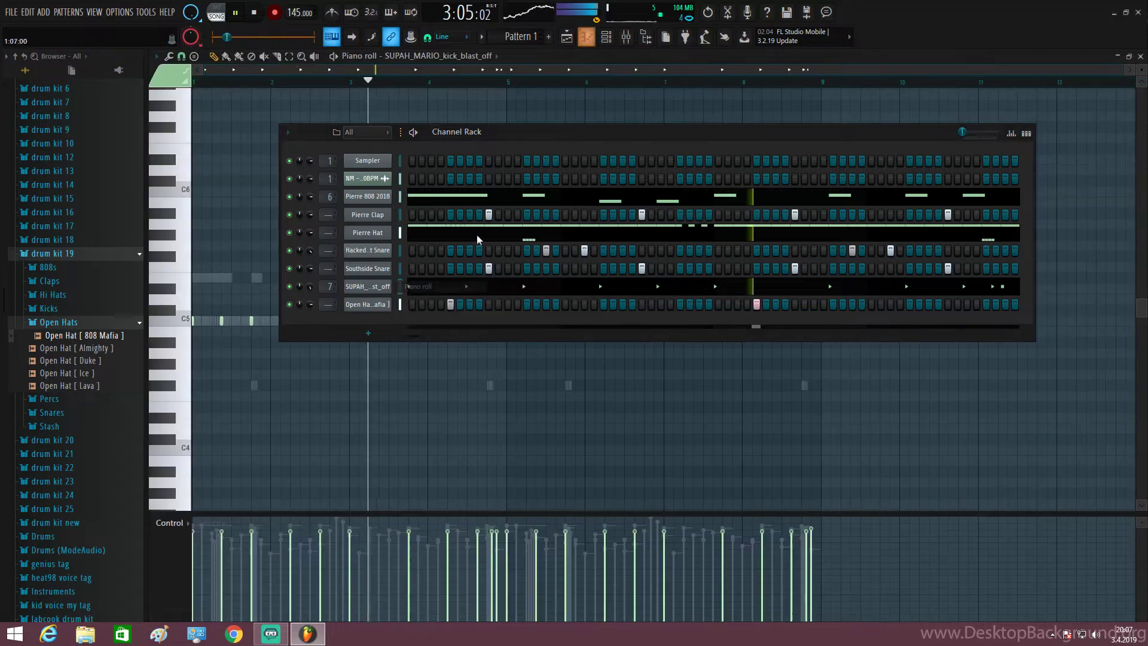
pyautogui.click(606, 39)
pyautogui.press('F5')
pyautogui.click(606, 37)
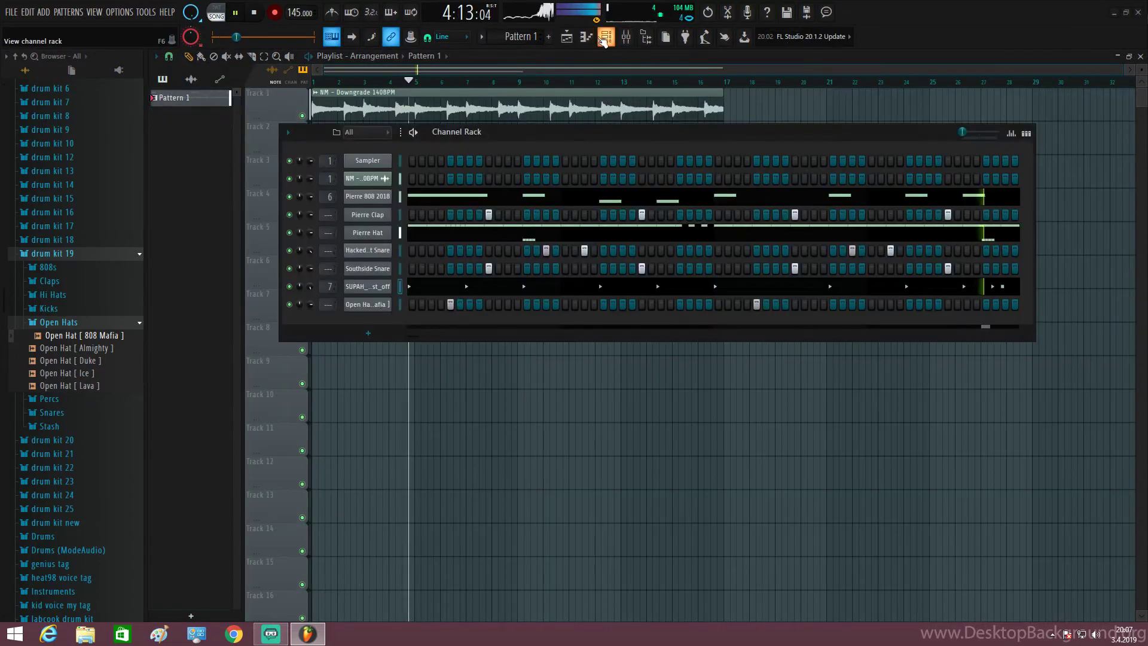
# Step: Play the beat from the start while checking the mixer and channel rack, then leave only the playlist showing
pyautogui.press('space')
pyautogui.click(626, 37)
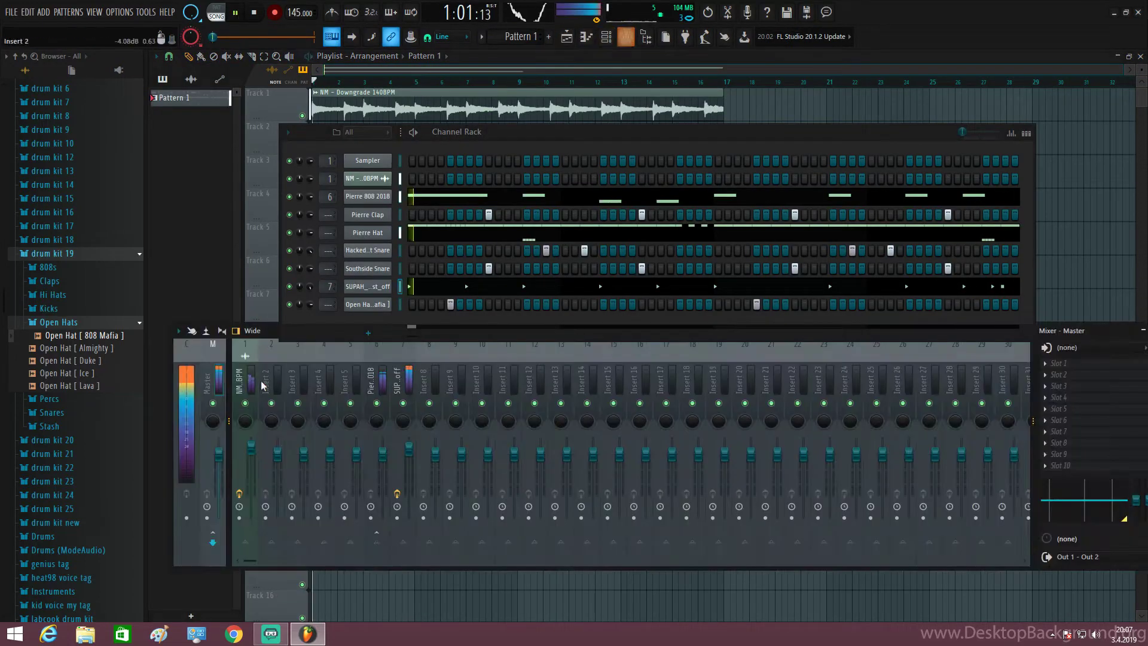
pyautogui.press('space')
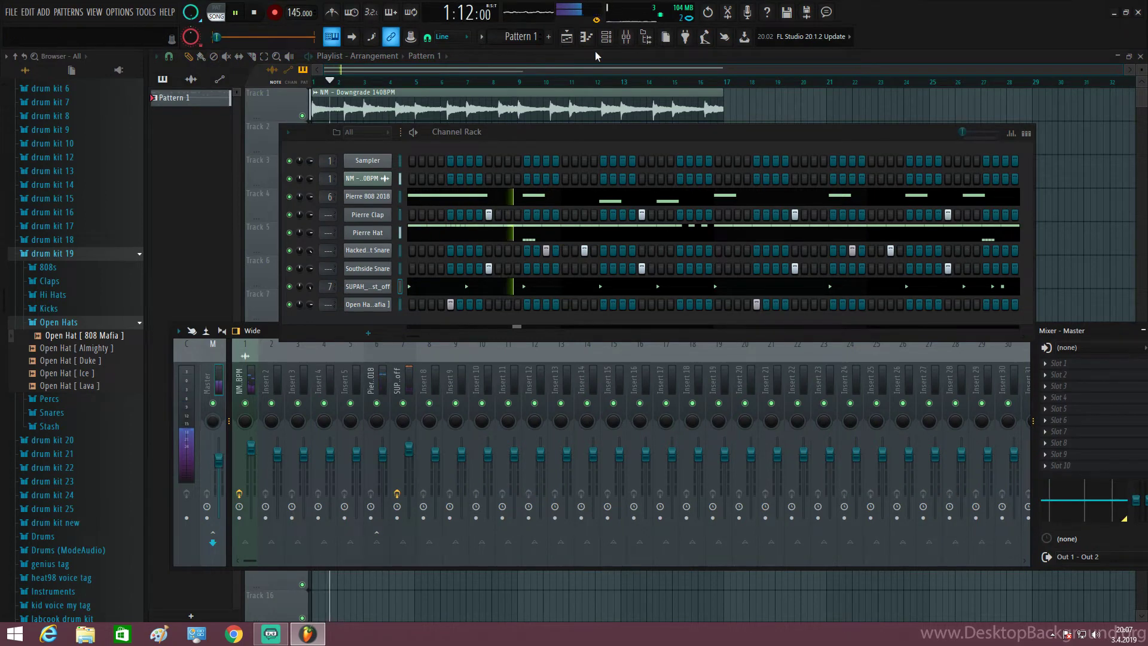
pyautogui.press('F9')
pyautogui.click(566, 39)
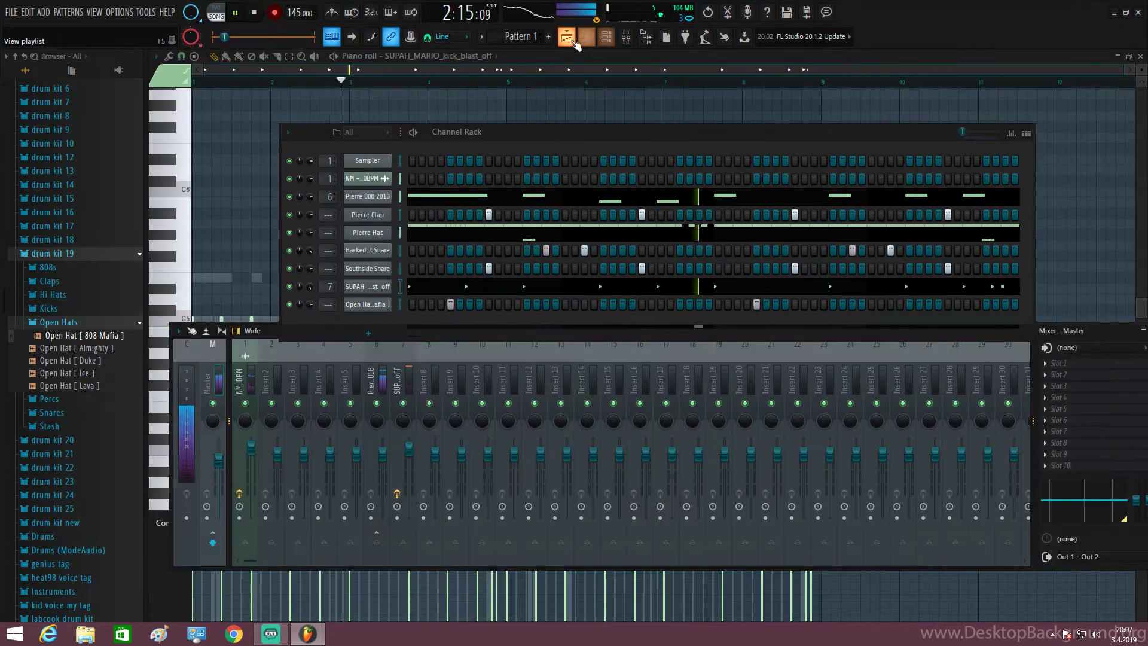
pyautogui.click(566, 39)
pyautogui.click(607, 40)
pyautogui.click(608, 41)
pyautogui.click(608, 41)
pyautogui.click(626, 41)
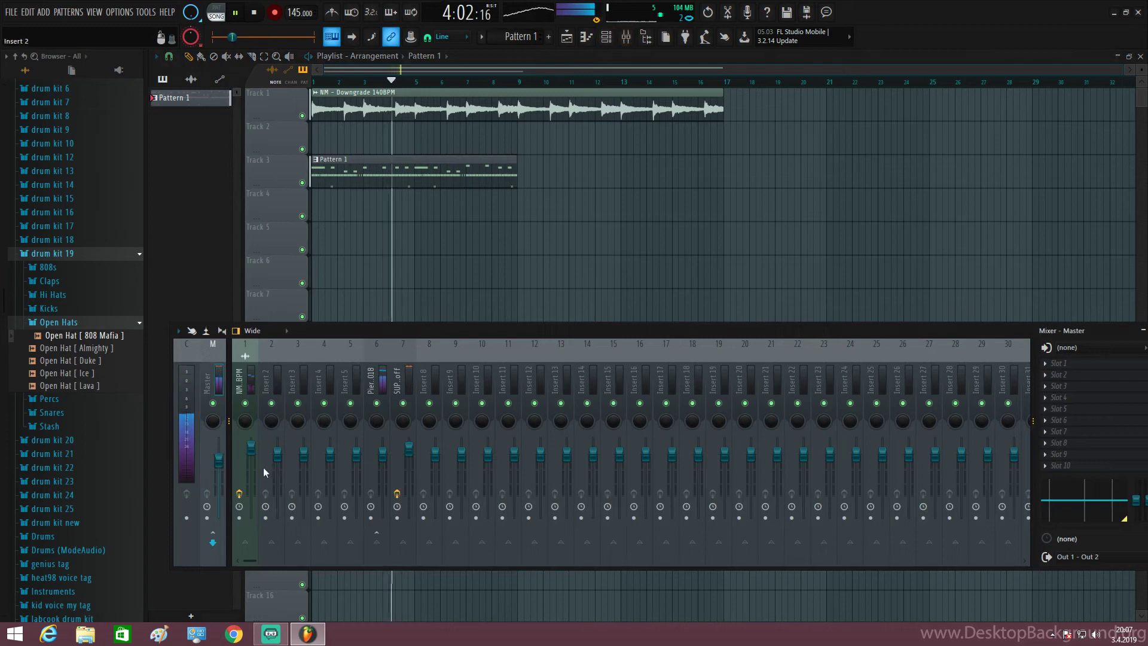
pyautogui.press('F9')
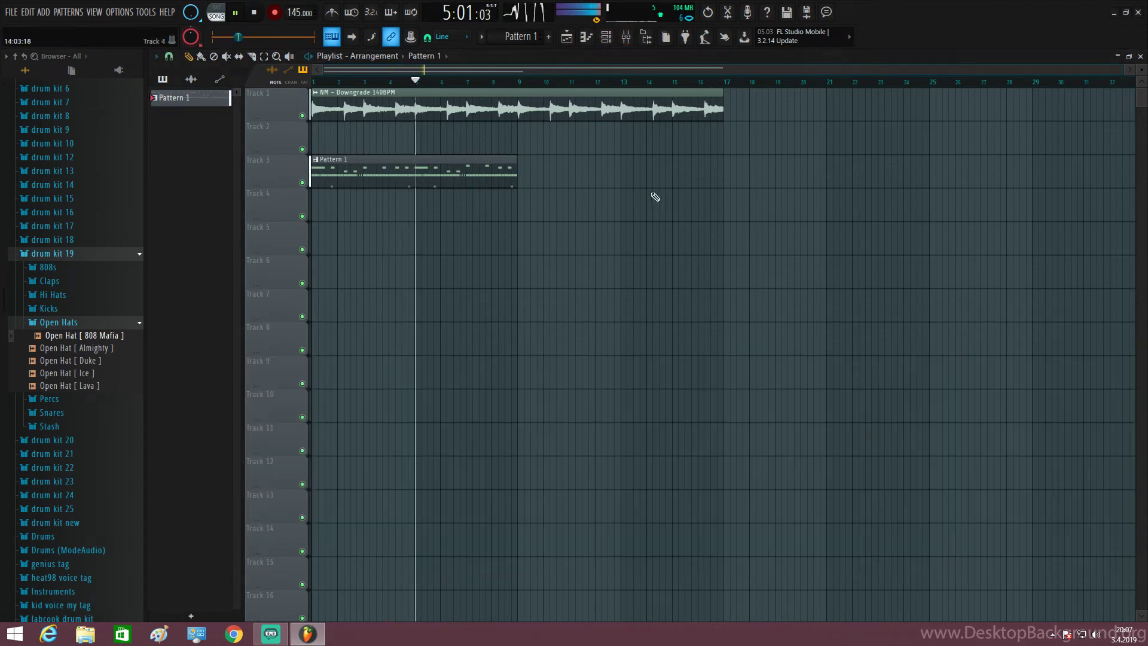
pyautogui.click(616, 40)
pyautogui.click(617, 39)
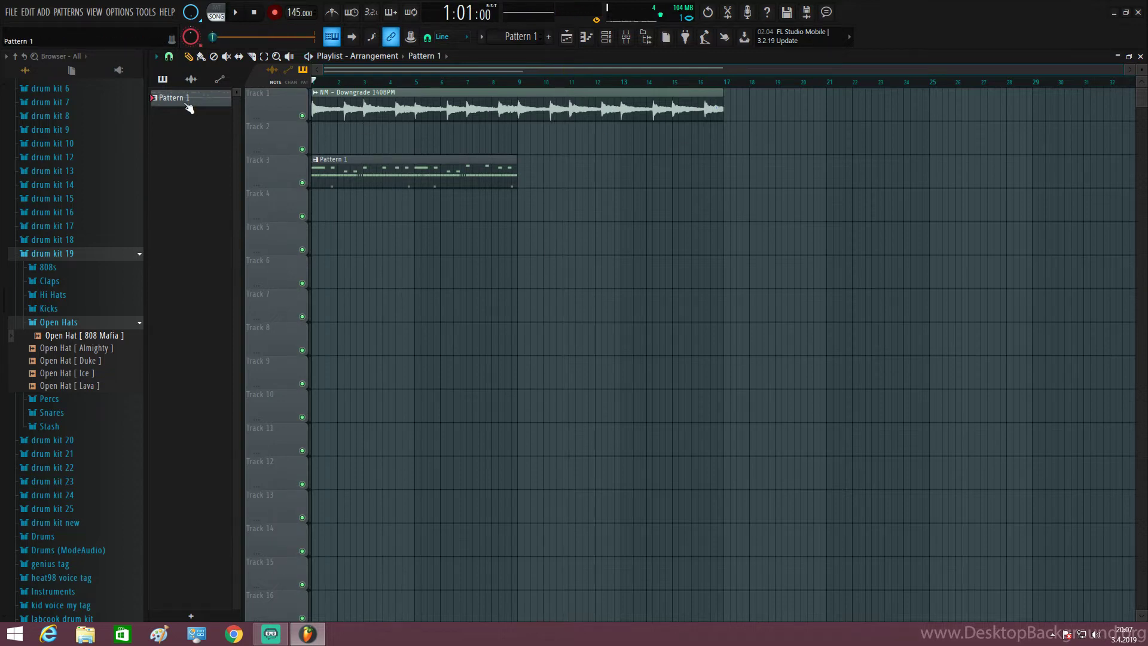
# Step: Split Pattern 1 by channel, place the seven resulting patterns on Tracks 6 to 12 and delete the original clip on Track 3
pyautogui.rightClick(169, 111)
pyautogui.click(189, 283)
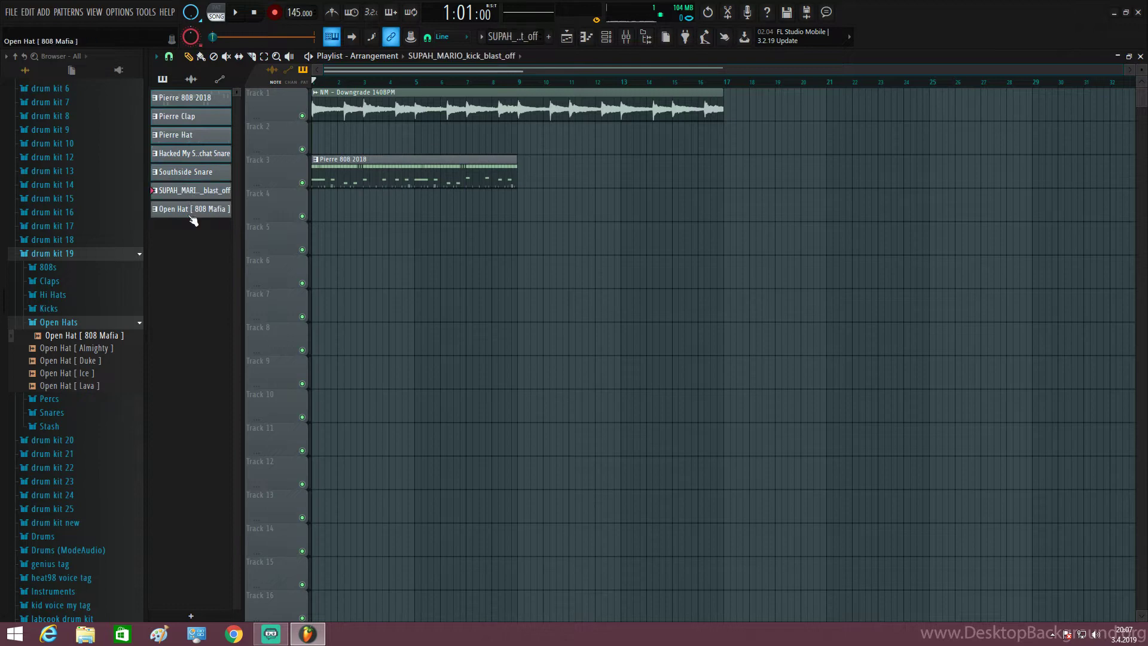
pyautogui.moveTo(187, 106); pyautogui.dragTo(637, 270)
pyautogui.rightClick(367, 185)
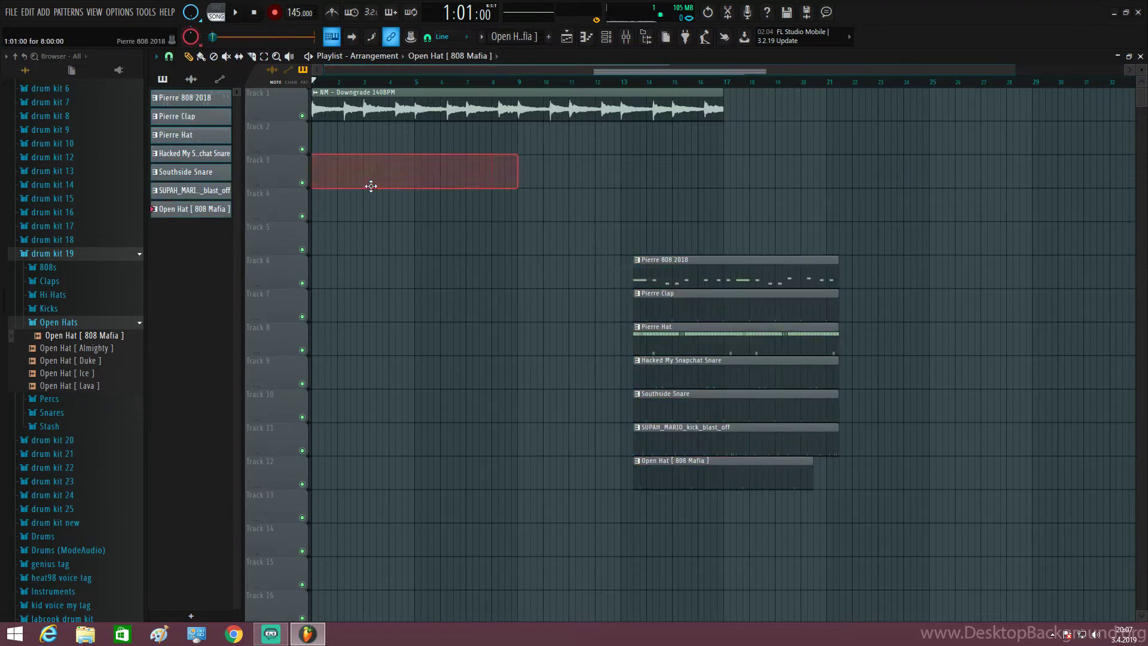
# Step: Move the seven drum and 808 clips together to bar 9 on Tracks 3 to 9
pyautogui.moveTo(940, 239); pyautogui.dragTo(740, 472)
pyautogui.moveTo(699, 262); pyautogui.dragTo(583, 159)
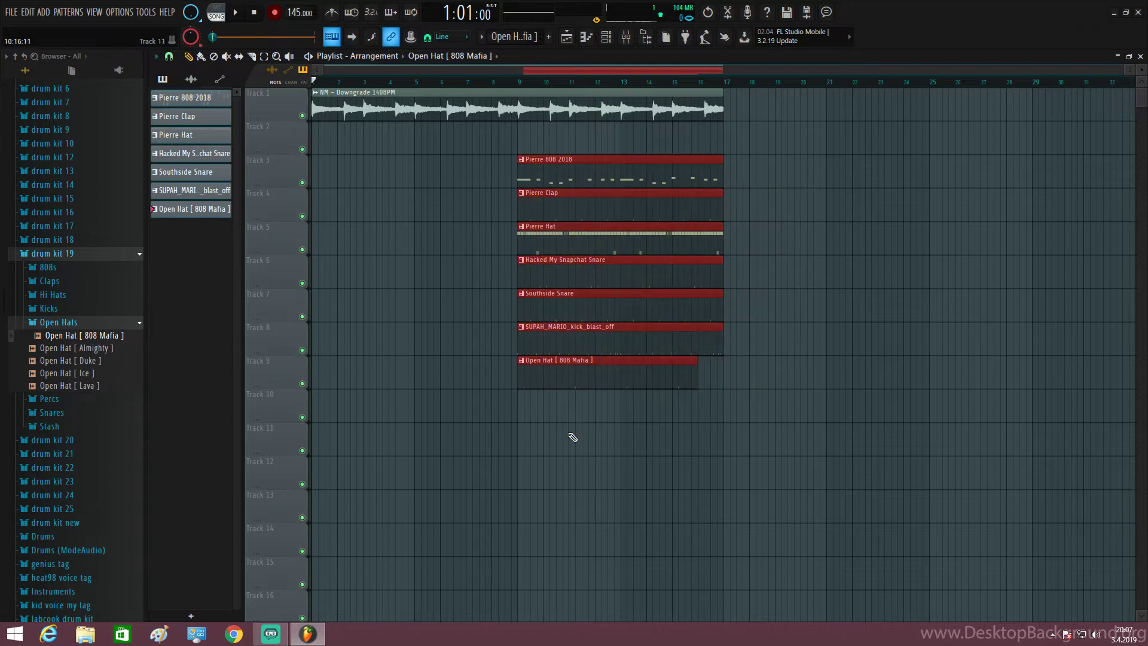
pyautogui.click(464, 297)
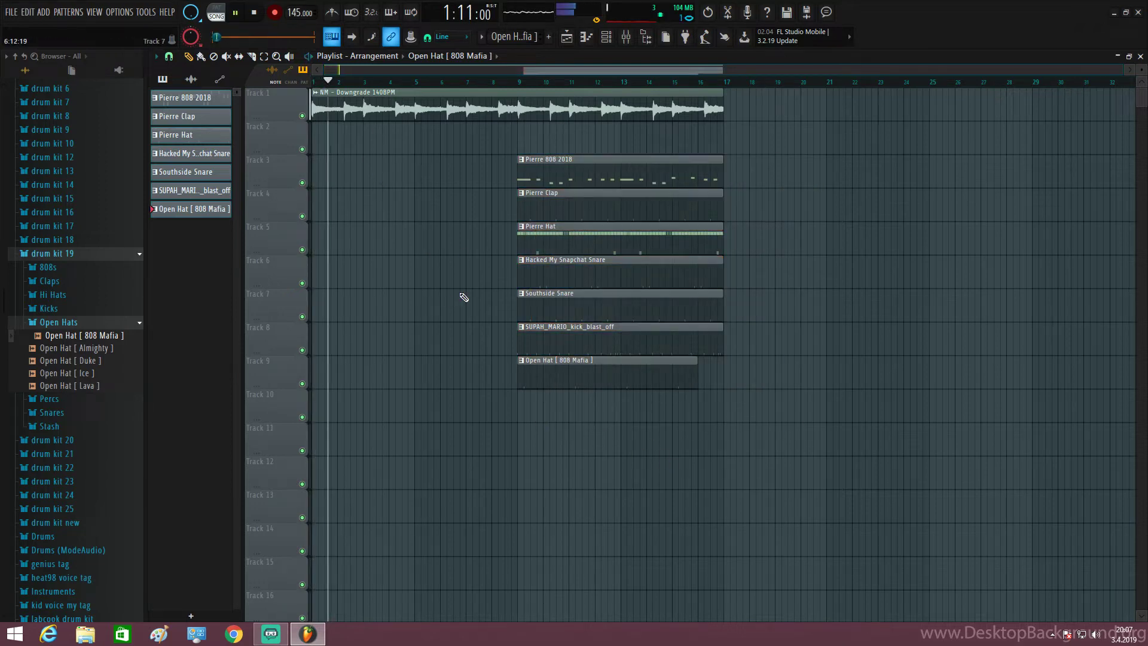
# Step: Shorten the NM - Downgrade clip on Track 1 to eight bars and repeat it at bar 9
pyautogui.click(89, 326)
pyautogui.click(85, 254)
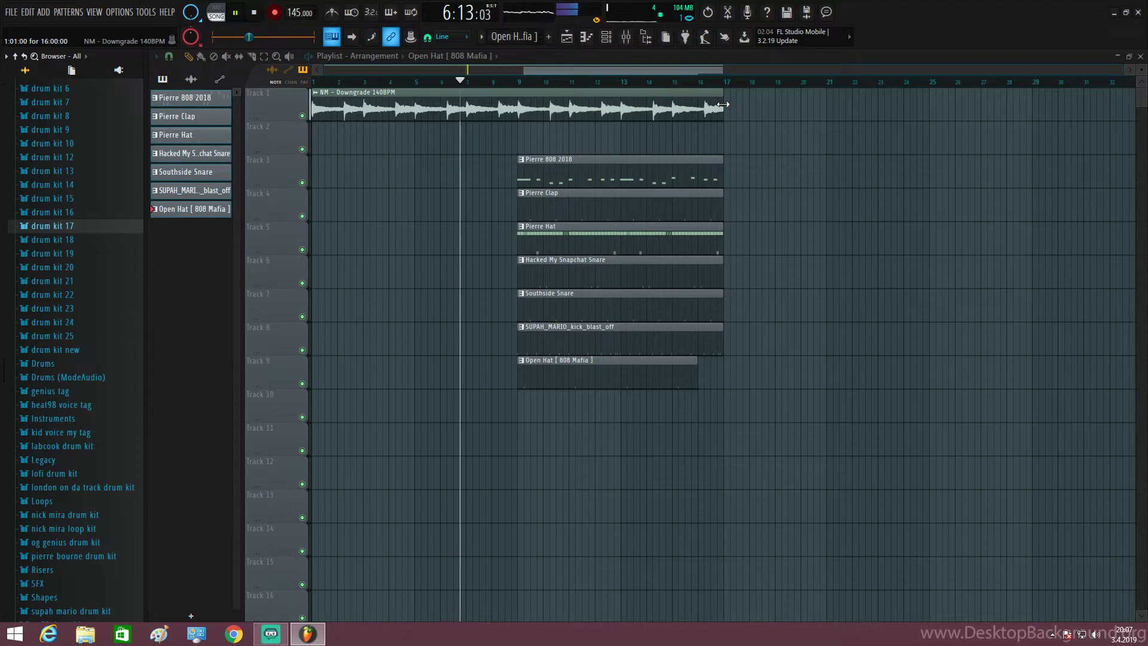
pyautogui.moveTo(723, 104); pyautogui.dragTo(681, 106)
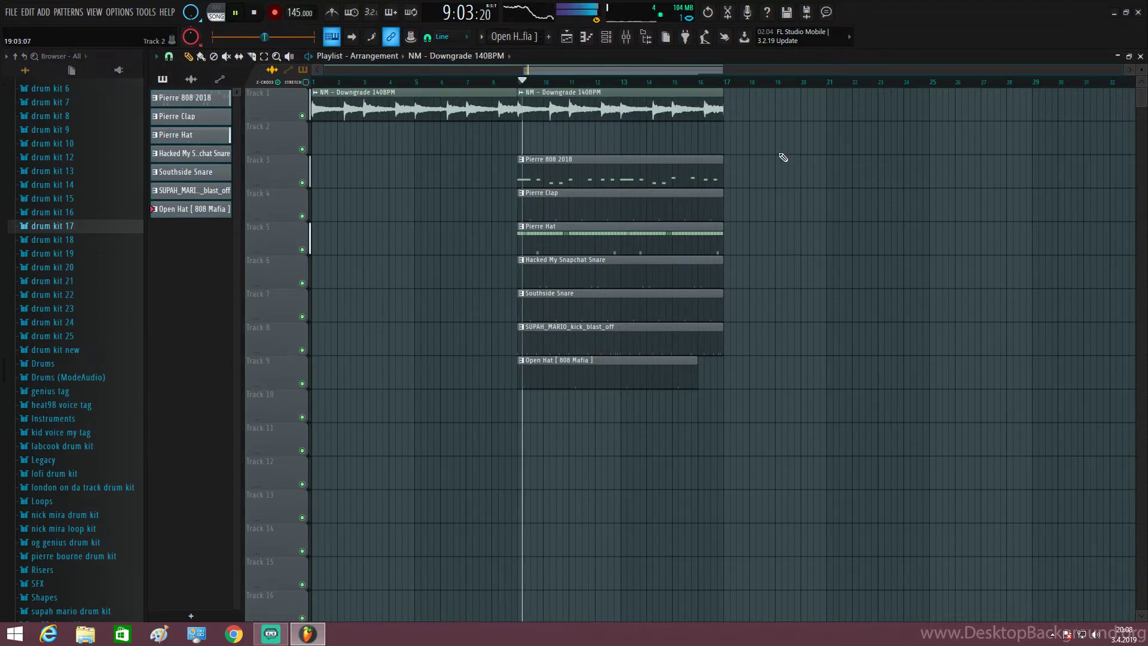
# Step: Duplicate the loop, 808 and drum clips of bars 9 to 16 into bars 17 to 24
pyautogui.moveTo(775, 114); pyautogui.dragTo(559, 397)
pyautogui.hotkey('ctrl', 'b')
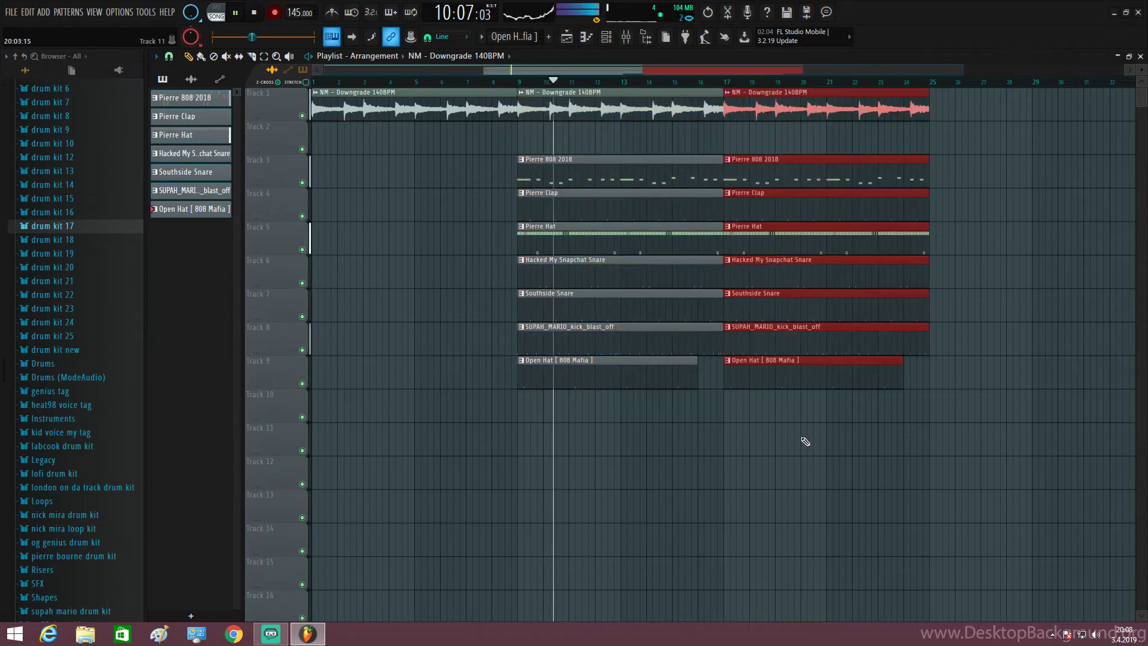
# Step: Replace the third NM - Downgrade clip on Track 1 with one starting at bar 17 and resized to end at bar 25
pyautogui.moveTo(727, 108); pyautogui.dragTo(1080, 109)
pyautogui.rightClick(739, 110)
pyautogui.click(740, 111)
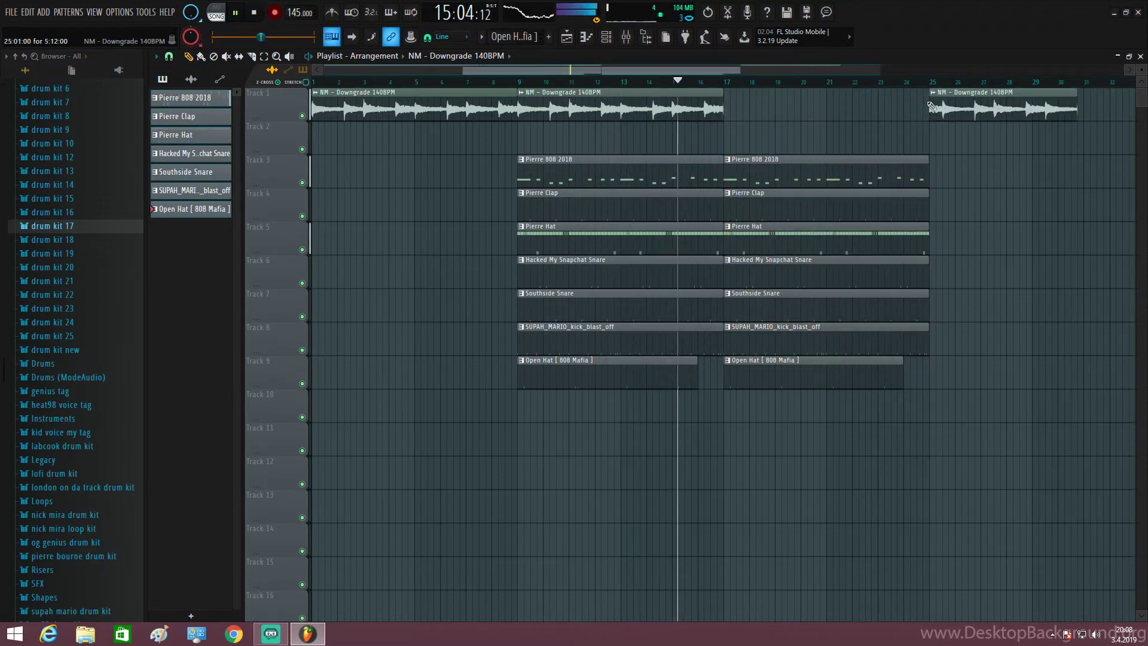
pyautogui.moveTo(930, 106); pyautogui.dragTo(948, 105)
pyautogui.moveTo(957, 106); pyautogui.dragTo(741, 111)
pyautogui.press('space')
pyautogui.press('space')
pyautogui.press('space')
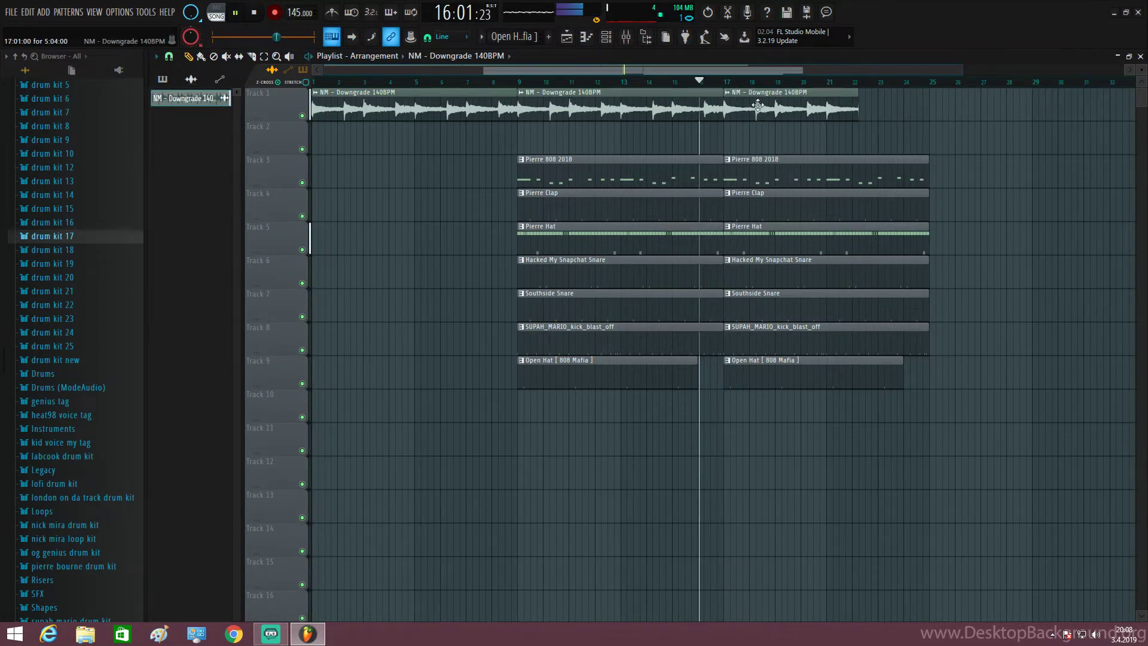
pyautogui.moveTo(857, 110); pyautogui.dragTo(918, 121)
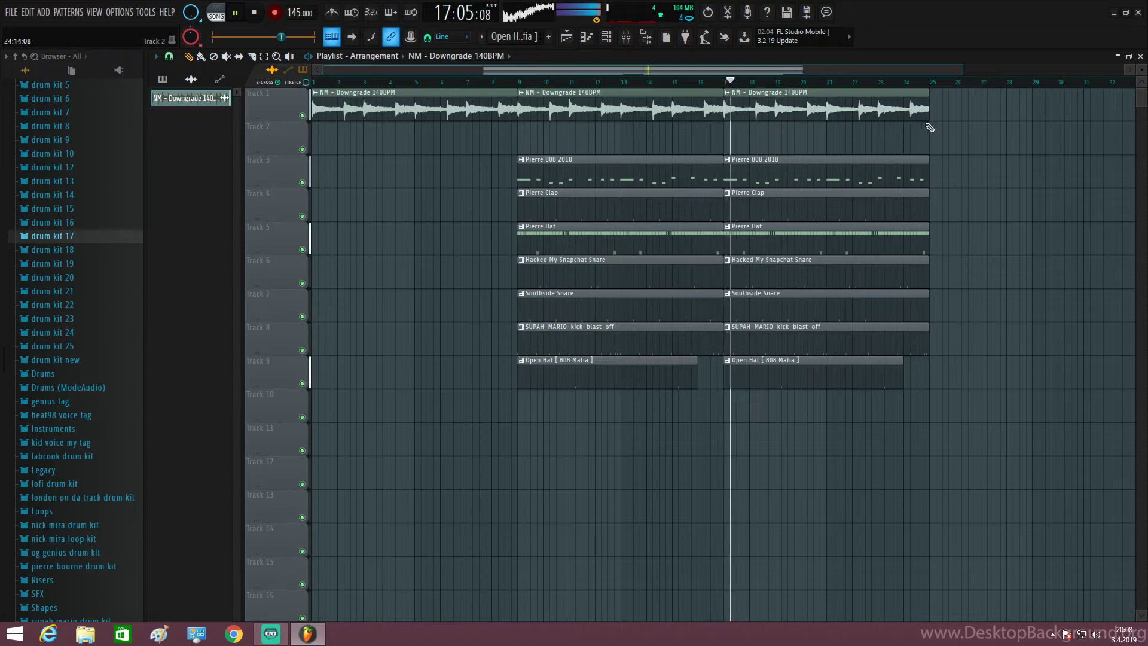
# Step: Move the second set of 808 and drum clips to start at bar 19 and trim them to end at bar 25
pyautogui.press('space')
pyautogui.press('space')
pyautogui.moveTo(765, 142); pyautogui.dragTo(828, 175)
pyautogui.press('space')
pyautogui.press('space')
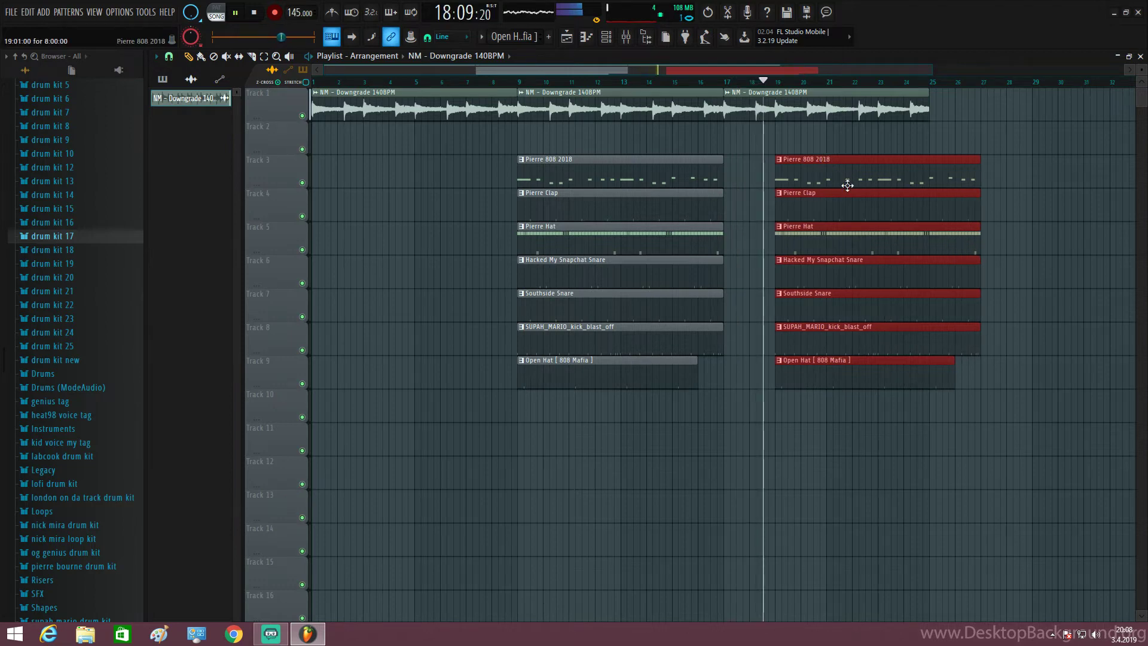
pyautogui.moveTo(1002, 120); pyautogui.dragTo(858, 422)
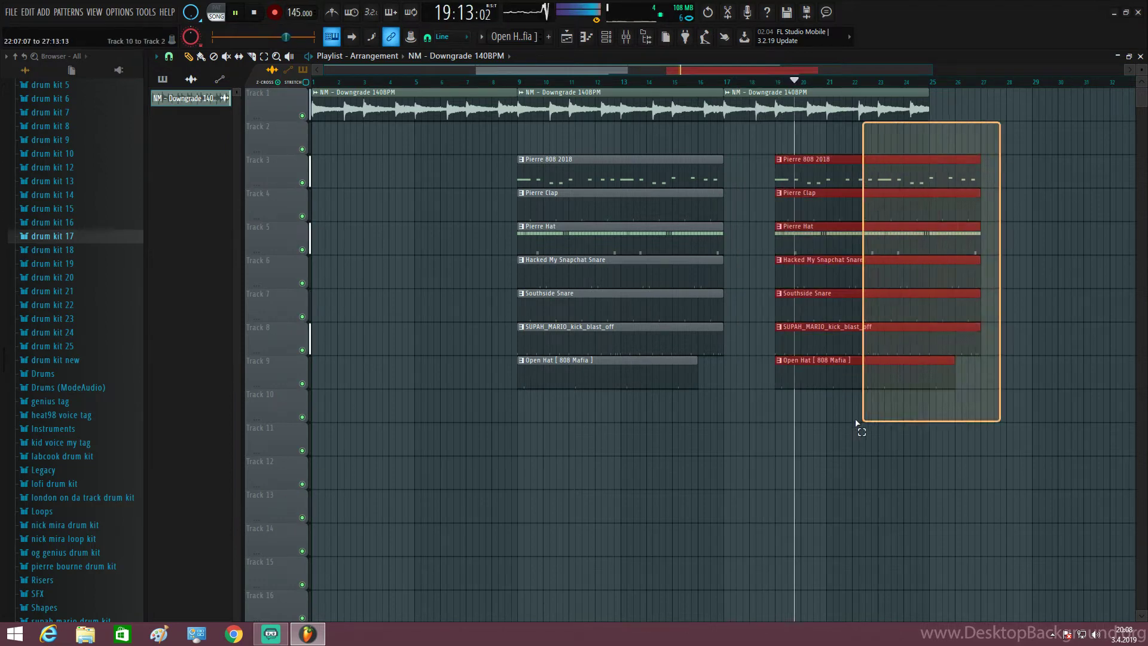
pyautogui.moveTo(977, 168); pyautogui.dragTo(925, 167)
pyautogui.click(967, 205)
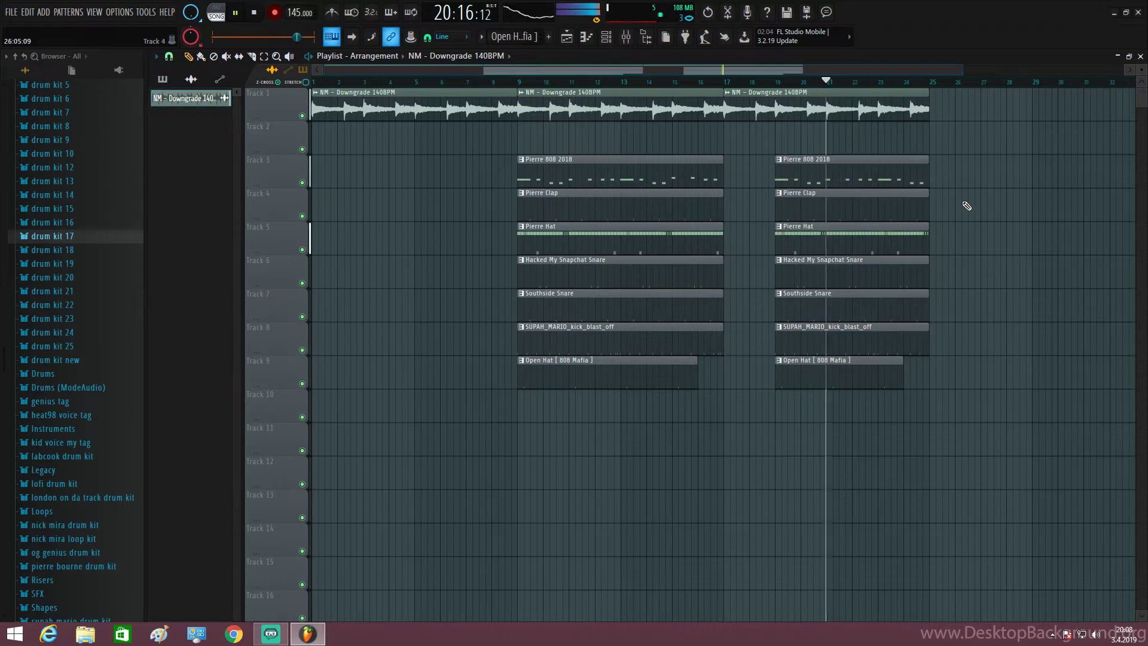
# Step: View the channel settings of the NM - Downgrade sample and close them
pyautogui.doubleClick(822, 111)
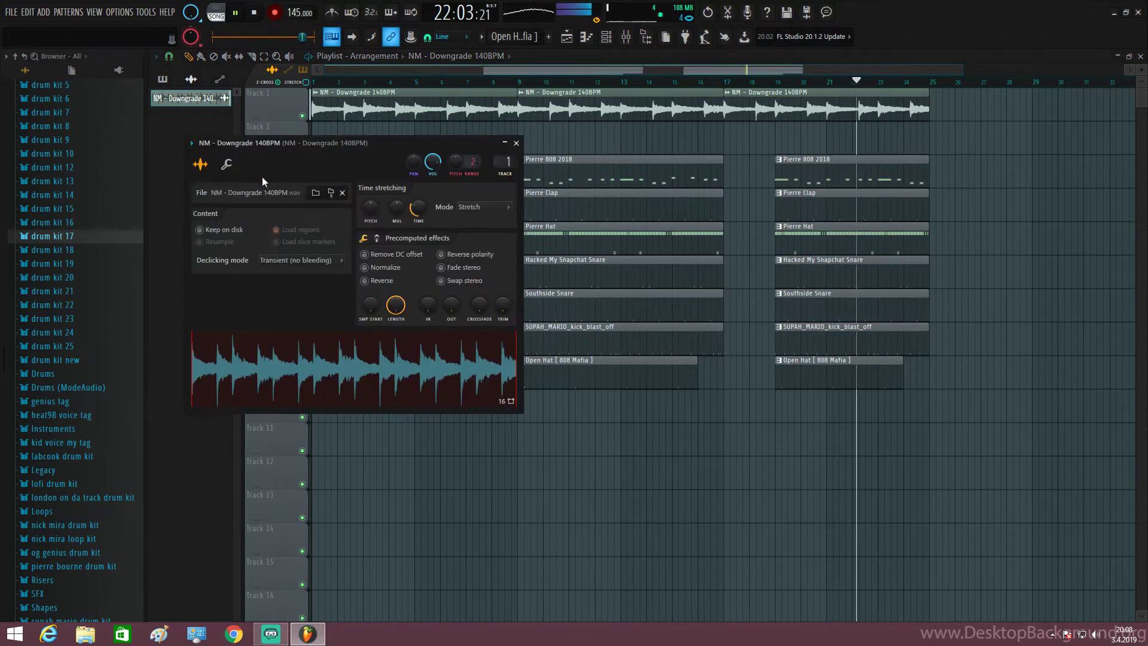
pyautogui.click(227, 164)
pyautogui.click(516, 143)
# Step: Duplicate the NM - Downgrade clips on Track 1 so the loop continues from bar 25
pyautogui.scroll(-2, 952, 174)
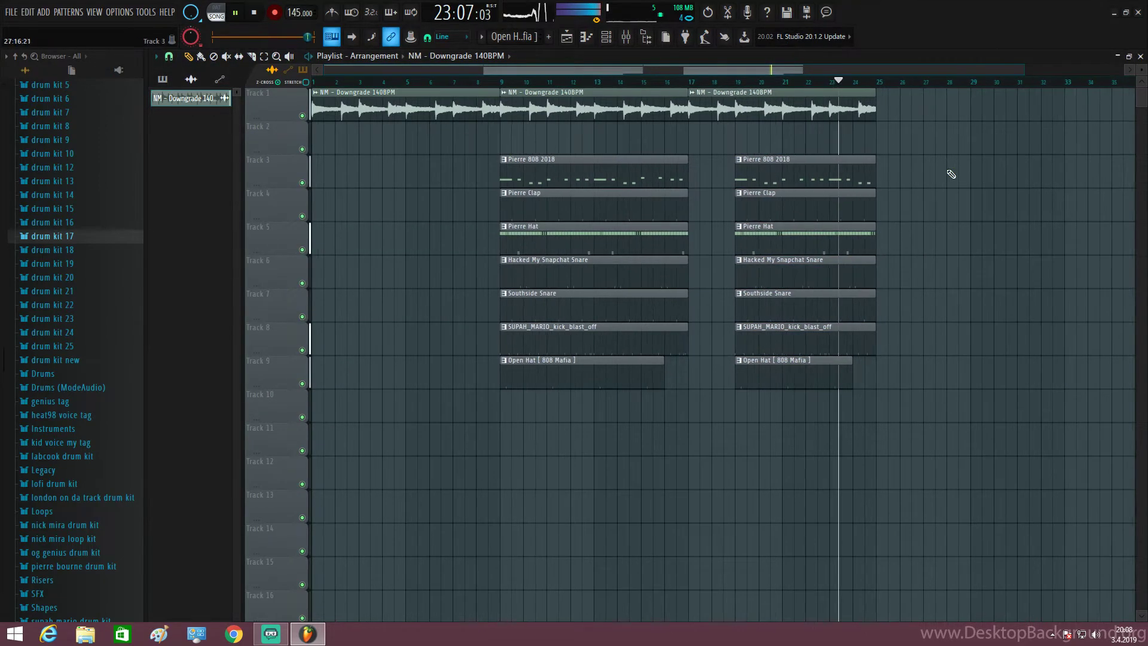
pyautogui.moveTo(933, 115); pyautogui.dragTo(489, 141)
pyautogui.hotkey('ctrl', 'b')
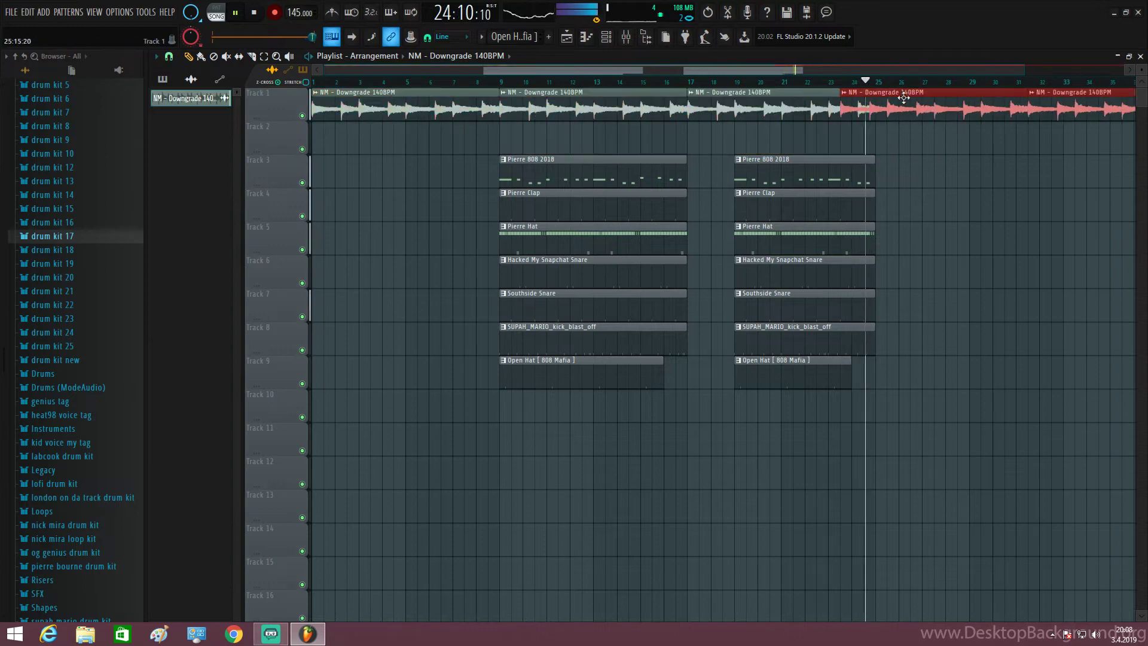
pyautogui.scroll(-1, 910, 191)
pyautogui.moveTo(824, 179); pyautogui.dragTo(820, 177)
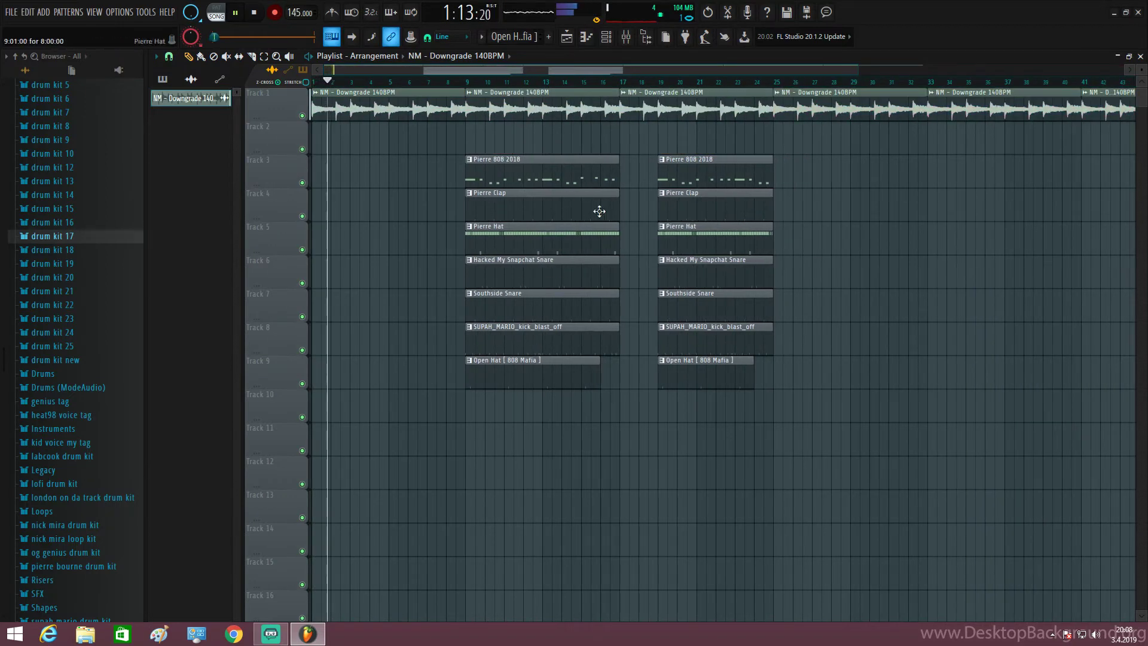
# Step: Duplicate the 808 and drum clips of bars 9 to 16 at bar 25 and delete the kick and open hat copies
pyautogui.moveTo(623, 154); pyautogui.dragTo(461, 387)
pyautogui.hotkey('ctrl', 'b')
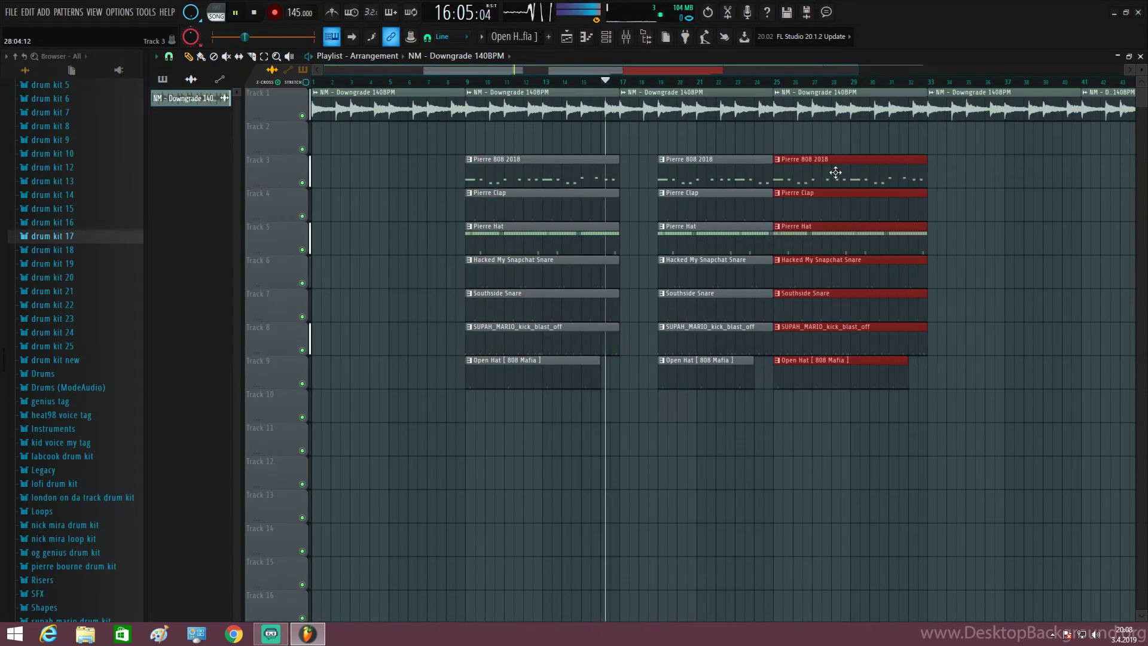
pyautogui.scroll(4, 807, 313)
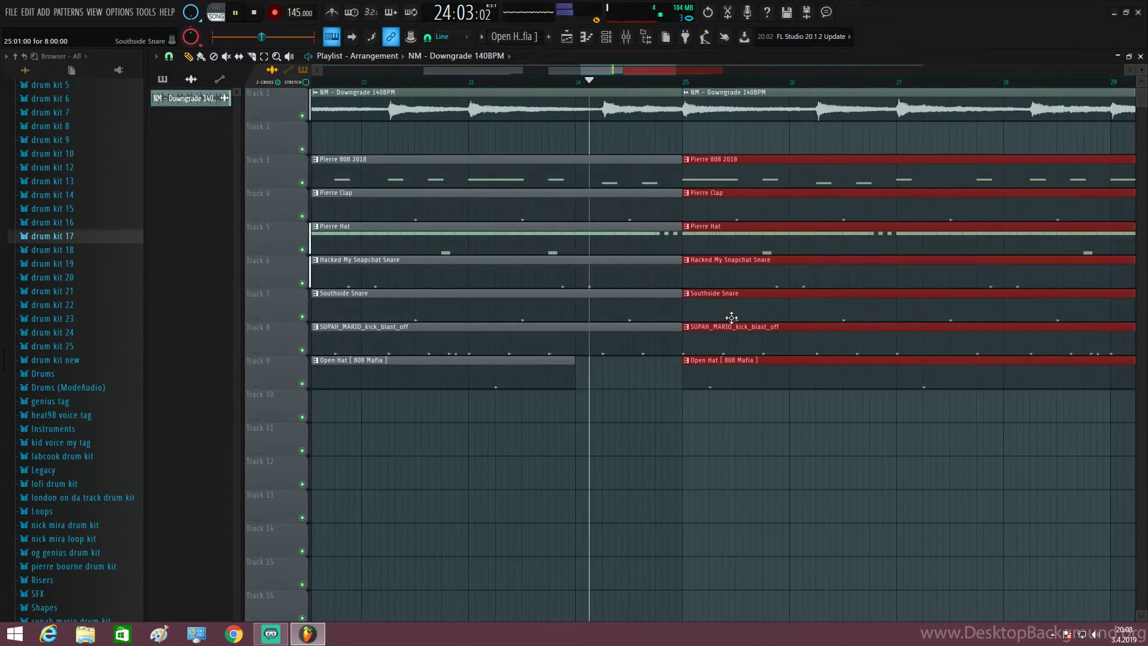
pyautogui.rightClick(737, 339)
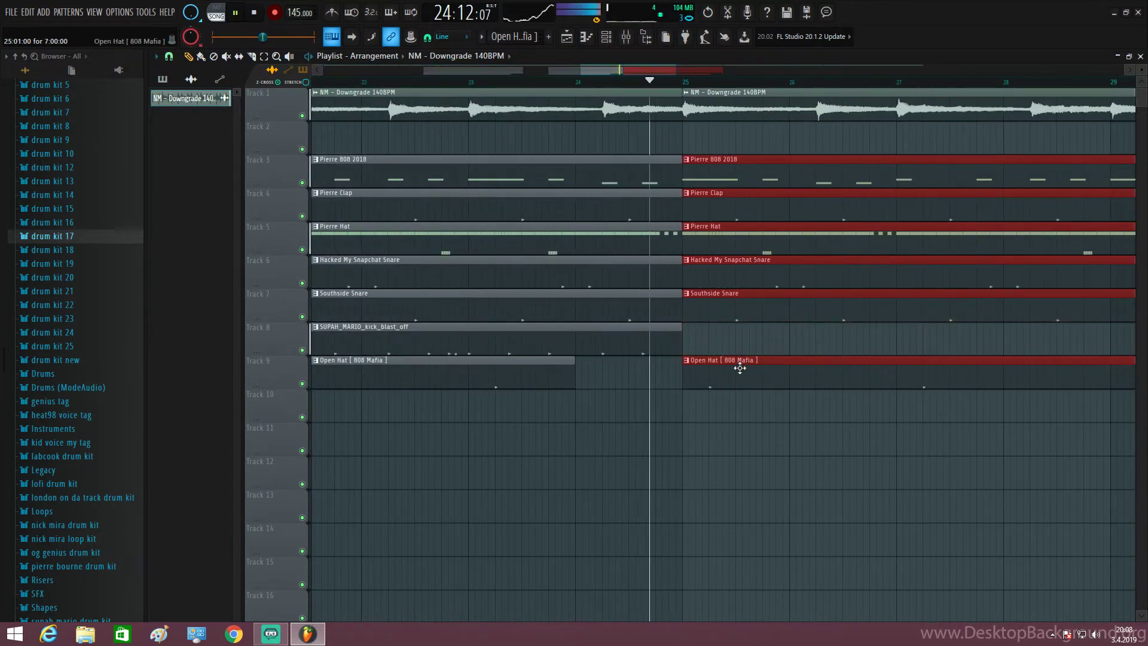
pyautogui.rightClick(739, 367)
# Step: Try removing the Hacked My Snapchat Snare and Southside Snare clips from the section at bar 25, and undo the deletions
pyautogui.rightClick(751, 281)
pyautogui.scroll(-3, 751, 290)
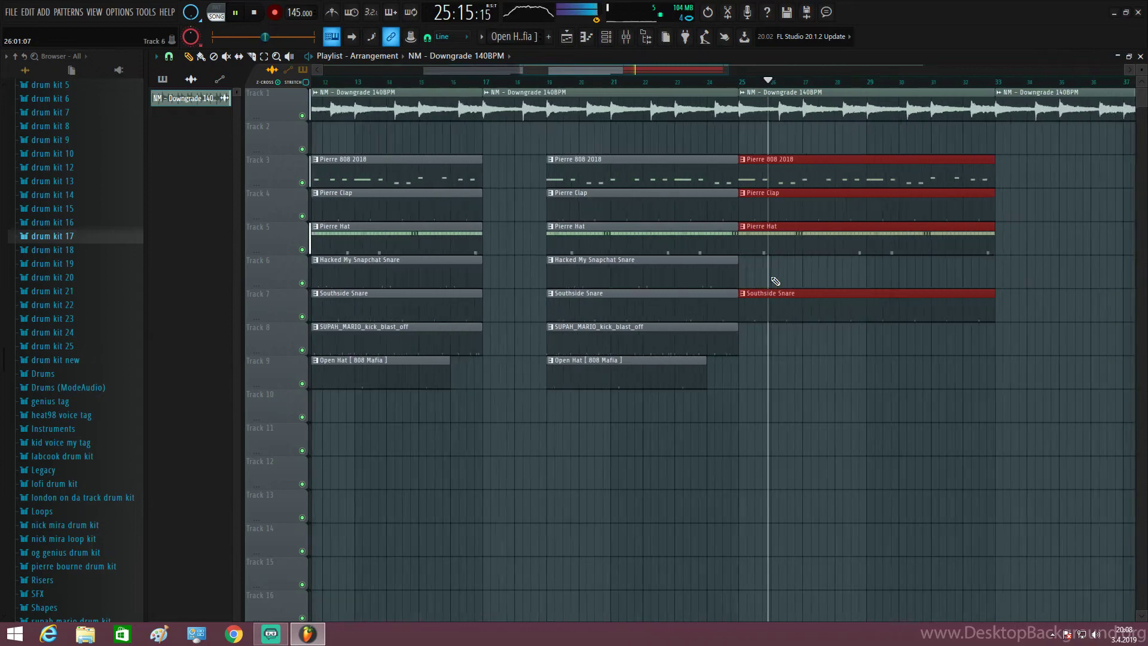
pyautogui.scroll(2, 776, 280)
pyautogui.rightClick(794, 307)
pyautogui.scroll(-3, 793, 308)
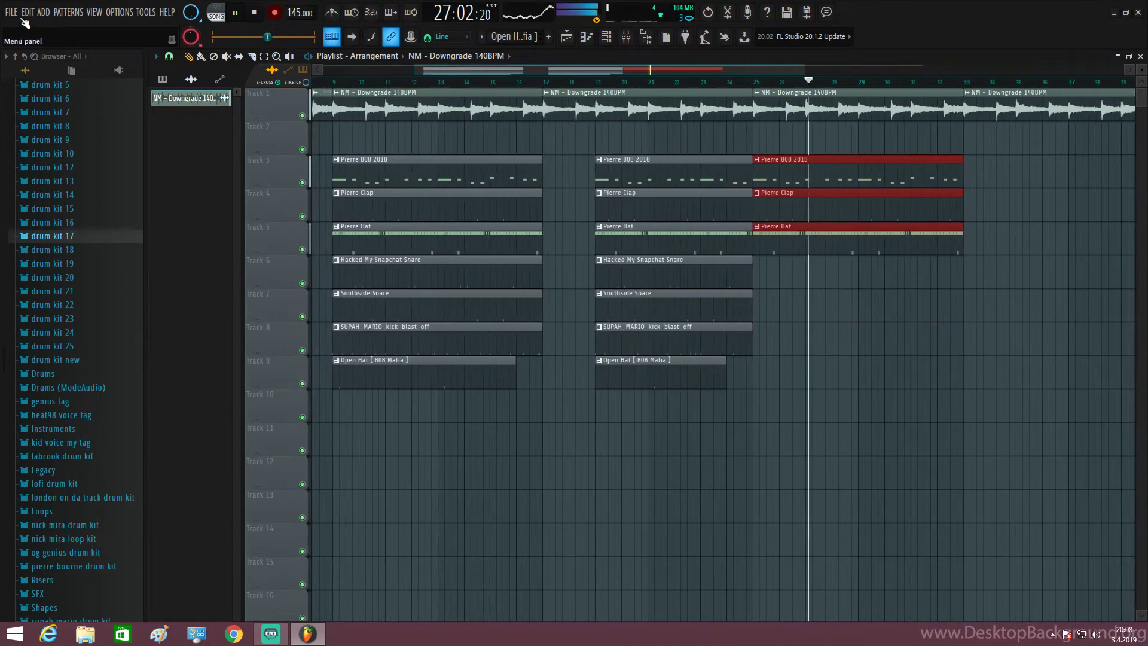
pyautogui.hotkey('ctrl', 'alt', 'z')
pyautogui.hotkey('ctrl', 'alt', 'z')
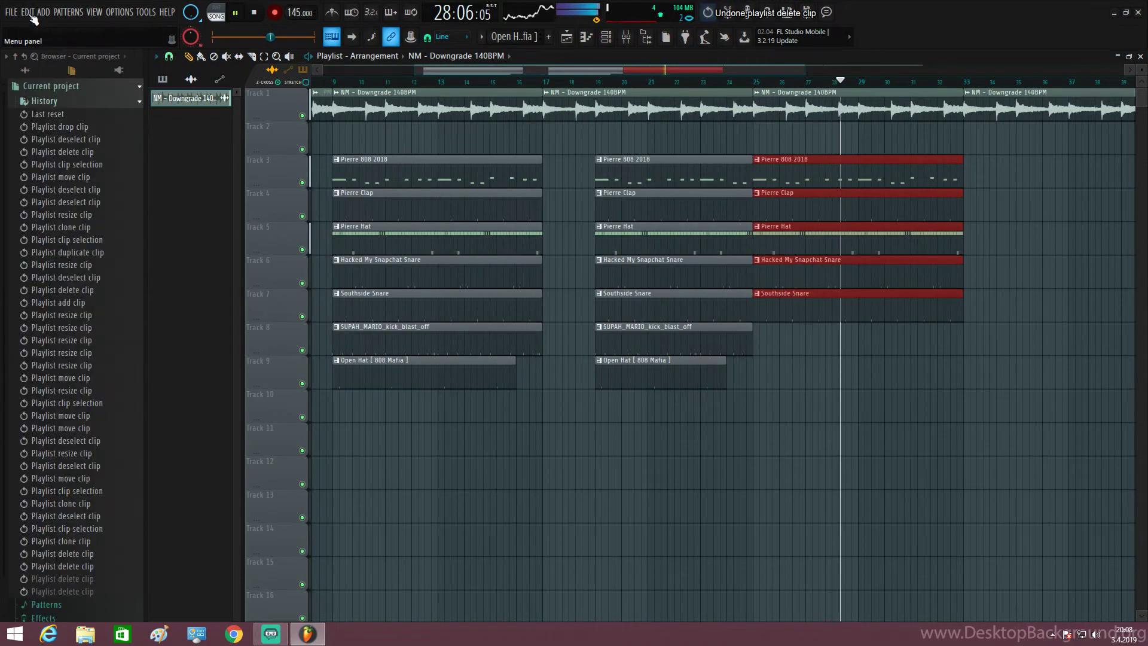
pyautogui.scroll(2, 802, 274)
pyautogui.rightClick(801, 274)
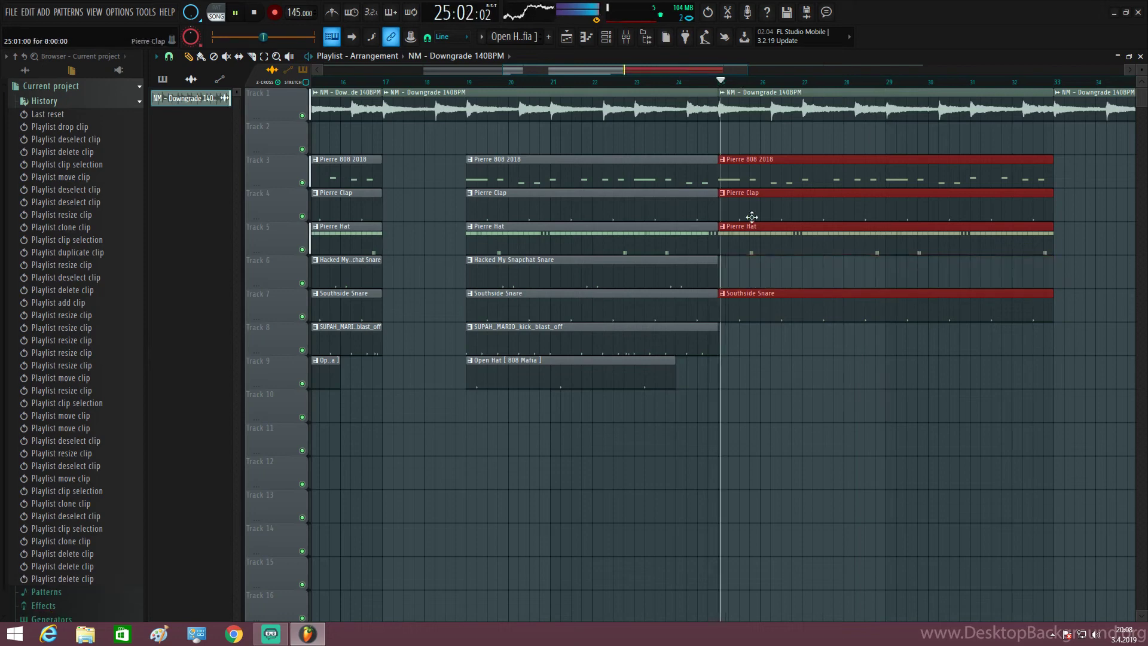
pyautogui.hotkey('ctrl', 'alt', 'z')
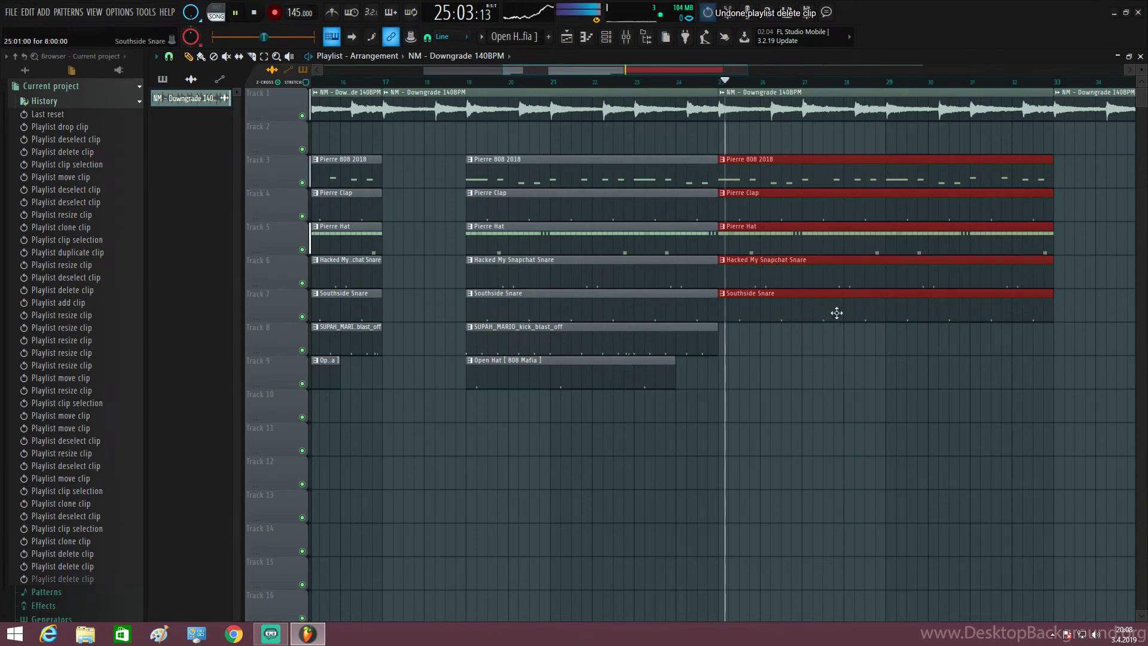
# Step: Delete the Southside Snare clip from the section starting at bar 25
pyautogui.rightClick(819, 318)
pyautogui.scroll(-2, 820, 317)
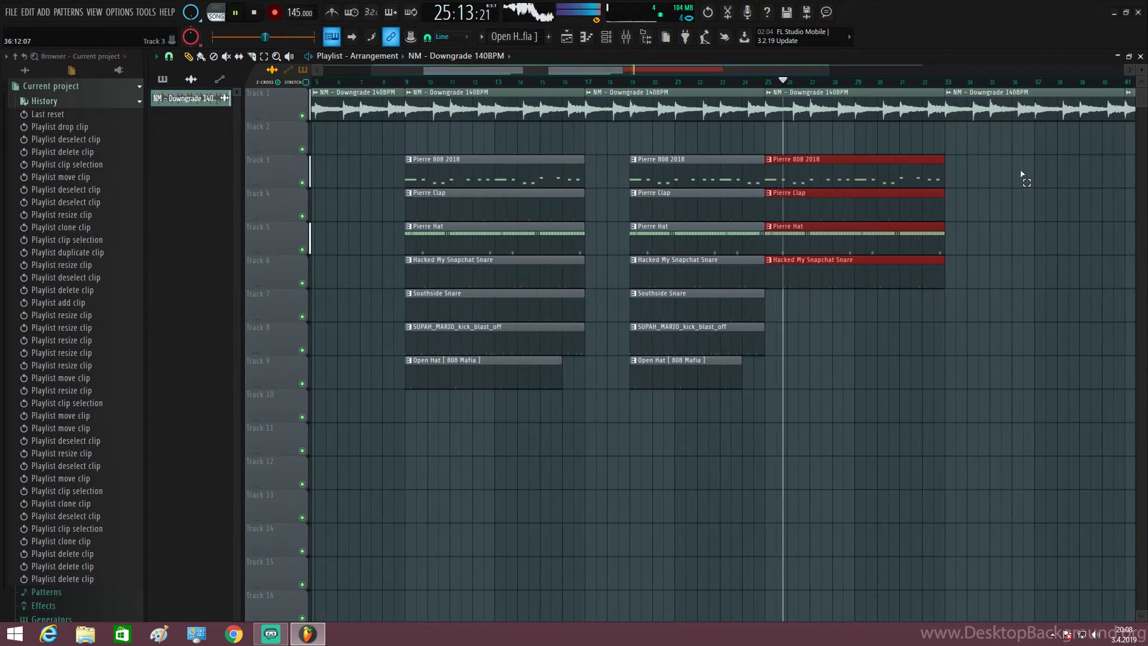
# Step: Open the Pierre 808 2018 channel from the channel rack and examine its sampler settings
pyautogui.moveTo(1022, 173); pyautogui.dragTo(877, 286)
pyautogui.scroll(-1, 863, 312)
pyautogui.click(25, 71)
pyautogui.click(606, 44)
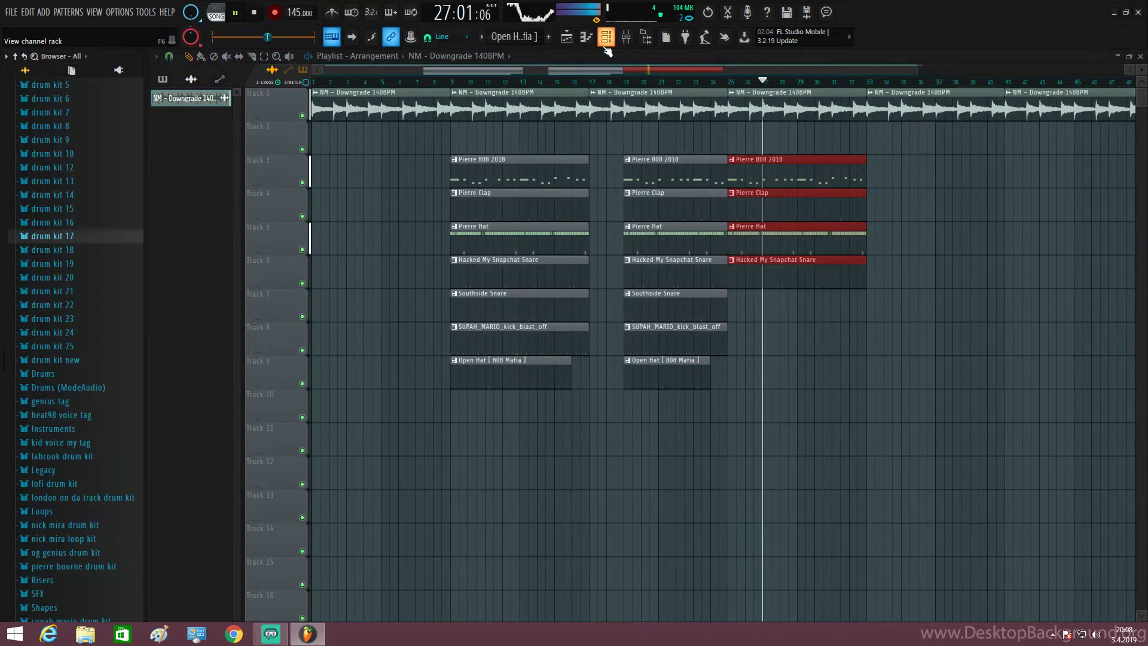
pyautogui.click(605, 48)
pyautogui.click(381, 197)
pyautogui.click(606, 47)
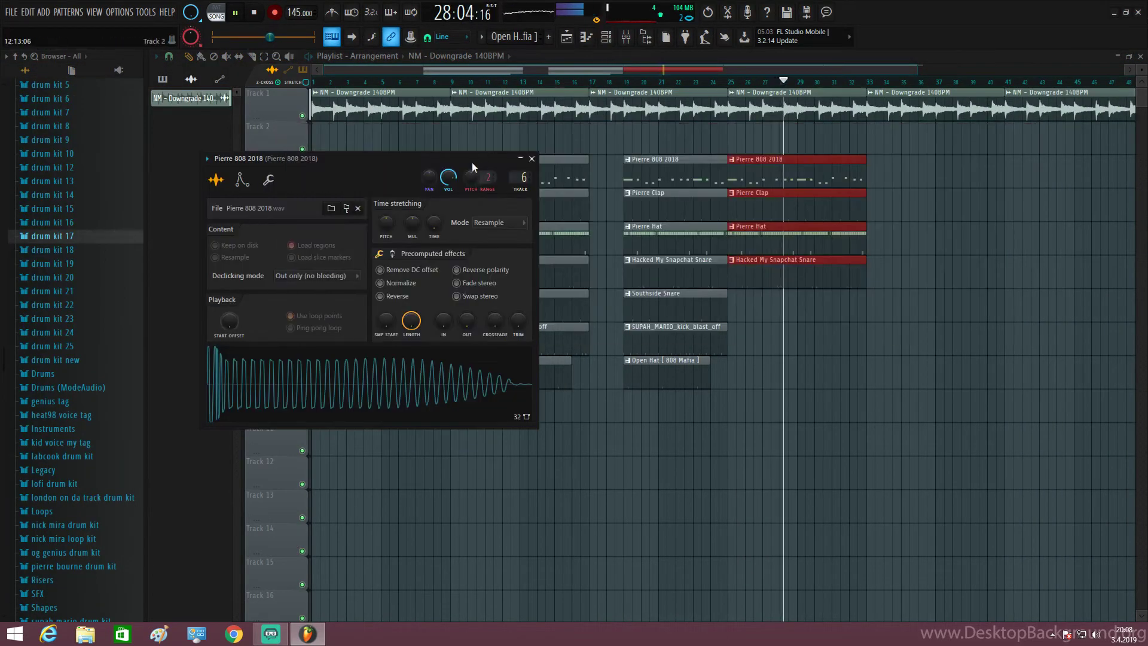
pyautogui.click(532, 159)
# Step: Check the Pierre 808 2018 channel's volume control and its track in the mixer
pyautogui.click(606, 37)
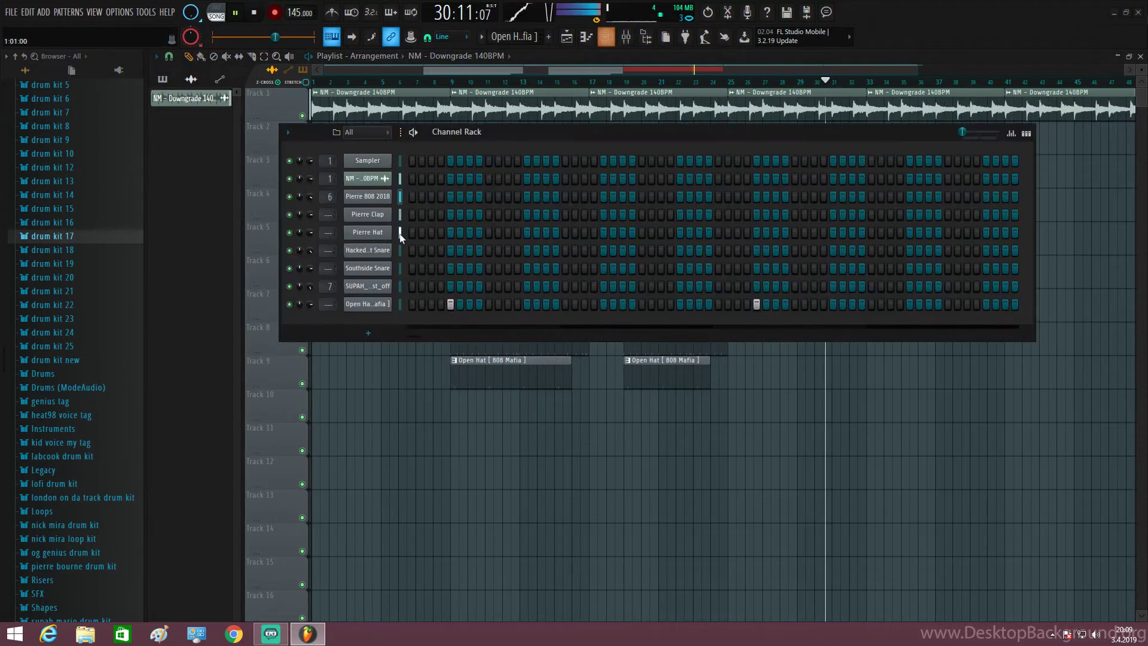
pyautogui.click(382, 200)
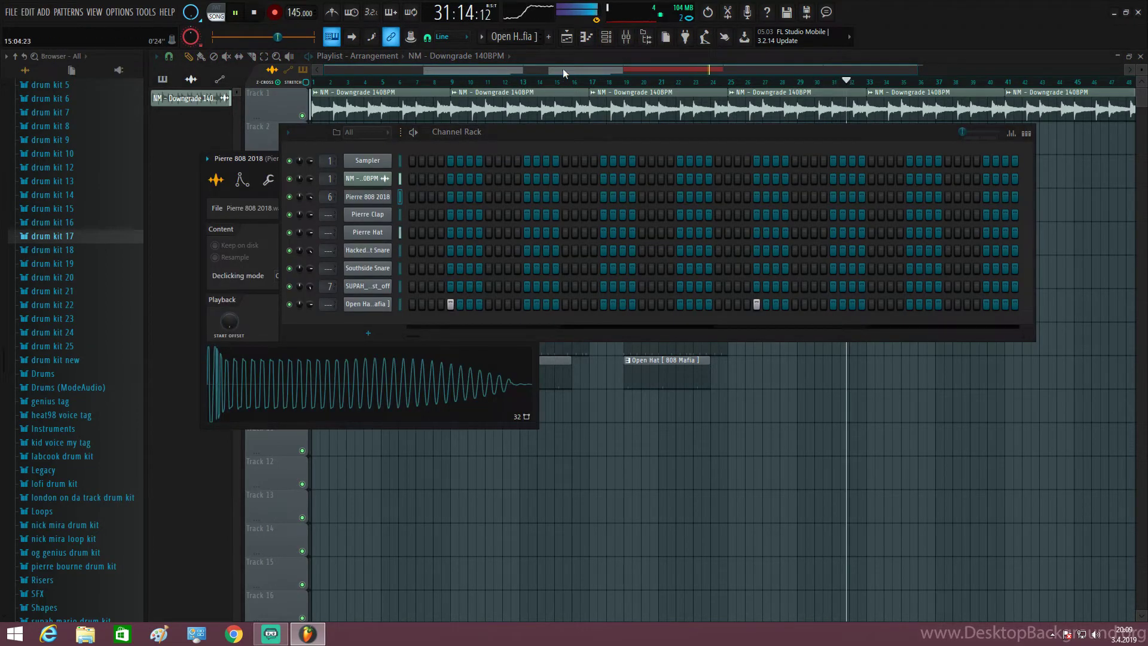
pyautogui.click(606, 37)
pyautogui.rightClick(452, 177)
pyautogui.click(473, 184)
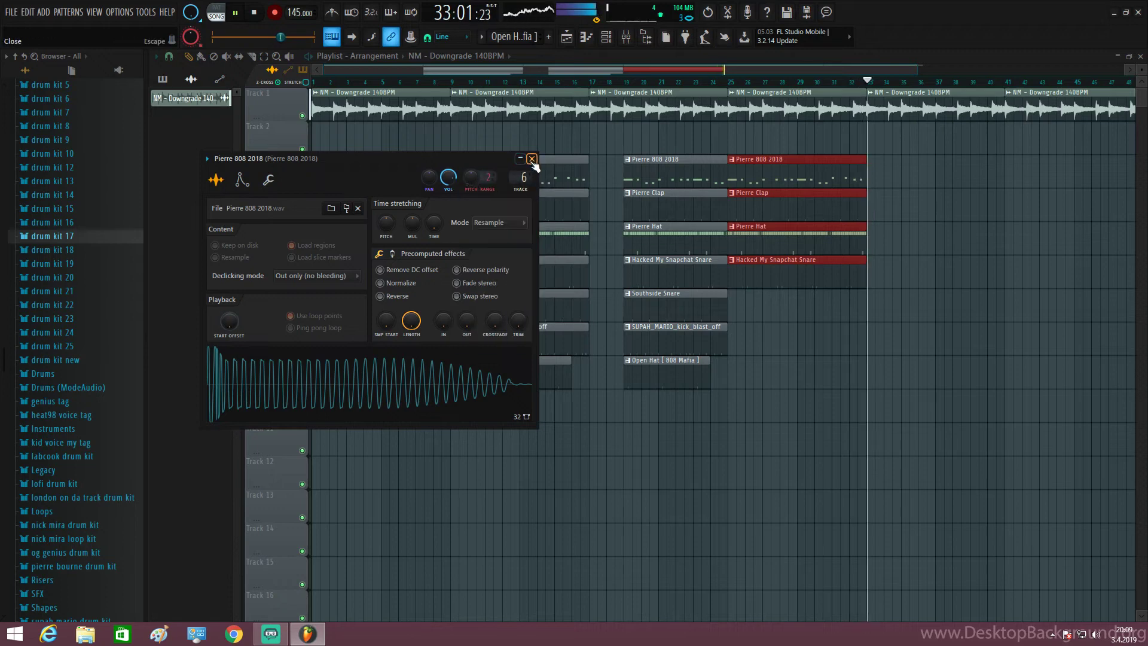
pyautogui.click(531, 158)
pyautogui.click(626, 38)
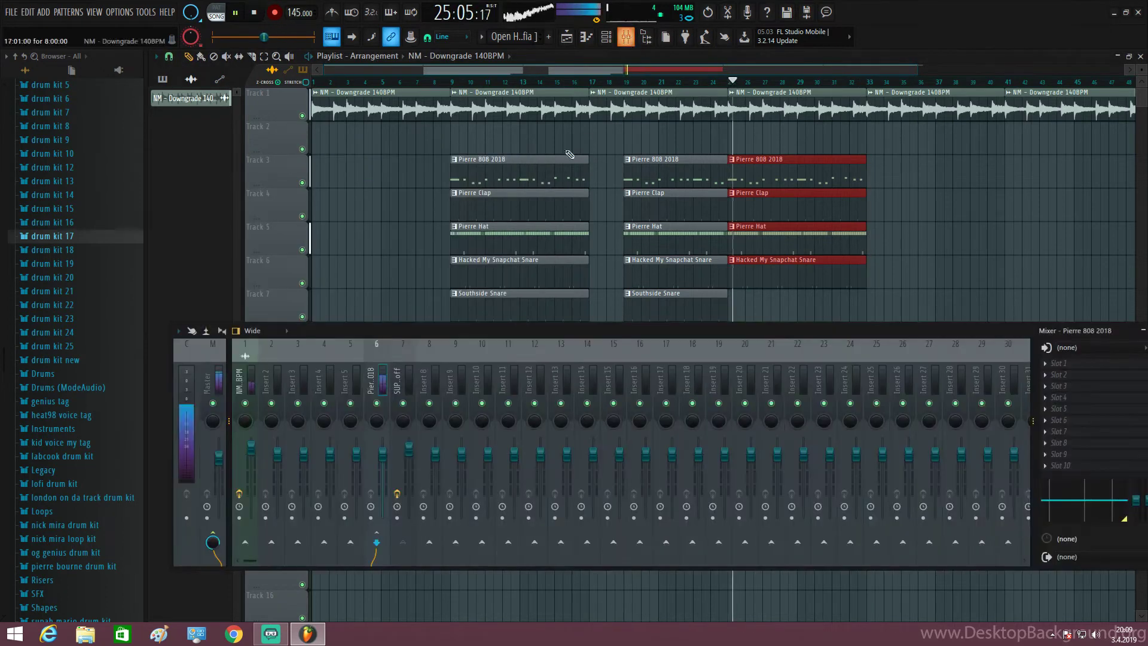
pyautogui.click(626, 38)
# Step: Slightly raise the channel volume of the Pierre Clap
pyautogui.click(389, 214)
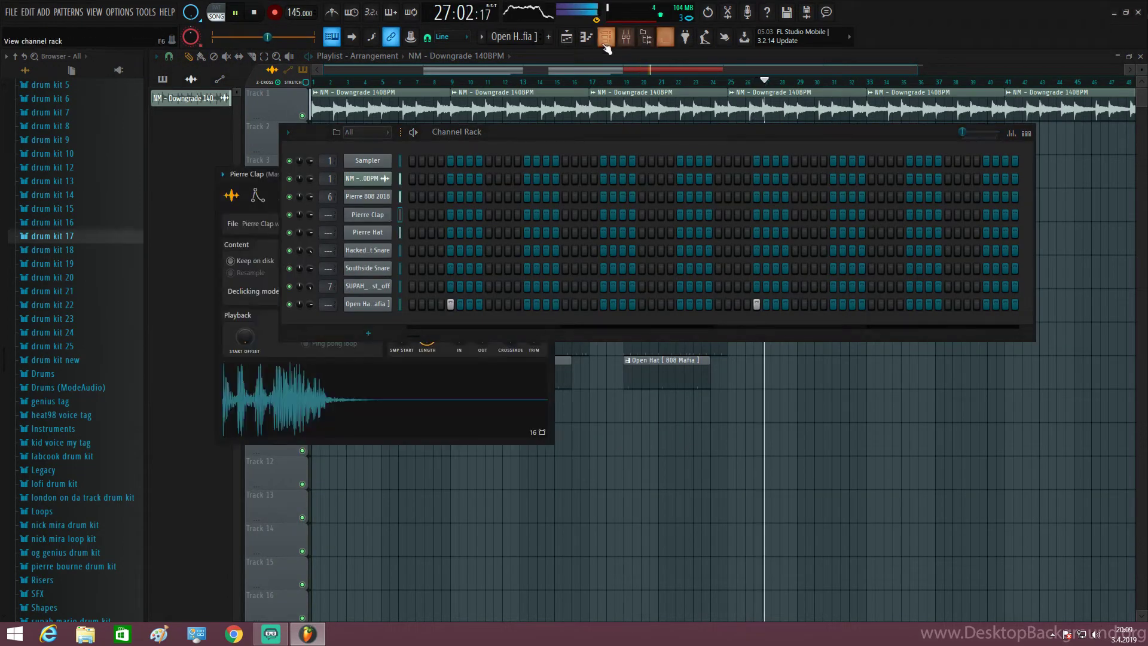
pyautogui.click(606, 38)
pyautogui.moveTo(464, 193); pyautogui.dragTo(463, 190)
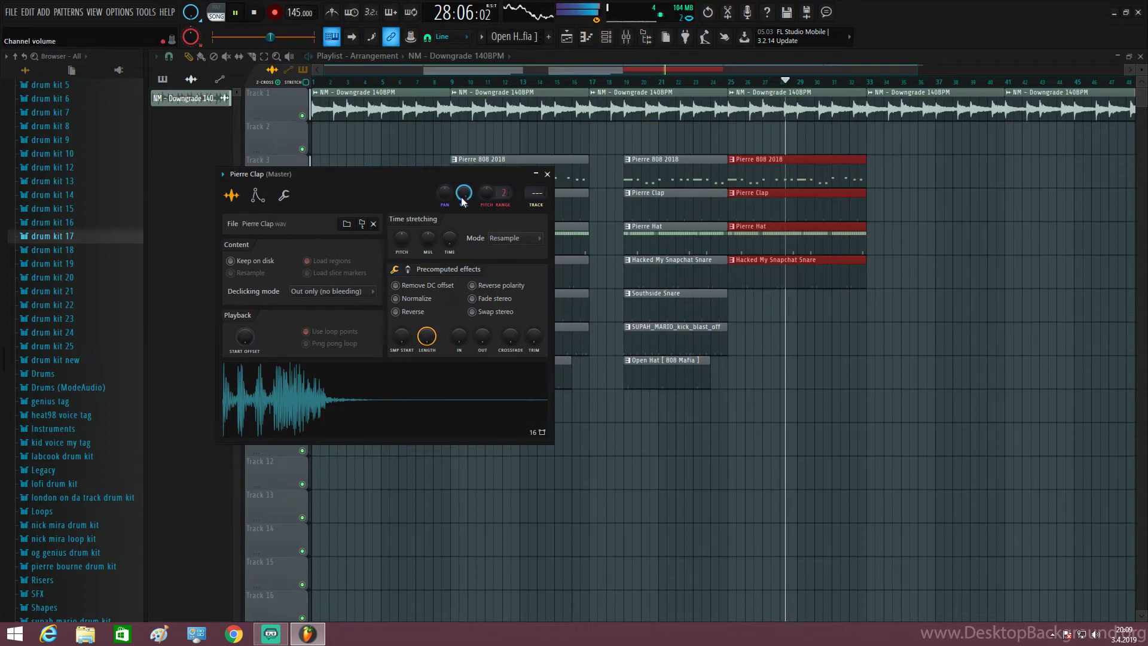
pyautogui.click(547, 174)
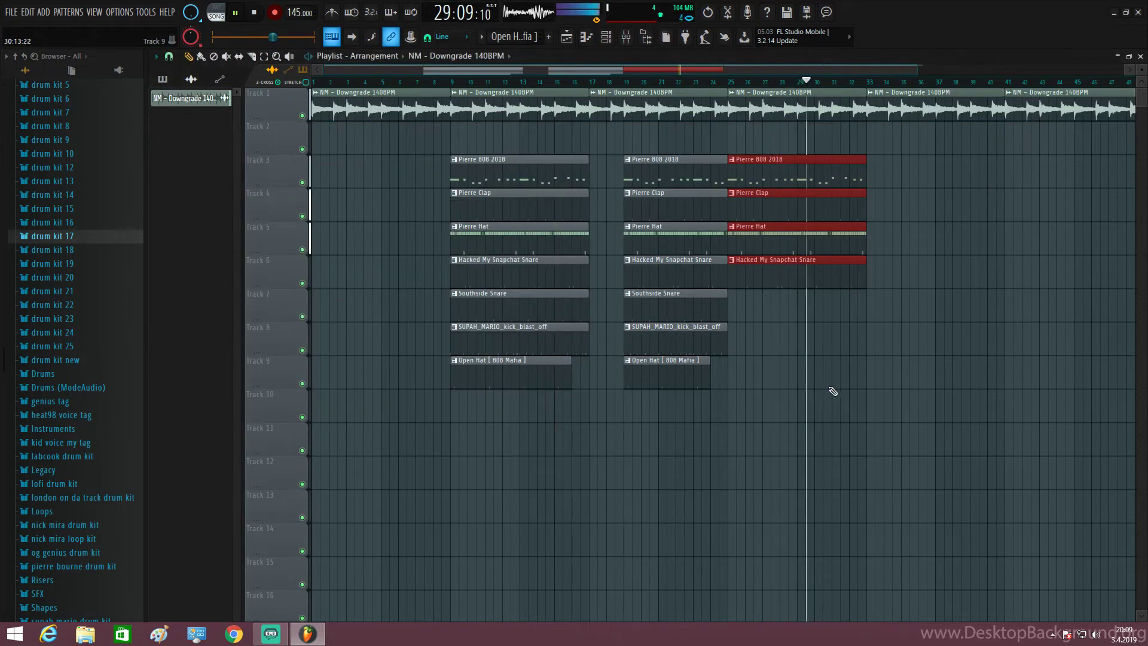
# Step: Duplicate all 808 and drum clips of bars 9 to 32 so that the copies start at bar 33
pyautogui.scroll(-2, 921, 358)
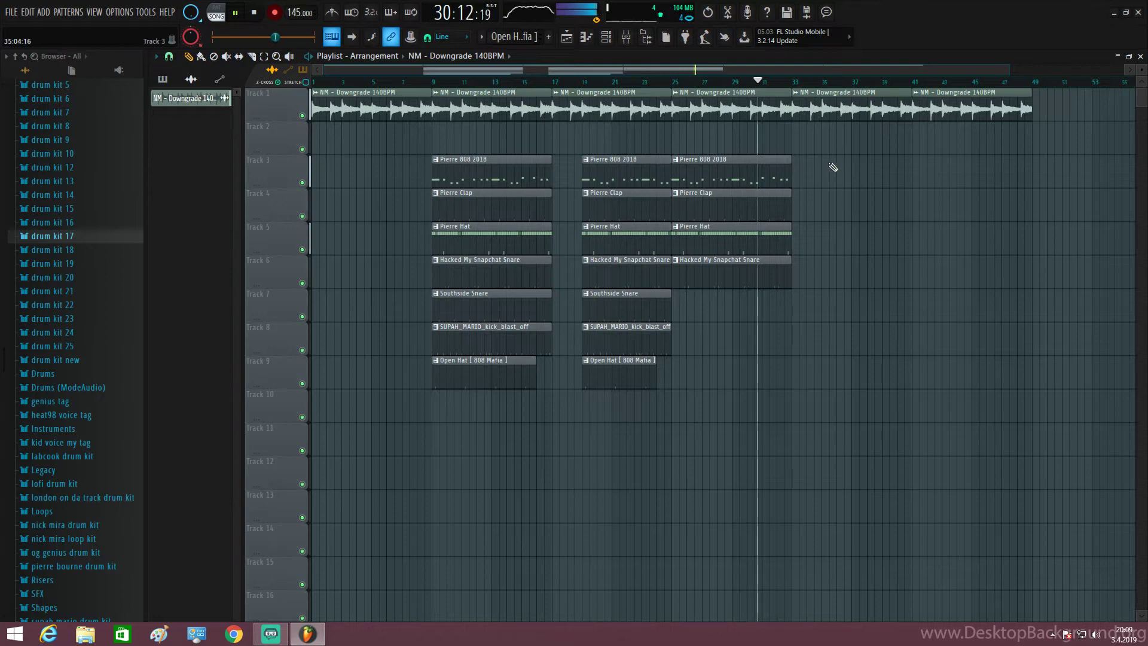
pyautogui.moveTo(831, 168)
pyautogui.mouseDown()
pyautogui.moveTo(596, 394)
pyautogui.moveTo(428, 413)
pyautogui.mouseUp()
pyautogui.moveTo(470, 184)
pyautogui.mouseDown()
pyautogui.moveTo(914, 185)
pyautogui.moveTo(787, 169)
pyautogui.moveTo(803, 167)
pyautogui.mouseUp()
# Step: Trim the start of the first copied 808 and drum clips to 33:07 and play back from bar 33
pyautogui.scroll(3, 804, 174)
pyautogui.click(778, 83)
pyautogui.press('space')
pyautogui.scroll(4, 784, 161)
pyautogui.press('space')
pyautogui.press('space')
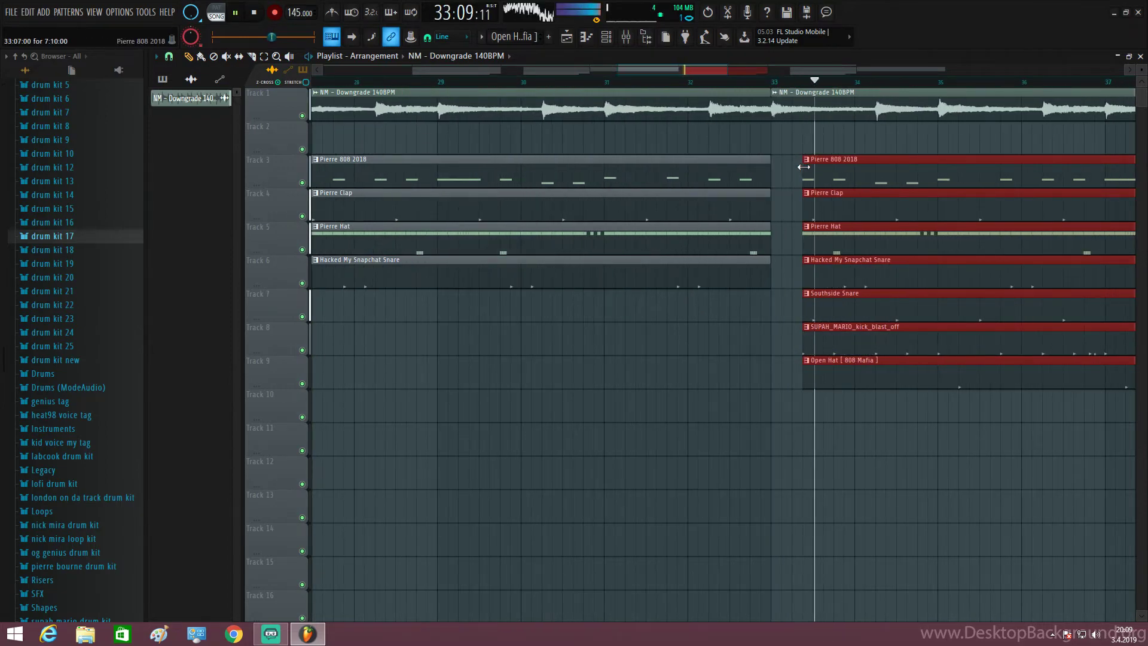
# Step: Delete the copied 808 and drum clips from bar 43 onward
pyautogui.scroll(-8, 820, 479)
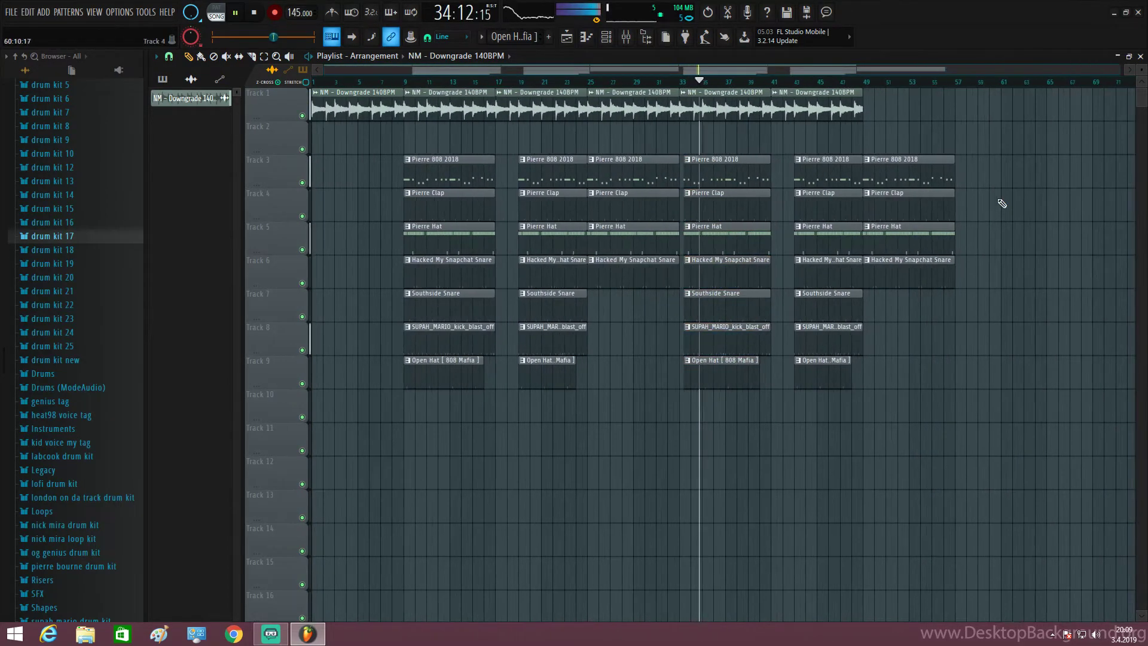
pyautogui.moveTo(1005, 137); pyautogui.dragTo(978, 224)
pyautogui.moveTo(984, 170)
pyautogui.mouseDown()
pyautogui.moveTo(955, 242)
pyautogui.moveTo(823, 387)
pyautogui.mouseUp()
pyautogui.press('Delete')
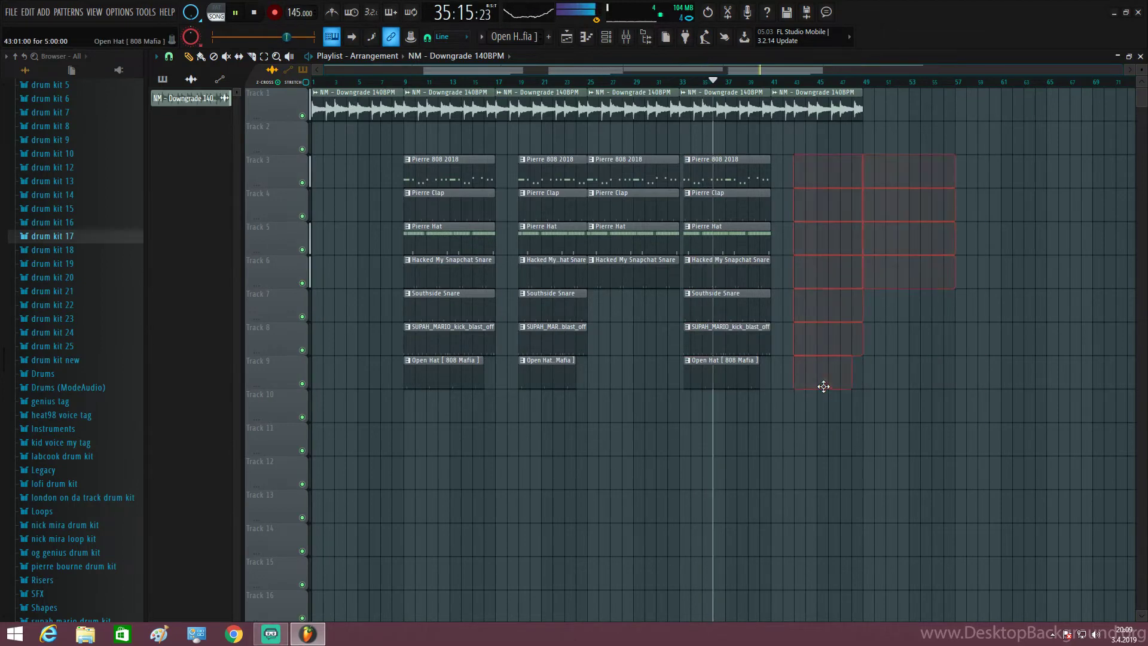
pyautogui.press('Delete')
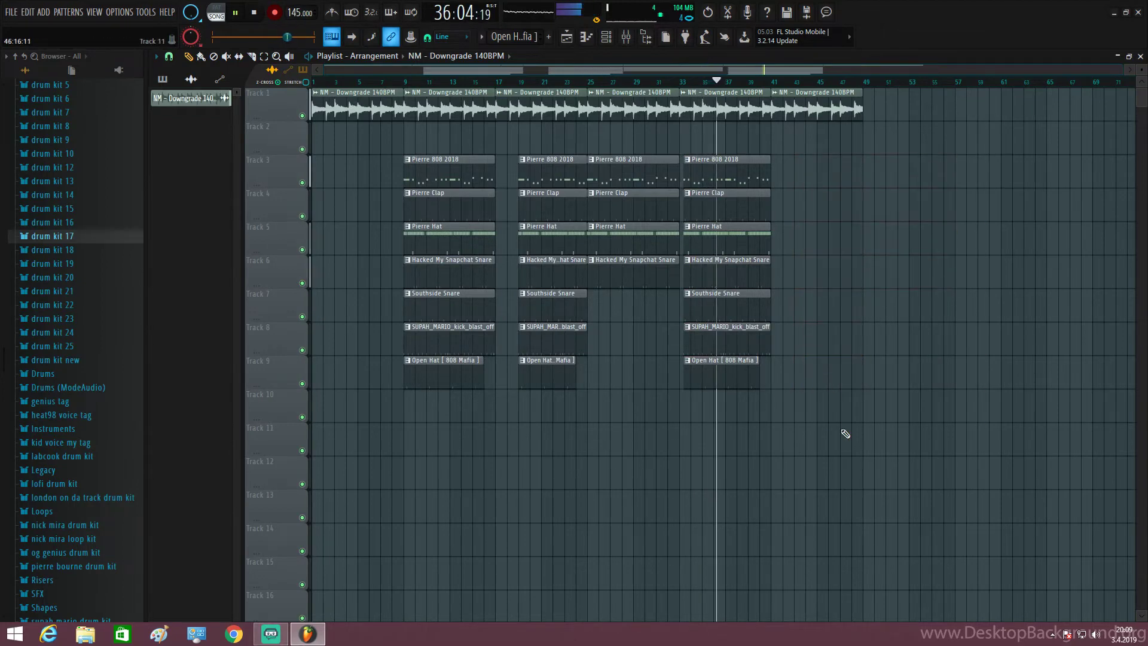
# Step: Place a Pierre 808 2018 clip on Track 3 at bar 41
pyautogui.click(448, 170)
pyautogui.click(787, 175)
pyautogui.scroll(2, 871, 249)
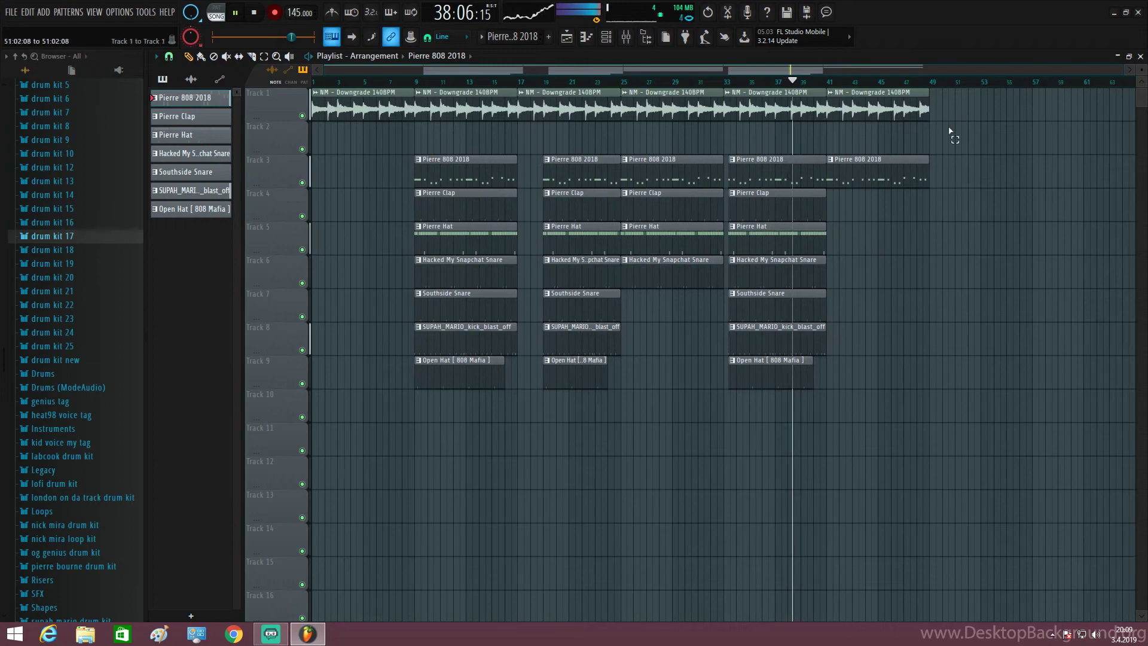
# Step: Duplicate the loop, 808 and drum clips of bars 9 to 48 and align the copies to bar 49
pyautogui.moveTo(955, 89); pyautogui.dragTo(436, 418)
pyautogui.hotkey('ctrl', 'b')
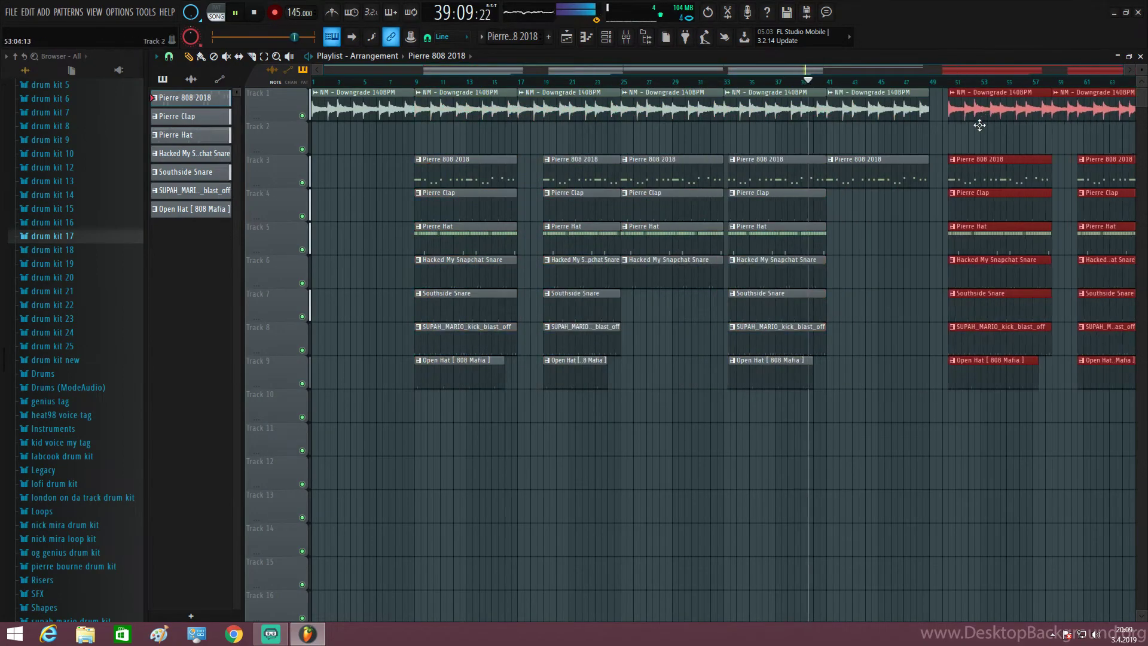
pyautogui.moveTo(979, 125); pyautogui.dragTo(970, 126)
pyautogui.scroll(-1, 932, 210)
pyautogui.scroll(3, 812, 130)
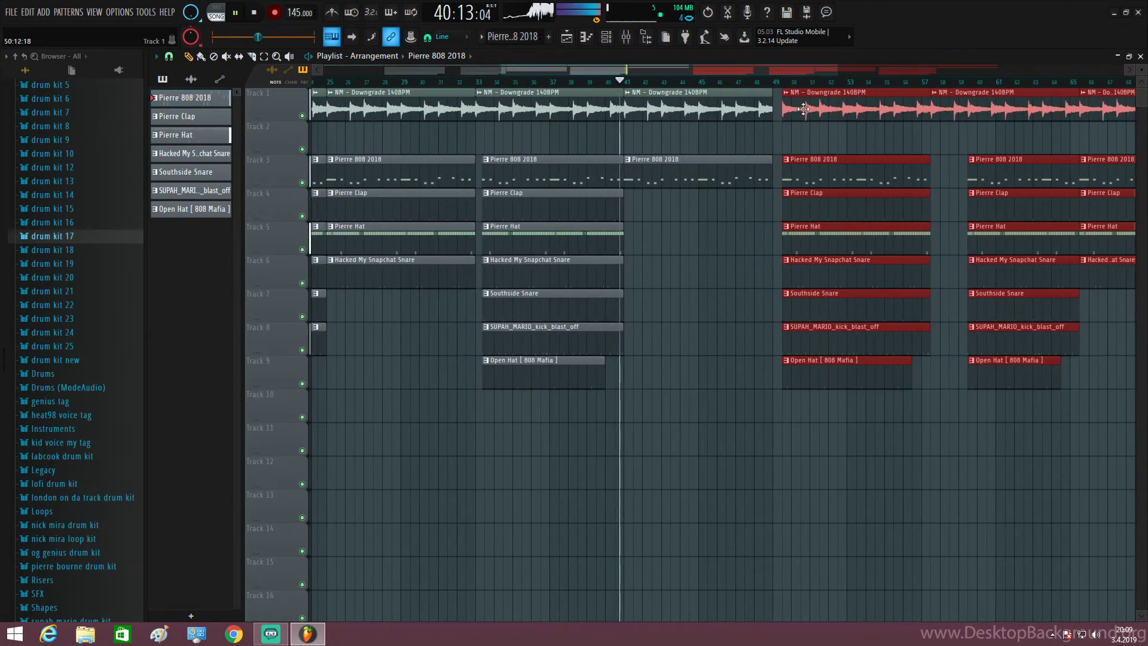
pyautogui.moveTo(802, 109); pyautogui.dragTo(794, 110)
pyautogui.scroll(-4, 807, 147)
# Step: Duplicate the 40-bar section starting at bar 49 and place the copy at bar 89
pyautogui.moveTo(720, 113); pyautogui.dragTo(1065, 127)
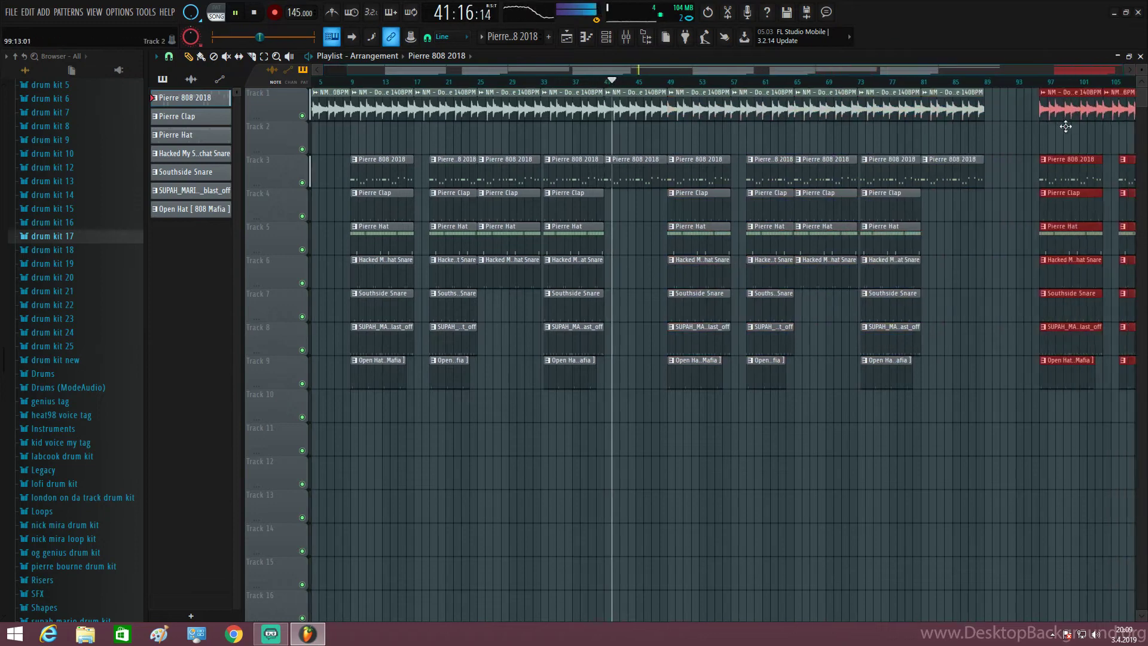
pyautogui.scroll(-1, 853, 495)
pyautogui.click(849, 503)
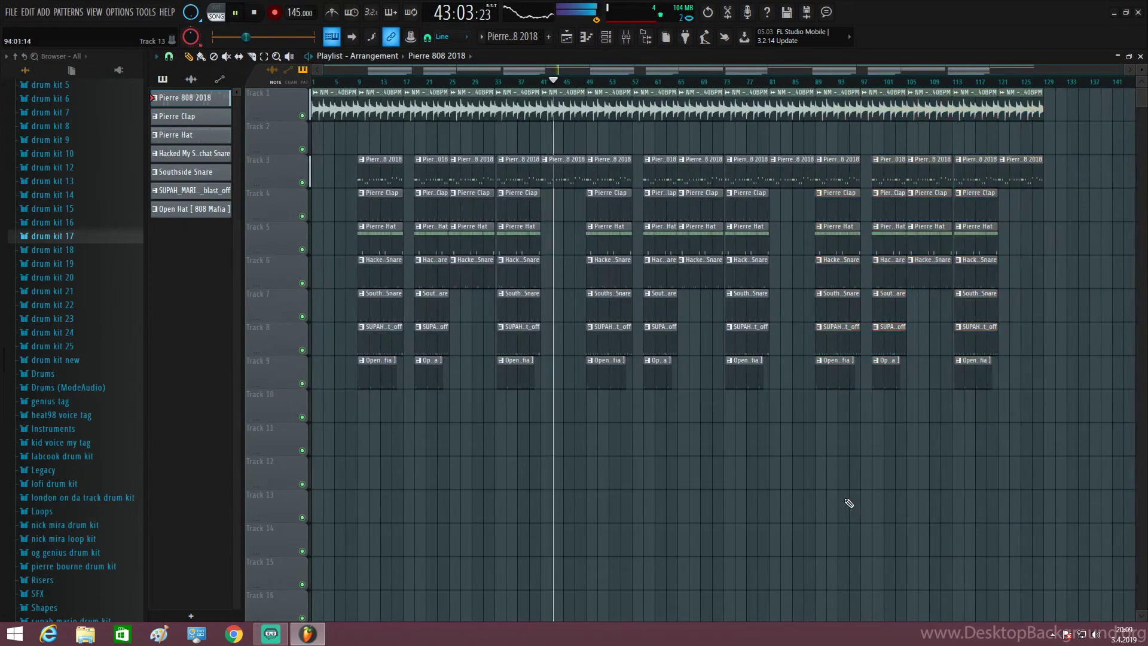
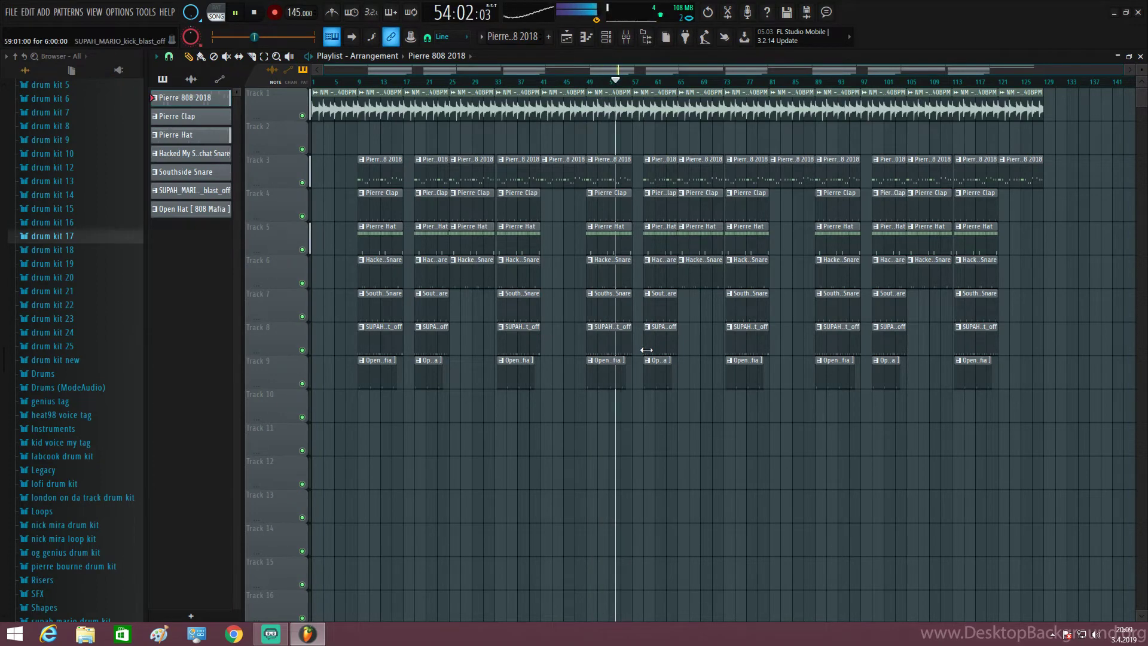
# Step: Copy the 808 and drum clips of bars 59 to 64 onto Tracks 10 to 16, starting at bar 57
pyautogui.scroll(8, 647, 346)
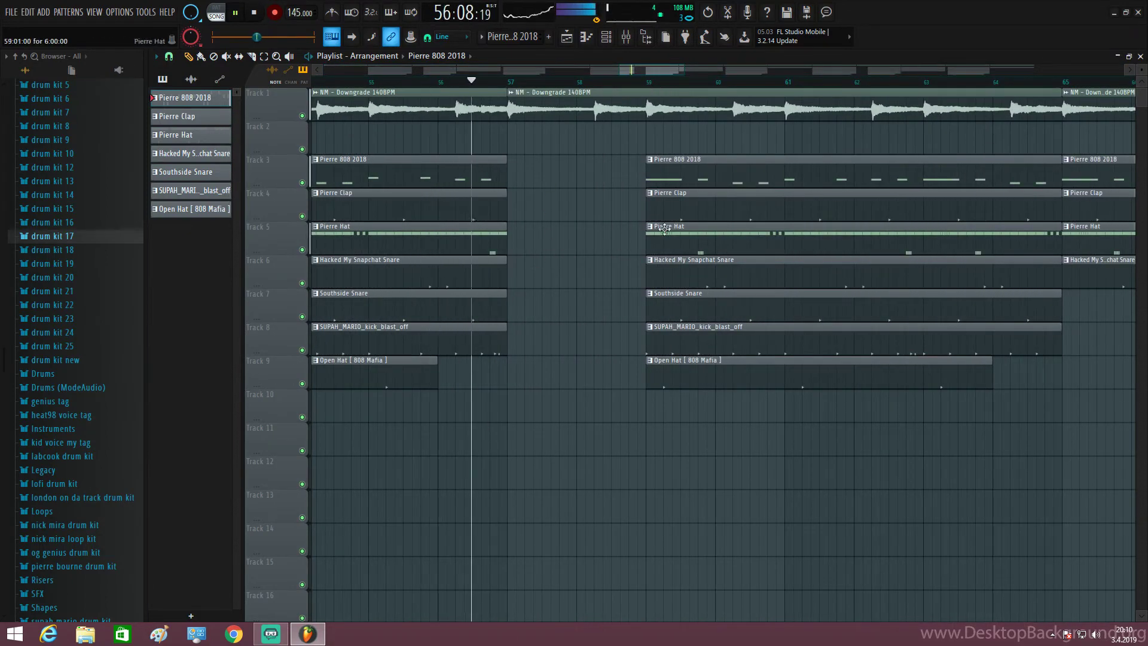
pyautogui.press('space')
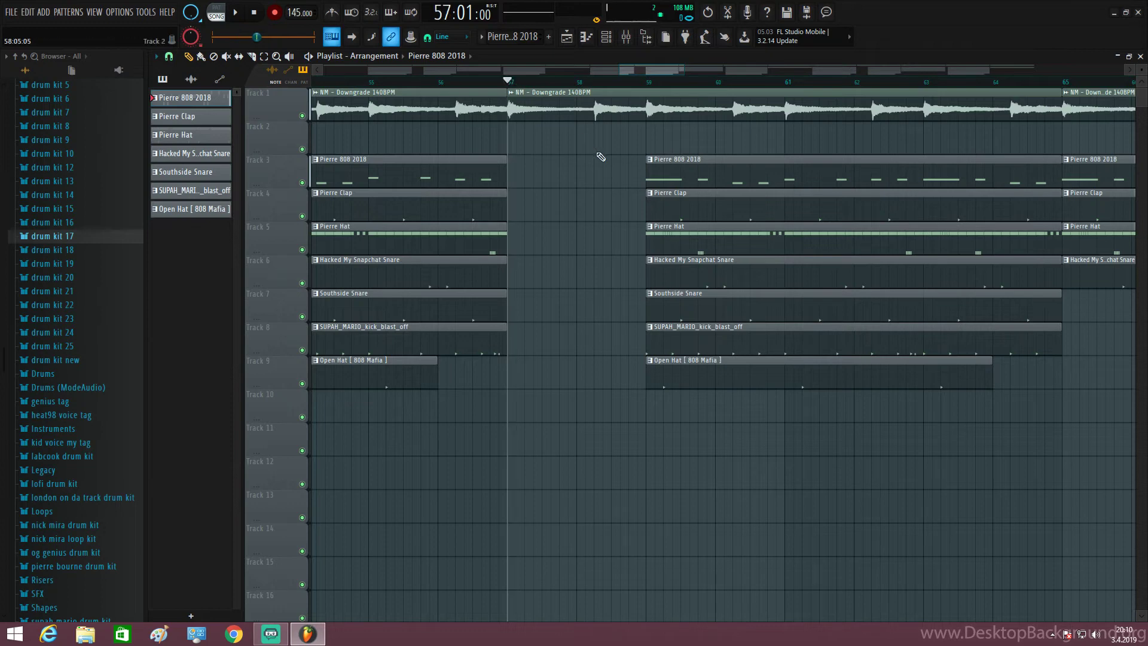
pyautogui.moveTo(644, 190); pyautogui.dragTo(736, 372)
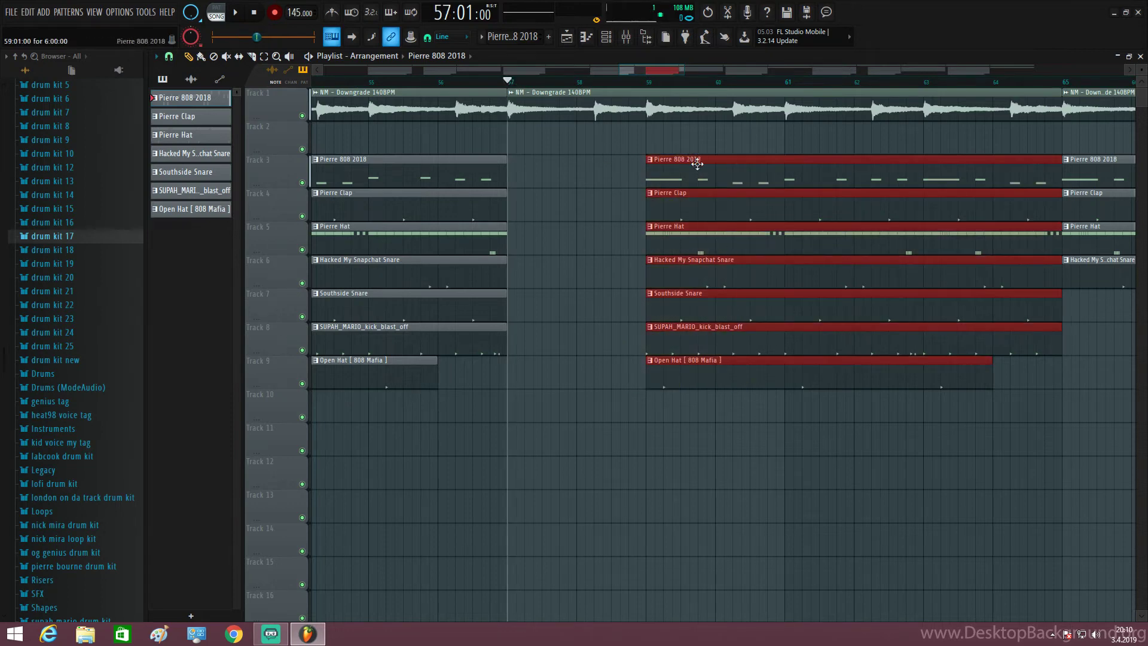
pyautogui.moveTo(697, 163); pyautogui.dragTo(696, 413)
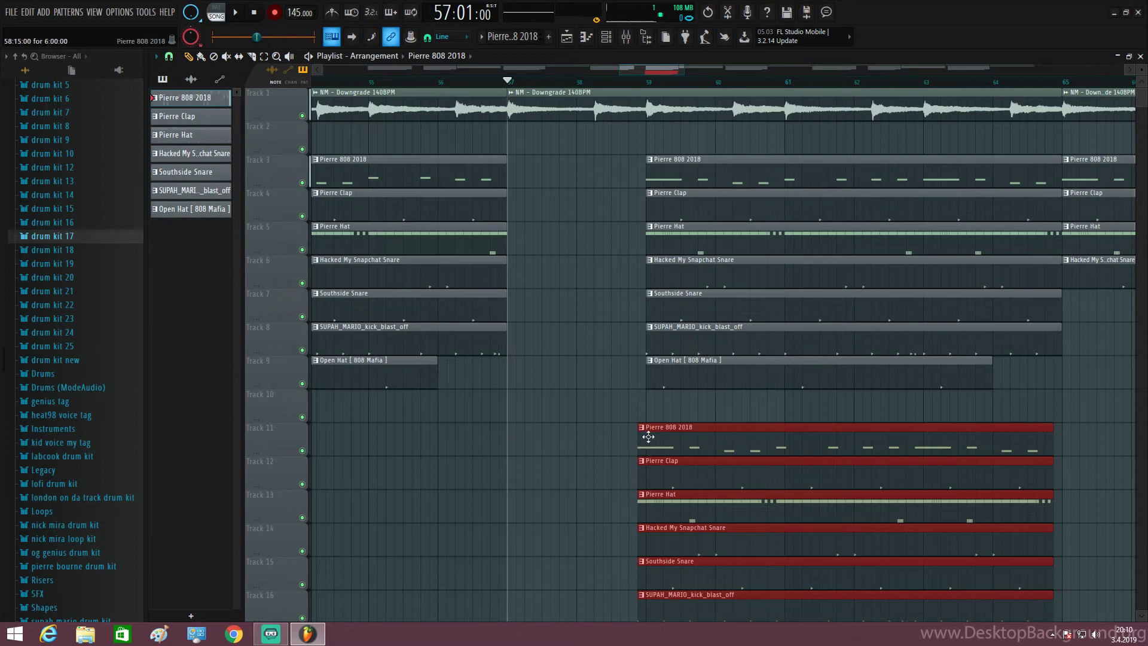
pyautogui.moveTo(664, 442); pyautogui.dragTo(603, 389)
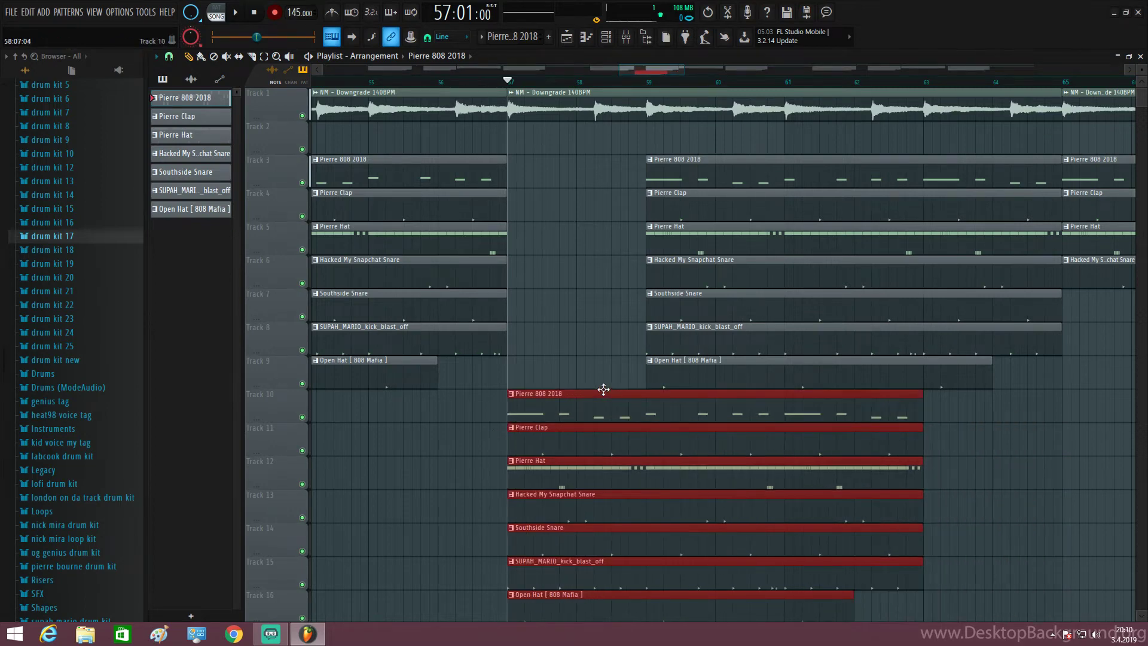
# Step: Shorten the copied clips to 4 steps, dropping the open hat copy, and move them to Tracks 3 to 8 at bar 57
pyautogui.moveTo(922, 403); pyautogui.dragTo(571, 430)
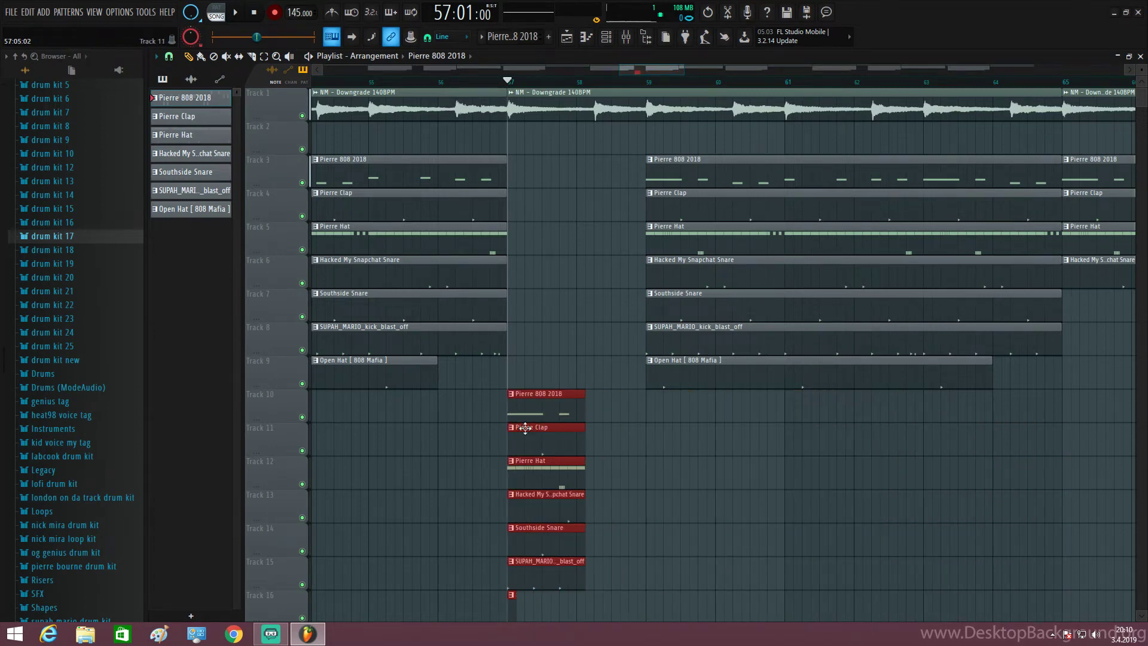
pyautogui.keyDown('ctrl'); pyautogui.click(531, 611); pyautogui.keyUp('ctrl')
pyautogui.rightClick(512, 608)
pyautogui.moveTo(542, 618); pyautogui.dragTo(516, 172)
# Step: Play the transition into bar 57 and shorten the clip fragments there to about 2 steps
pyautogui.click(448, 84)
pyautogui.press('space')
pyautogui.scroll(2, 553, 211)
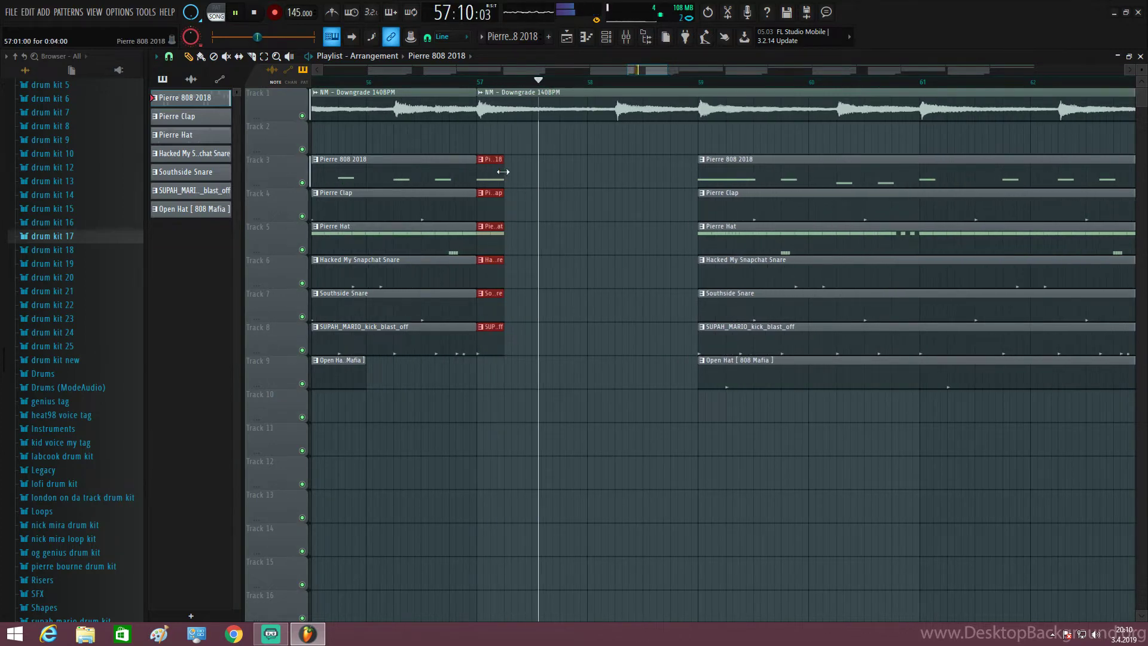
pyautogui.moveTo(503, 171); pyautogui.dragTo(491, 173)
pyautogui.press('space')
pyautogui.press('space')
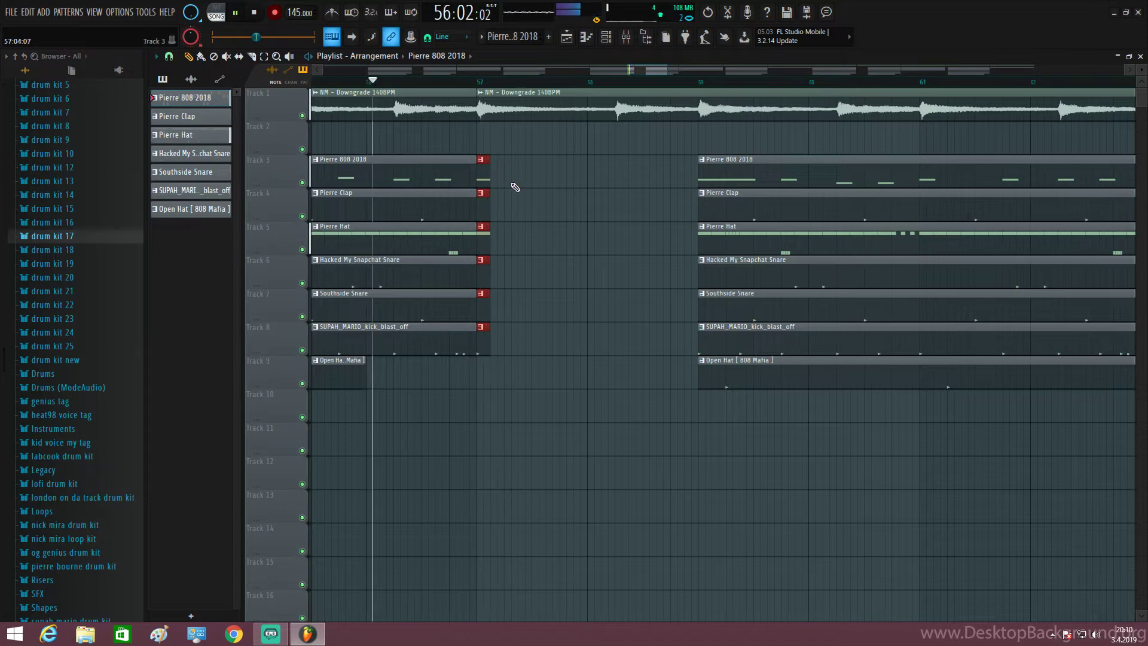
# Step: Try removing the Pierre Hat fragment at bar 57, listen to the transition, and undo the deletion
pyautogui.keyDown('ctrl'); pyautogui.click(513, 184); pyautogui.keyUp('ctrl')
pyautogui.rightClick(490, 241)
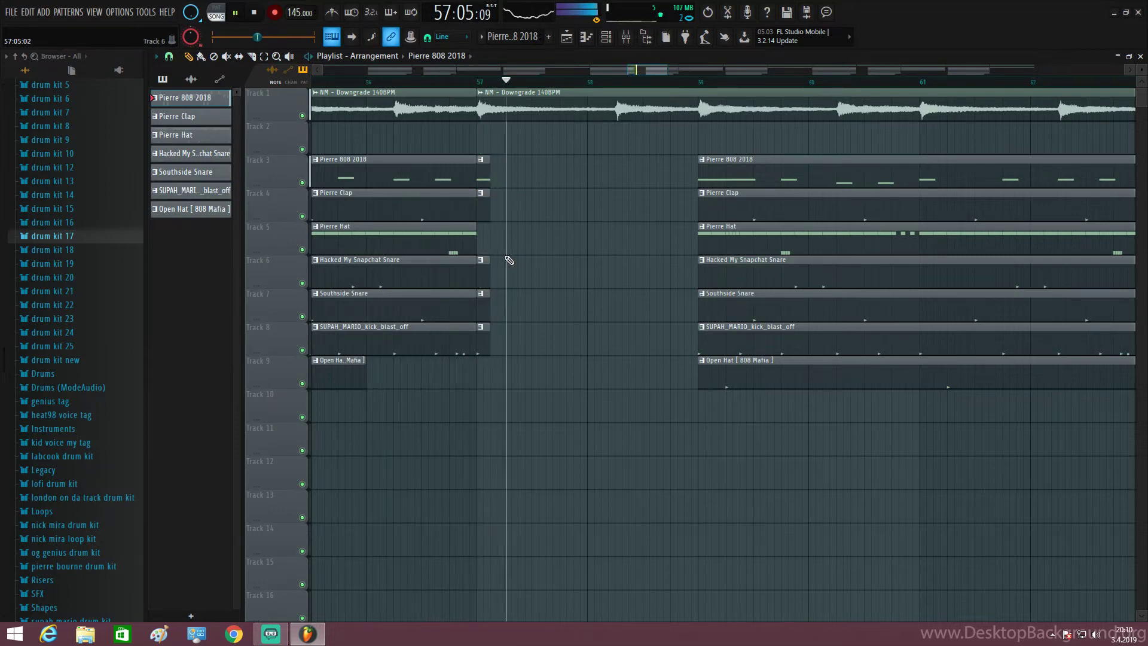
pyautogui.press('space')
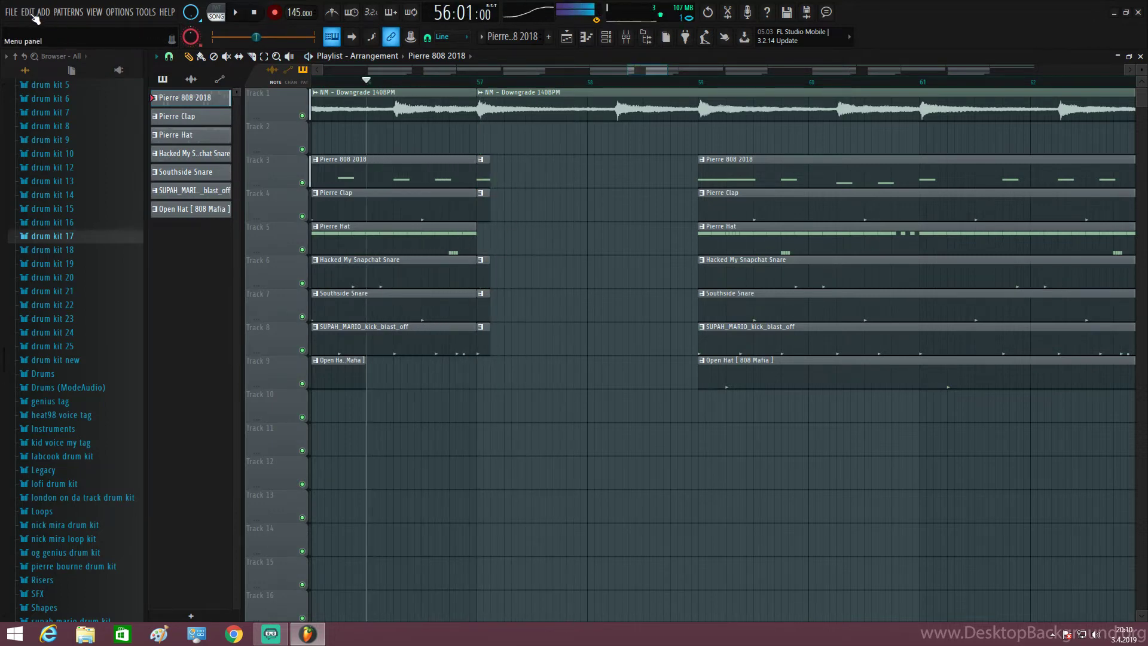
pyautogui.press('space')
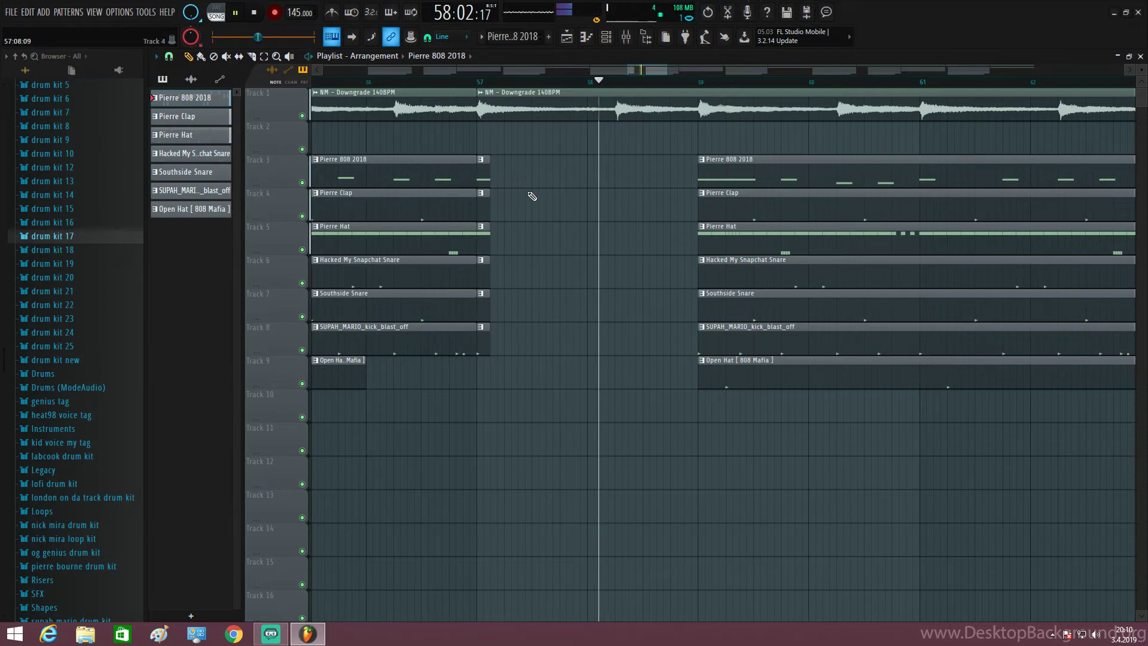
pyautogui.scroll(-10, 555, 299)
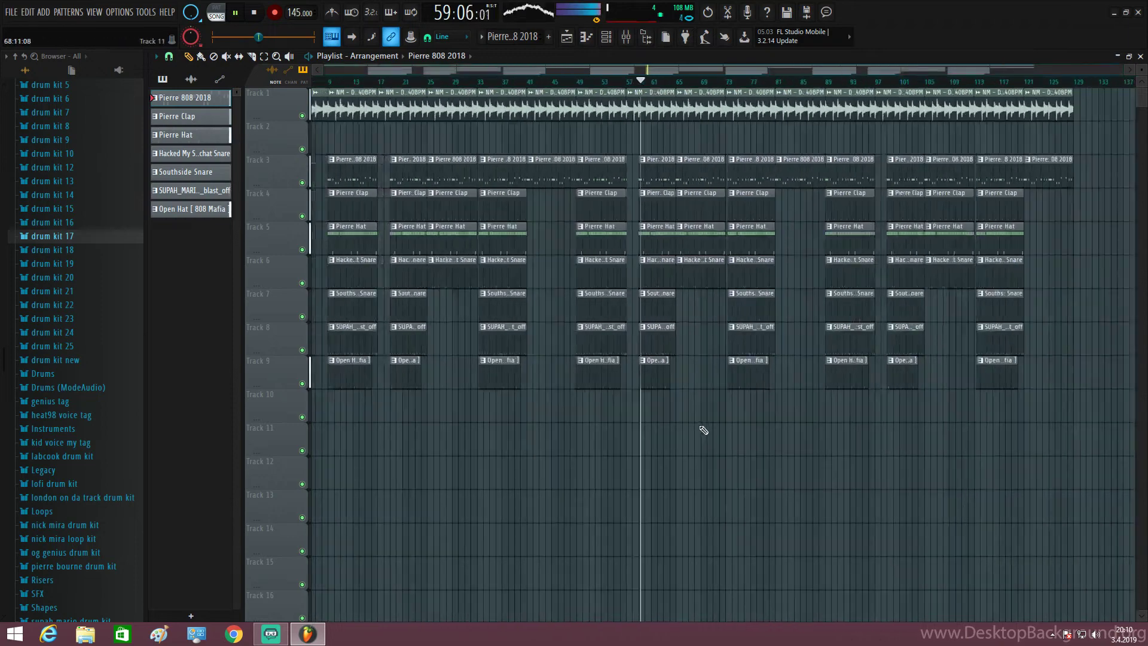
pyautogui.scroll(-1, 772, 421)
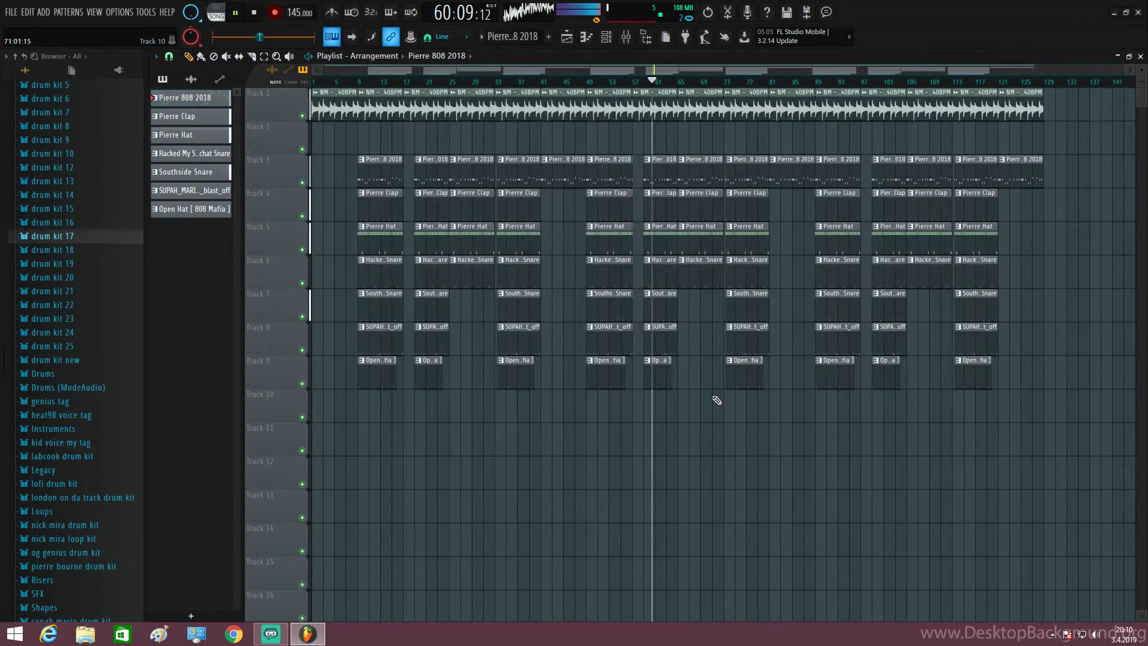
pyautogui.scroll(8, 717, 399)
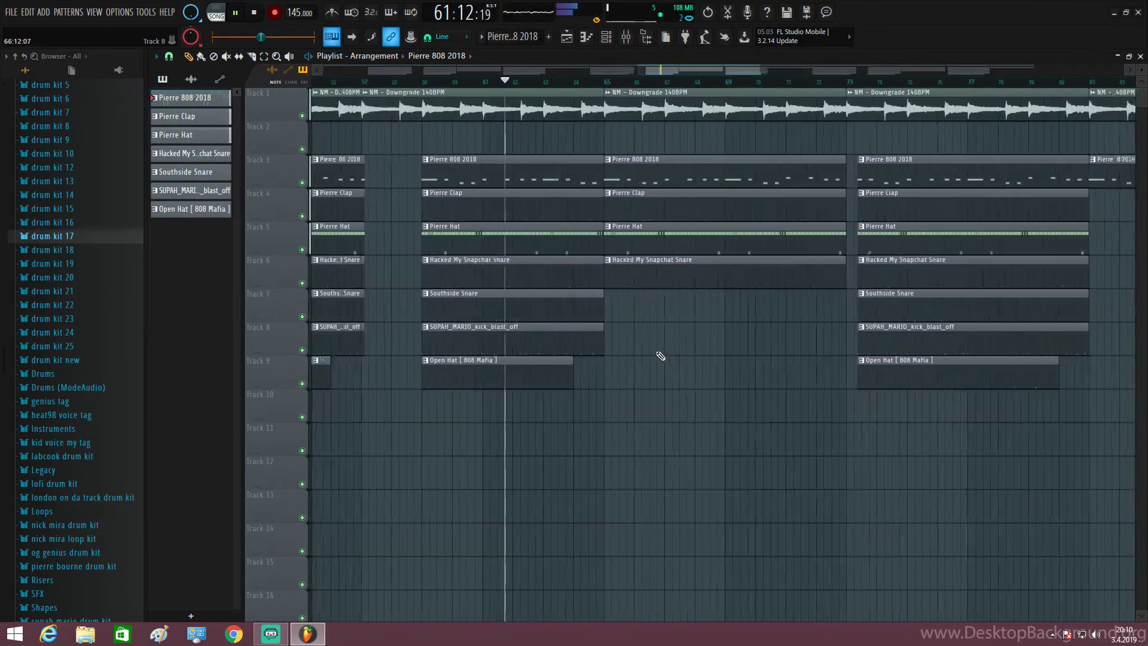
pyautogui.scroll(6, 660, 356)
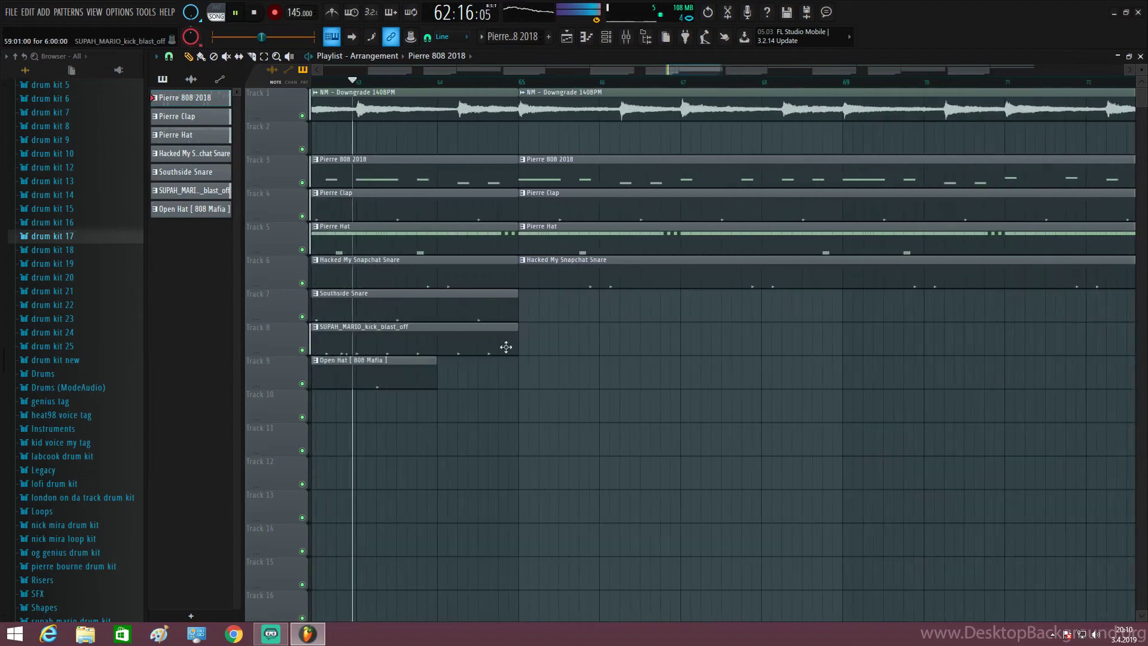
# Step: Play from bar 62 into bar 73 and review the arrangement of the 808 and drum sections across the playlist
pyautogui.moveTo(506, 347); pyautogui.dragTo(501, 101)
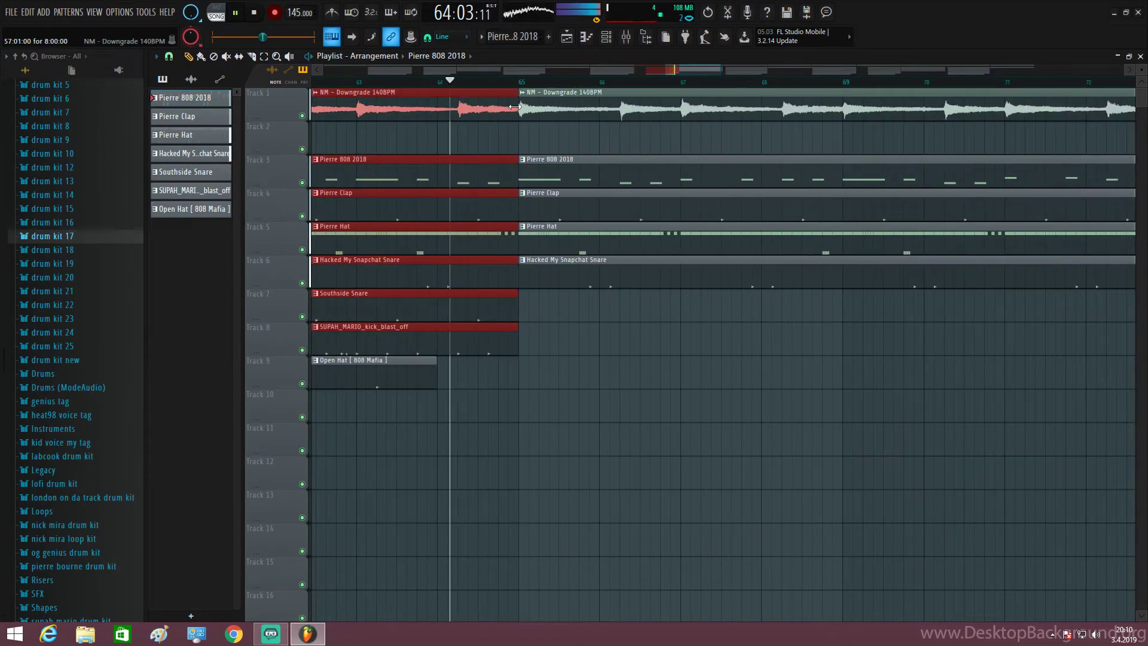
pyautogui.keyDown('ctrl'); pyautogui.click(552, 487); pyautogui.keyUp('ctrl')
pyautogui.scroll(-8, 613, 405)
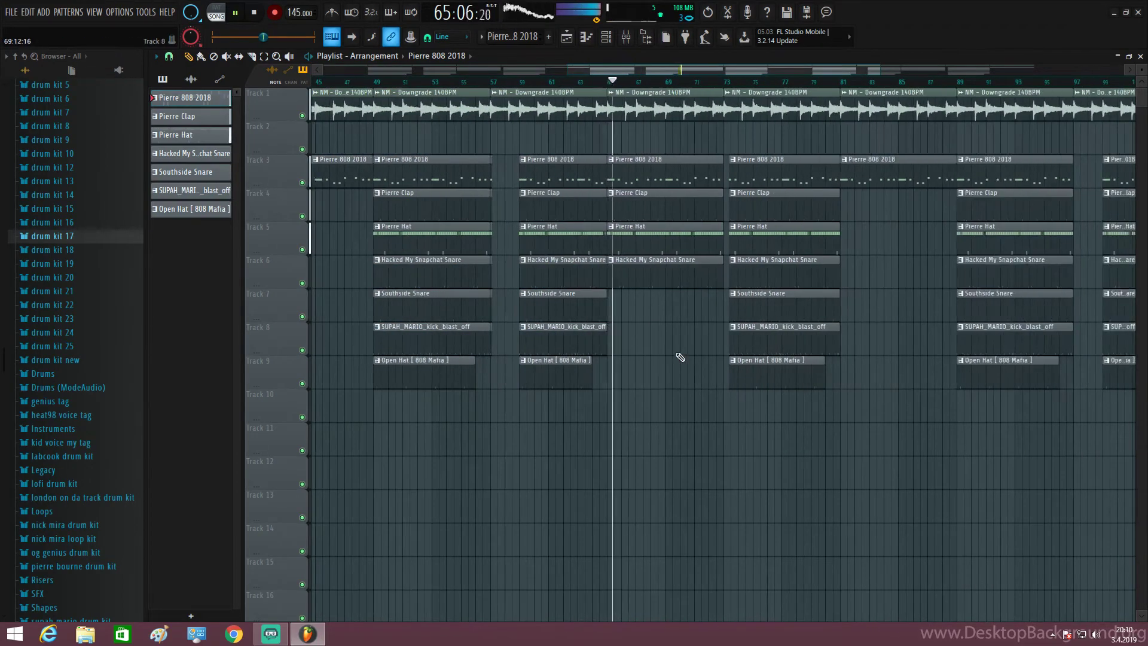
pyautogui.scroll(6, 631, 313)
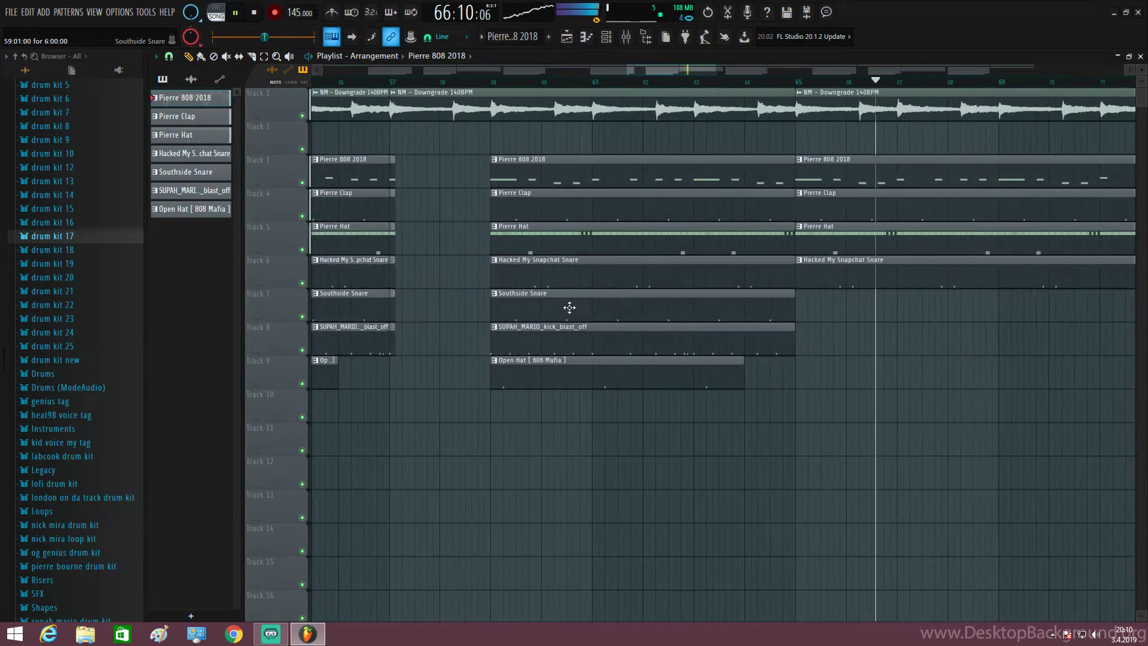
pyautogui.scroll(-8, 569, 307)
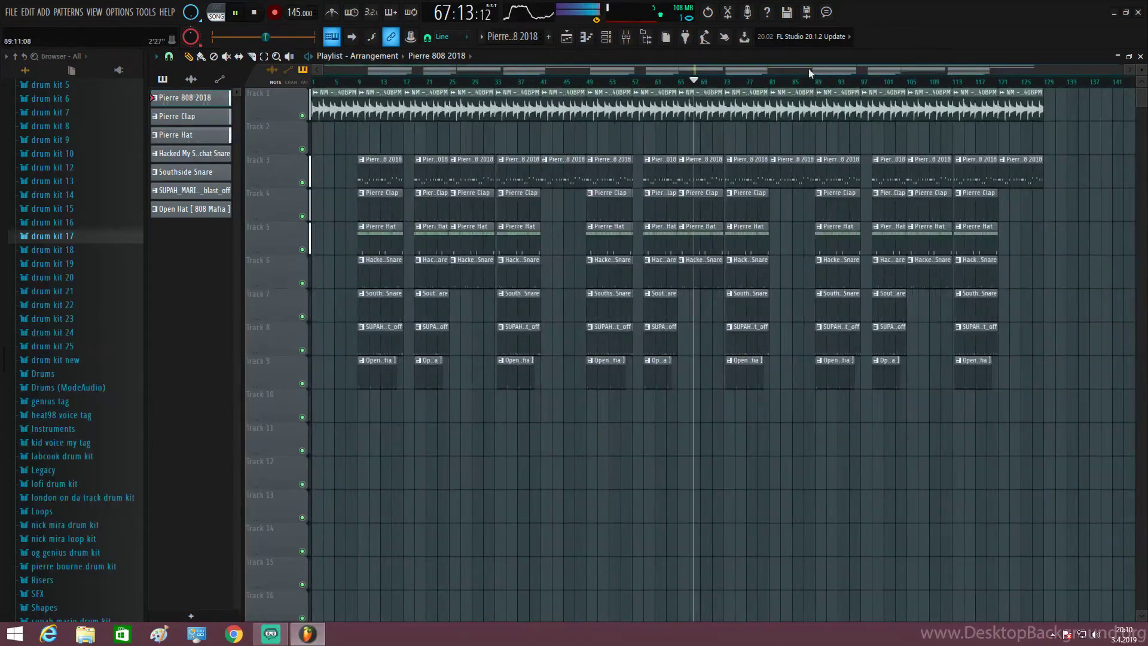
pyautogui.moveTo(809, 70); pyautogui.dragTo(844, 71)
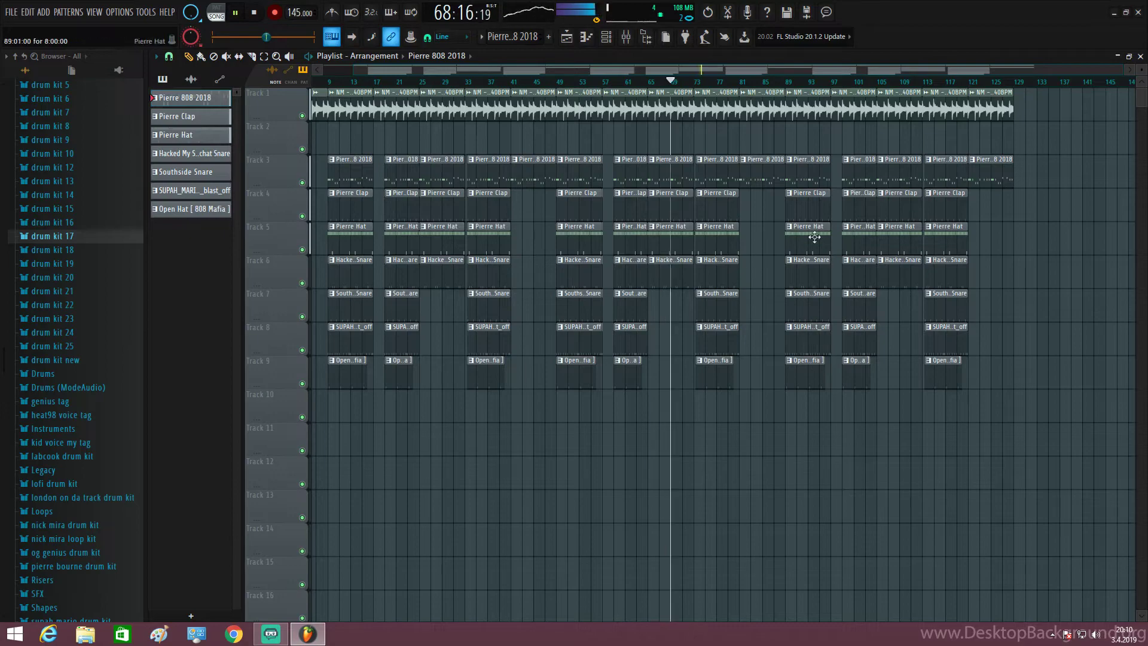
pyautogui.moveTo(663, 70); pyautogui.dragTo(677, 70)
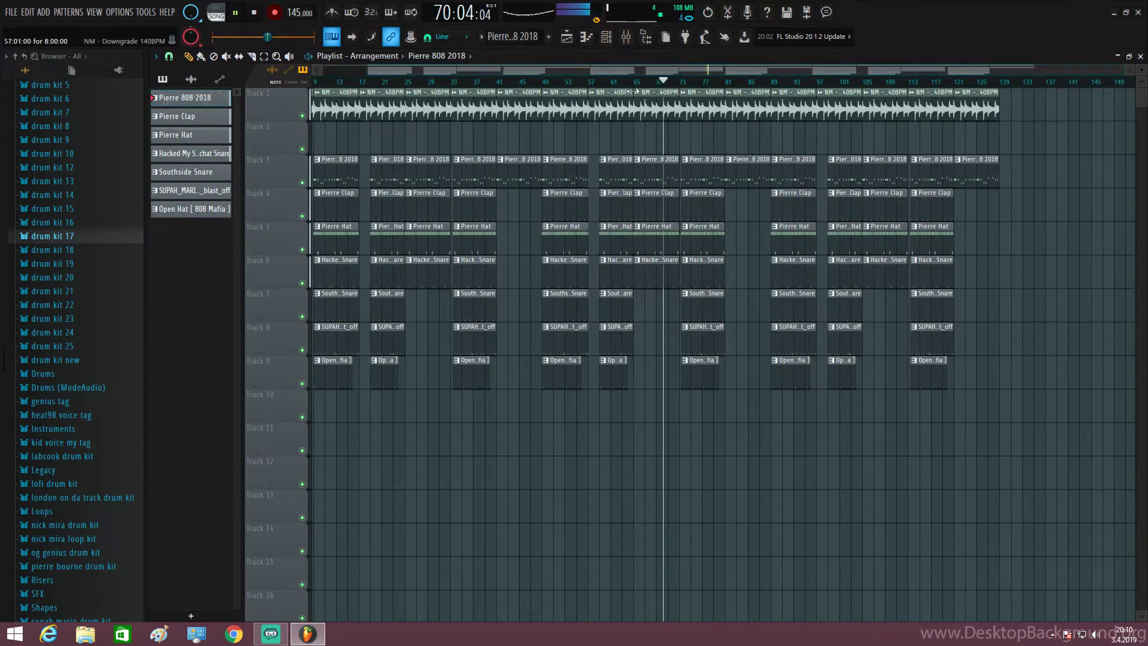
pyautogui.scroll(1, 702, 302)
pyautogui.scroll(6, 703, 302)
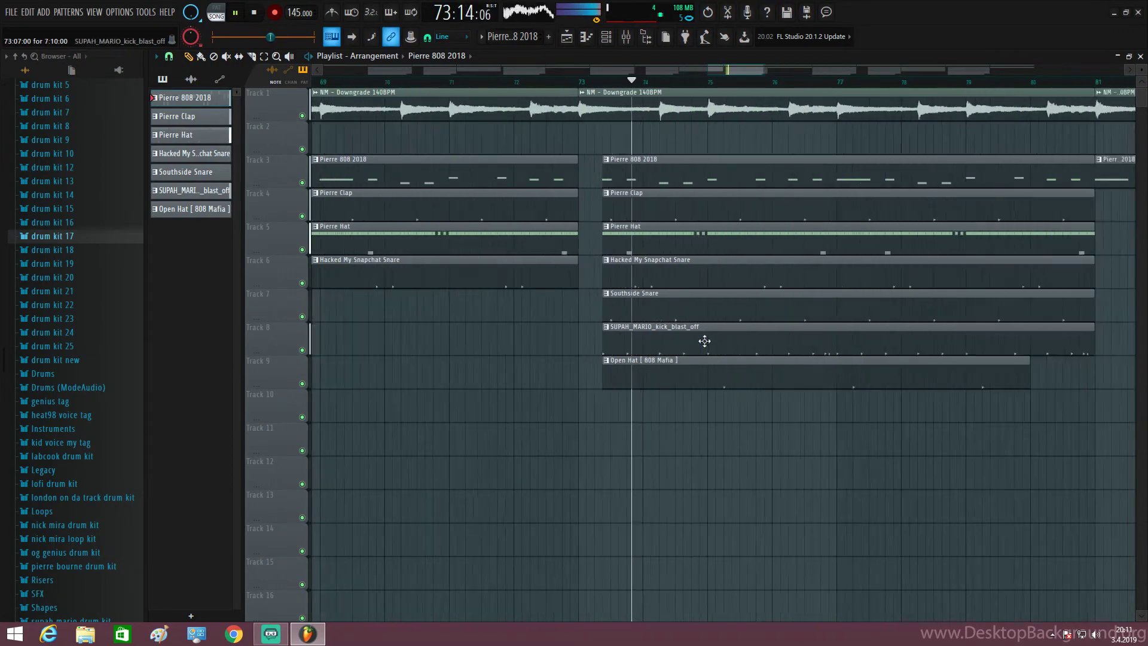
# Step: Stop playback and examine the gap before the 808 and drum clips that follow bar 73
pyautogui.press('space')
pyautogui.press('space')
pyautogui.scroll(2, 466, 359)
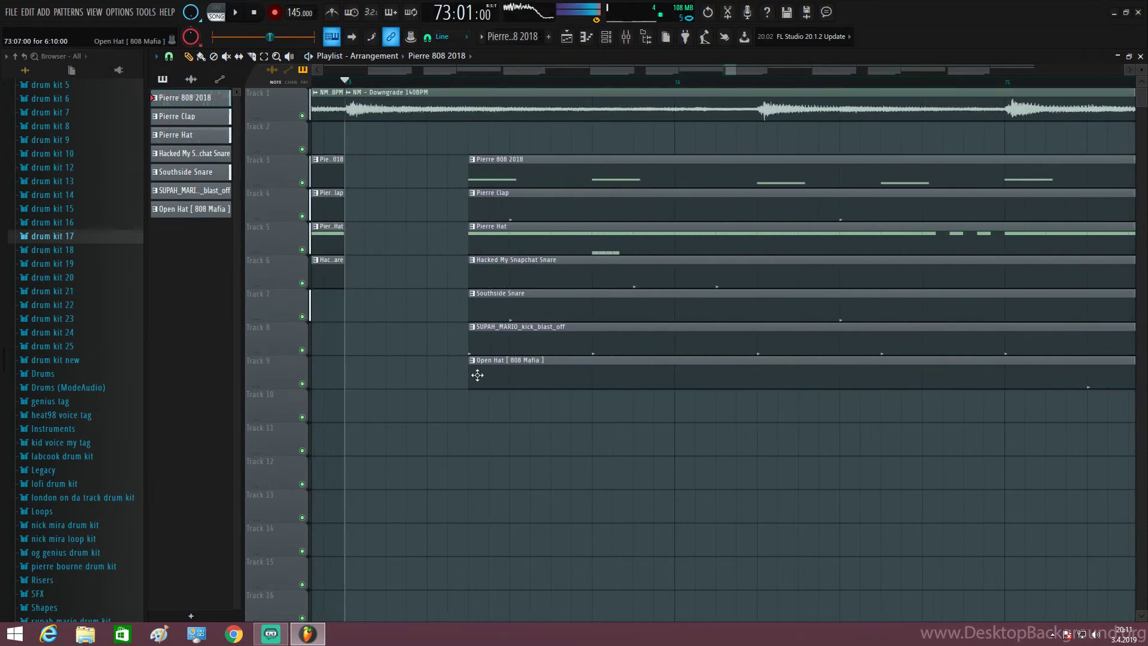
pyautogui.press('space')
pyautogui.scroll(-6, 479, 408)
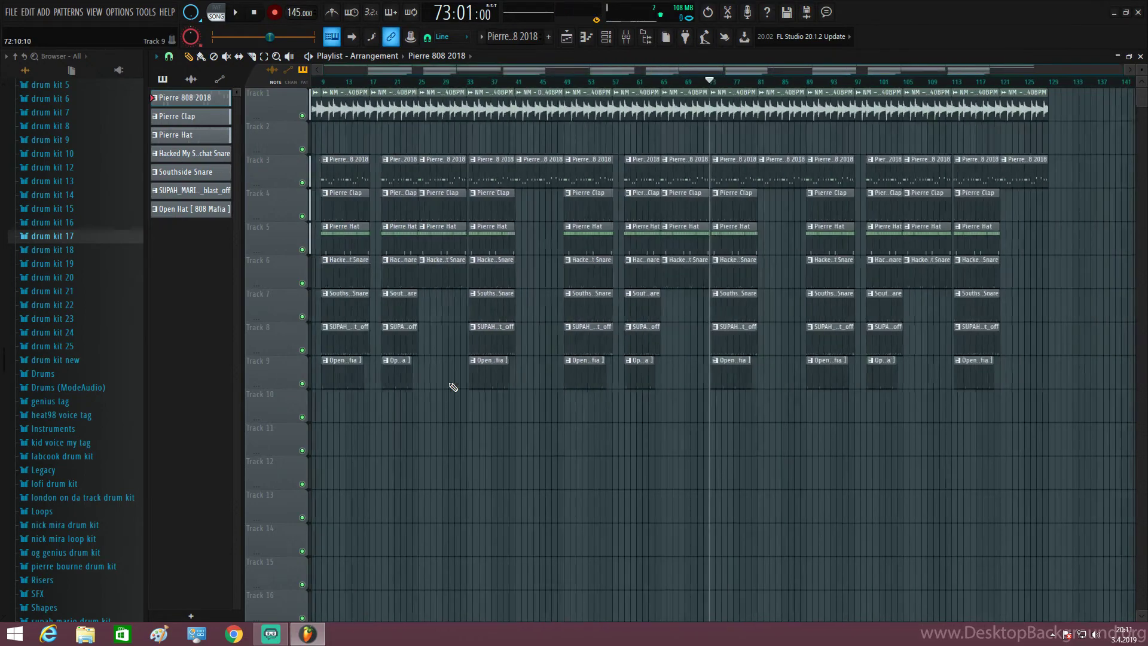
# Step: Replay the transition at bar 33 several times to check how the 808 and drum clips come in
pyautogui.click(547, 82)
pyautogui.press('space')
pyautogui.scroll(4, 583, 384)
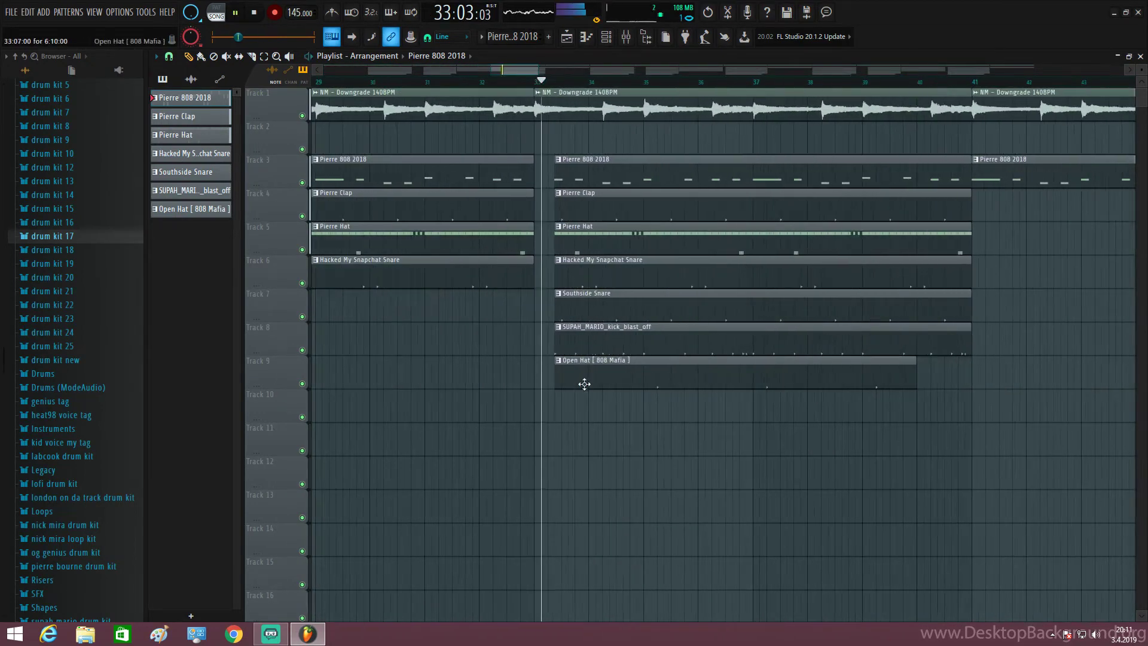
pyautogui.moveTo(526, 408); pyautogui.dragTo(527, 177)
pyautogui.press('space')
pyautogui.press('space')
pyautogui.press('space')
pyautogui.press('space')
pyautogui.press('space')
pyautogui.rightClick(517, 190)
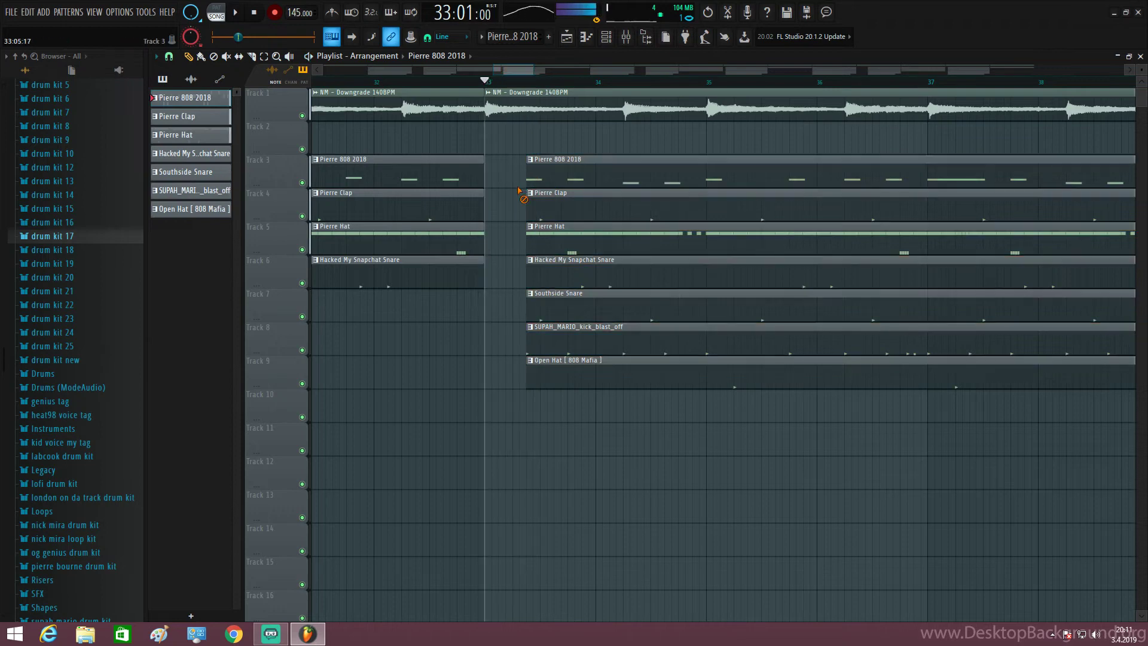
pyautogui.press('space')
pyautogui.press('space')
pyautogui.press('space')
pyautogui.press('space')
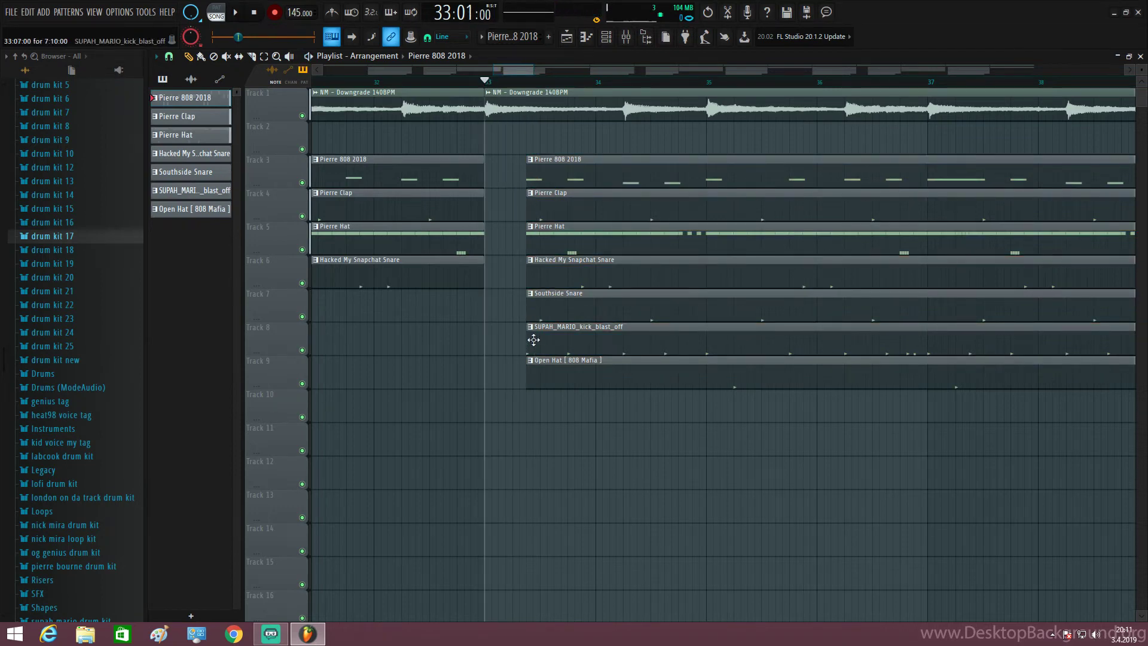
# Step: Trim the start of the kick clip to bar 33 step 9 and the Pierre 808 clip to bar 33 step 13, and play the transition
pyautogui.moveTo(529, 336); pyautogui.dragTo(540, 337)
pyautogui.moveTo(527, 173); pyautogui.dragTo(567, 174)
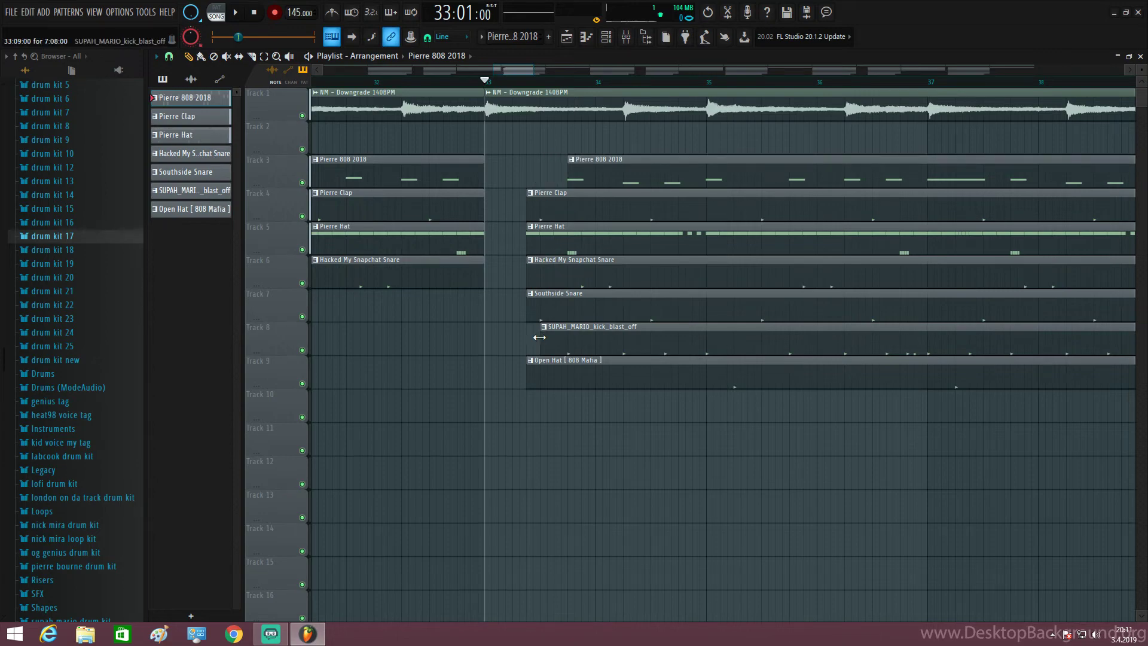
pyautogui.moveTo(539, 338); pyautogui.dragTo(521, 335)
pyautogui.press('space')
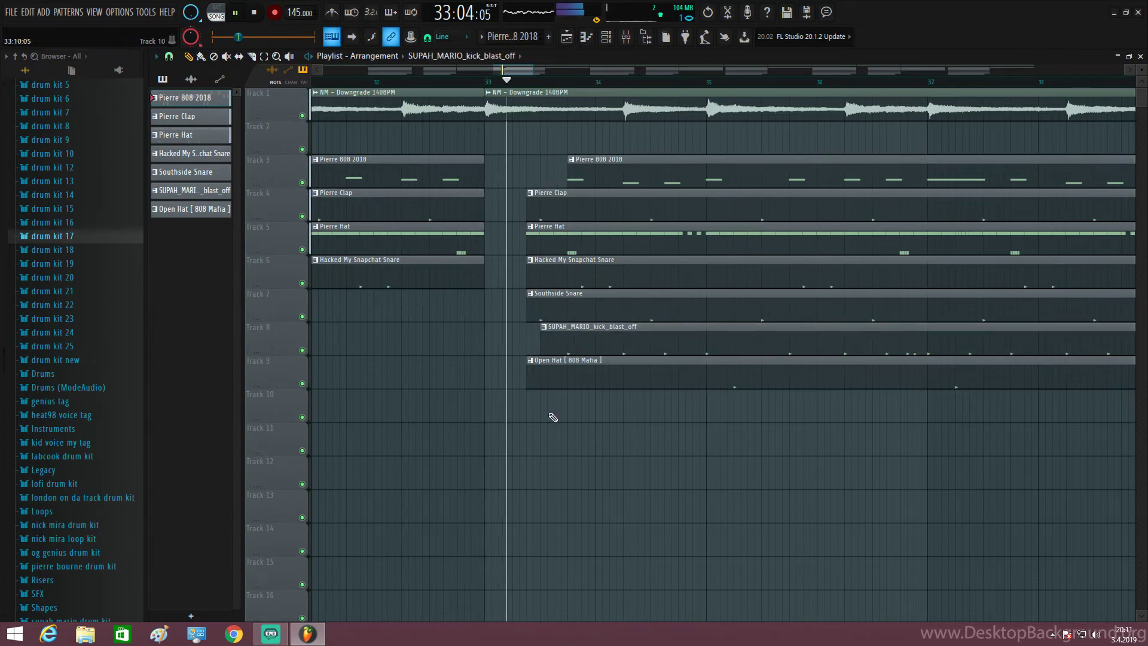
pyautogui.scroll(-4, 553, 417)
pyautogui.scroll(-2, 586, 435)
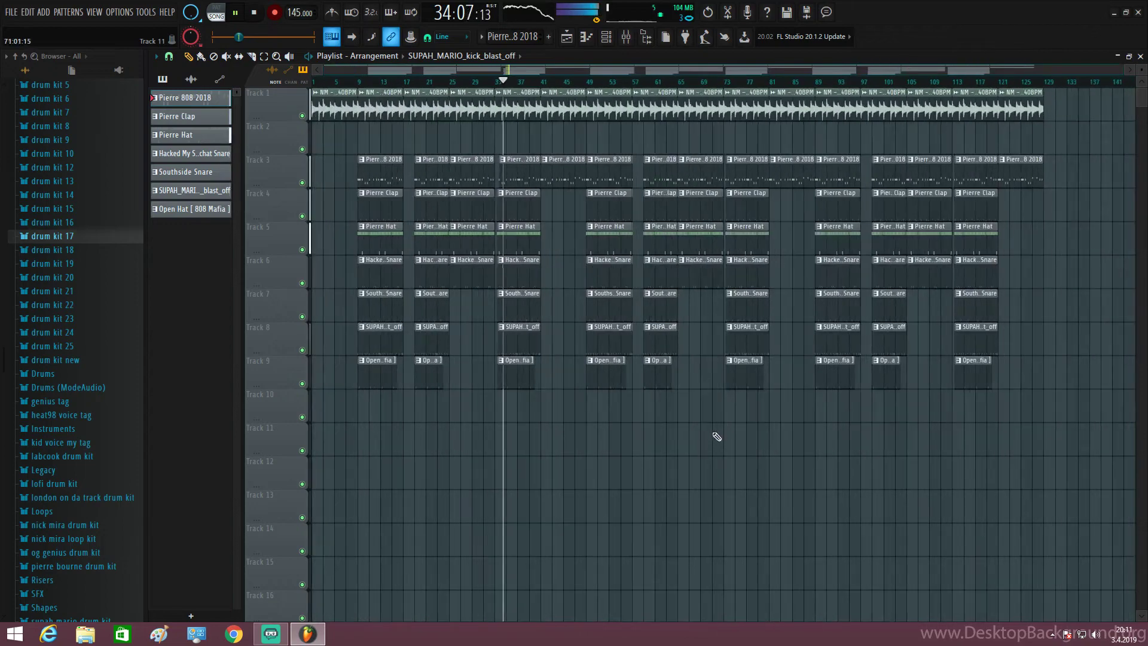
# Step: Trim the Pierre 808 start to bar 73 step 13 and the kick clip start to bar 73 step 9, and play that transition
pyautogui.scroll(8, 719, 413)
pyautogui.press('space')
pyautogui.click(567, 84)
pyautogui.press('space')
pyautogui.scroll(4, 594, 353)
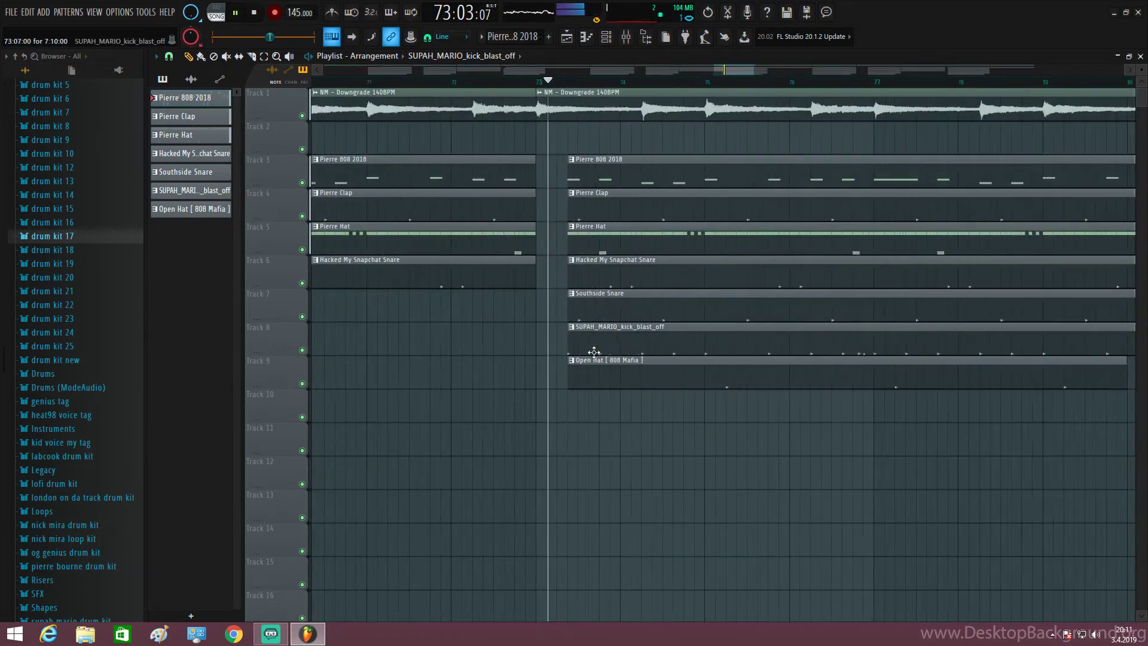
pyautogui.press('space')
pyautogui.press('space')
pyautogui.press('space')
pyautogui.moveTo(561, 180); pyautogui.dragTo(589, 180)
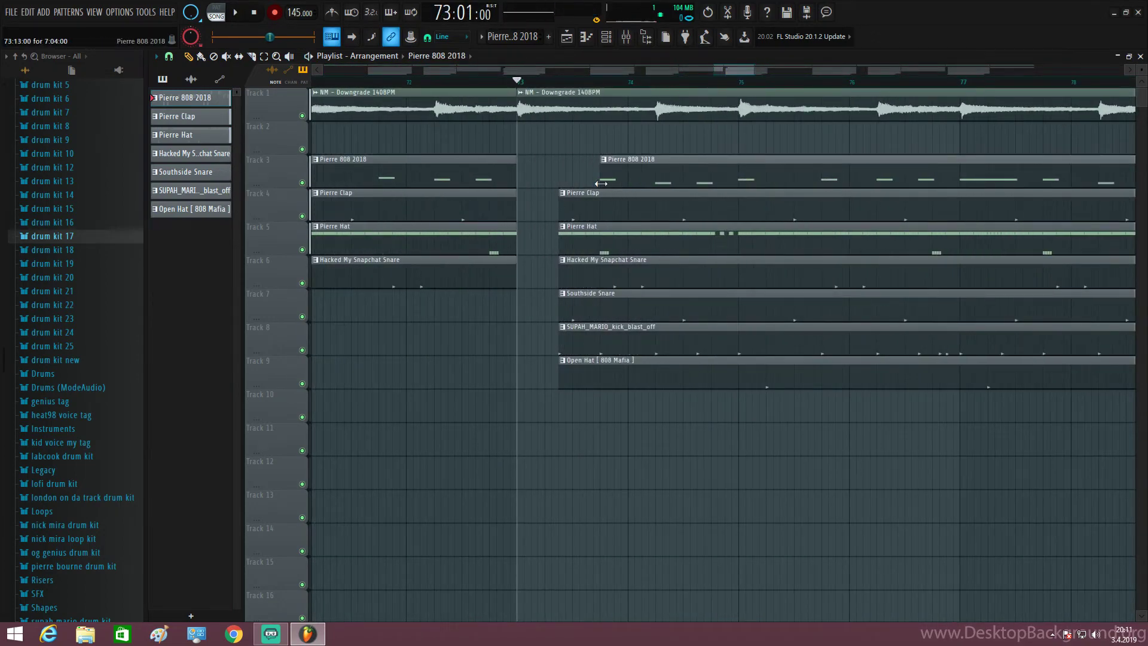
pyautogui.moveTo(561, 342); pyautogui.dragTo(576, 345)
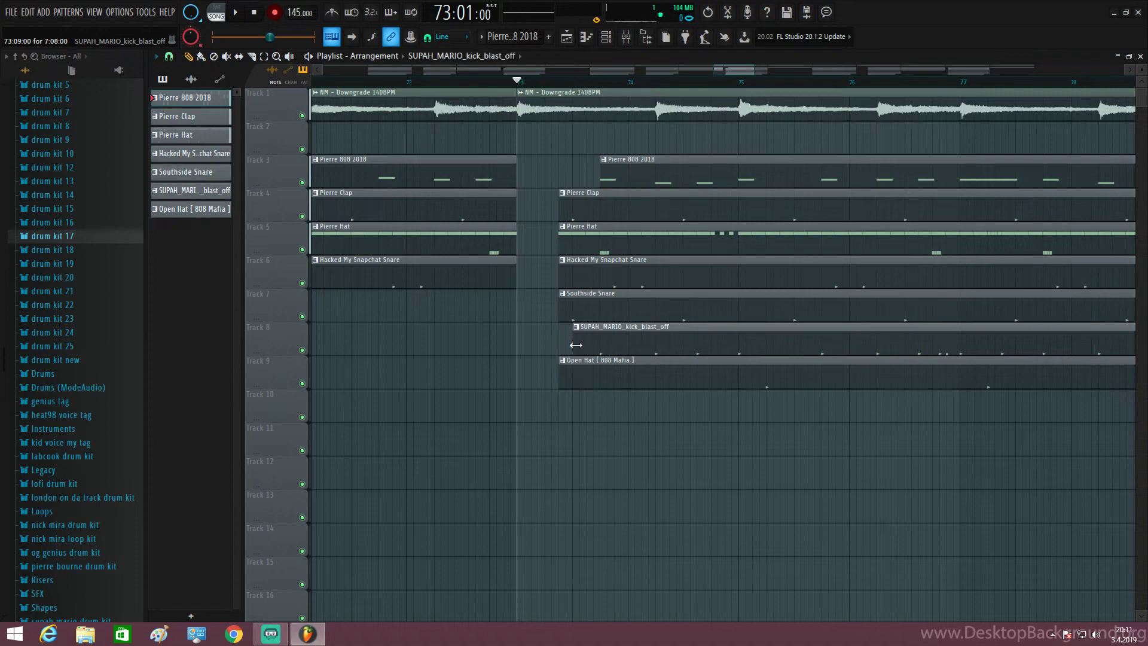
pyautogui.press('space')
# Step: Listen from bar 73 to bar 88 and review the layout of the sections up to bar 129
pyautogui.scroll(-6, 607, 415)
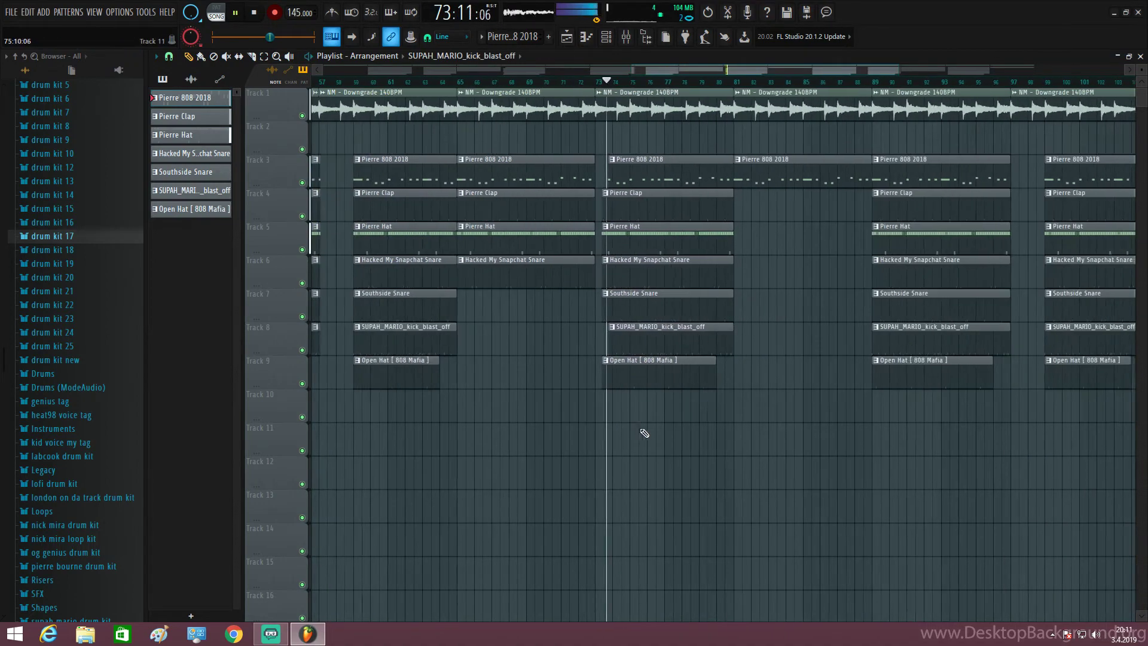
pyautogui.scroll(2, 956, 485)
pyautogui.scroll(-3, 824, 474)
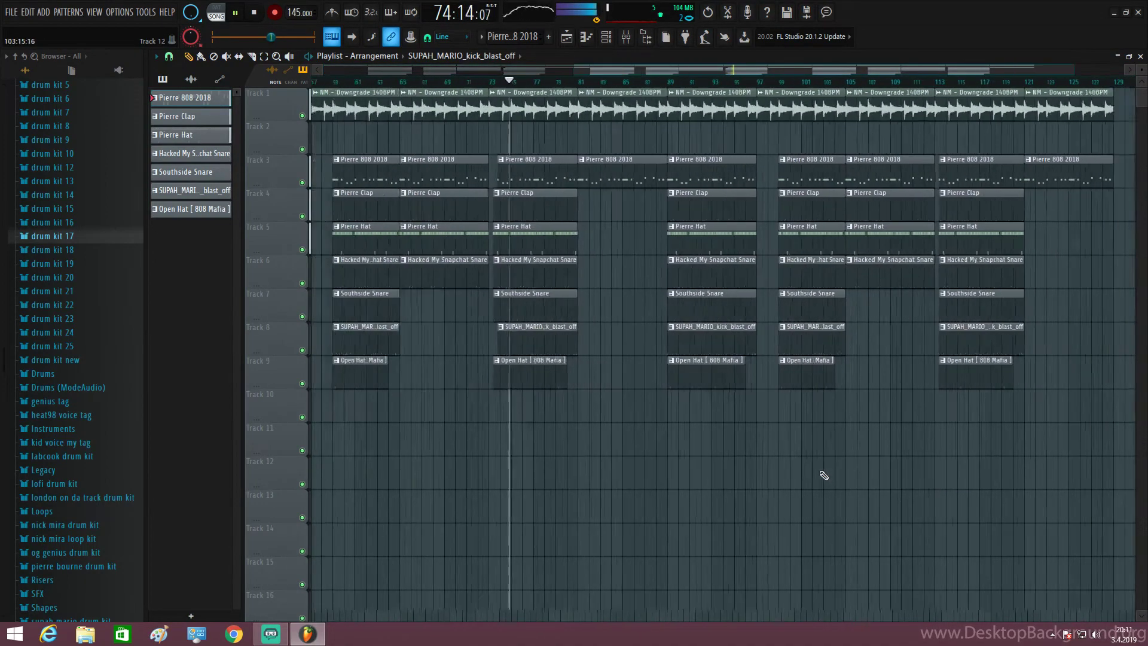
pyautogui.hscroll(3, 798, 70)
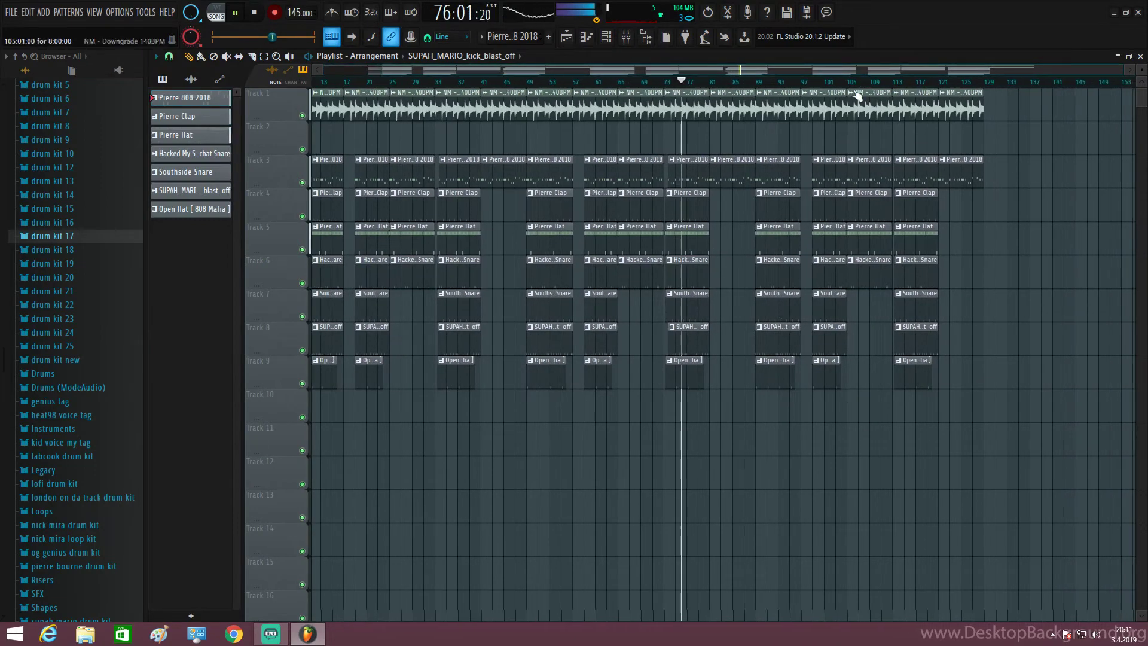
pyautogui.hscroll(-3, 699, 186)
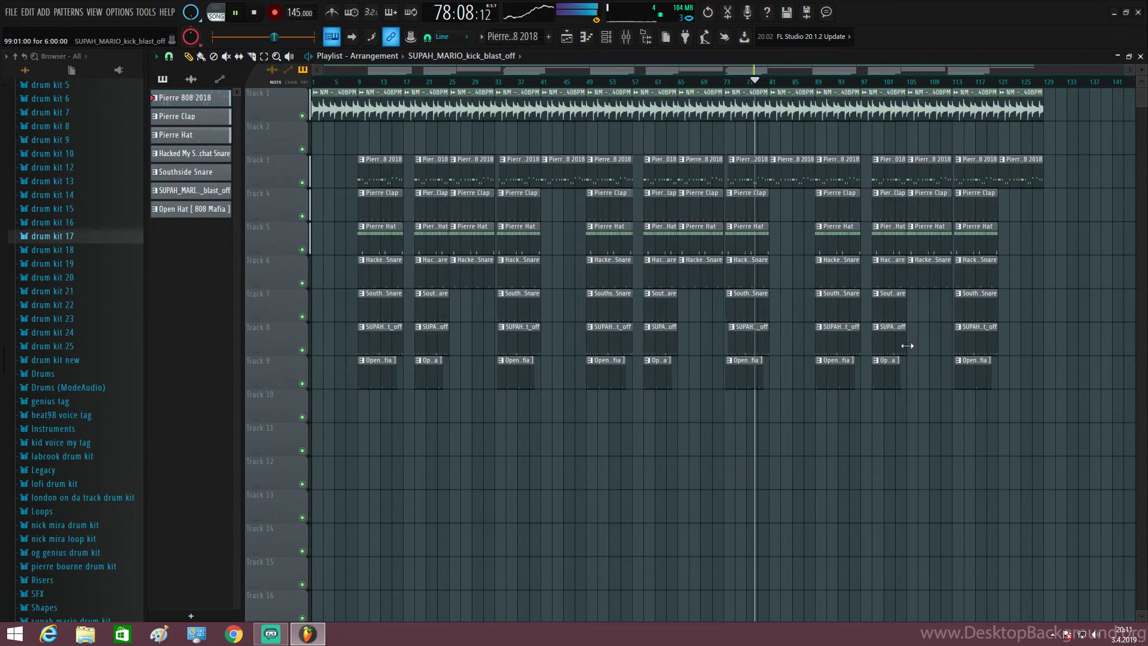
pyautogui.scroll(5, 853, 353)
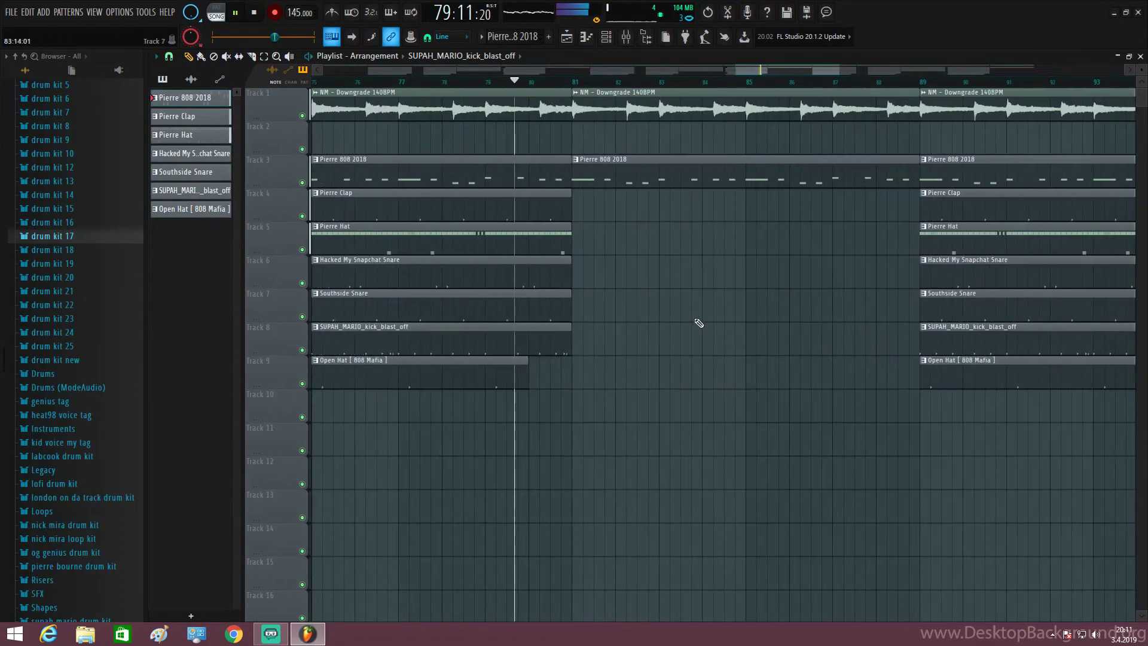
pyautogui.scroll(-5, 735, 312)
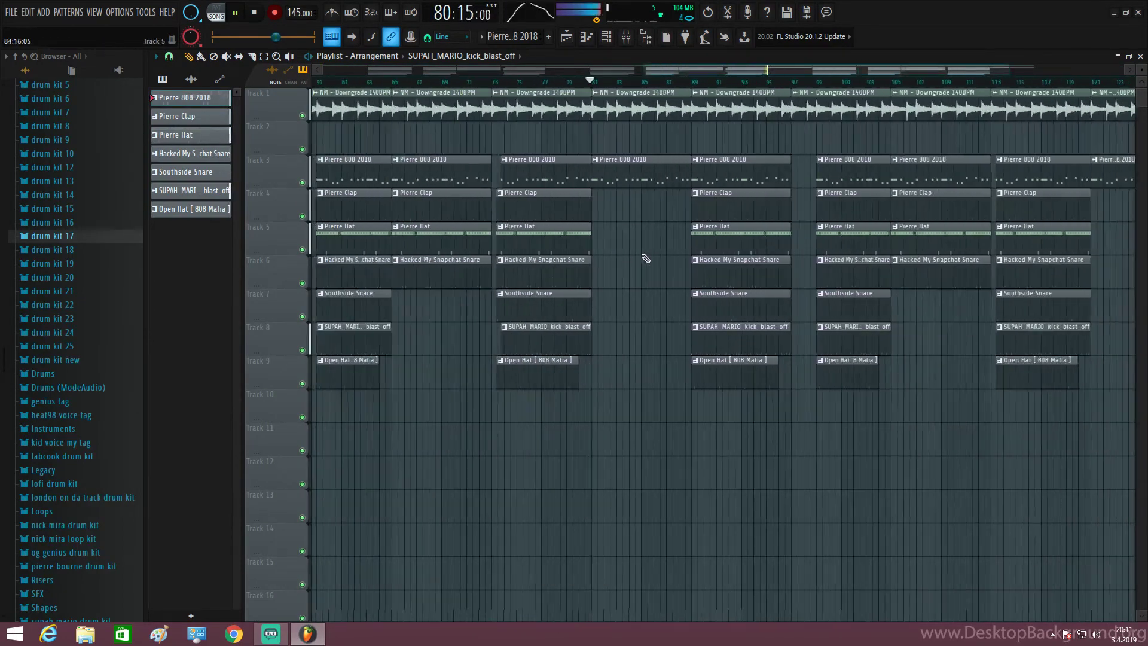
pyautogui.scroll(-5, 657, 258)
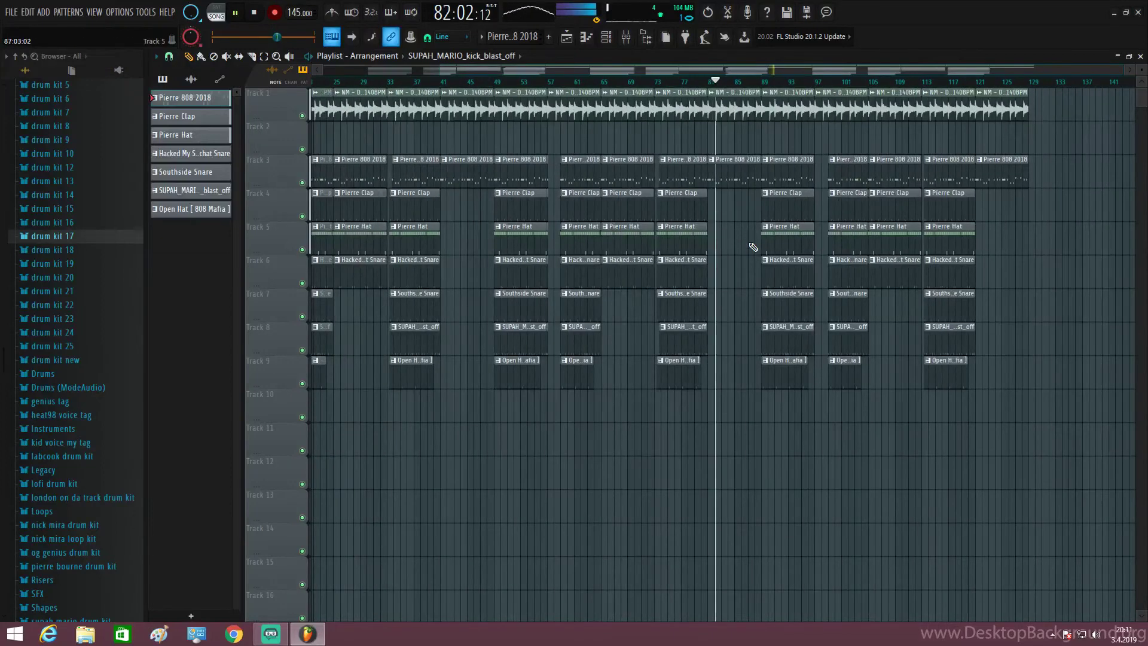
pyautogui.scroll(-3, 757, 230)
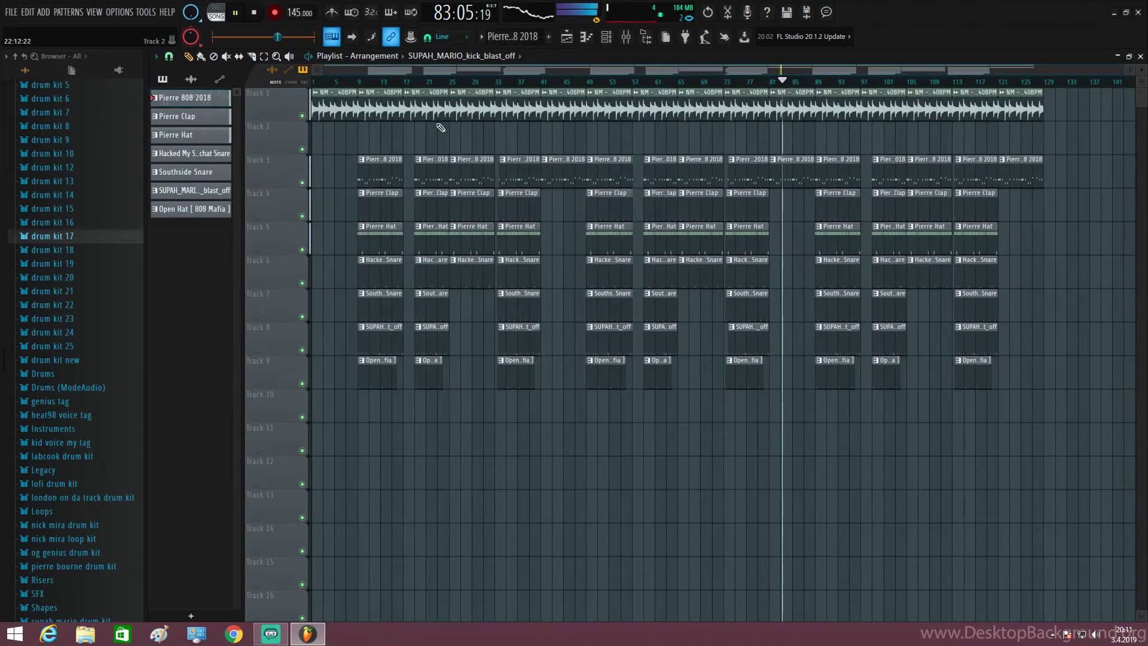
pyautogui.moveTo(546, 70); pyautogui.dragTo(734, 77)
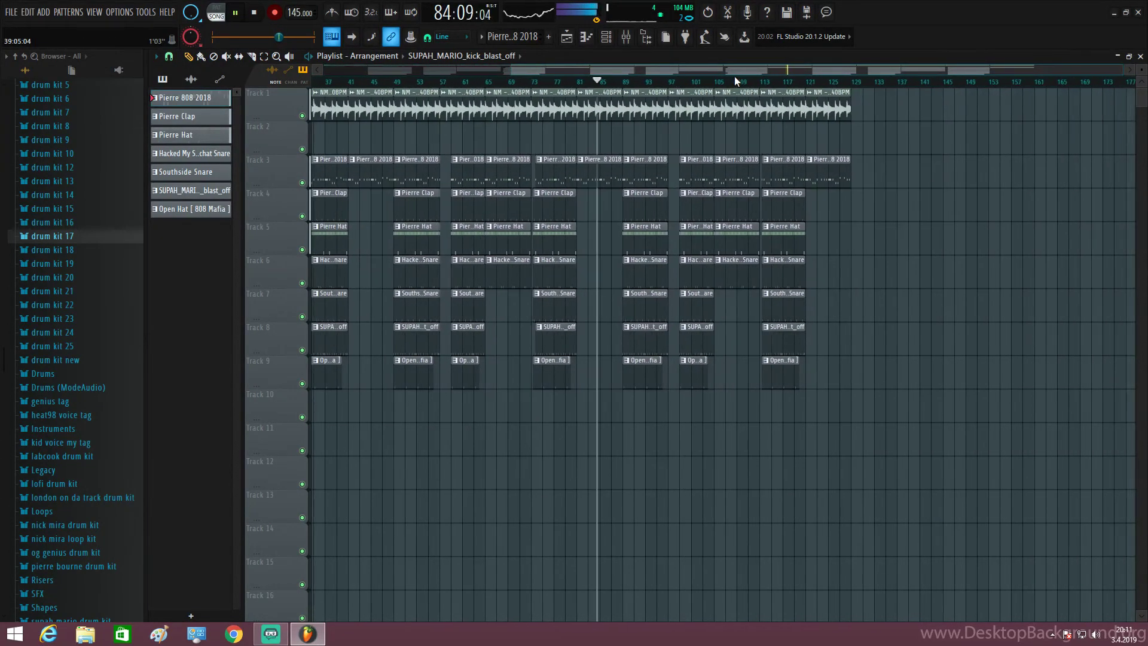
pyautogui.scroll(4, 777, 221)
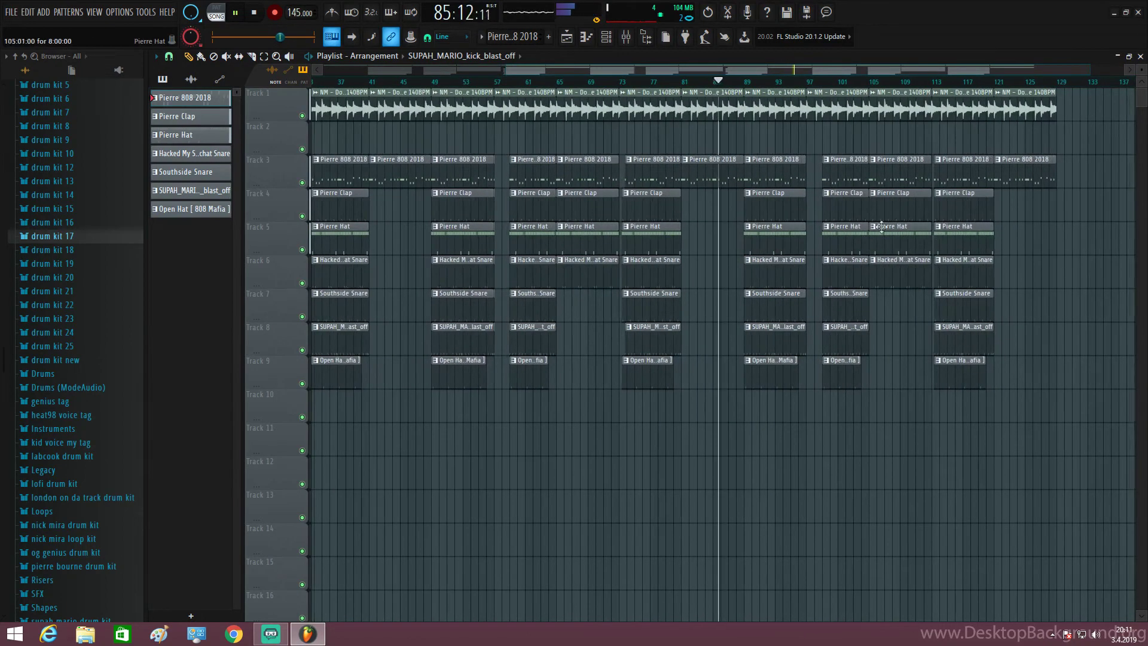
pyautogui.scroll(2, 762, 251)
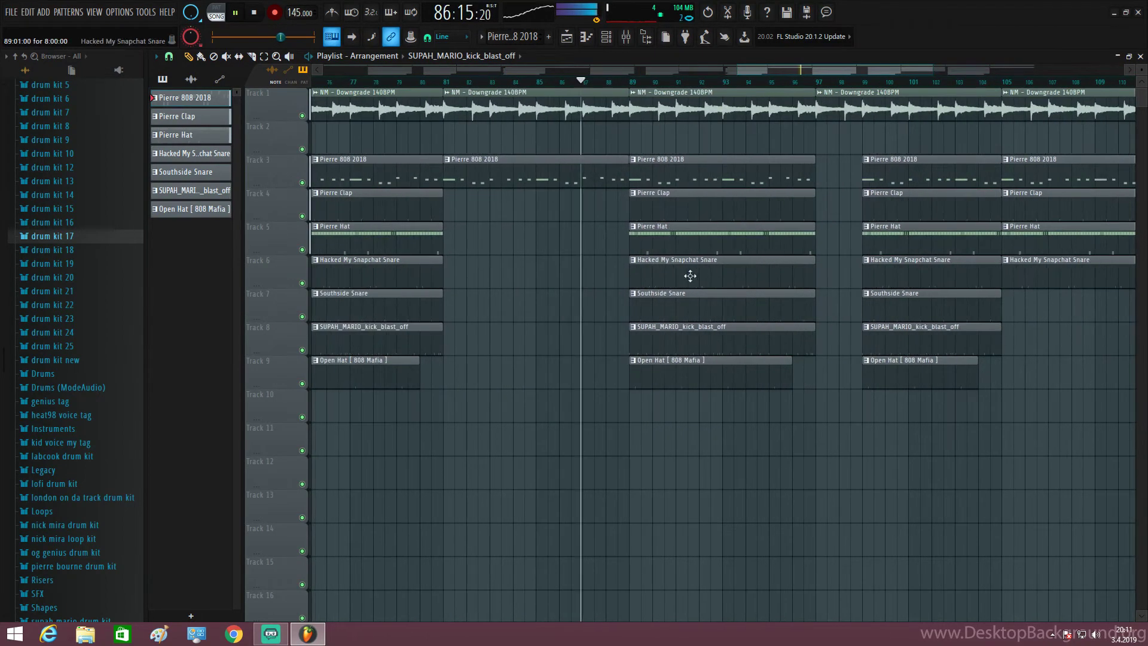
pyautogui.scroll(2, 676, 287)
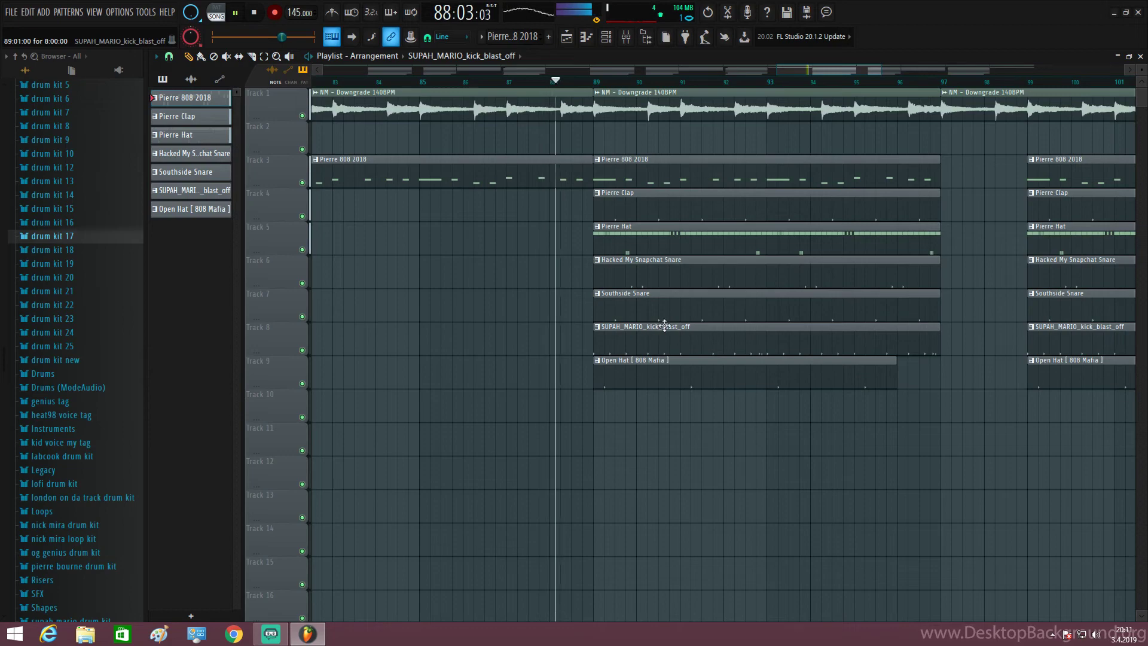
# Step: Delete all 808 and drum clips on Tracks 3 to 9 from bar 99 to bar 129, keeping the NM - Downgrade loop
pyautogui.scroll(-2, 855, 312)
pyautogui.scroll(-4, 891, 287)
pyautogui.rightClick(953, 174)
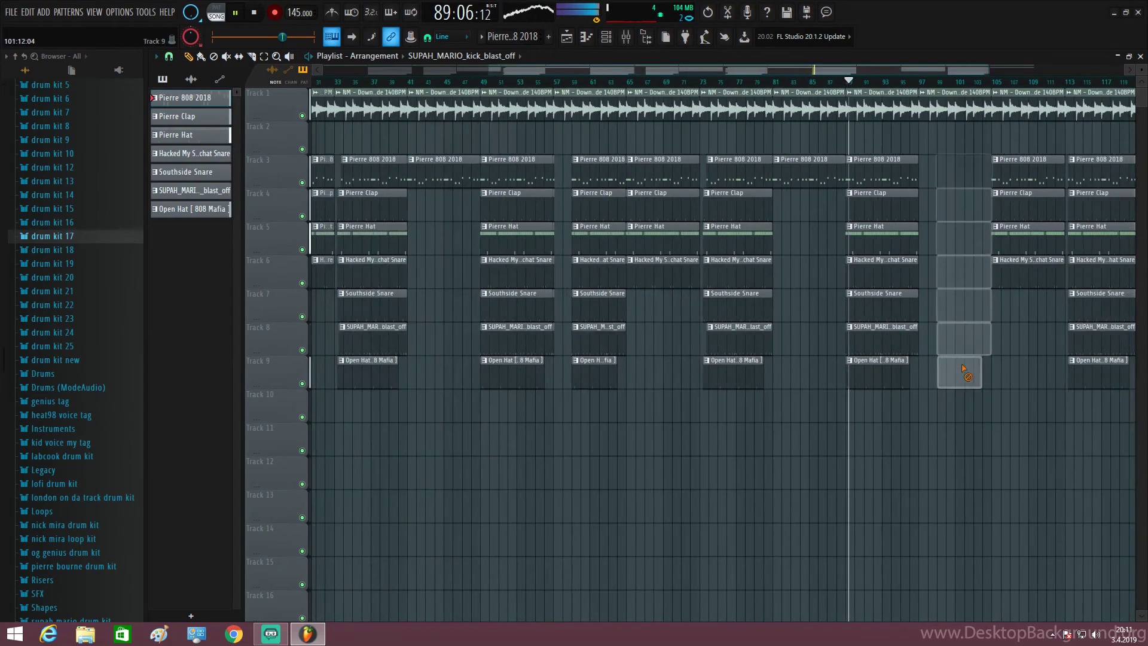
pyautogui.scroll(-2, 994, 209)
pyautogui.rightClick(945, 177)
pyautogui.rightClick(989, 179)
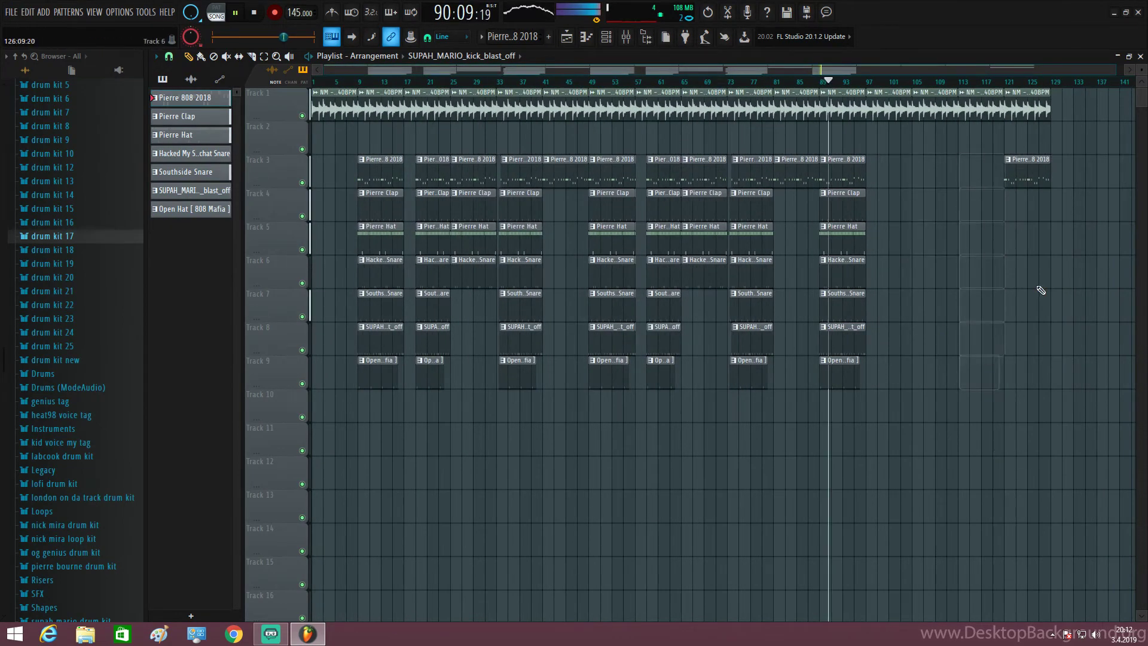
pyautogui.rightClick(1029, 175)
# Step: Duplicate the 808 and drum clips of bars 89 to 97 to bar 97, and delete the copied SUPAH_MARIO_kick_blast_off clip
pyautogui.moveTo(918, 169); pyautogui.dragTo(838, 374)
pyautogui.hotkey('ctrl', 'b')
pyautogui.scroll(6, 884, 406)
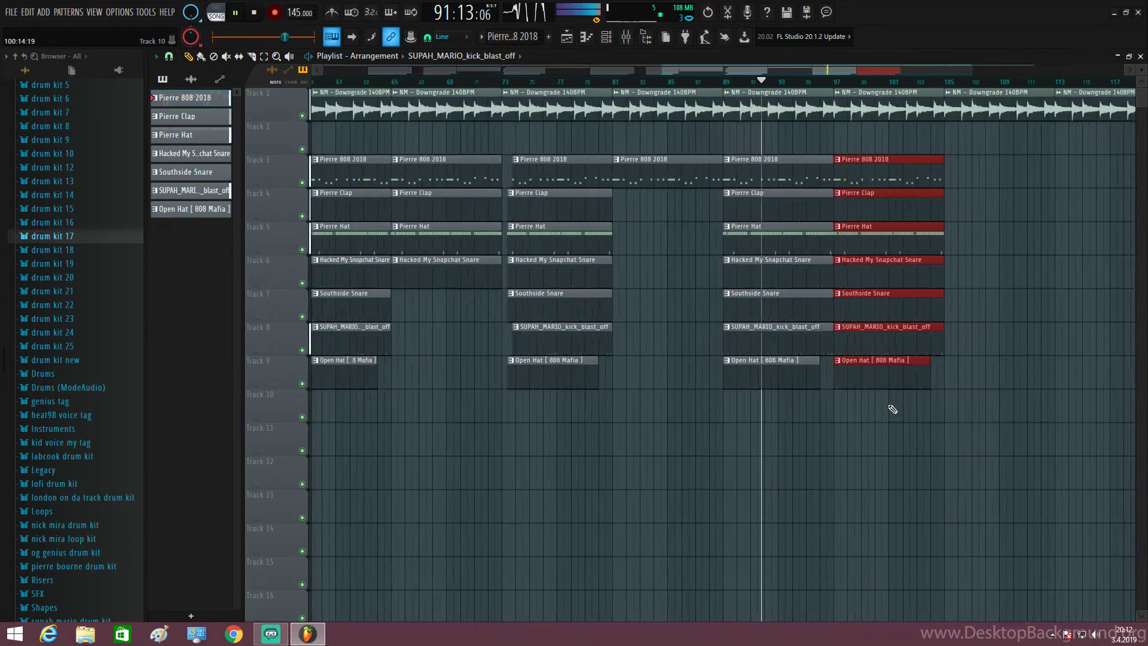
pyautogui.scroll(3, 772, 418)
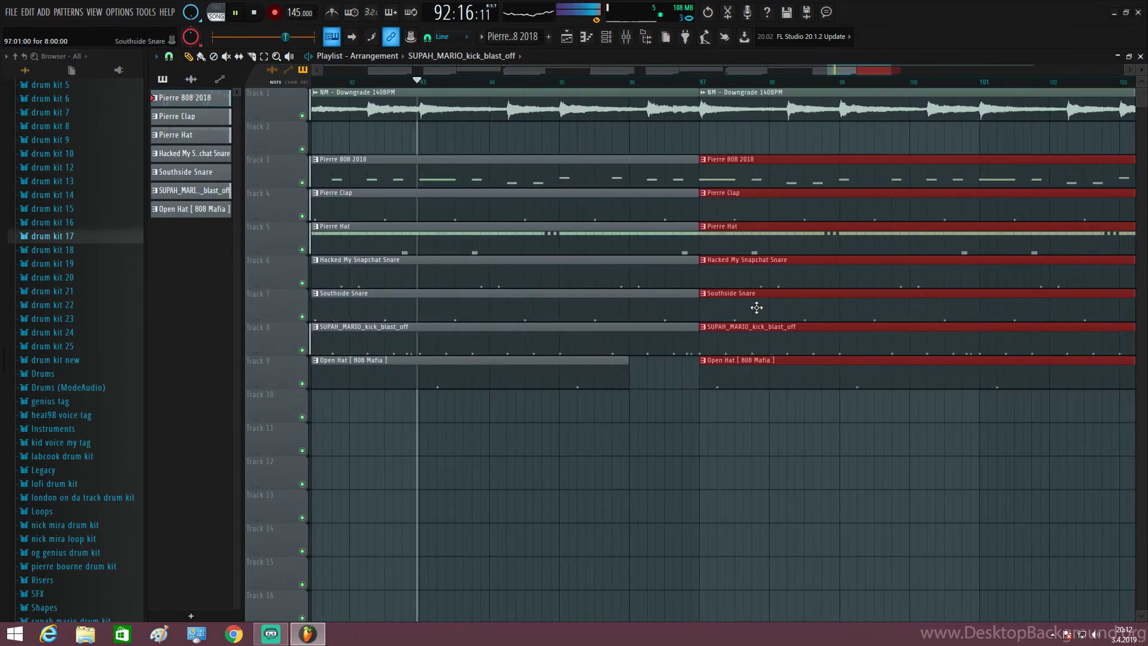
pyautogui.rightClick(761, 339)
pyautogui.scroll(2, 765, 355)
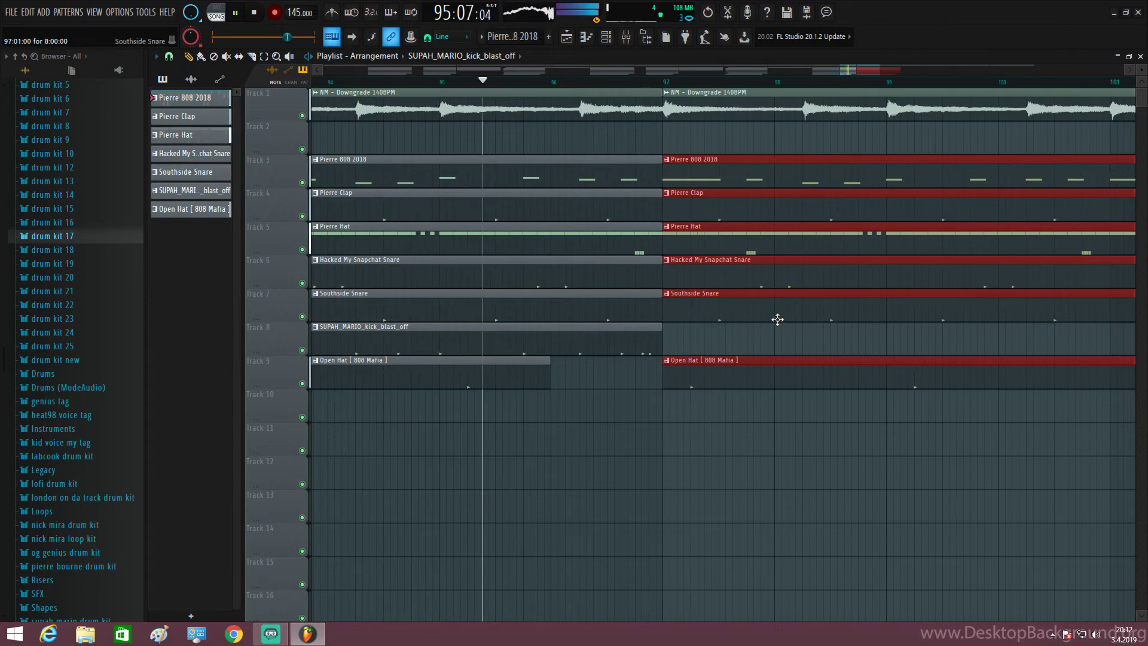
# Step: Delete the copied Southside Snare clip that starts at bar 97 on Track 7
pyautogui.rightClick(752, 316)
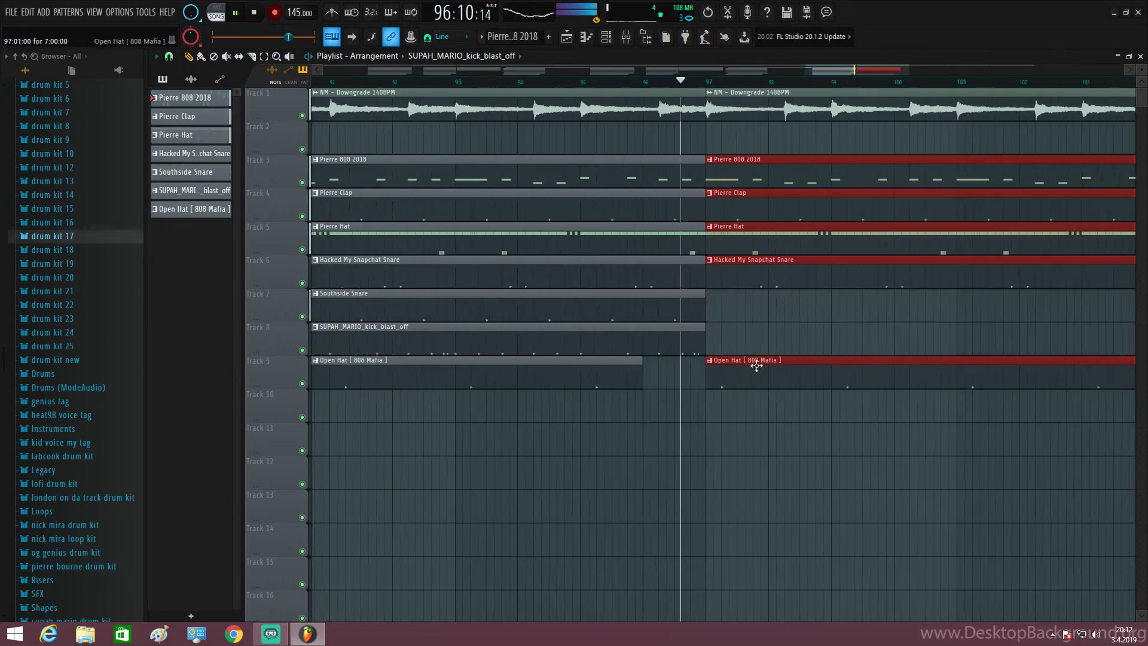
pyautogui.scroll(-4, 968, 239)
pyautogui.scroll(-2, 974, 203)
pyautogui.scroll(4, 958, 146)
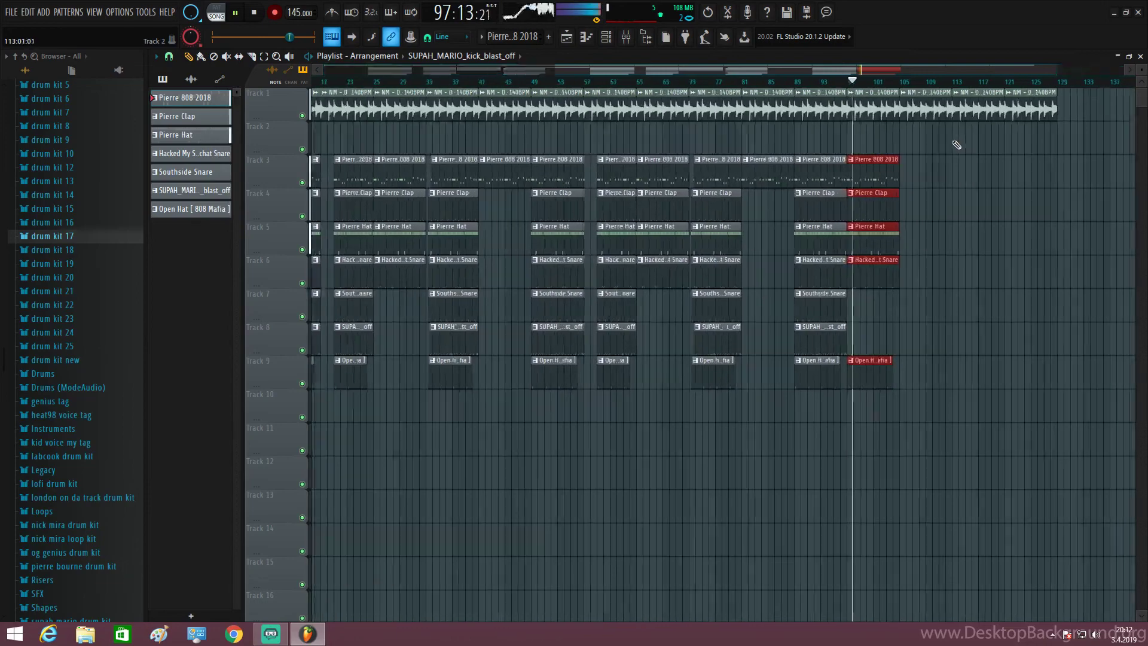
# Step: Delete the NM - Downgrade loop clips from bar 113 to bar 129 on Track 1
pyautogui.scroll(-3, 938, 168)
pyautogui.scroll(1, 947, 185)
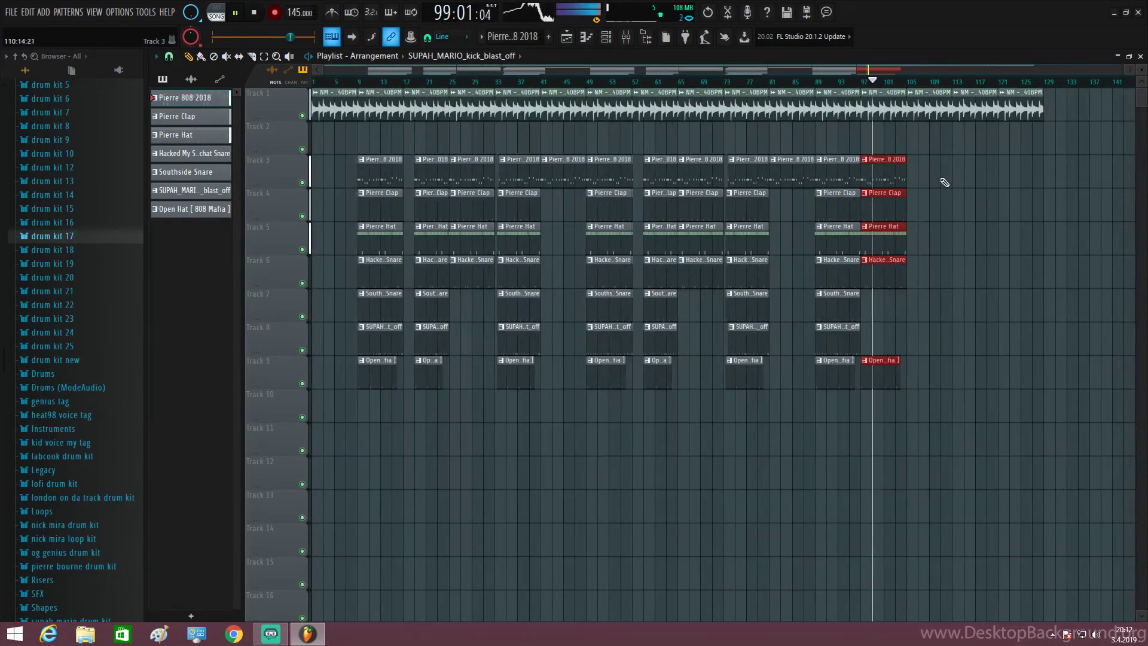
pyautogui.scroll(2, 926, 180)
pyautogui.scroll(-4, 908, 176)
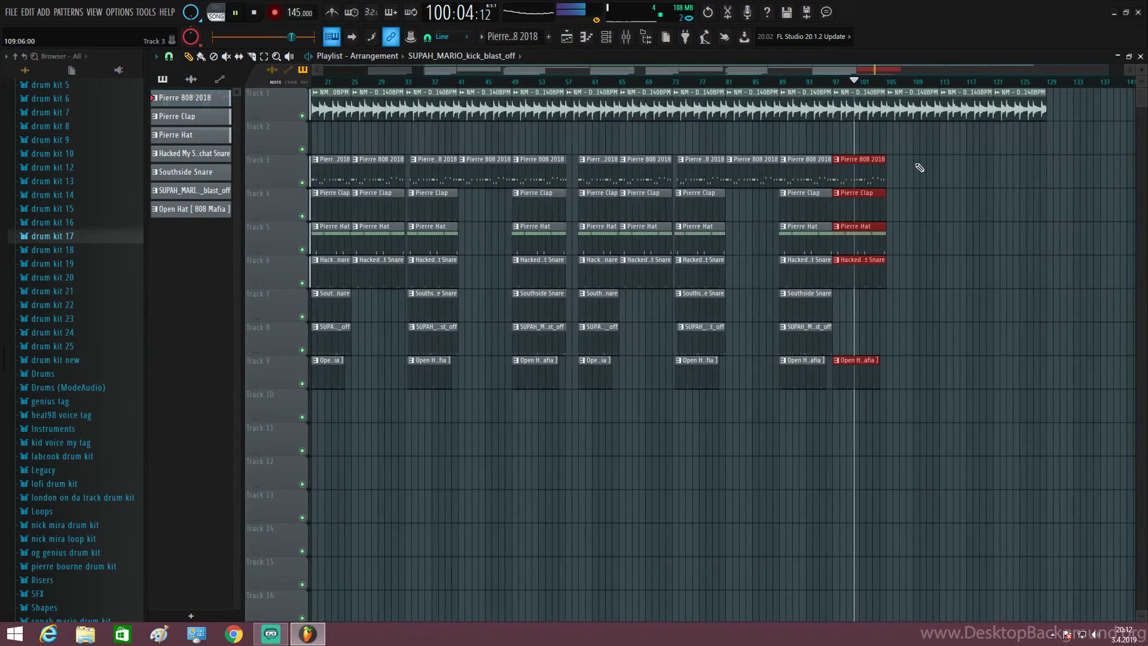
pyautogui.scroll(3, 930, 160)
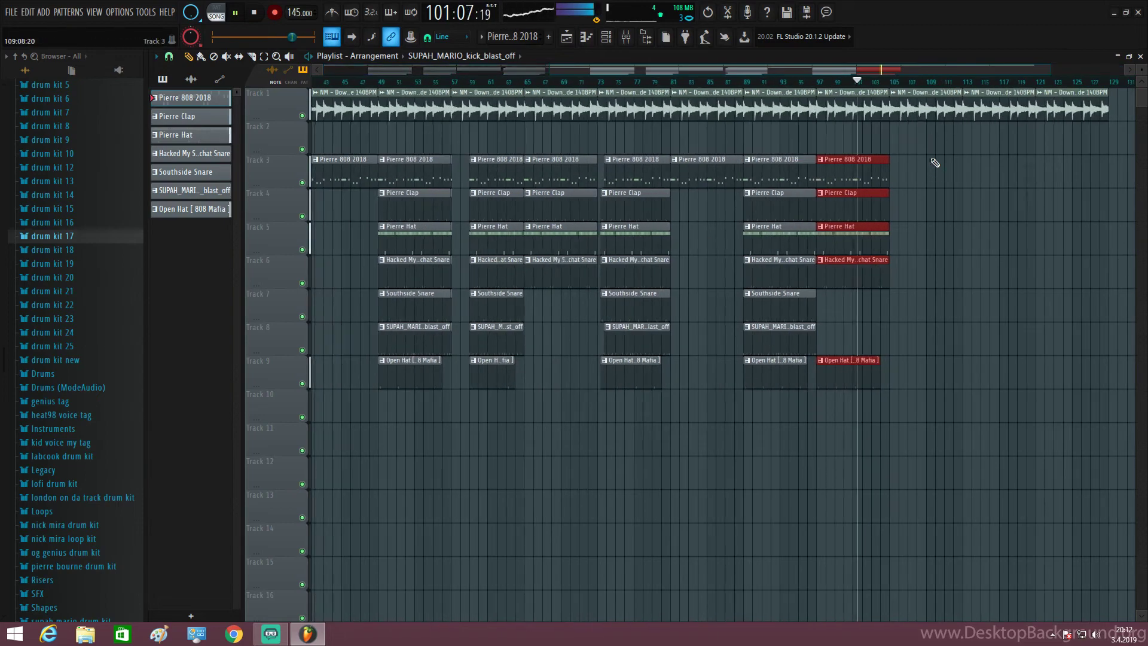
pyautogui.scroll(-3, 929, 158)
pyautogui.scroll(-2, 929, 158)
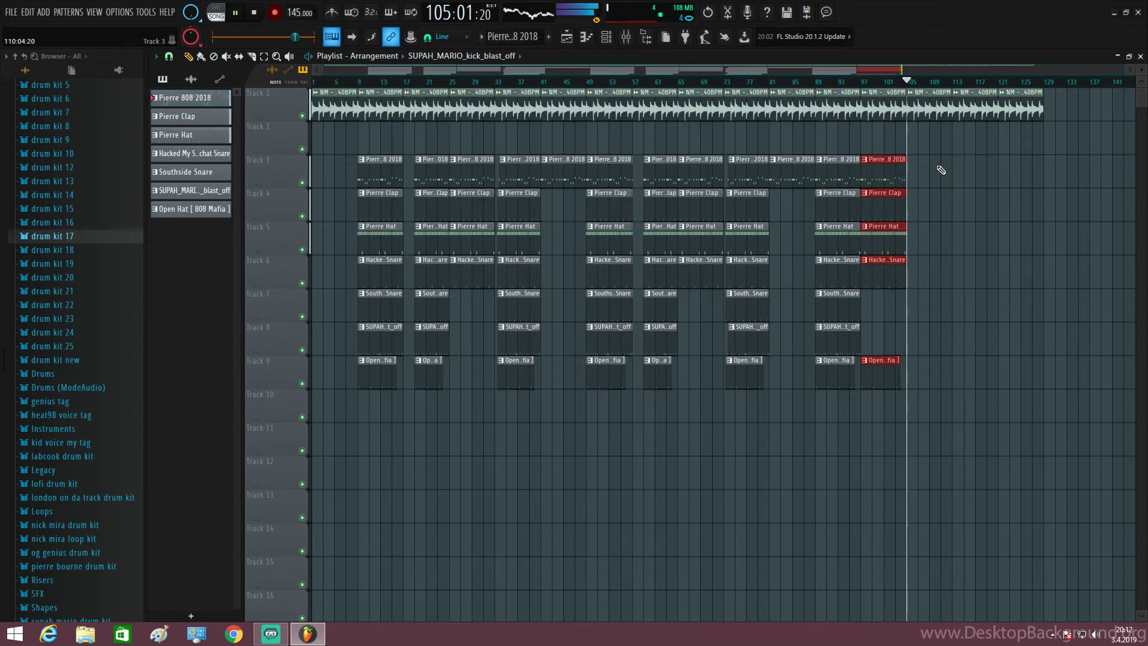
pyautogui.rightClick(980, 108)
pyautogui.rightClick(1022, 111)
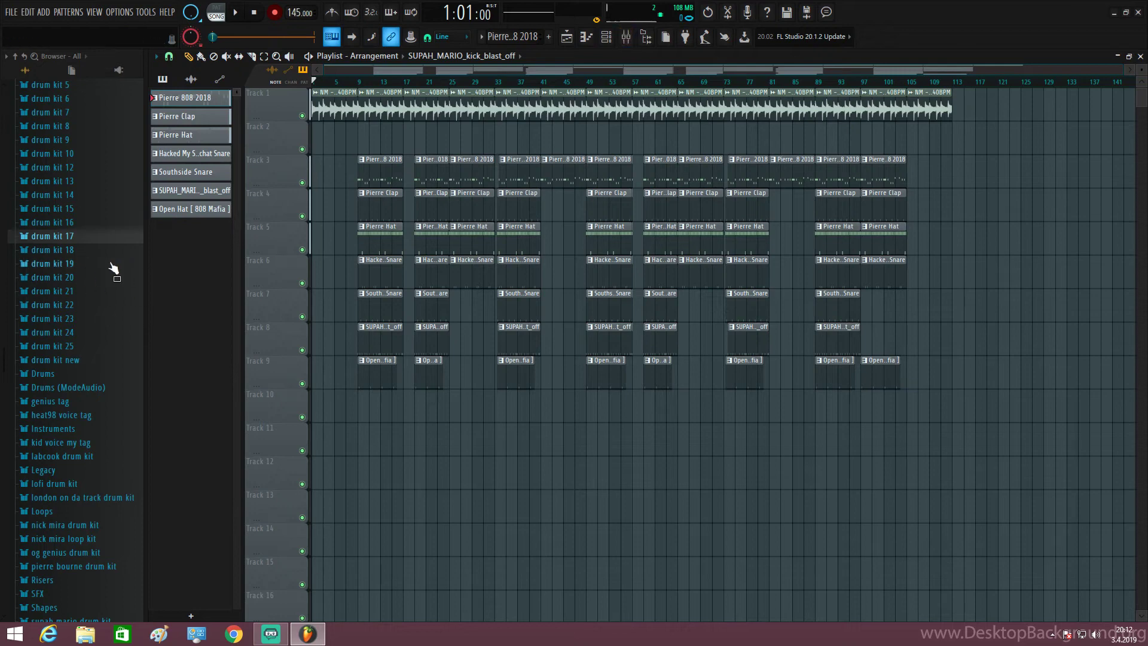
# Step: Add the London On The Track FX sample from drum kit 8's FXs folder at bar 1 on Track 10
pyautogui.scroll(5, 112, 267)
pyautogui.scroll(-3, 77, 245)
pyautogui.click(84, 201)
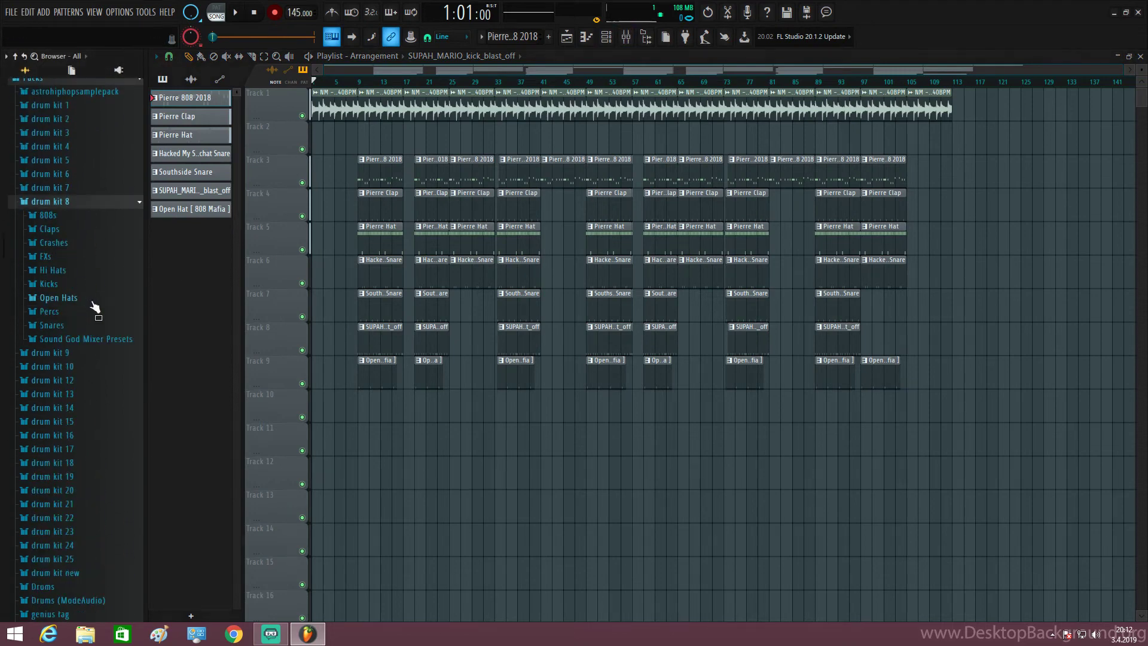
pyautogui.click(77, 257)
pyautogui.moveTo(80, 321); pyautogui.dragTo(326, 412)
# Step: Set the London On The Track FX time-stretching mode to Stretch and play the start of the song
pyautogui.scroll(4, 334, 418)
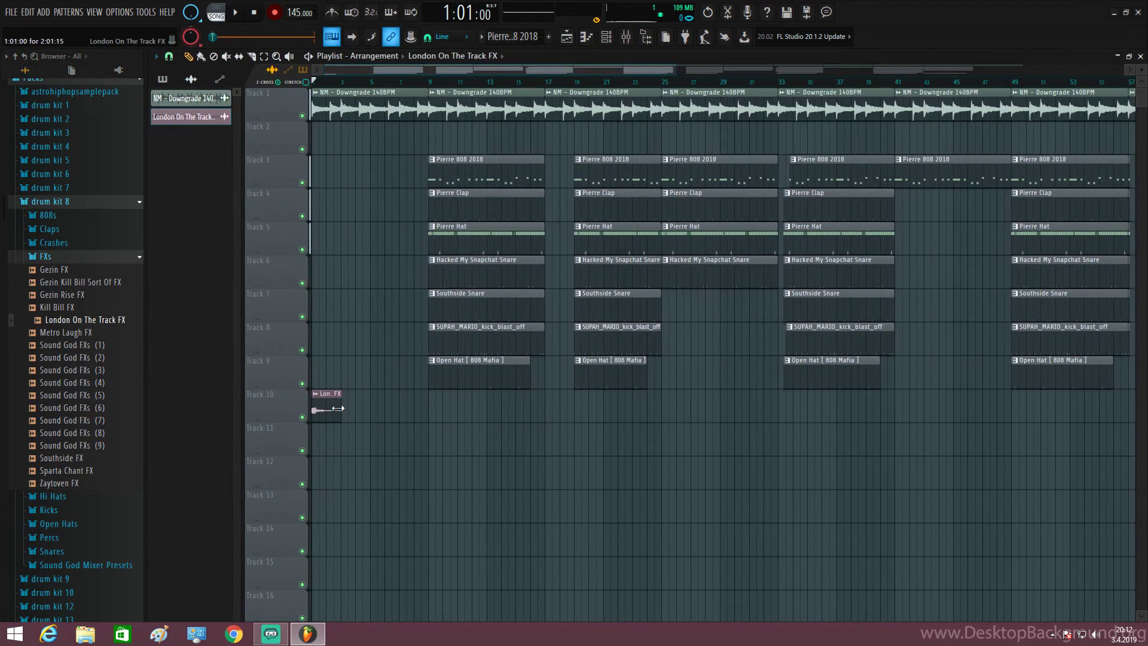
pyautogui.doubleClick(338, 408)
pyautogui.click(483, 206)
pyautogui.click(470, 241)
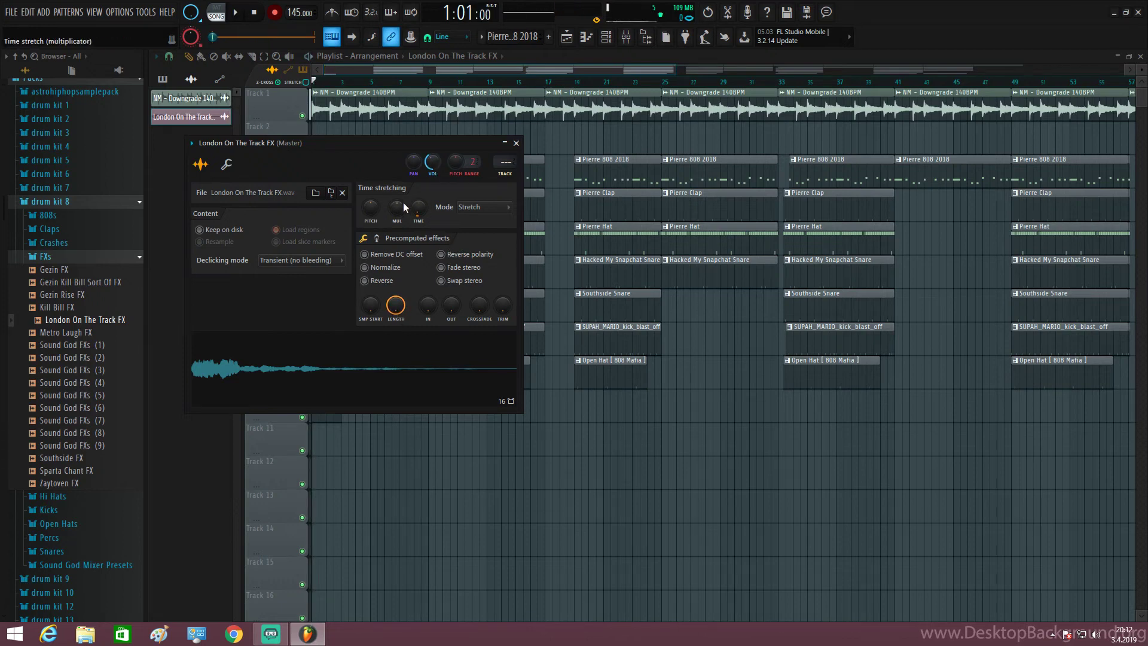
pyautogui.press('space')
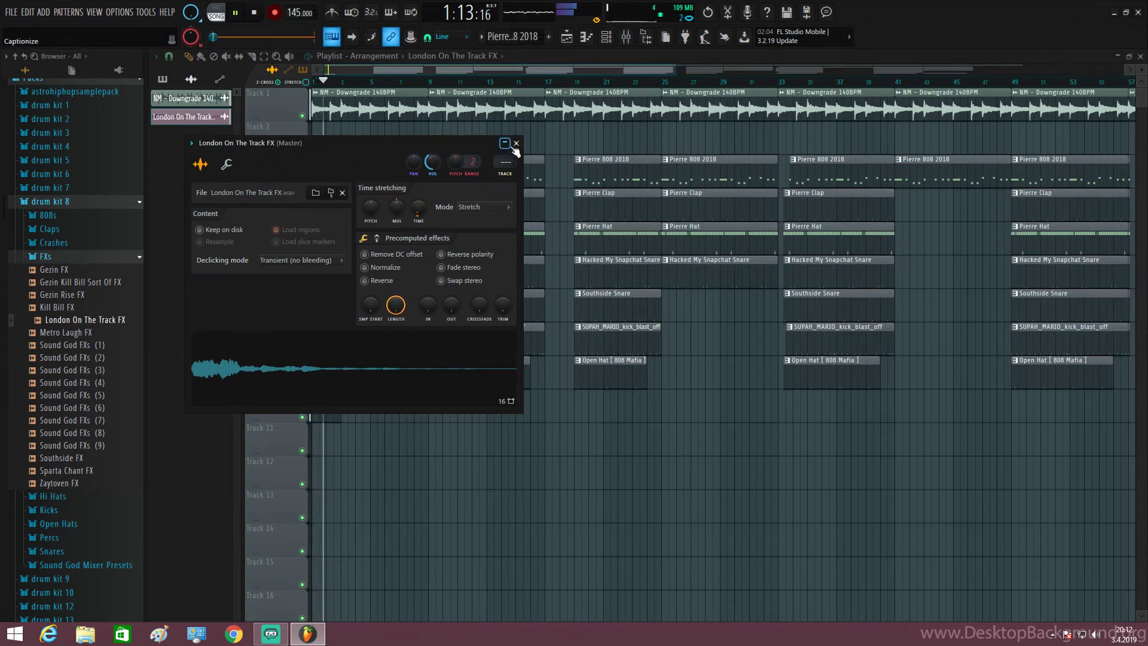
pyautogui.click(515, 143)
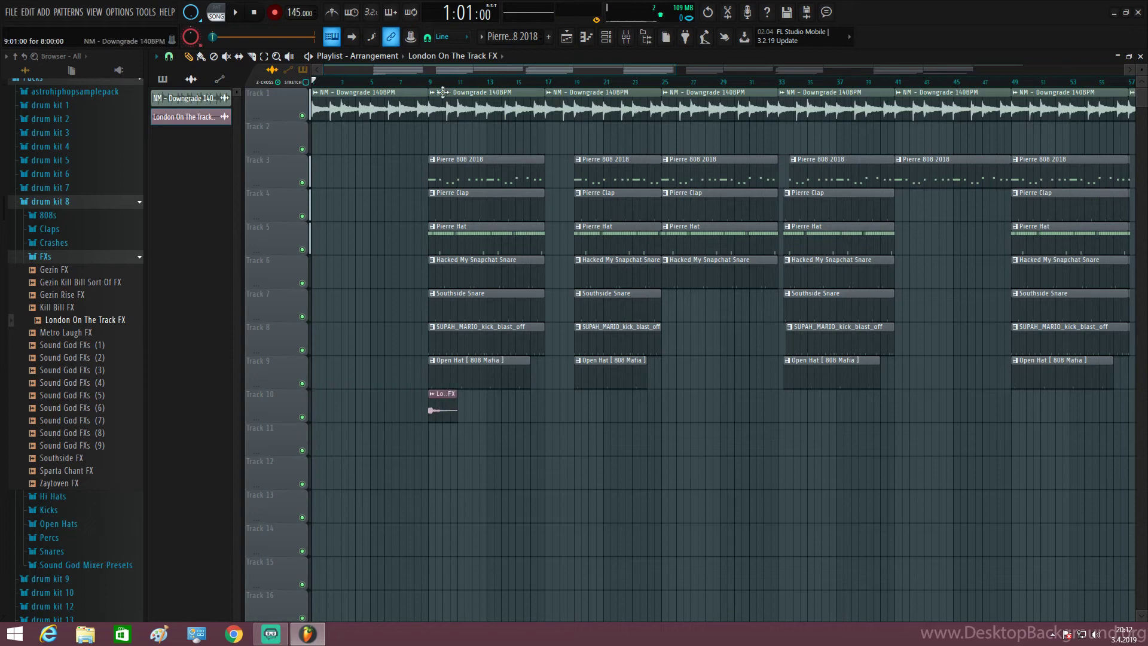
# Step: Play the London On The Track FX at bar 9, move it to Track 11, and copy it to bar 19
pyautogui.doubleClick(454, 411)
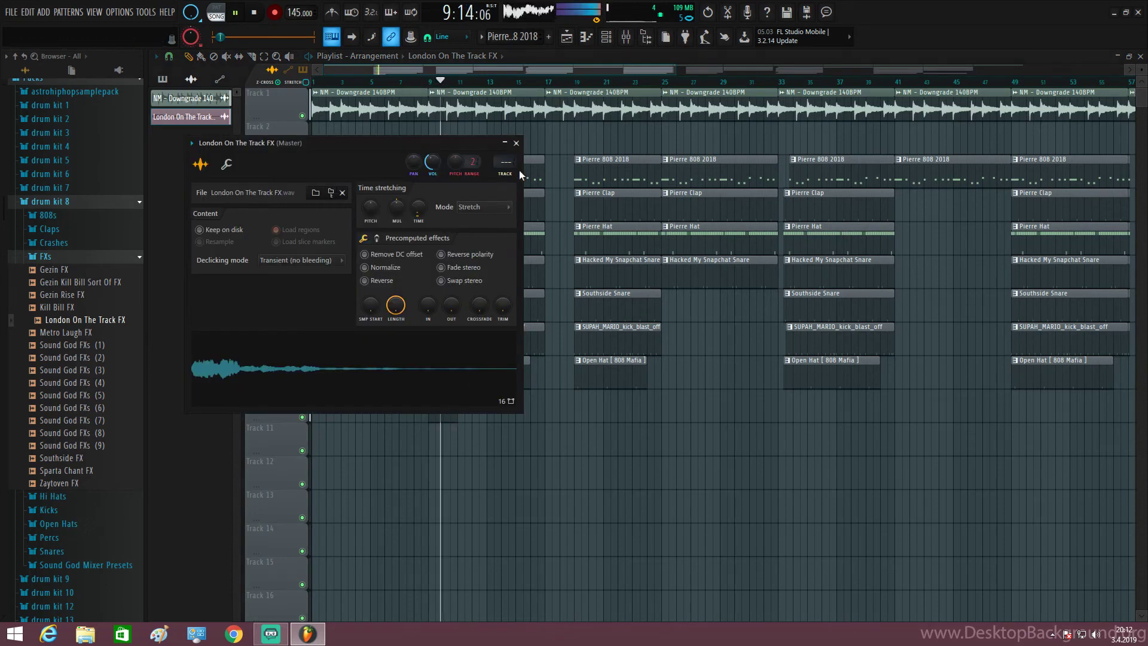
pyautogui.click(516, 143)
pyautogui.moveTo(440, 410); pyautogui.dragTo(458, 448)
pyautogui.scroll(-2, 375, 457)
pyautogui.scroll(2, 465, 456)
pyautogui.scroll(2, 456, 449)
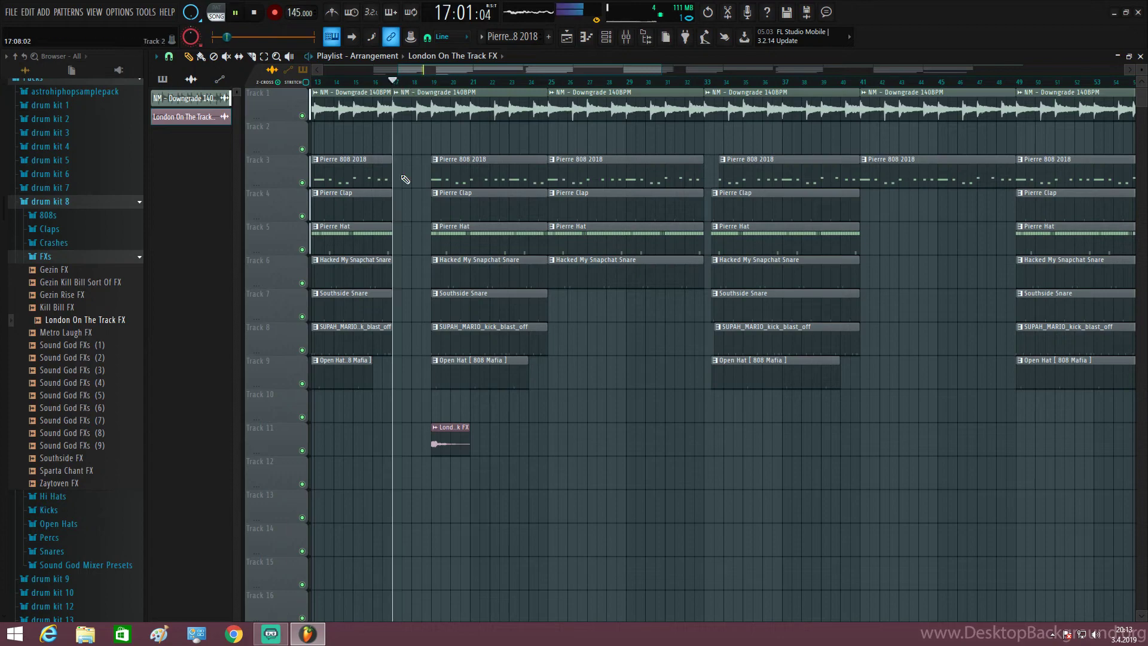
# Step: Move the copied London On The Track FX clip on Track 11 to bar 25 and play from there
pyautogui.moveTo(454, 439); pyautogui.dragTo(569, 431)
pyautogui.press('space')
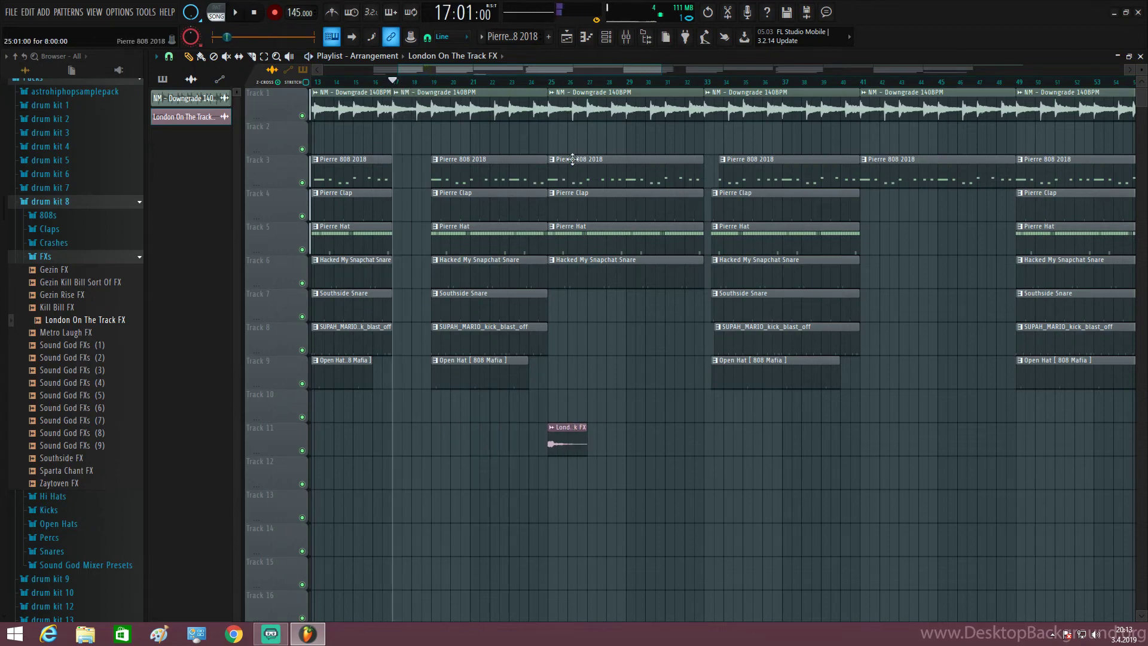
pyautogui.click(550, 83)
pyautogui.press('space')
pyautogui.scroll(-4, 551, 437)
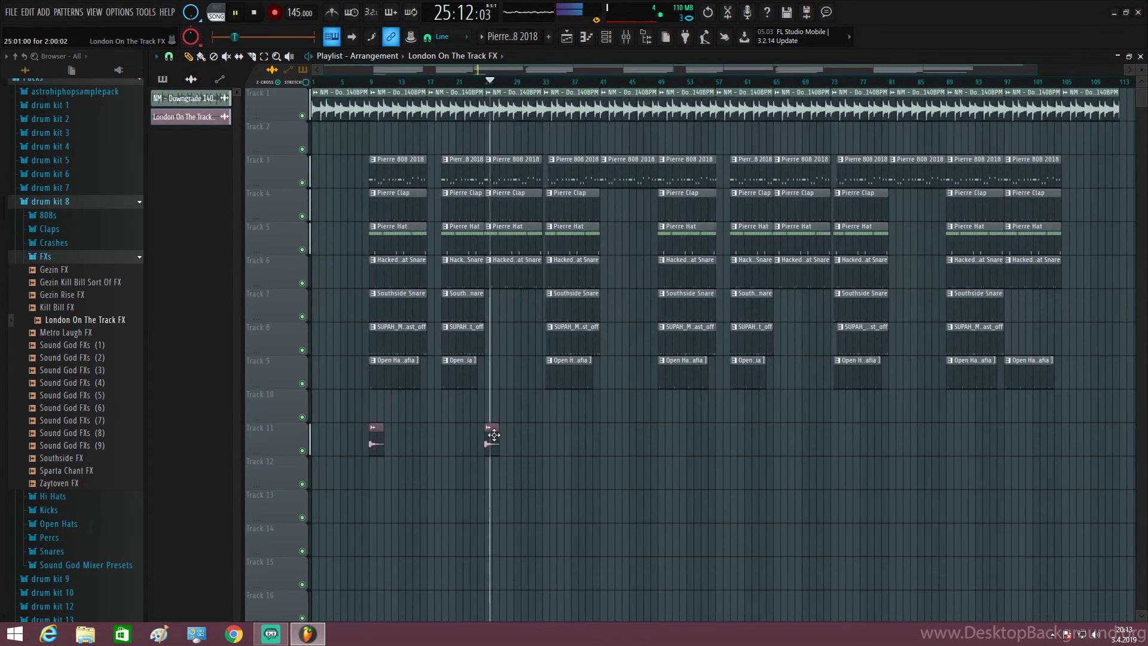
# Step: Copy the London On The Track FX clip on Track 11 to bars 49, 65, 89 and 105
pyautogui.moveTo(492, 431); pyautogui.dragTo(954, 444)
pyautogui.rightClick(665, 447)
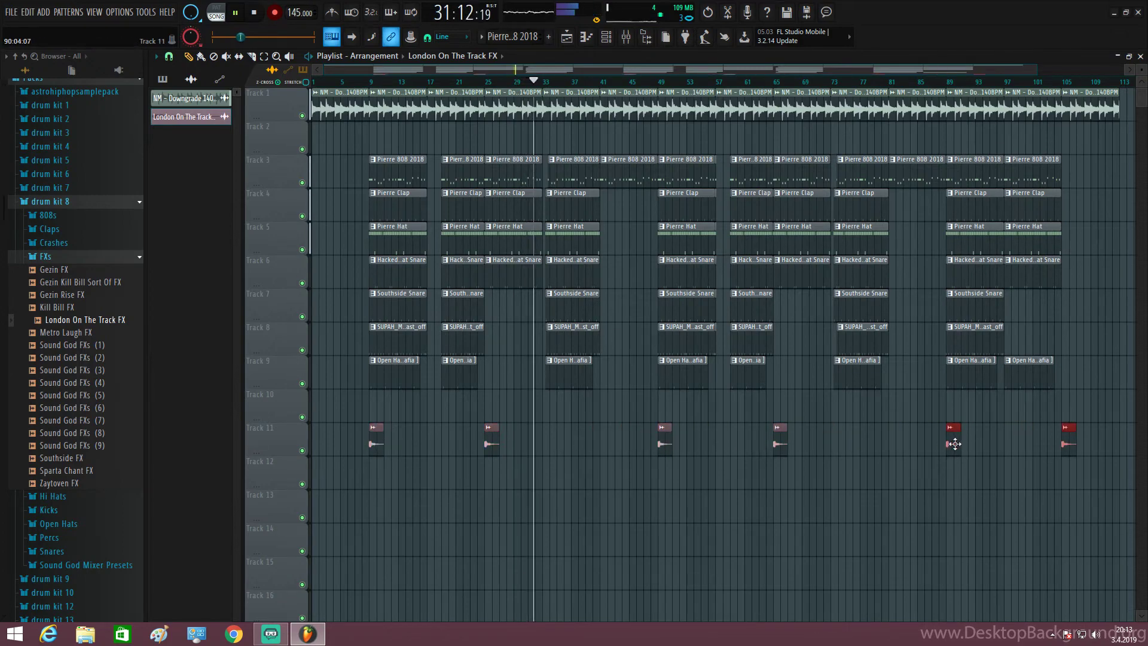
pyautogui.keyDown('ctrl'); pyautogui.click(963, 504); pyautogui.keyUp('ctrl')
pyautogui.scroll(2, 1035, 490)
pyautogui.scroll(-3, 1016, 491)
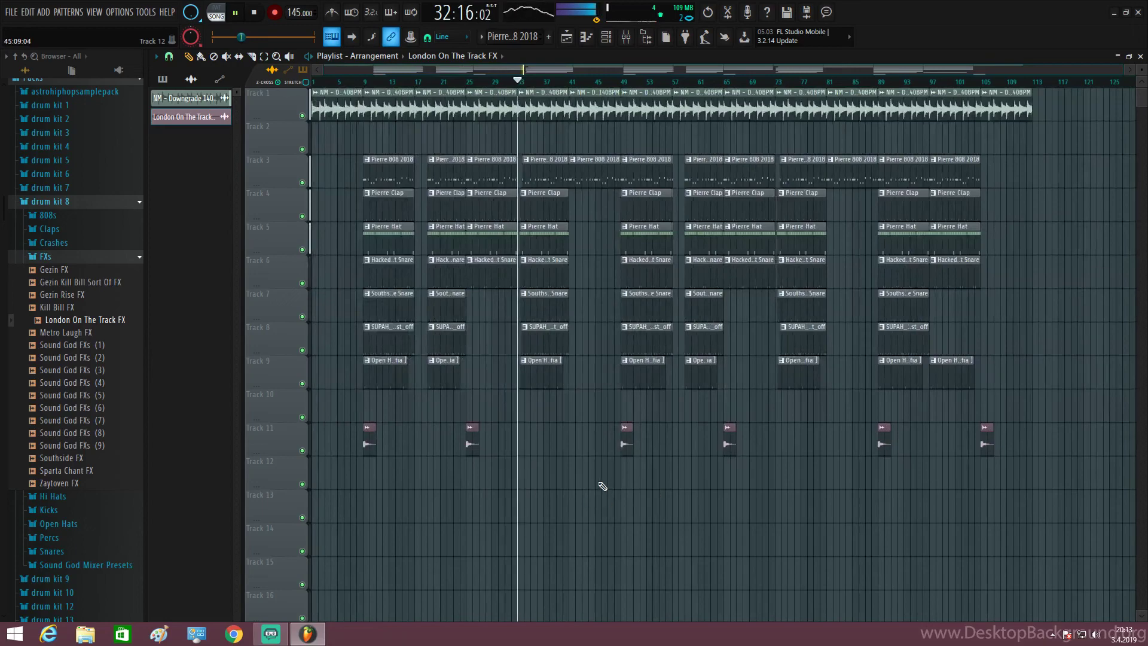
# Step: Listen to the London On The Track FX entries around bars 49, 65, 89 and 105
pyautogui.click(618, 84)
pyautogui.scroll(5, 650, 358)
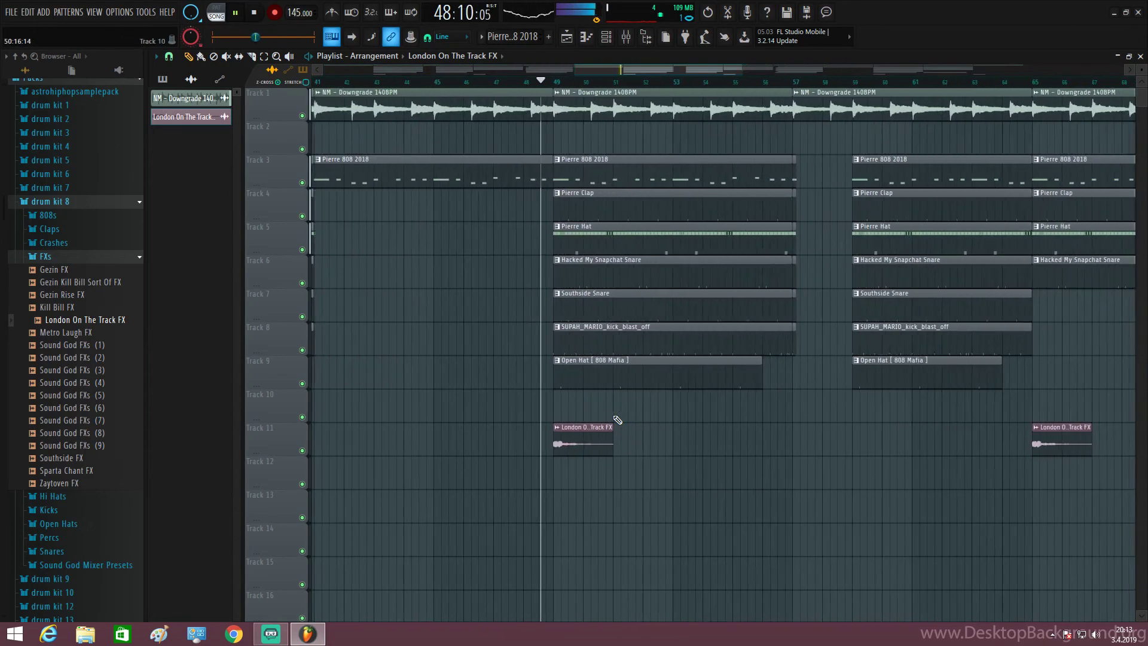
pyautogui.scroll(-4, 617, 421)
pyautogui.scroll(-2, 687, 449)
pyautogui.click(614, 82)
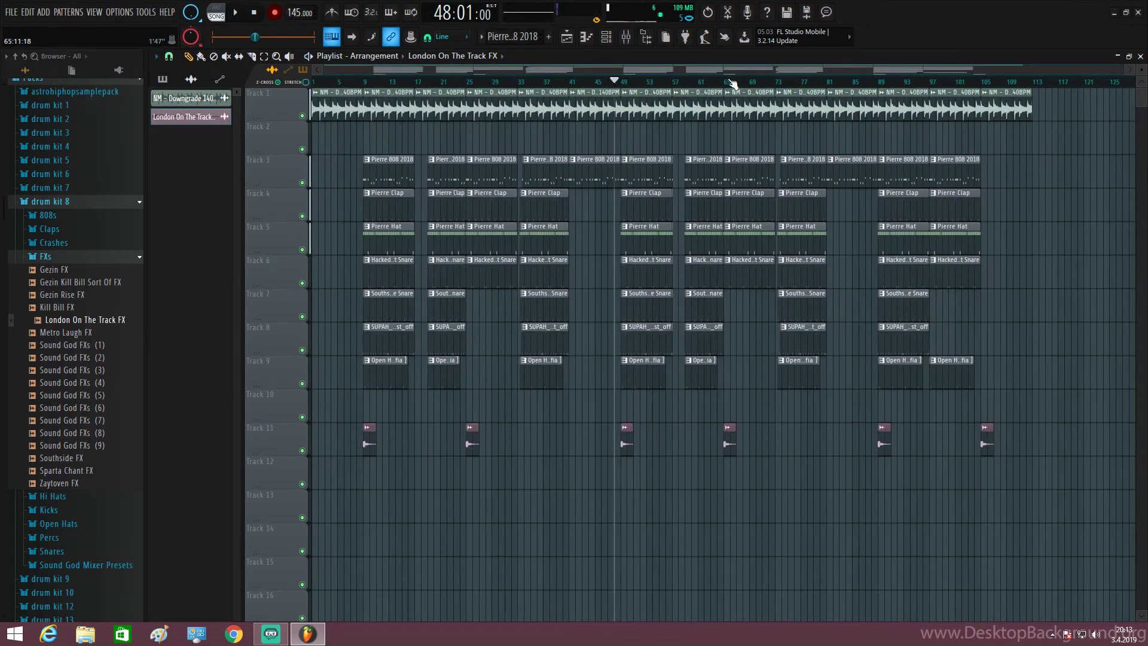
pyautogui.click(726, 82)
pyautogui.scroll(3, 801, 335)
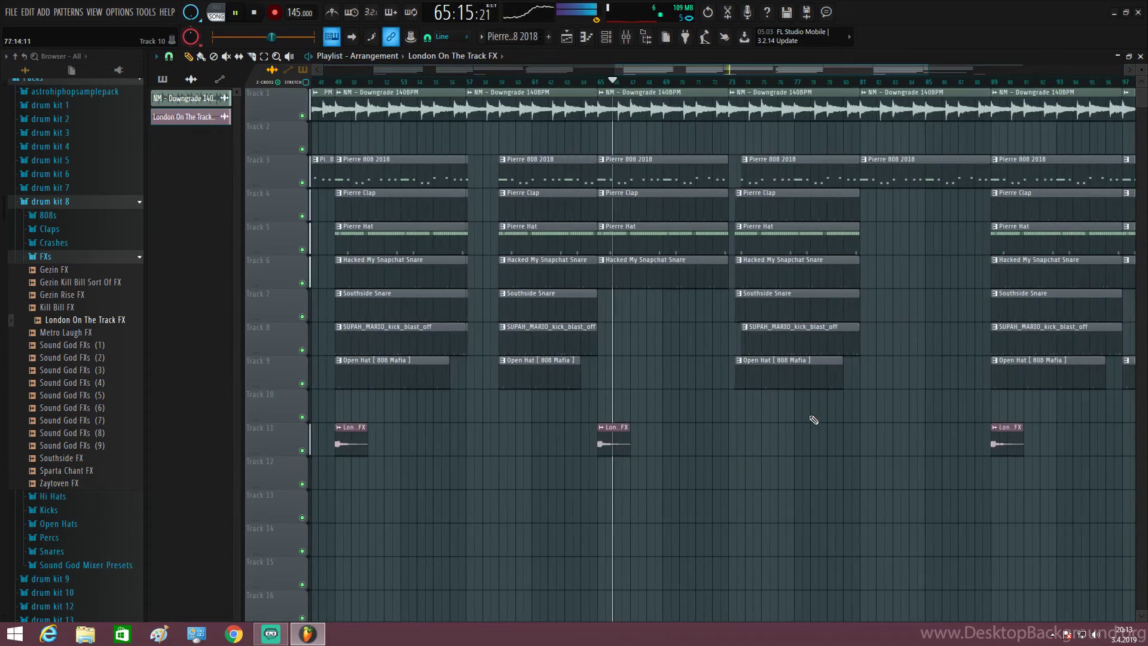
pyautogui.press('space')
pyautogui.click(913, 82)
pyautogui.press('space')
pyautogui.scroll(-3, 1000, 396)
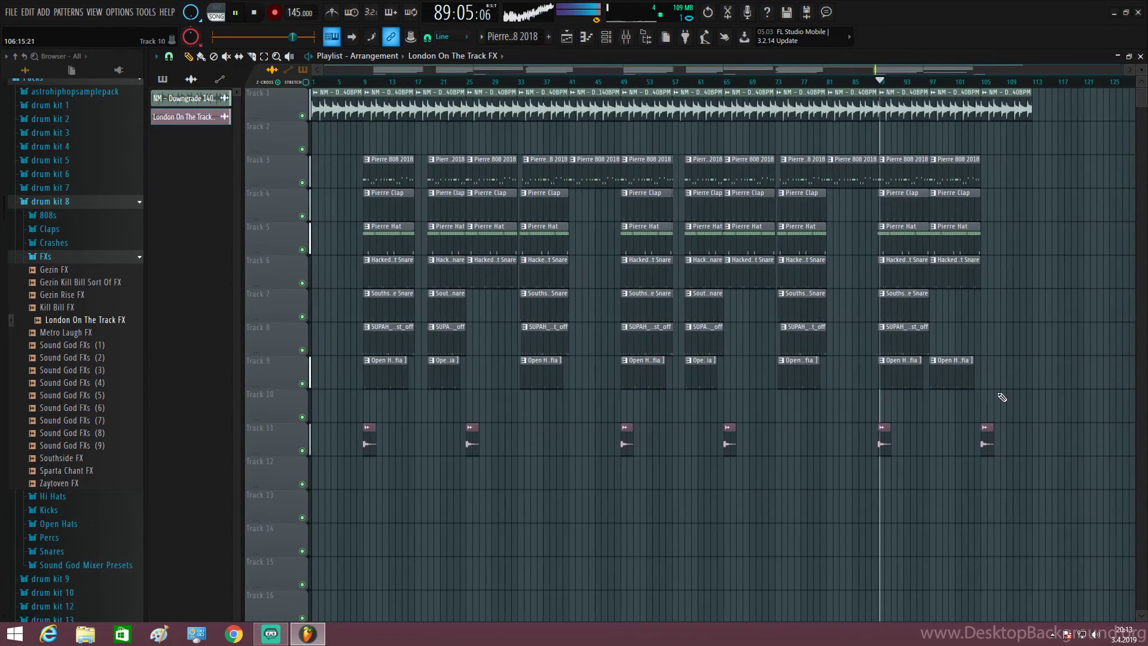
pyautogui.press('space')
pyautogui.click(982, 82)
pyautogui.press('space')
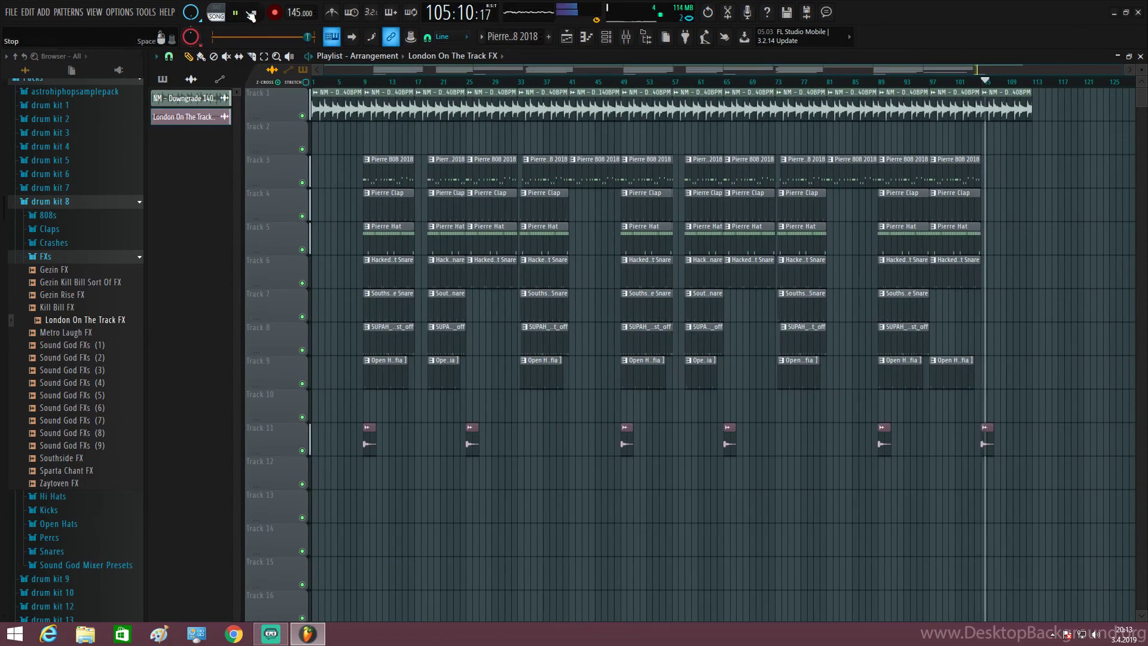
pyautogui.press('space')
# Step: Collapse the drum kit 8 folder and look through the other drum kits
pyautogui.click(99, 256)
pyautogui.click(96, 202)
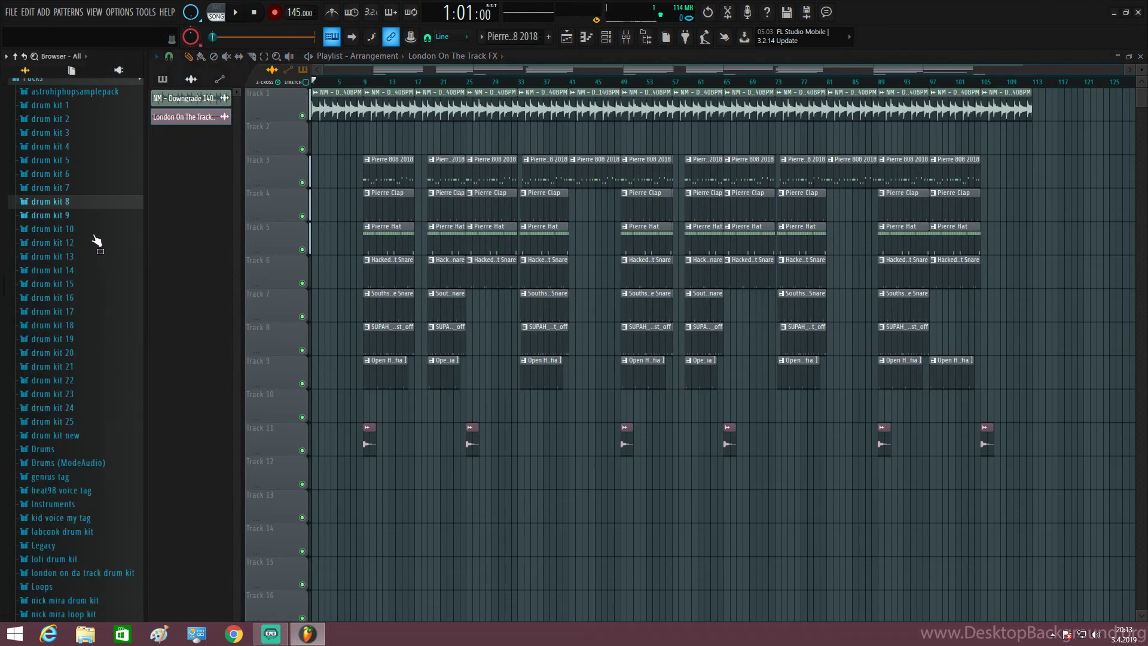
pyautogui.click(85, 296)
pyautogui.click(91, 205)
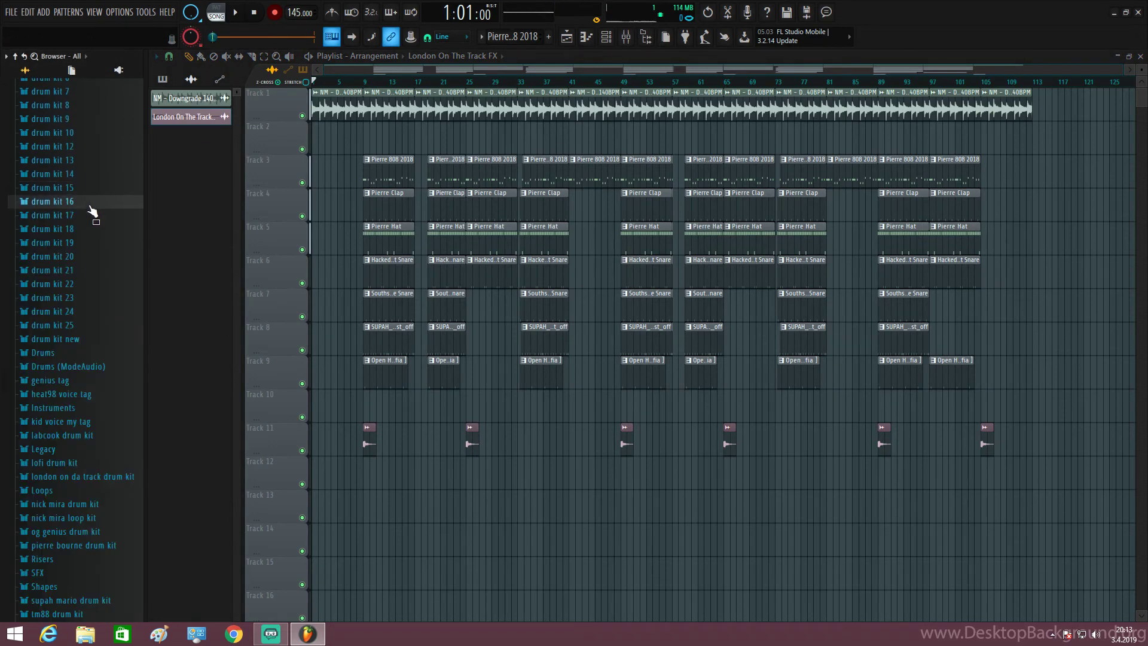
pyautogui.click(626, 37)
pyautogui.click(638, 38)
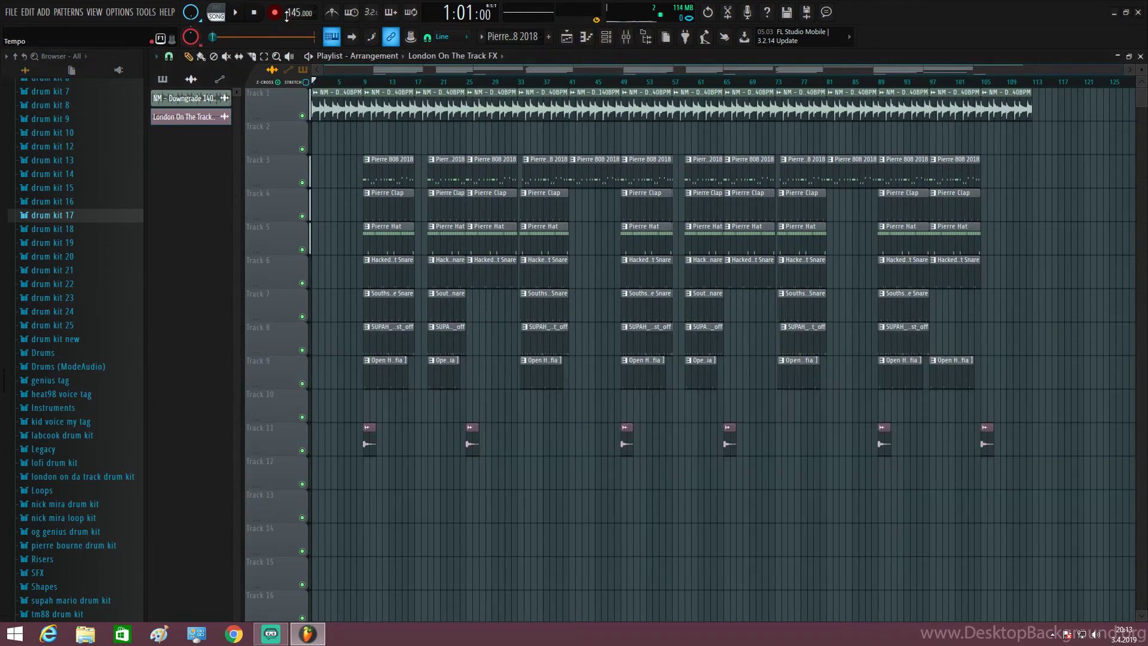
# Step: Add the genius got some drip tag sample from the genius tag folder at bar 8 on Track 7 and play its entry
pyautogui.click(46, 380)
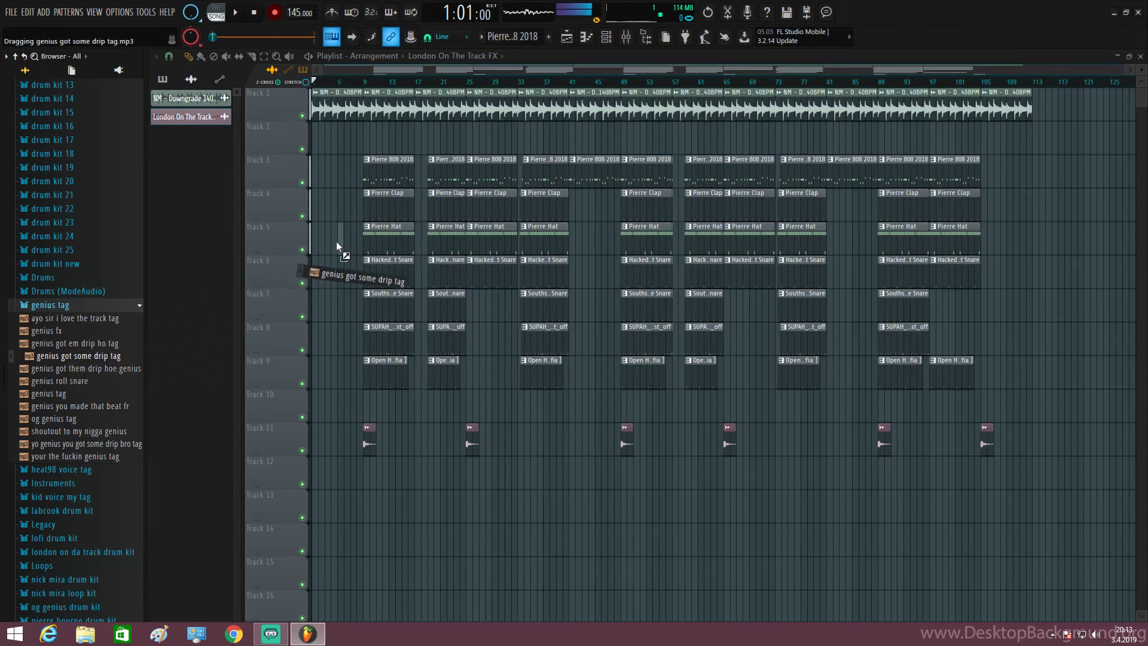
pyautogui.scroll(5, 351, 246)
pyautogui.moveTo(349, 240); pyautogui.dragTo(409, 318)
pyautogui.scroll(1, 339, 187)
pyautogui.press('space')
pyautogui.scroll(3, 341, 308)
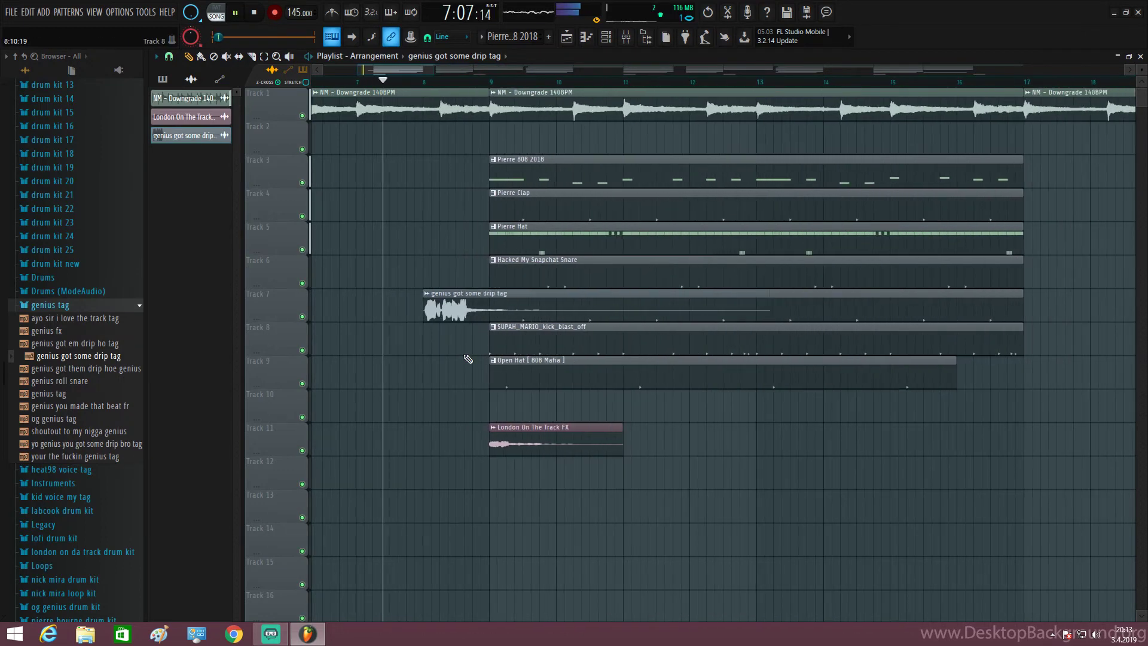
pyautogui.press('space')
# Step: Set the genius got some drip tag's time-stretching mode to e3 generic and shorten the sample slightly
pyautogui.doubleClick(451, 306)
pyautogui.click(496, 222)
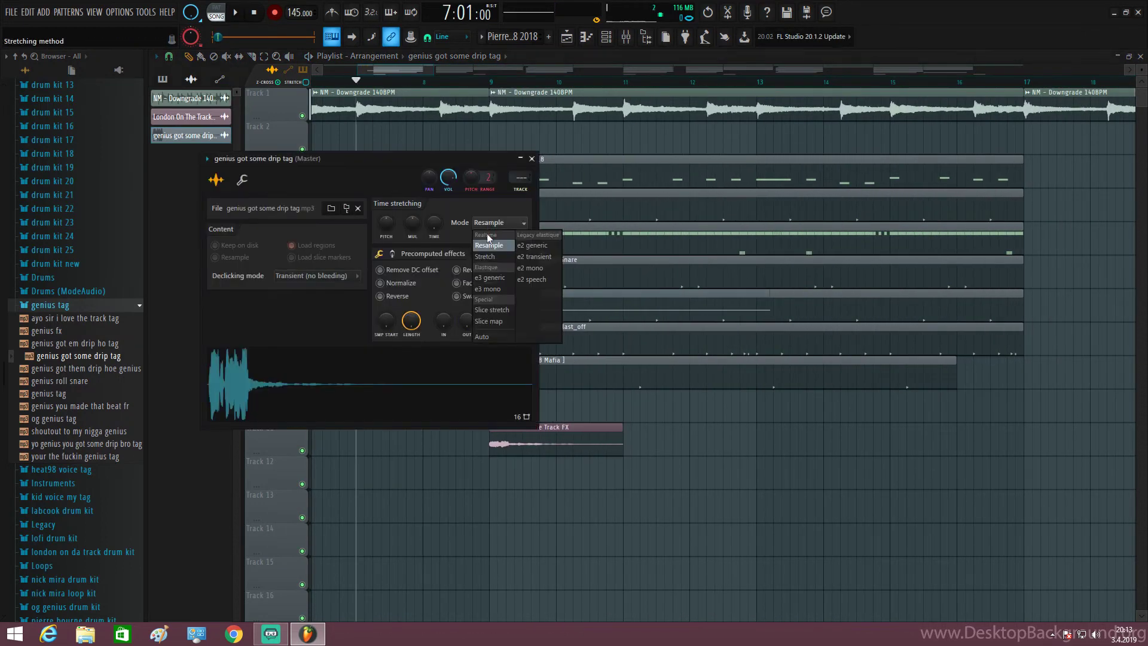
pyautogui.click(487, 277)
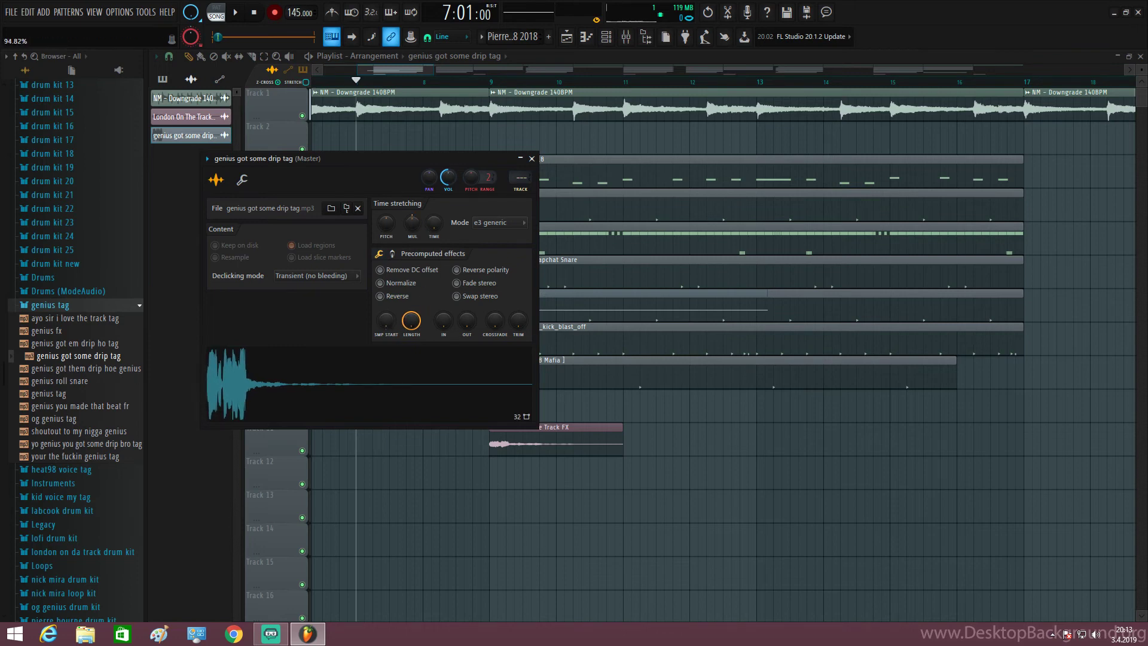
pyautogui.click(242, 180)
pyautogui.click(215, 180)
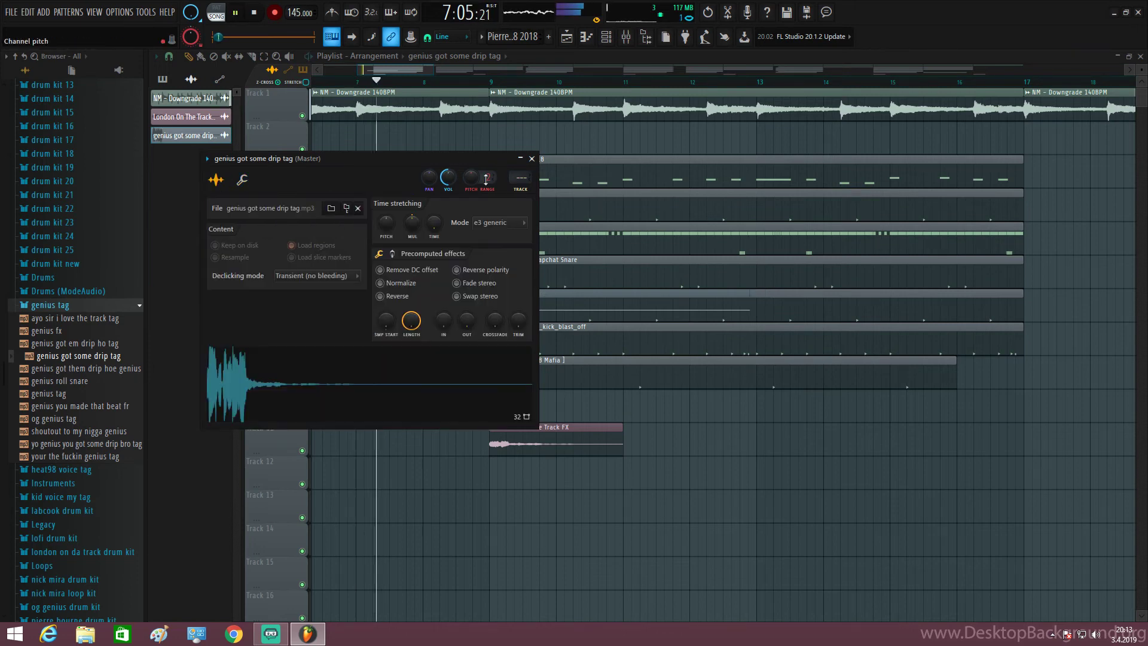
pyautogui.click(531, 159)
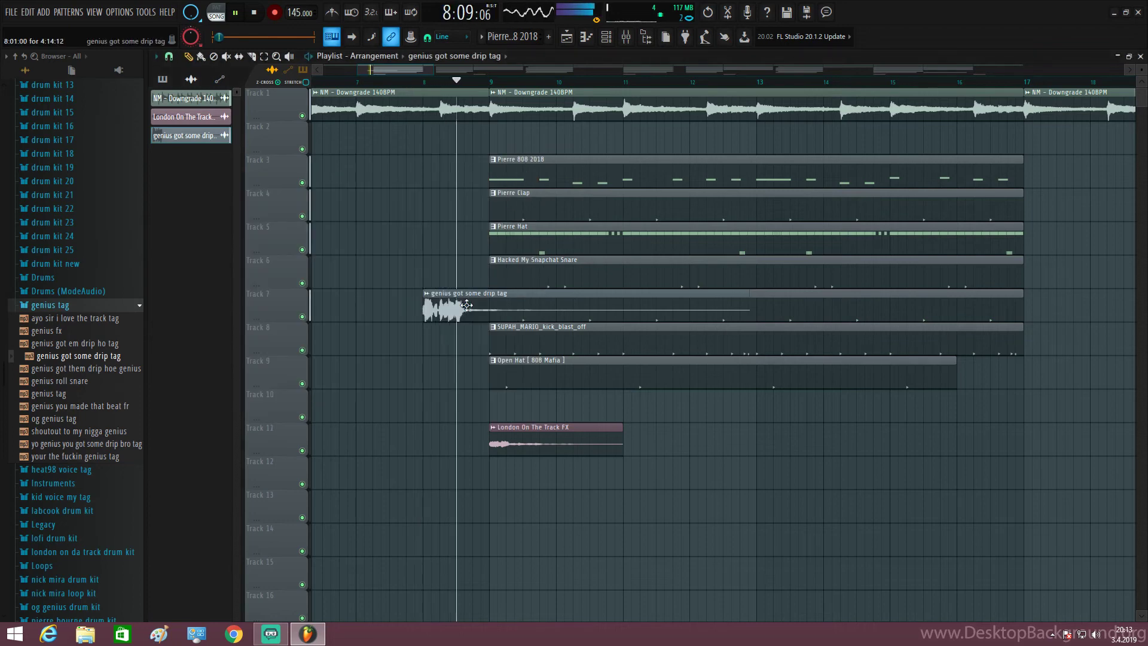
# Step: Move the genius got some drip tag clip to Track 12 at bar 8 and play the intro transition
pyautogui.moveTo(467, 305); pyautogui.dragTo(464, 510)
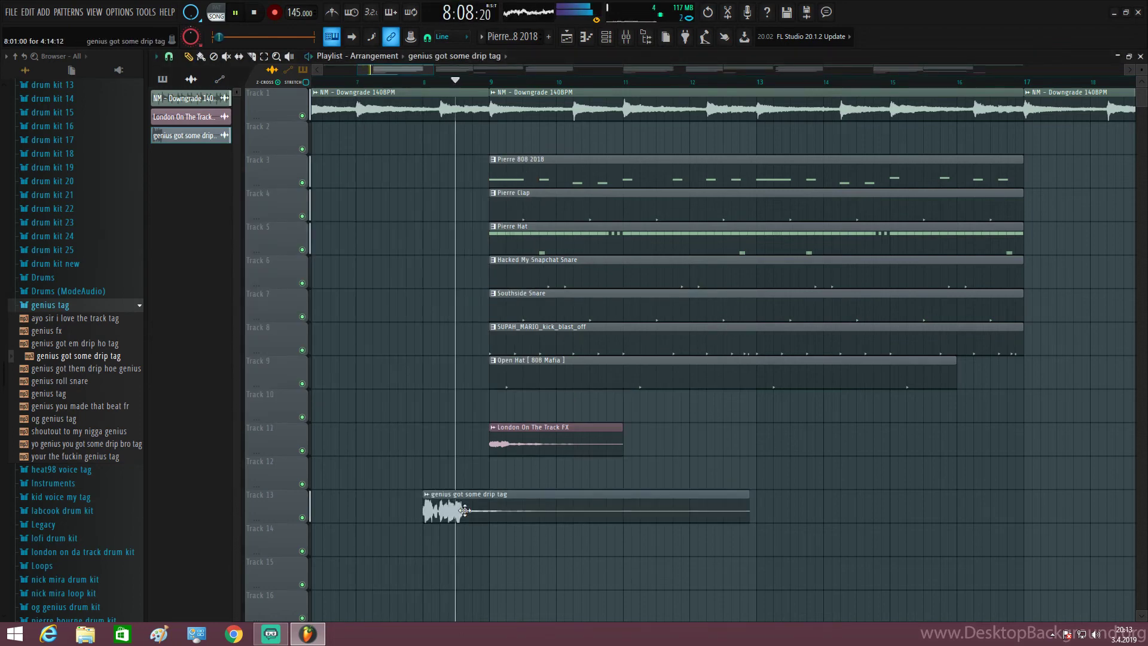
pyautogui.press('space')
pyautogui.moveTo(464, 510); pyautogui.dragTo(466, 477)
pyautogui.press('space')
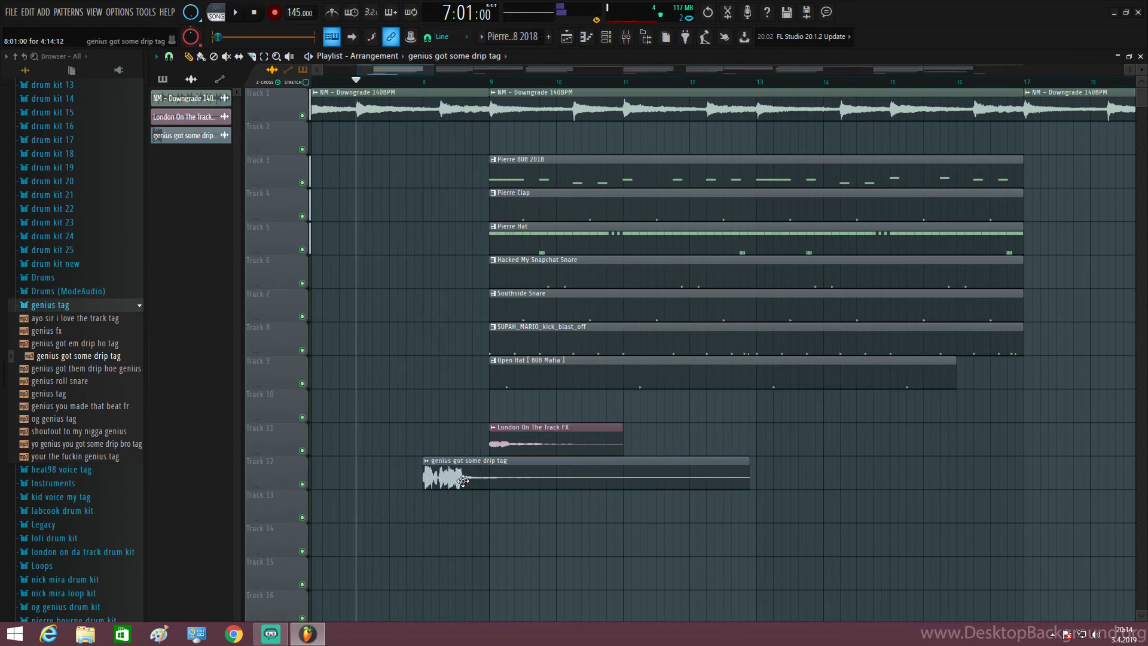
# Step: Lengthen the genius got some drip tag sample slightly with time stretching, play it, and collapse the genius tag folder
pyautogui.doubleClick(465, 488)
pyautogui.press('space')
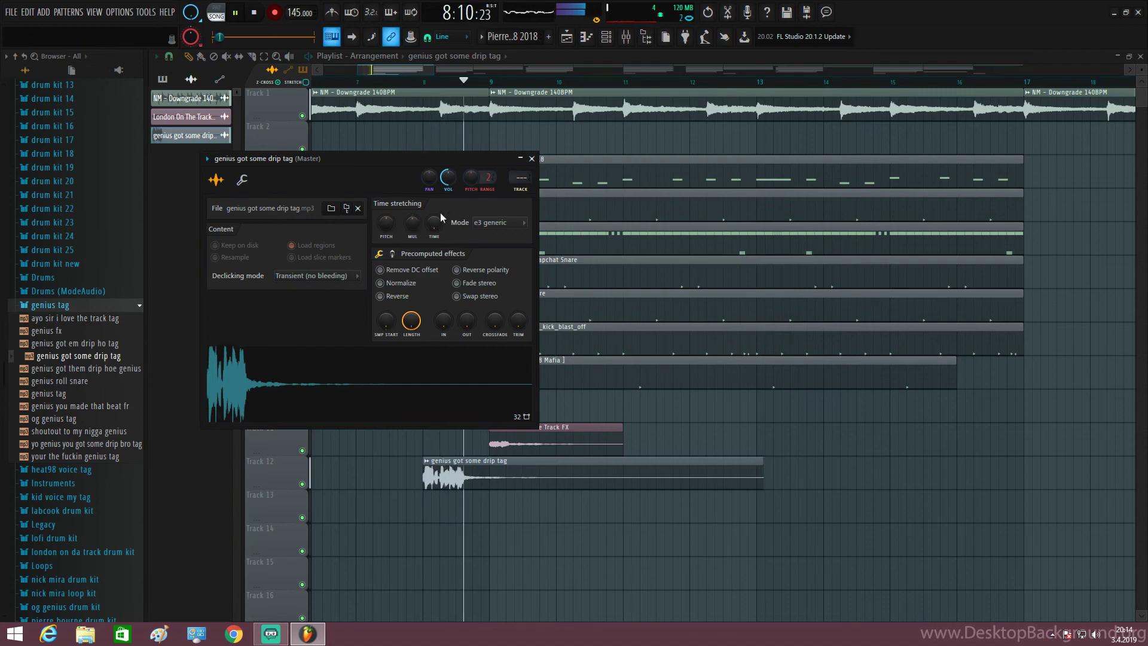
pyautogui.click(531, 158)
pyautogui.scroll(-8, 423, 461)
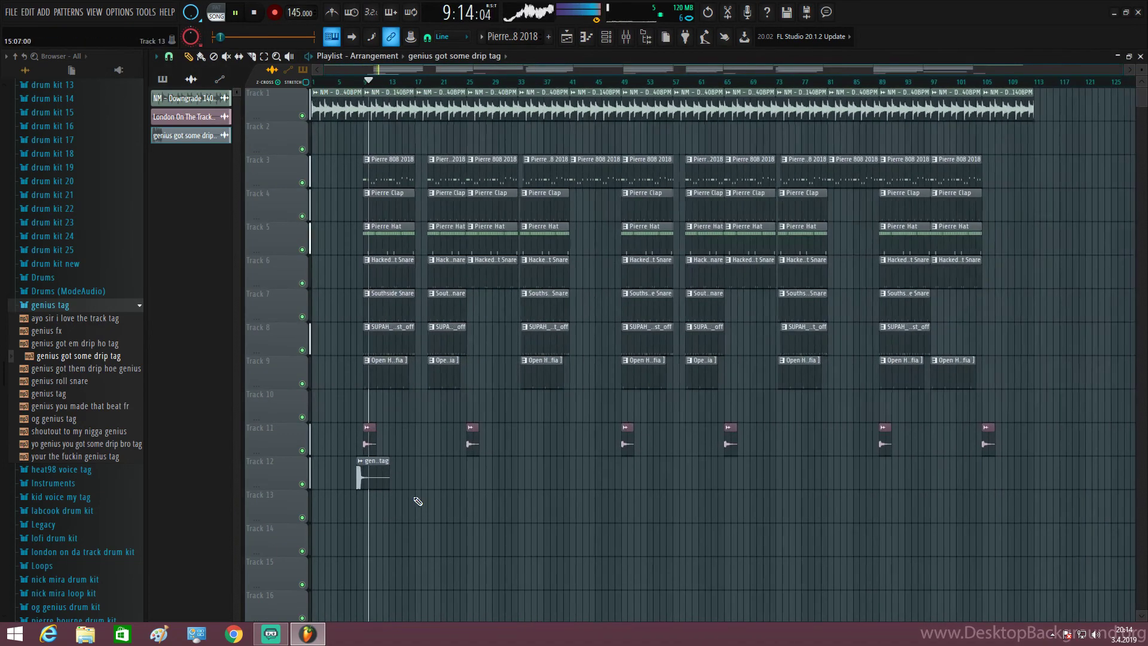
pyautogui.click(86, 307)
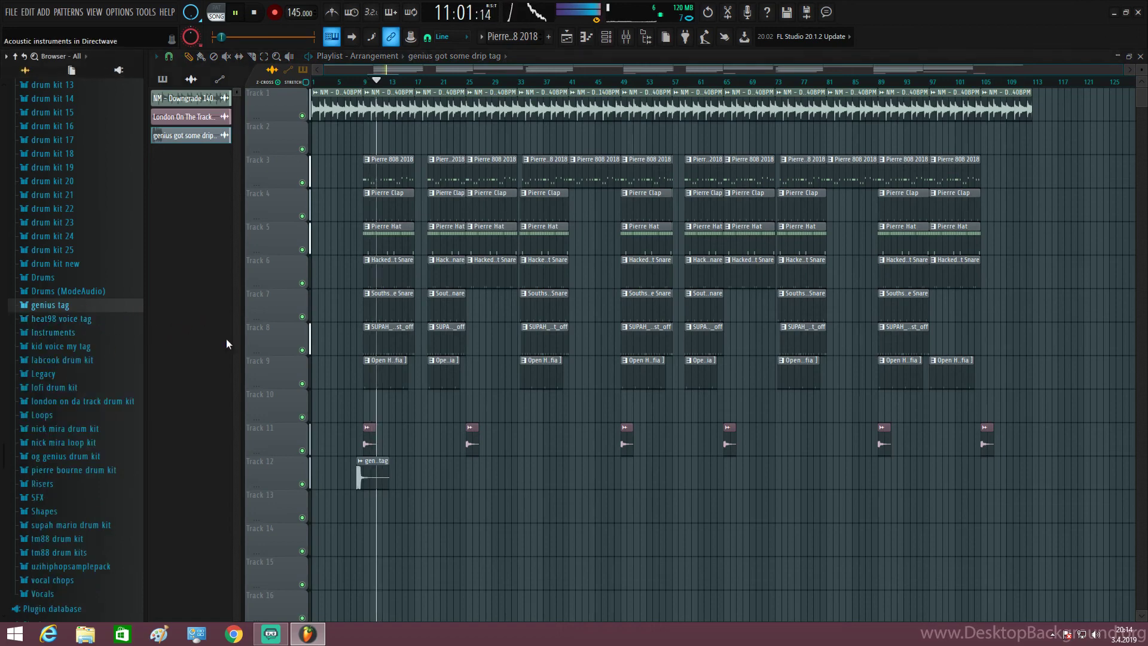
pyautogui.click(255, 13)
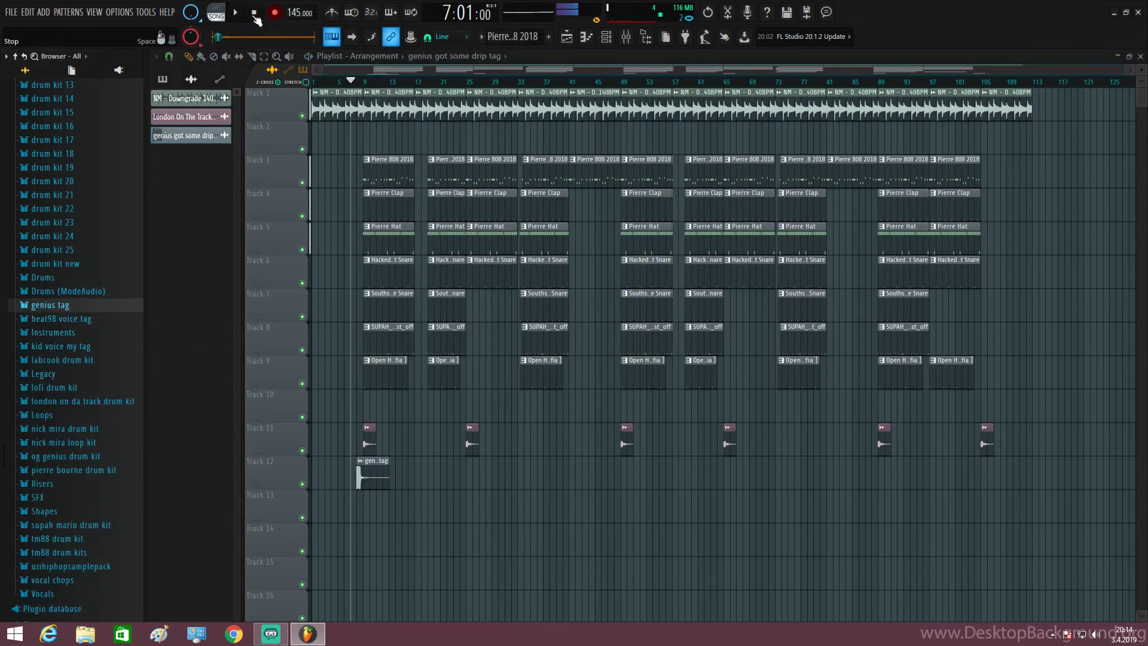
# Step: Create an automation clip for the Master track's volume in the mixer and return to the playlist
pyautogui.click(626, 36)
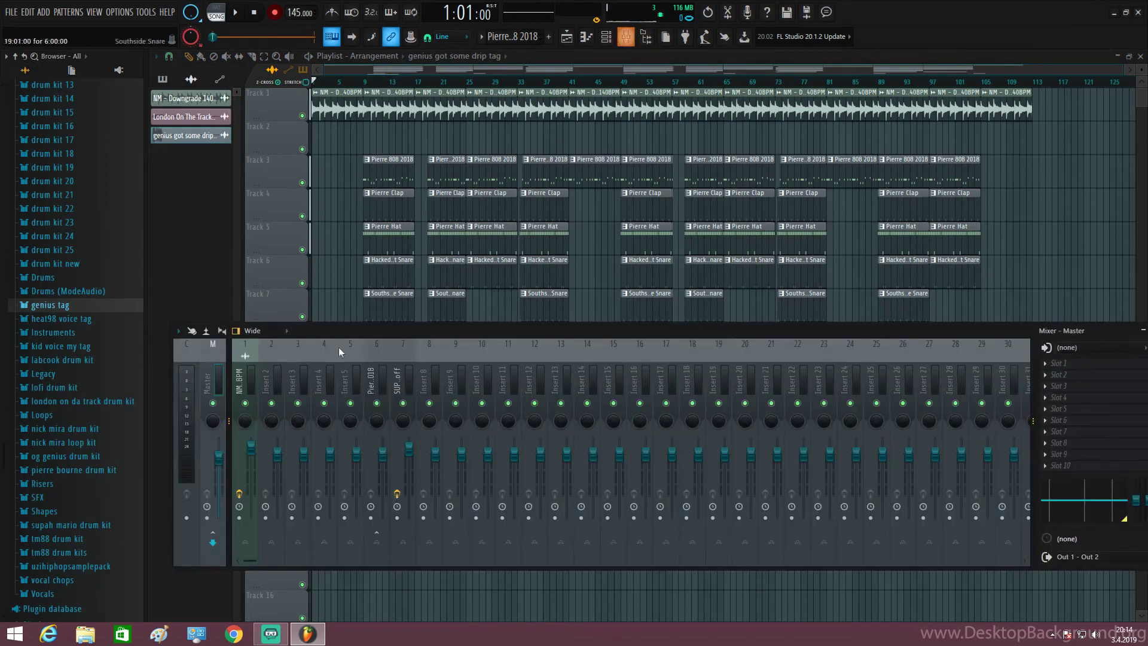
pyautogui.rightClick(226, 474)
pyautogui.click(245, 545)
pyautogui.rightClick(223, 470)
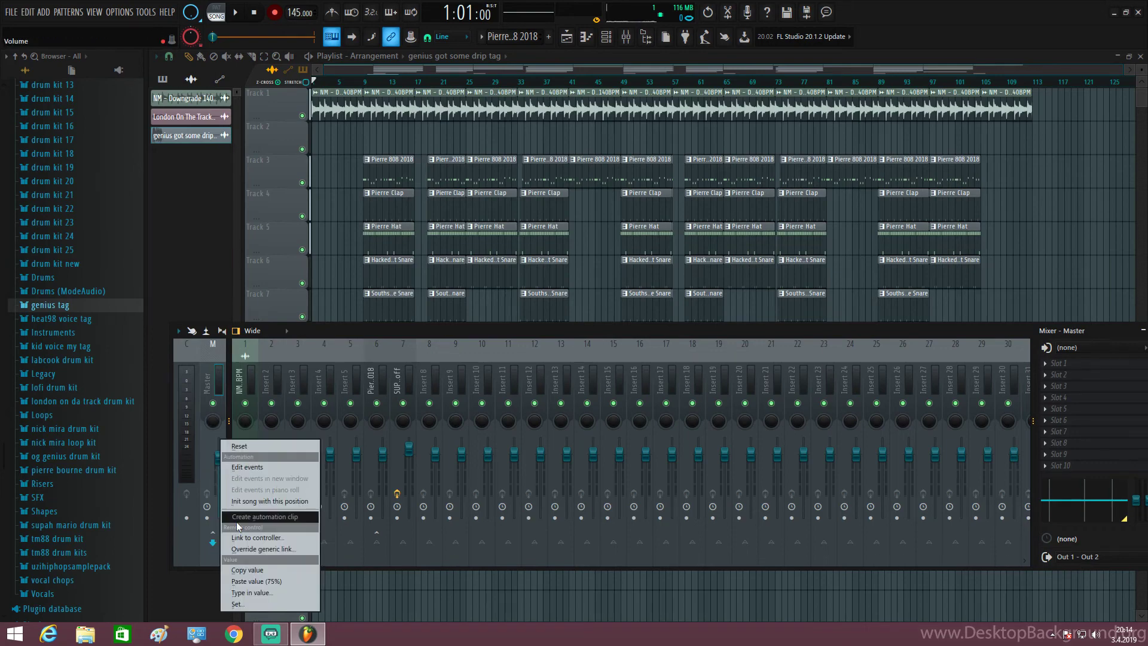
pyautogui.click(235, 518)
pyautogui.click(566, 38)
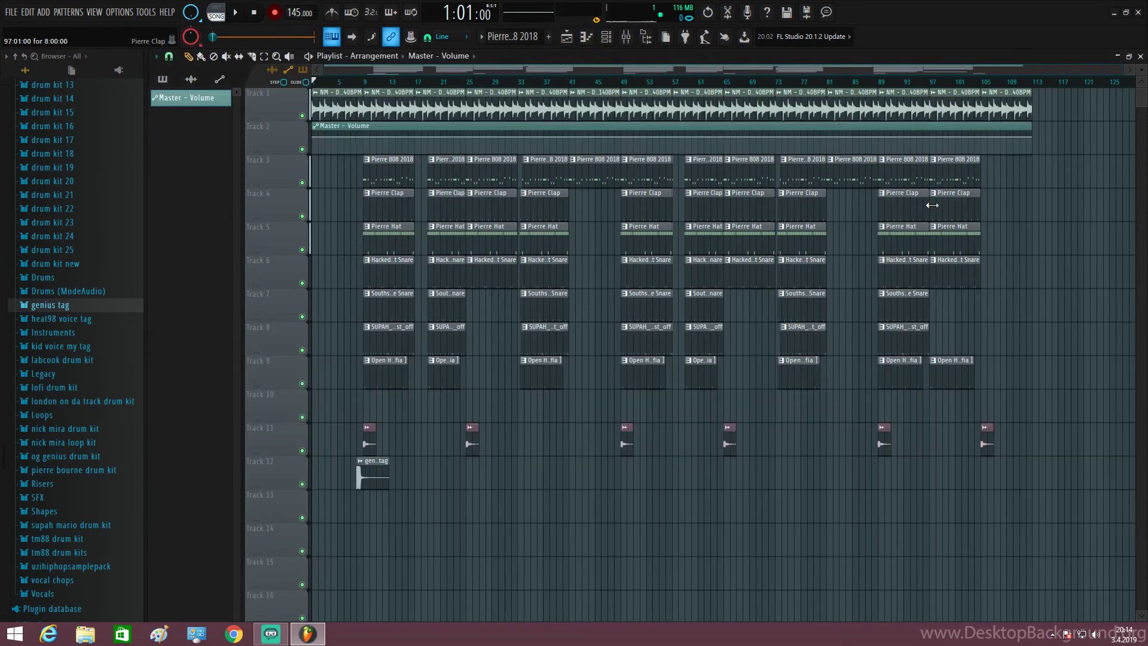
# Step: Add a control point at bar 105 on the Master volume automation clip and paste the 75% value into it
pyautogui.scroll(4, 932, 205)
pyautogui.click(928, 83)
pyautogui.press('space')
pyautogui.moveTo(907, 69); pyautogui.dragTo(1018, 72)
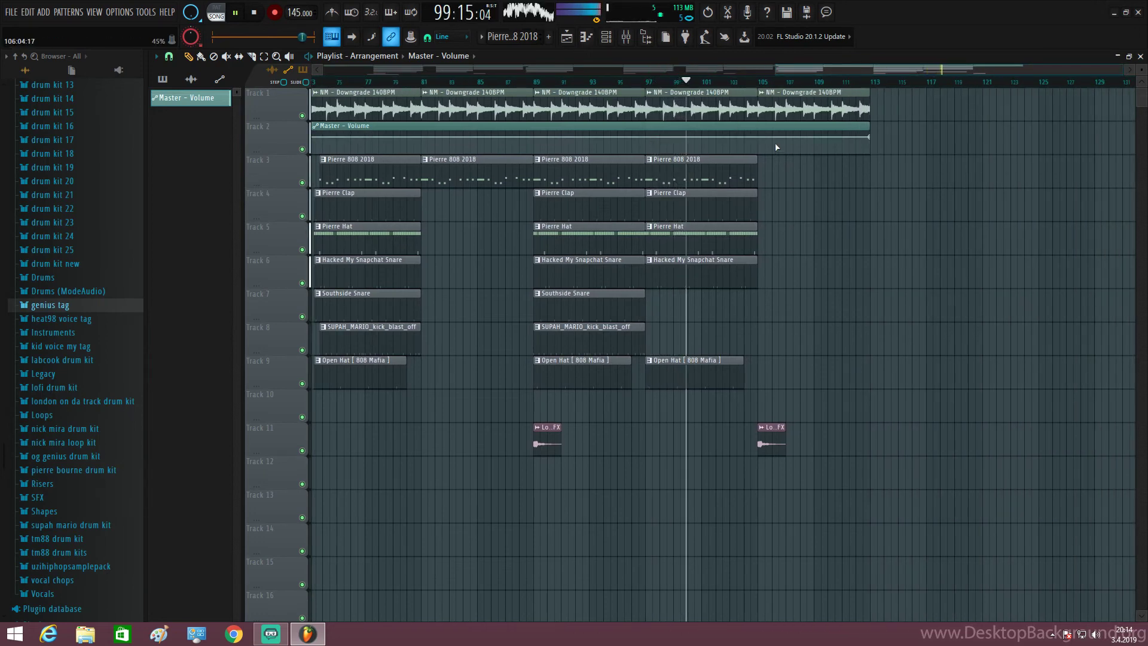
pyautogui.rightClick(759, 136)
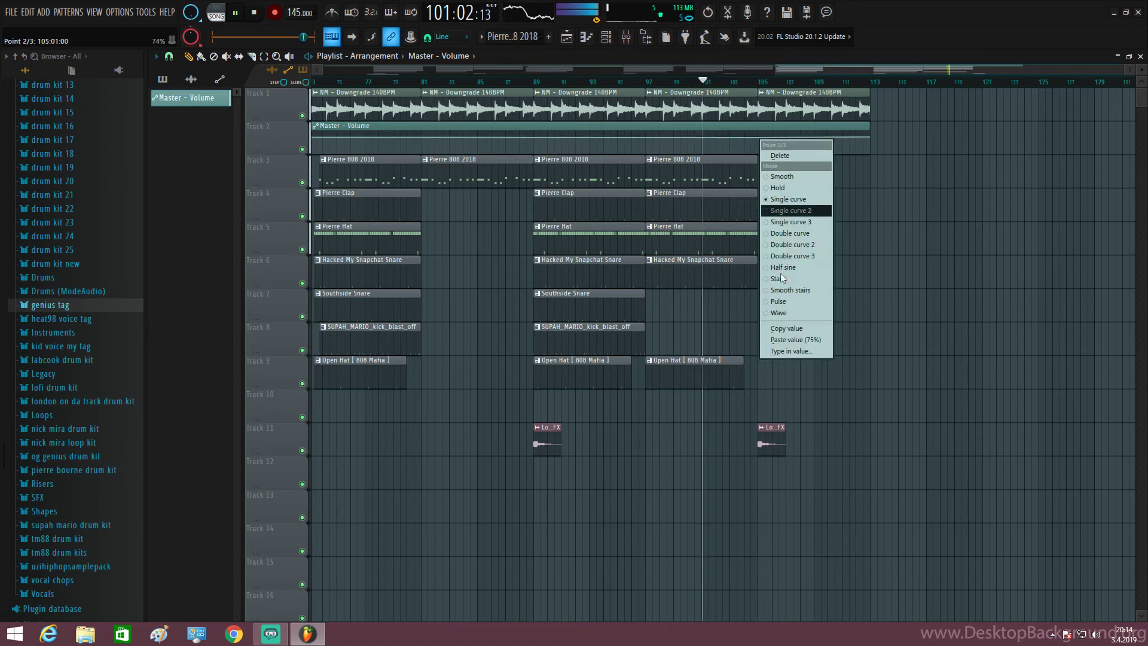
pyautogui.click(790, 339)
# Step: Lower the end of the Master volume automation into a curved fade-out from bar 105 to 113 and play the fade
pyautogui.moveTo(870, 138); pyautogui.dragTo(813, 150)
pyautogui.press('space')
pyautogui.click(764, 82)
pyautogui.press('space')
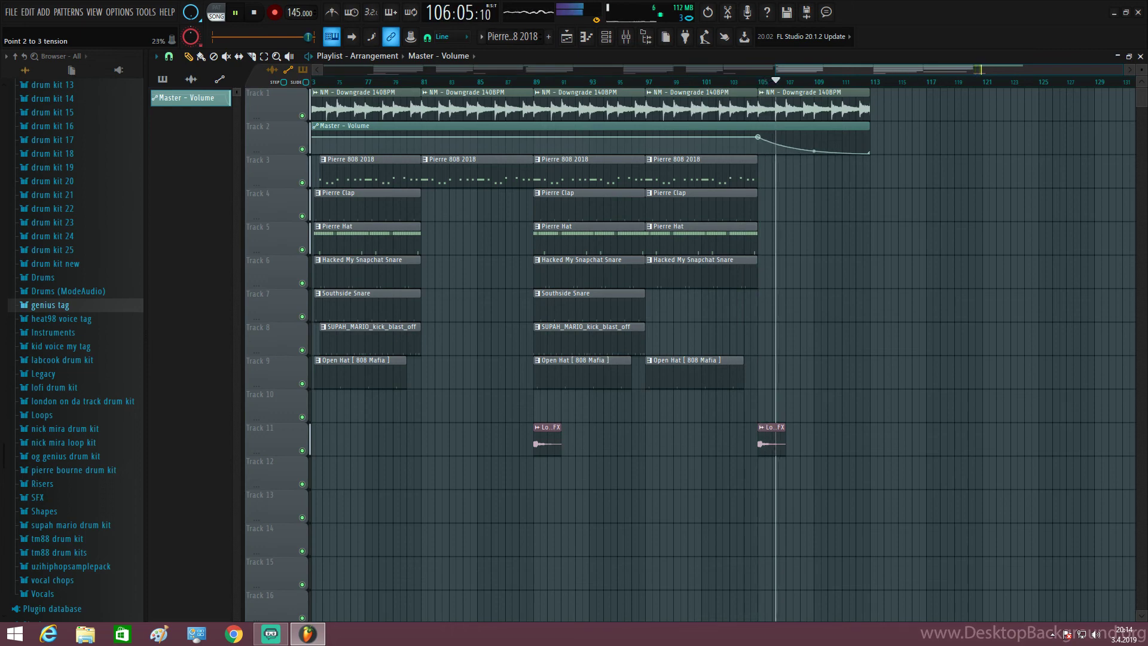
pyautogui.keyDown('ctrl'); pyautogui.scroll(-2, 887, 215); pyautogui.keyUp('ctrl')
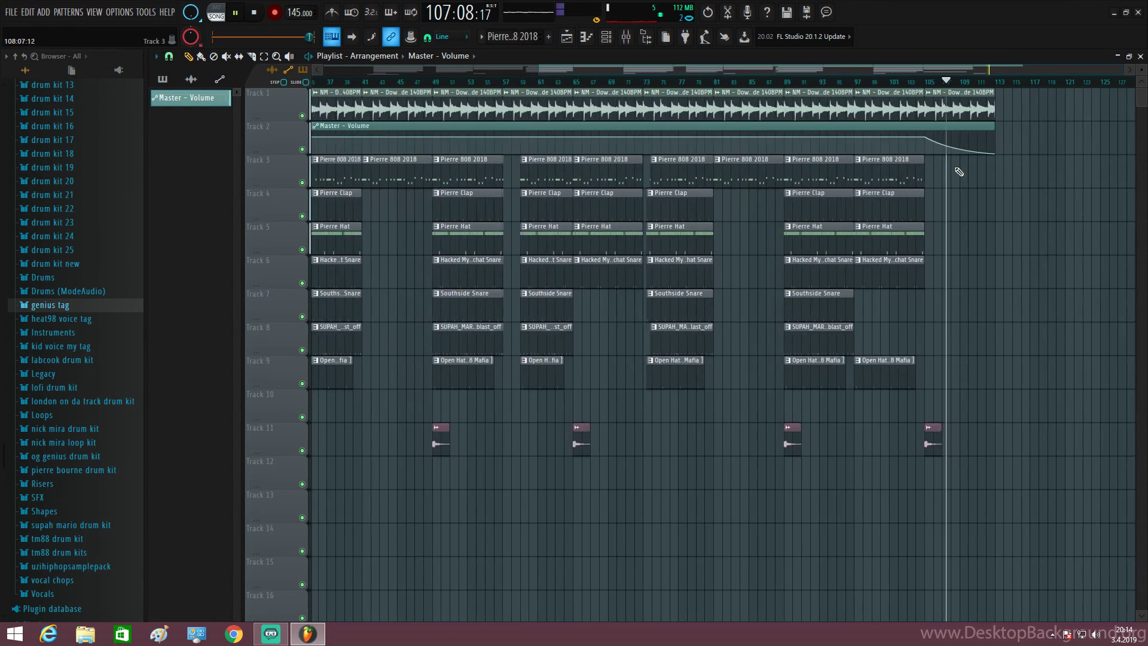
pyautogui.keyDown('ctrl'); pyautogui.scroll(-2, 959, 173); pyautogui.keyUp('ctrl')
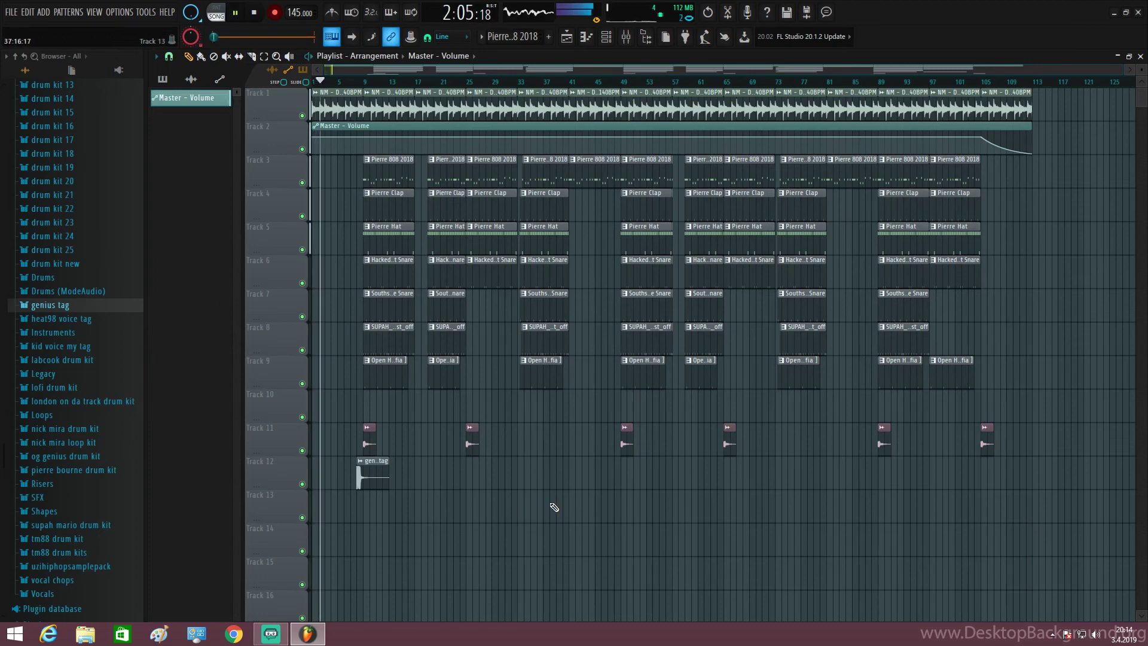
# Step: Play the arrangement from the start and check how the drum drops, transition FX and producer tag work together
pyautogui.click(267, 642)
pyautogui.click(269, 635)
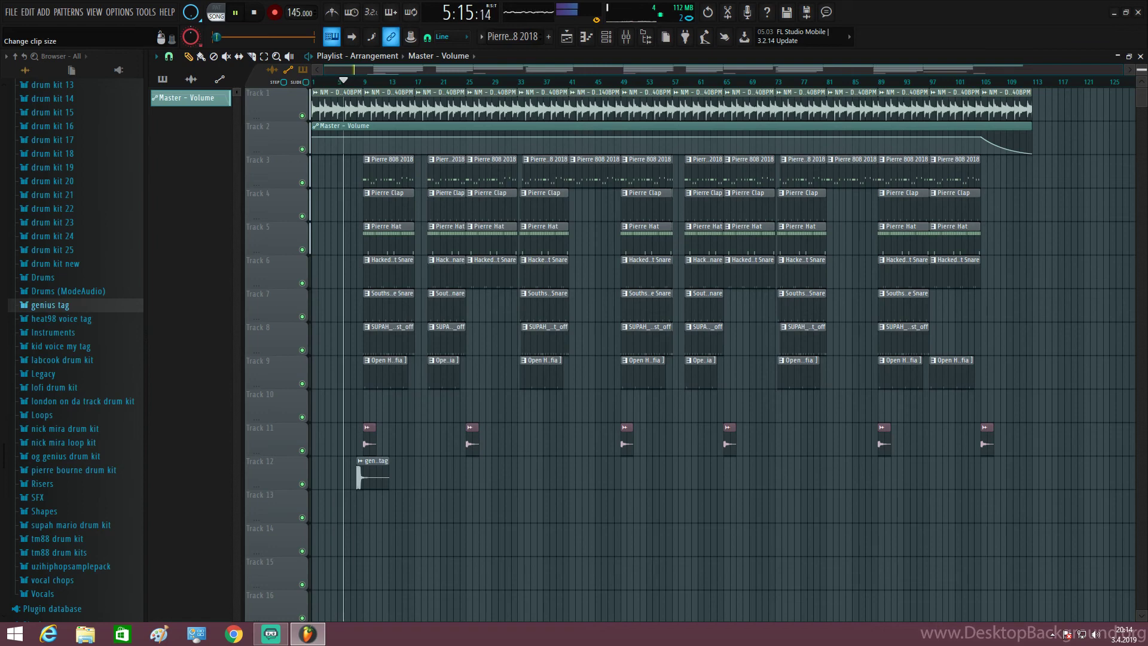
pyautogui.moveTo(1144, 70); pyautogui.dragTo(1143, 77)
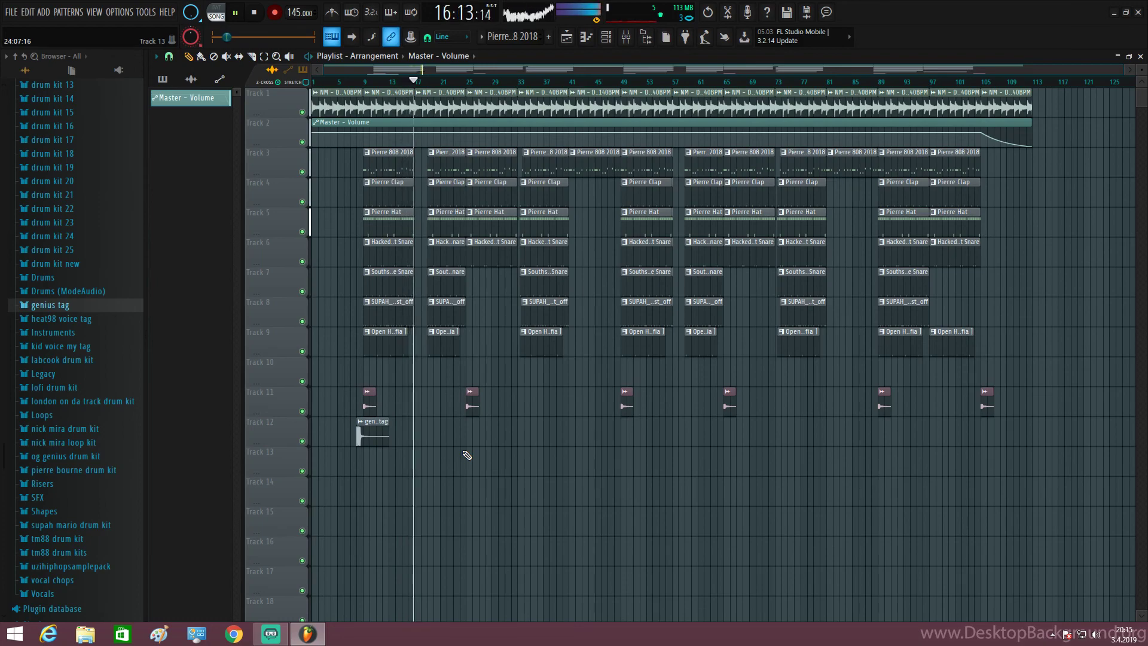
pyautogui.scroll(4, 420, 120)
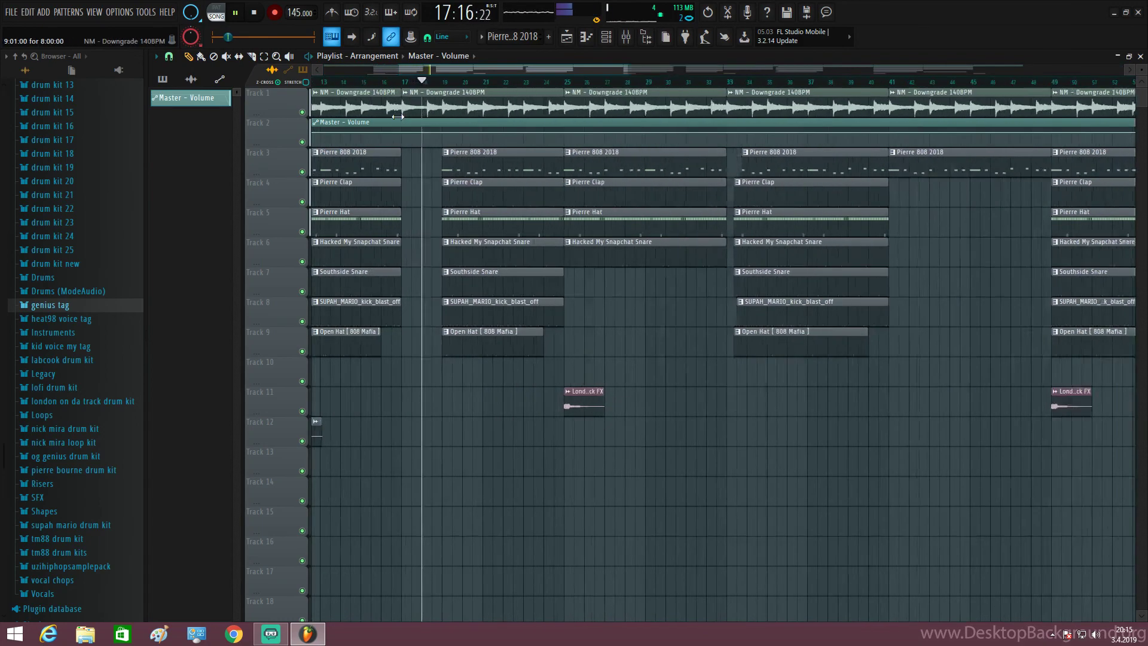
pyautogui.scroll(5, 397, 116)
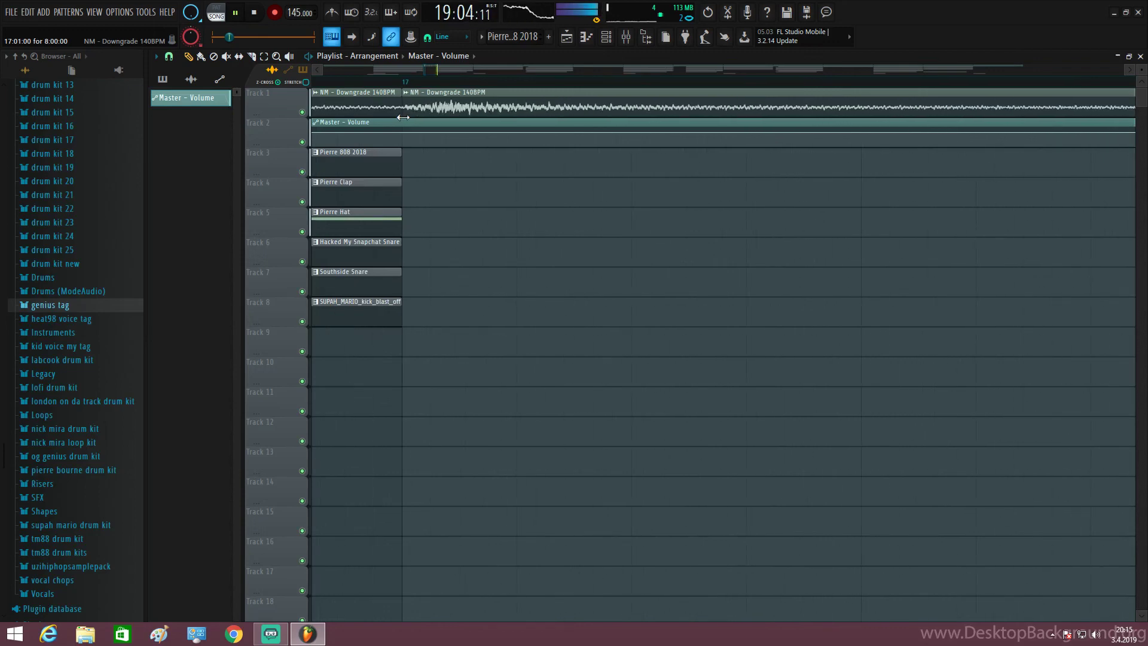
pyautogui.scroll(-10, 418, 209)
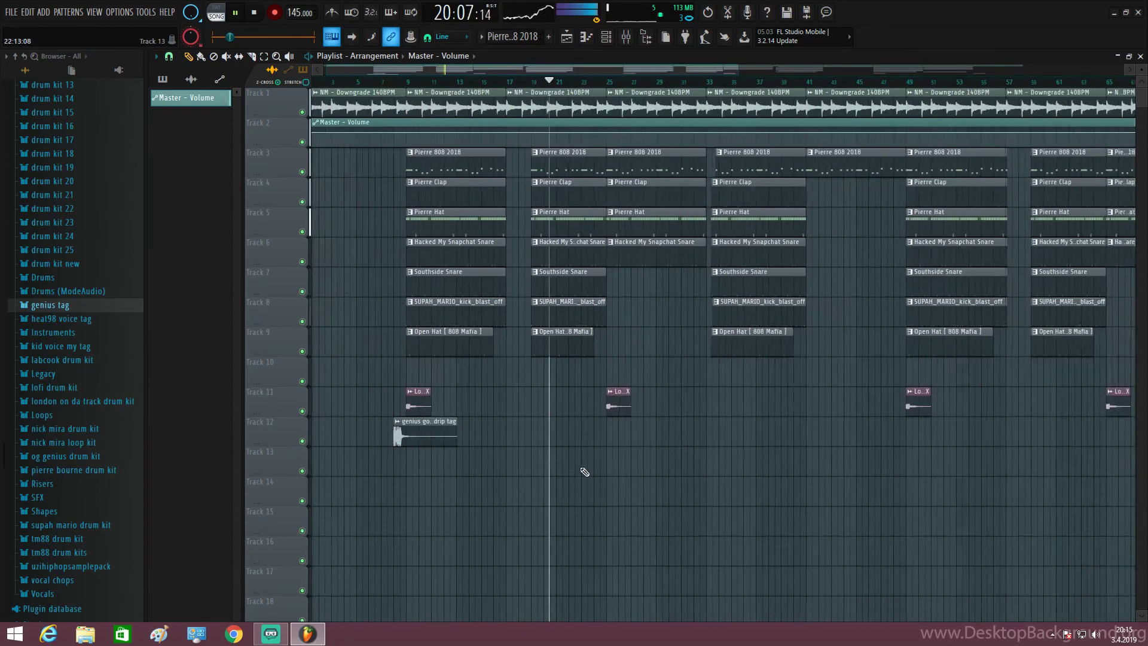
pyautogui.scroll(-2, 584, 472)
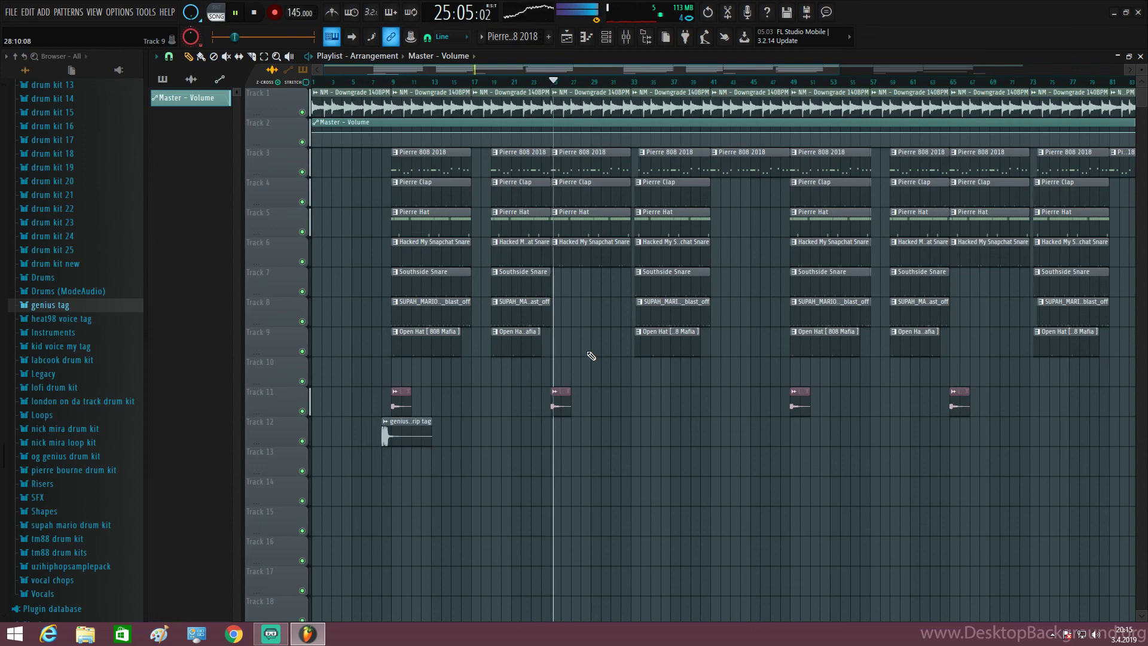
pyautogui.scroll(-2, 604, 389)
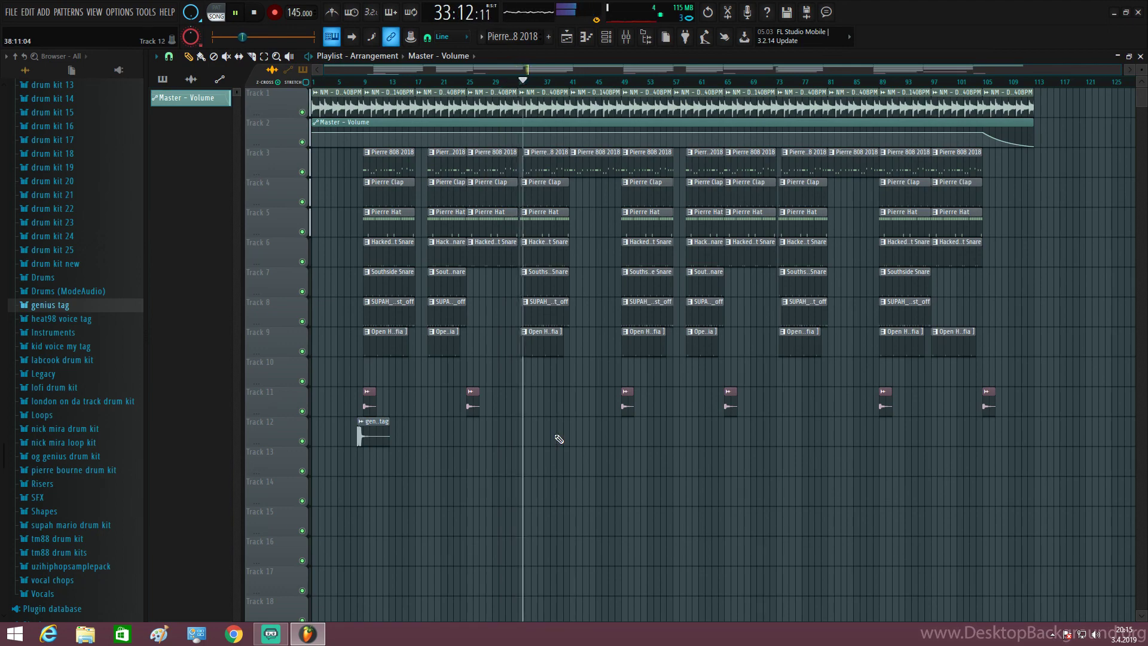
# Step: Replay the transition at bar 33 and check how the drum clips re-enter after the gap
pyautogui.scroll(6, 553, 395)
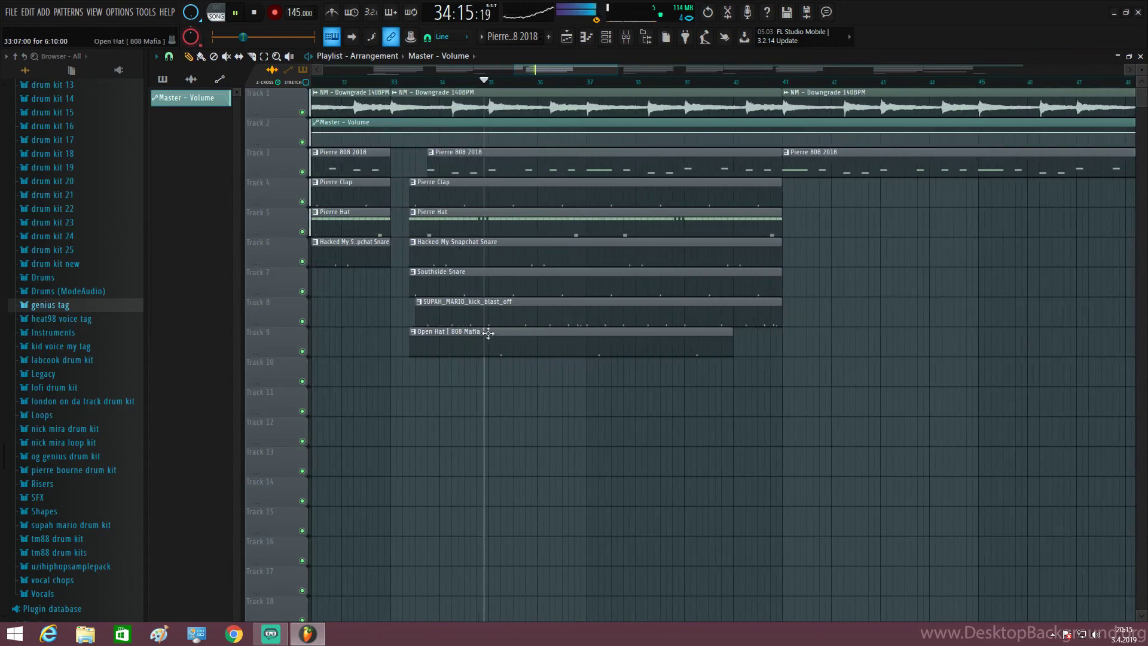
pyautogui.press('space')
pyautogui.click(389, 72)
pyautogui.press('space')
pyautogui.press('space')
pyautogui.press('space')
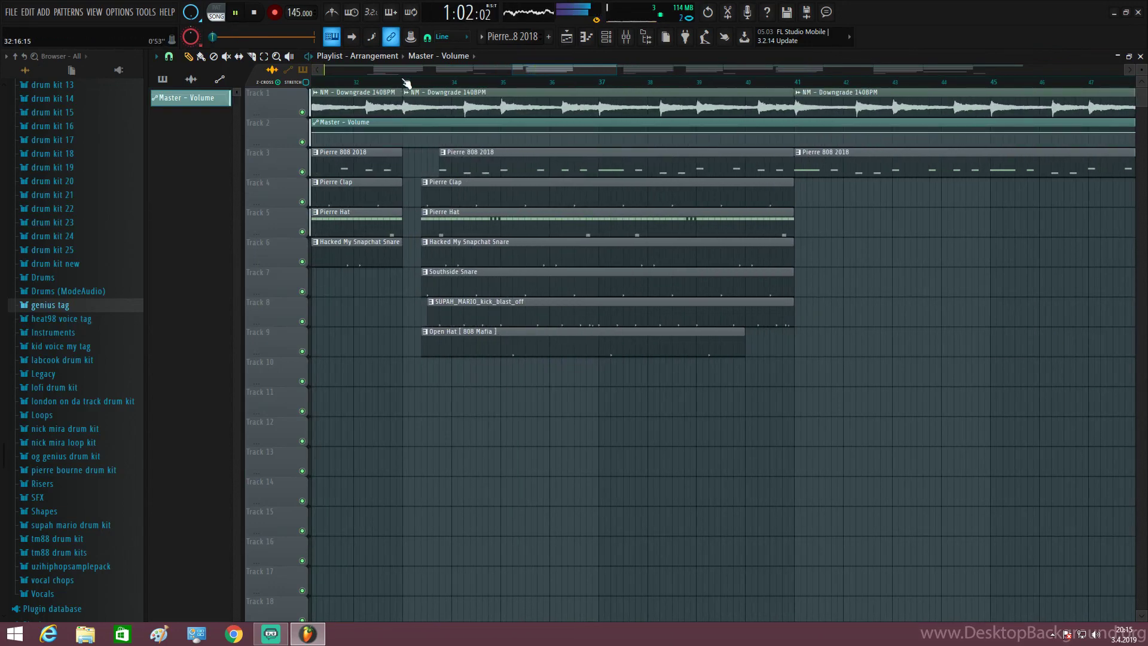
pyautogui.click(403, 80)
pyautogui.press('space')
pyautogui.press('space')
pyautogui.scroll(2, 421, 228)
pyautogui.press('space')
pyautogui.press('space')
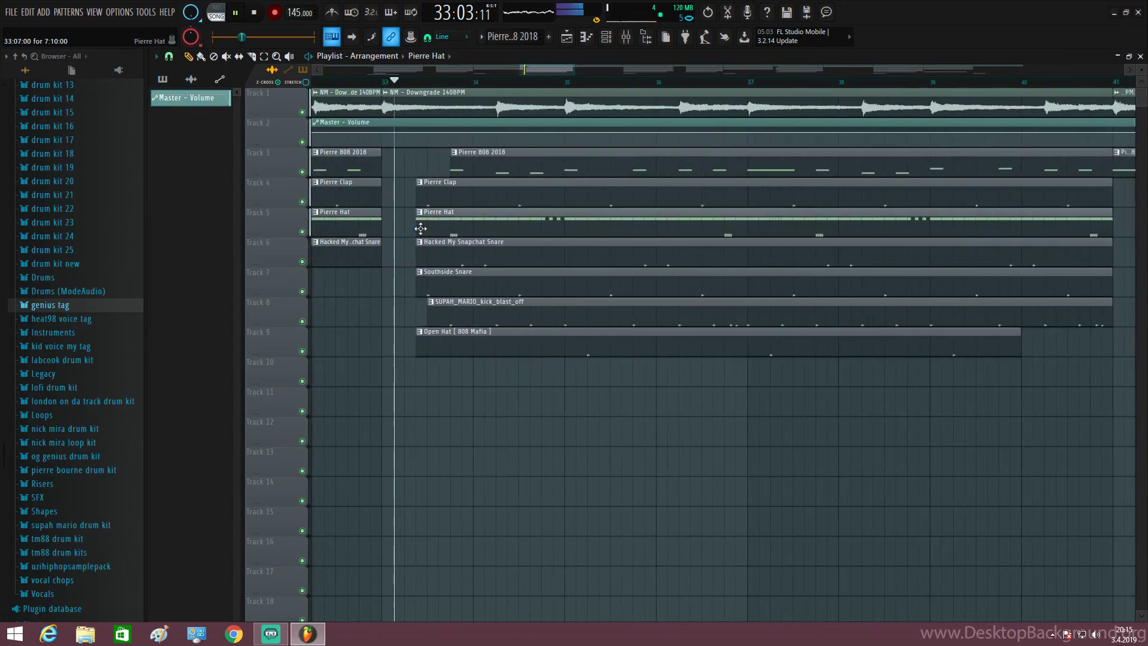
pyautogui.press('space')
pyautogui.press('space')
# Step: Try starting the Pierre Hat clip after bar 33 later, at 33:09:00
pyautogui.click(417, 226)
pyautogui.moveTo(417, 226); pyautogui.dragTo(427, 226)
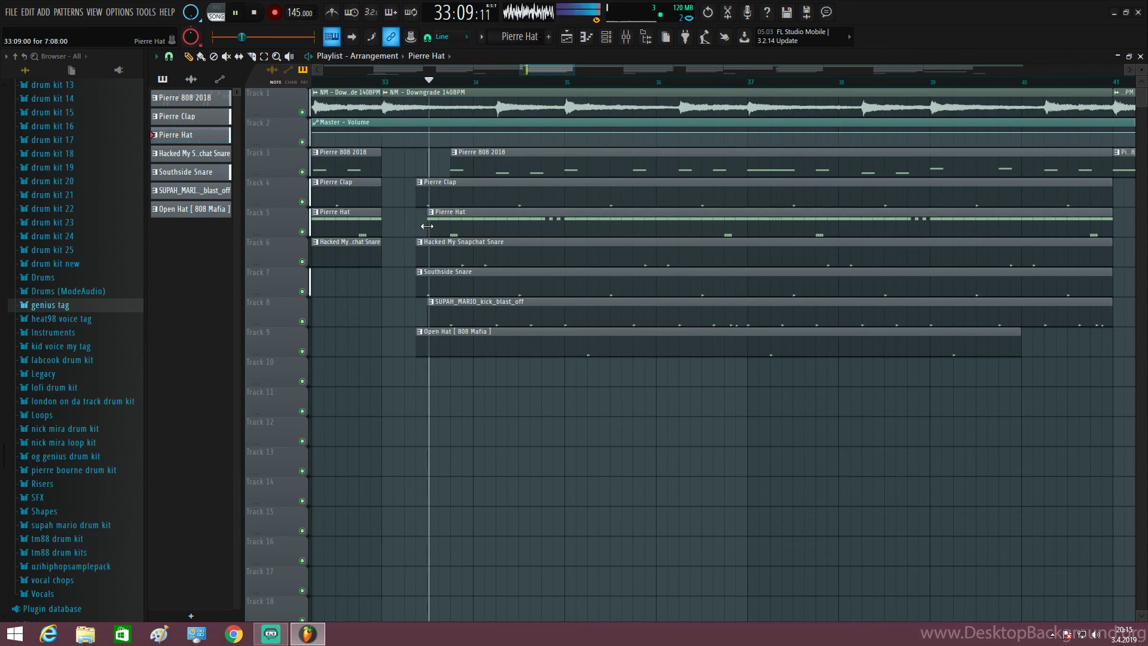
pyautogui.scroll(-5, 427, 226)
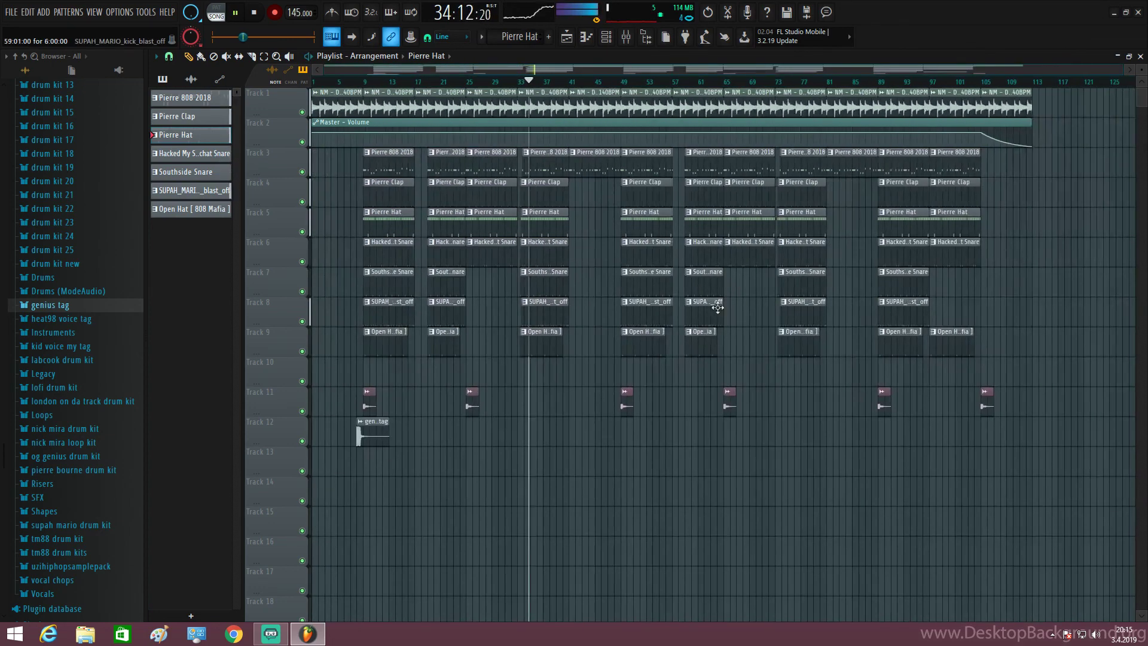
# Step: Restore the Pierre Hat clip's start to 33:07:00 and replay the transition from bar 33
pyautogui.scroll(3, 558, 251)
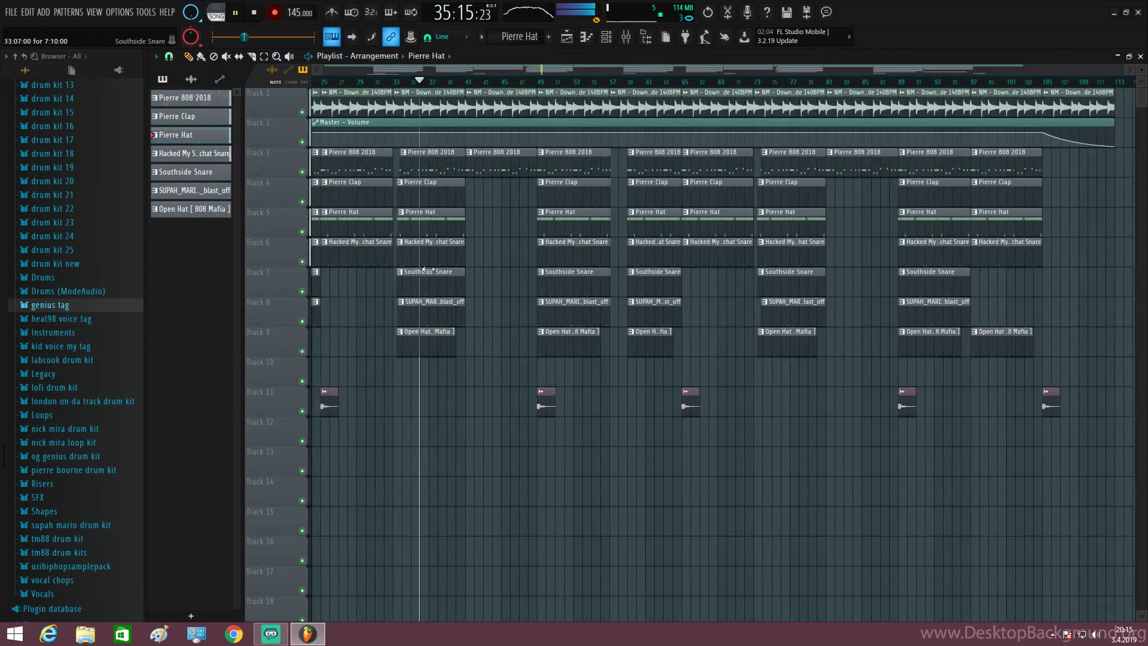
pyautogui.scroll(4, 558, 251)
pyautogui.press('space')
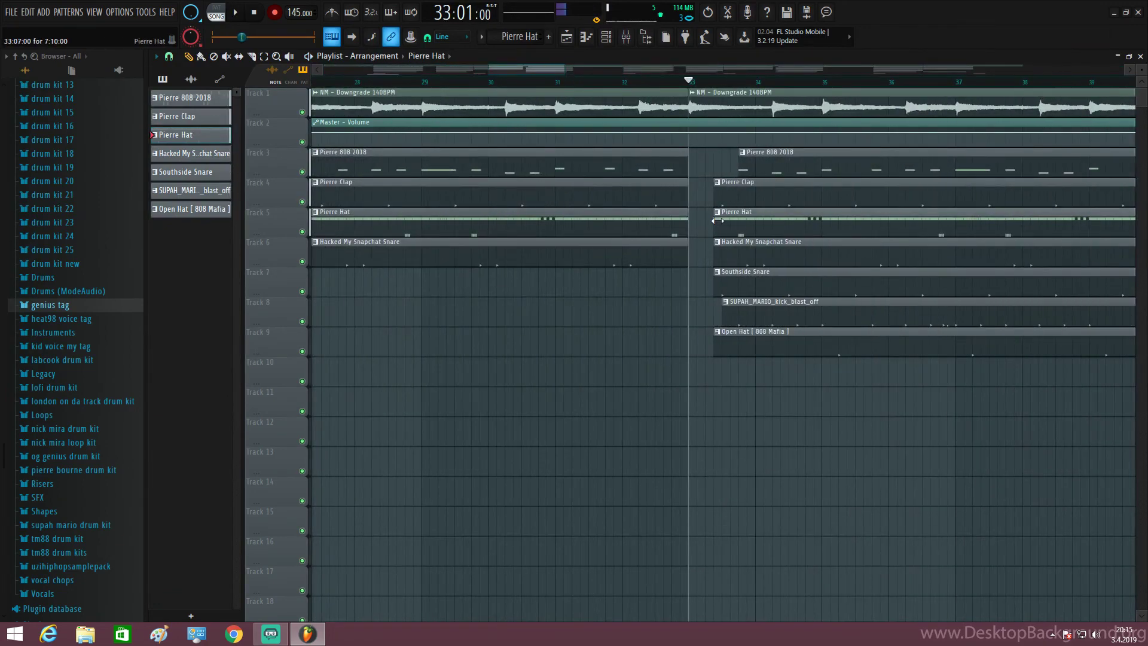
pyautogui.press('space')
# Step: Stop playback, return to the start of the arrangement and switch to Streamlabs OBS
pyautogui.scroll(-5, 813, 325)
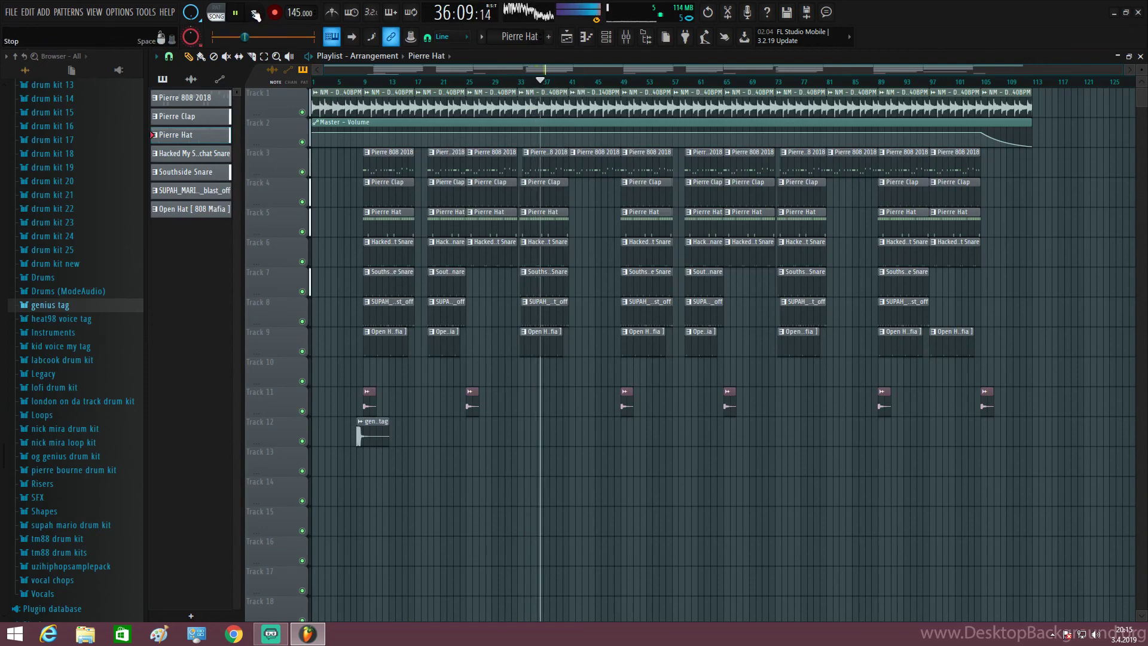
pyautogui.click(254, 13)
pyautogui.click(254, 12)
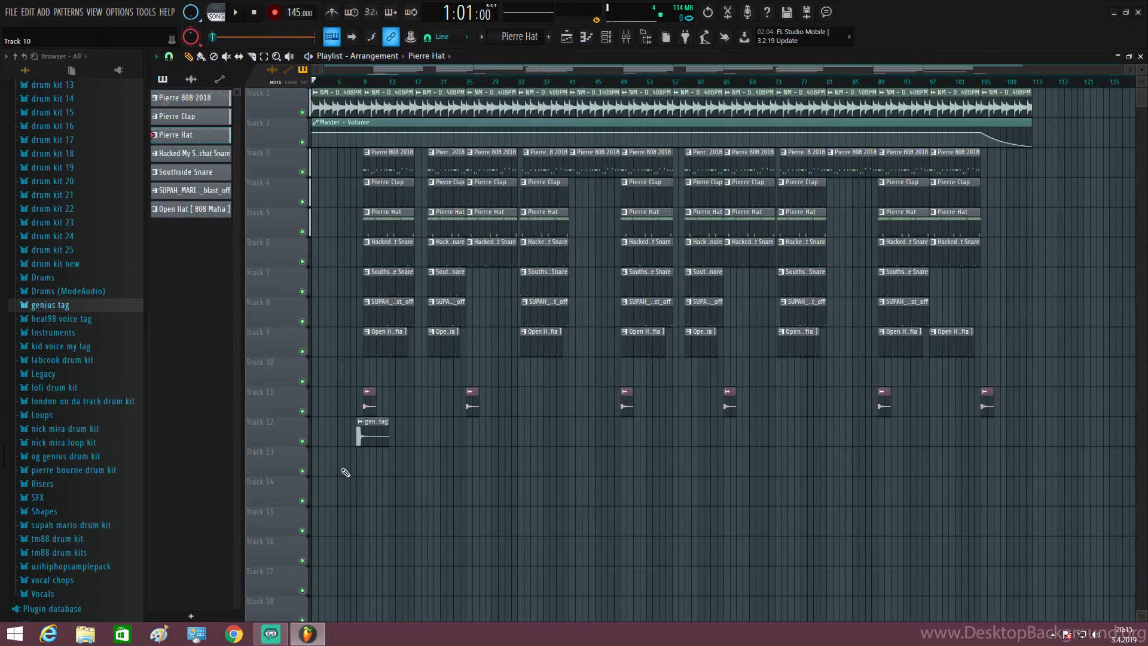
pyautogui.click(273, 634)
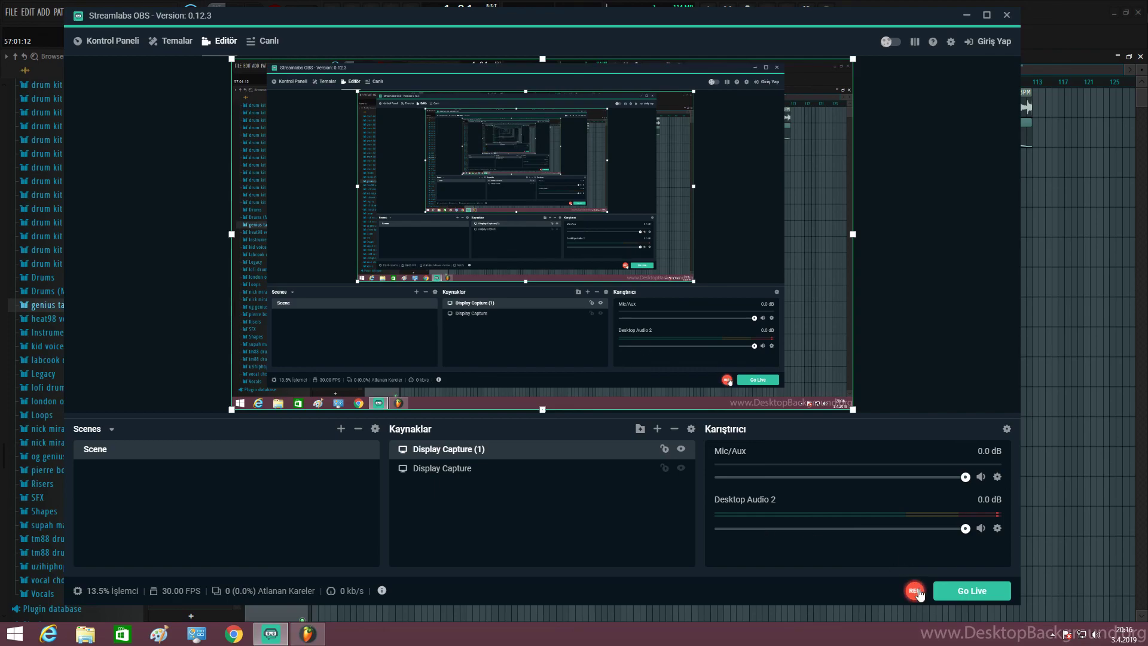